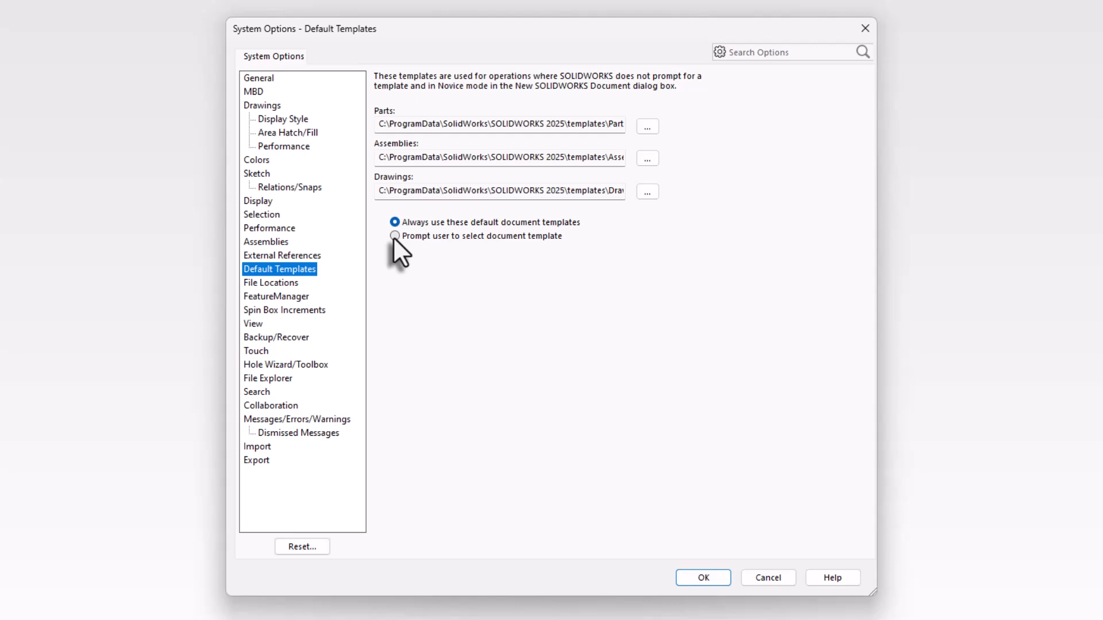
Set the default templates option to prompt the user to select a document template and accept the system options.
left_click(394, 237)
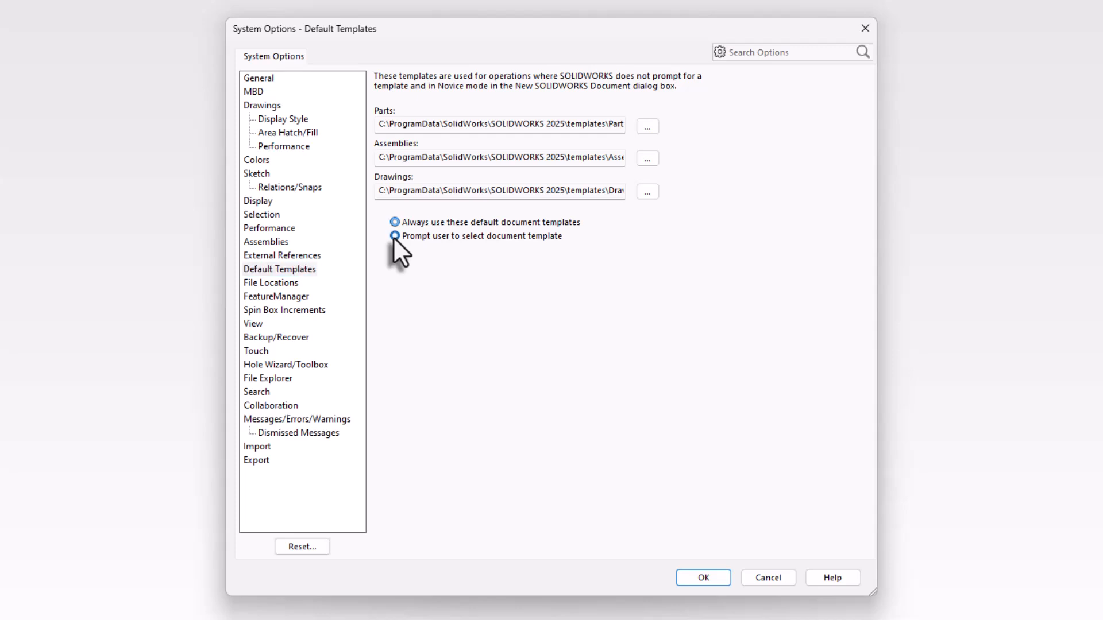
left_click(704, 578)
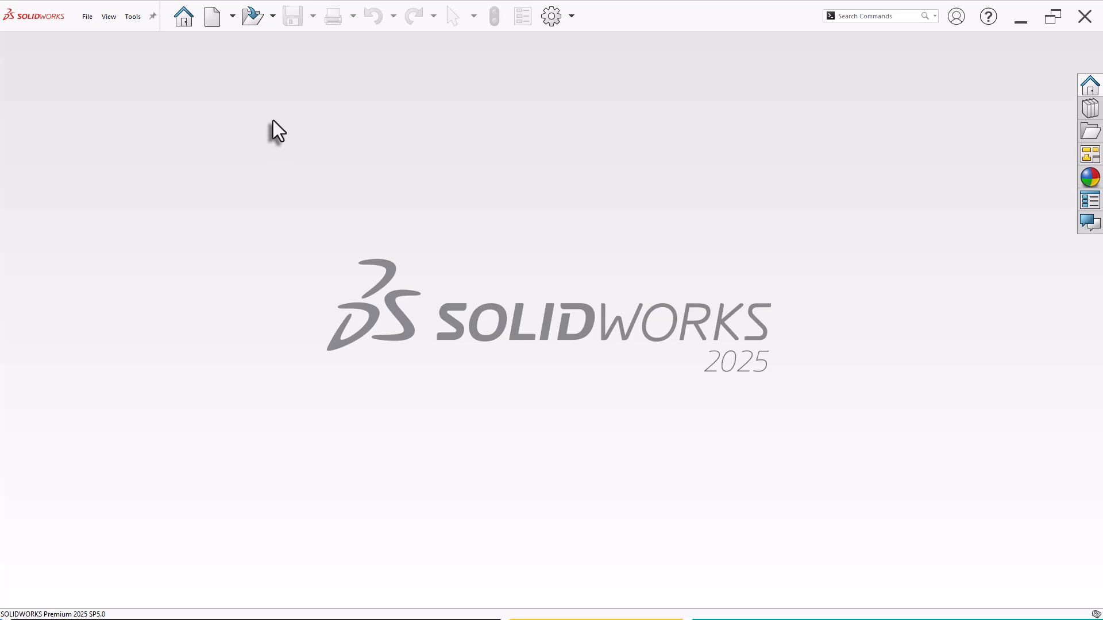
Open Angled Base.SLDPRT and review the Material and Weight entries in its custom file properties.
left_click(251, 17)
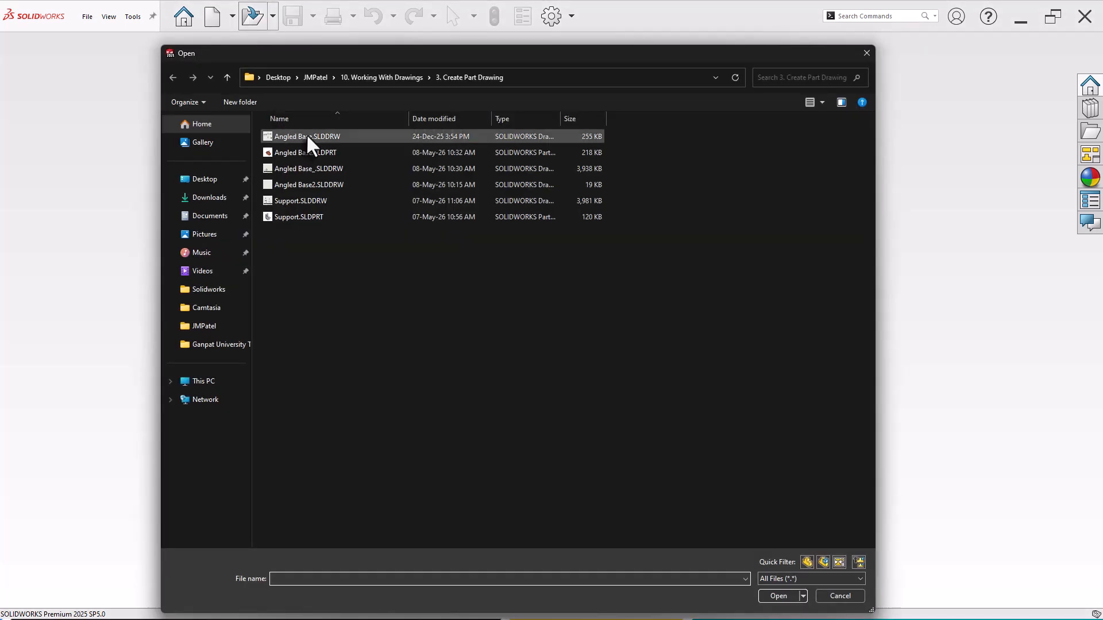
left_click(303, 151)
left_click(777, 596)
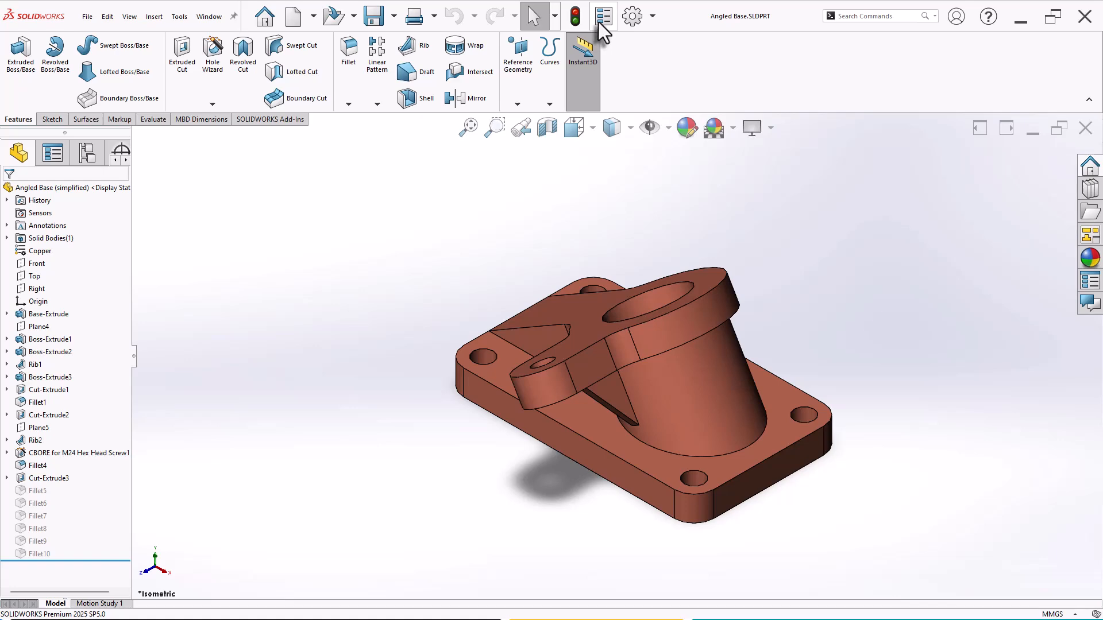
left_click(599, 22)
left_click_drag(373, 175, 332, 168)
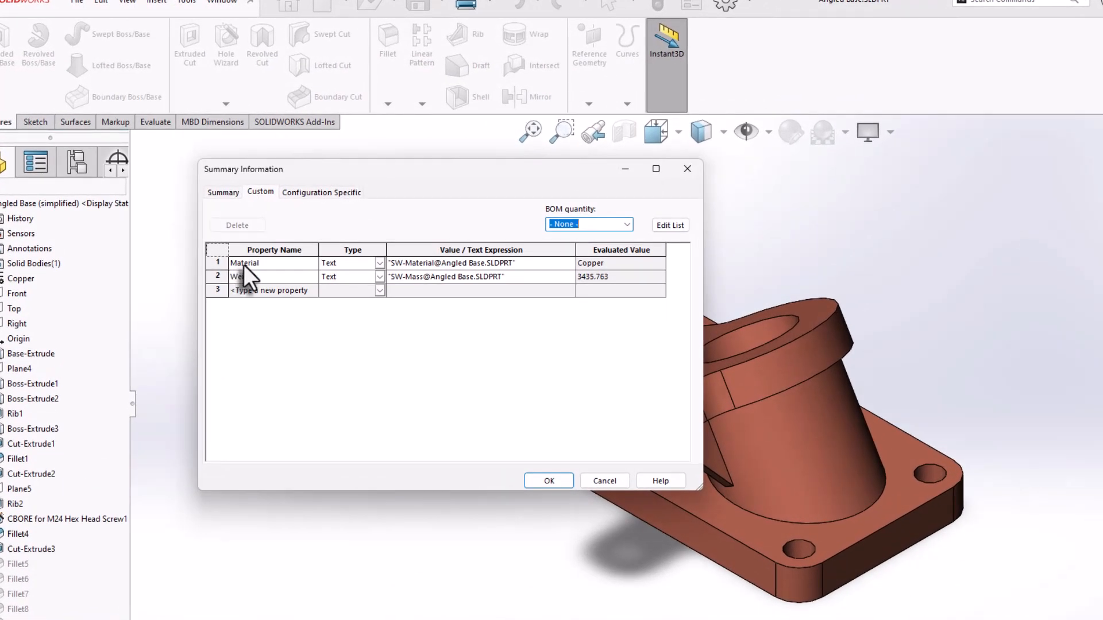
left_click(249, 265)
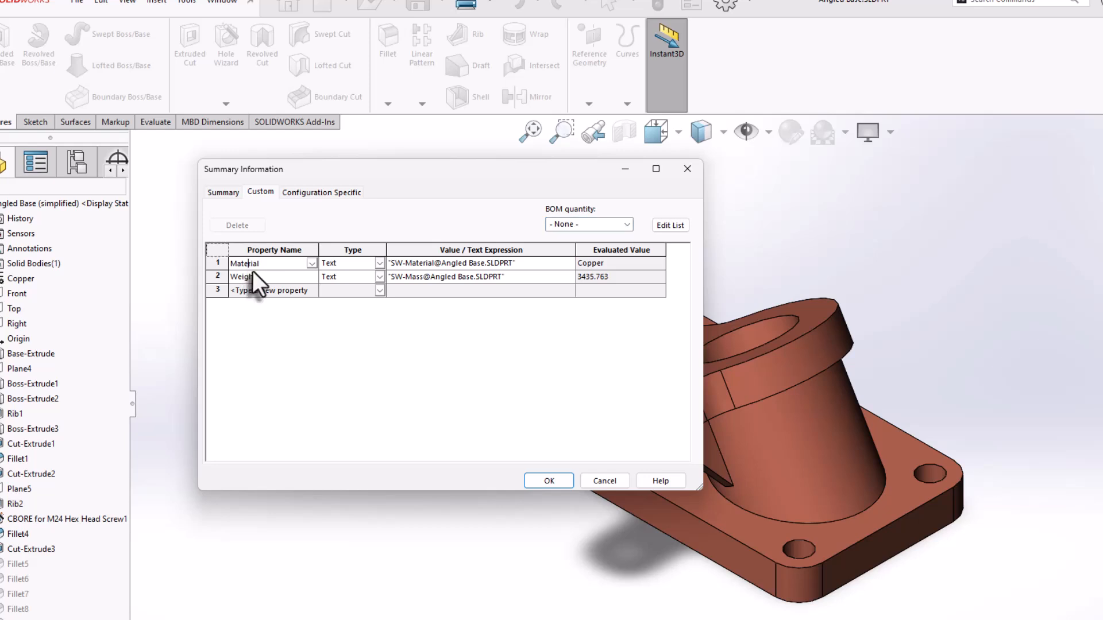
left_click(260, 277)
left_click(544, 478)
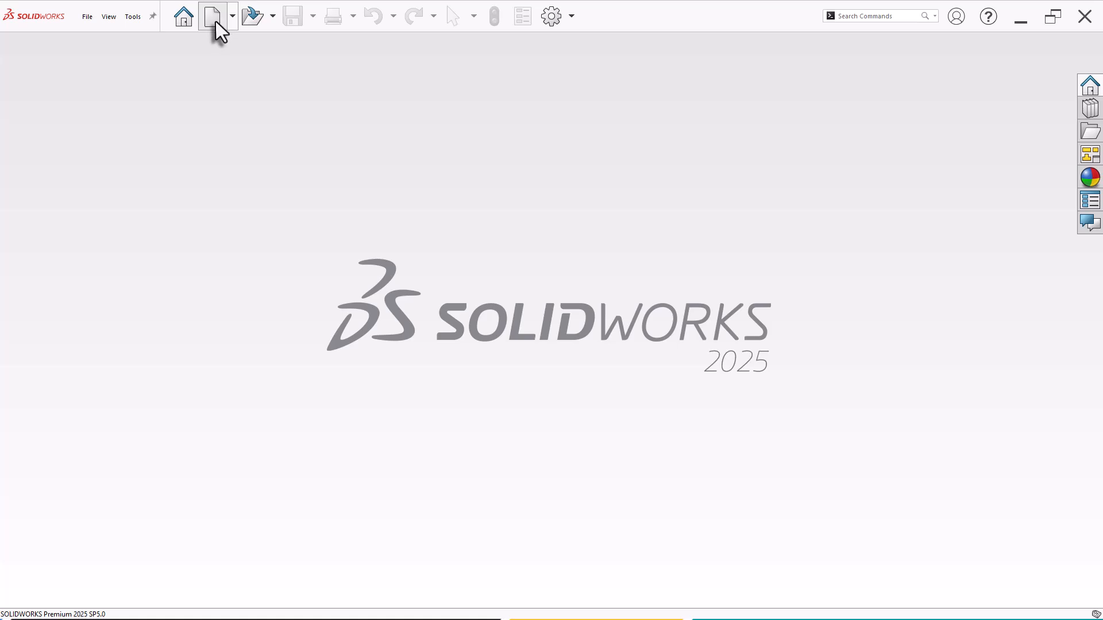
Create a new drawing from the standard Drawing template.
left_click(215, 22)
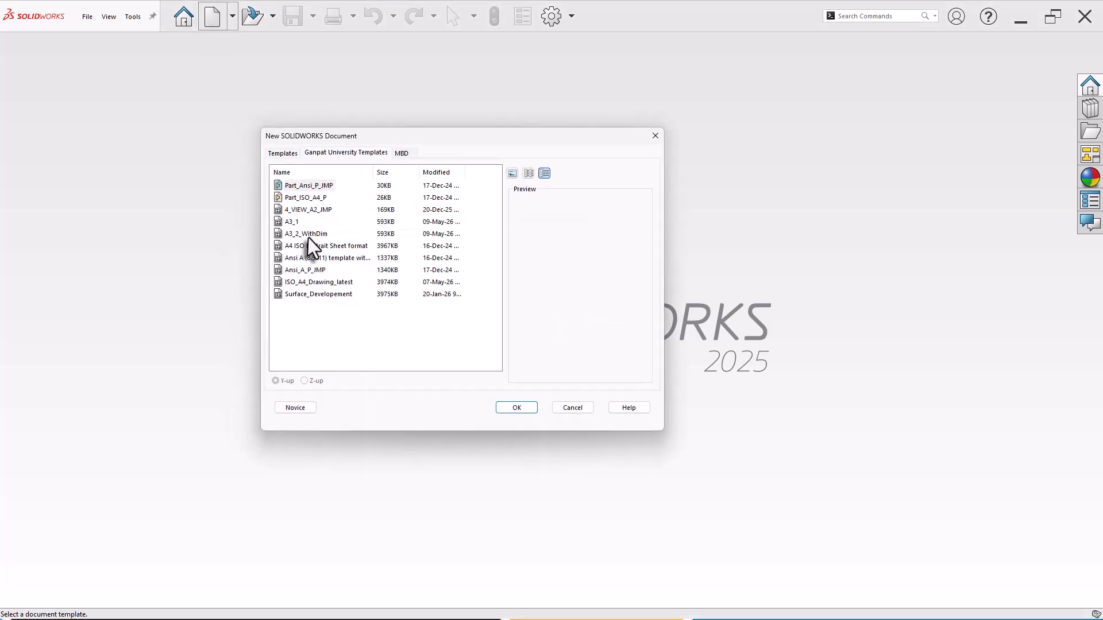
left_click(288, 154)
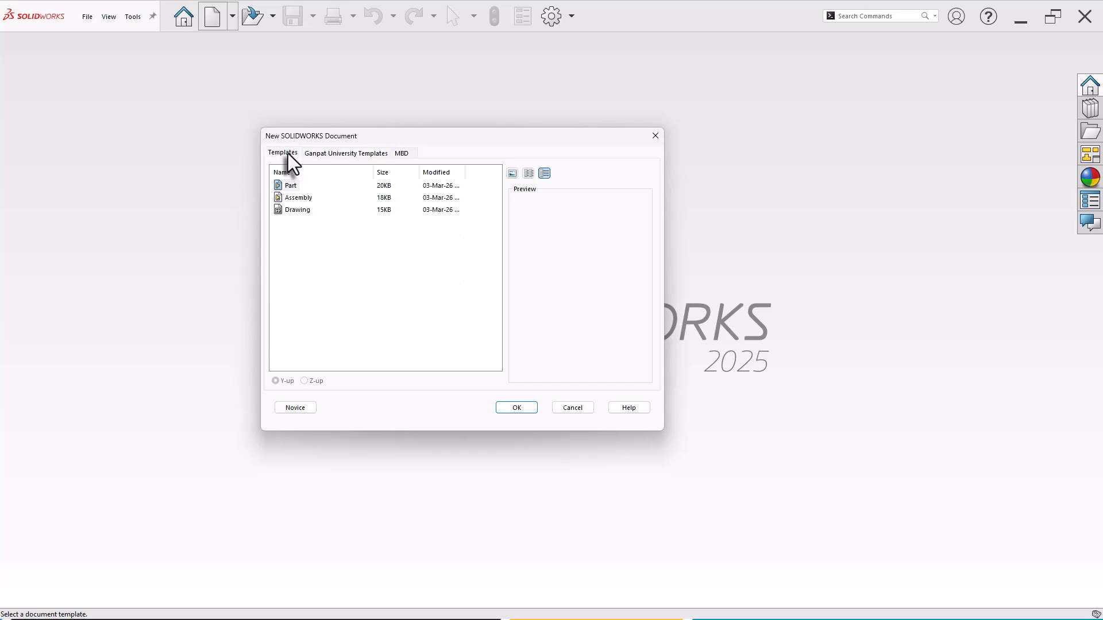
left_click(292, 211)
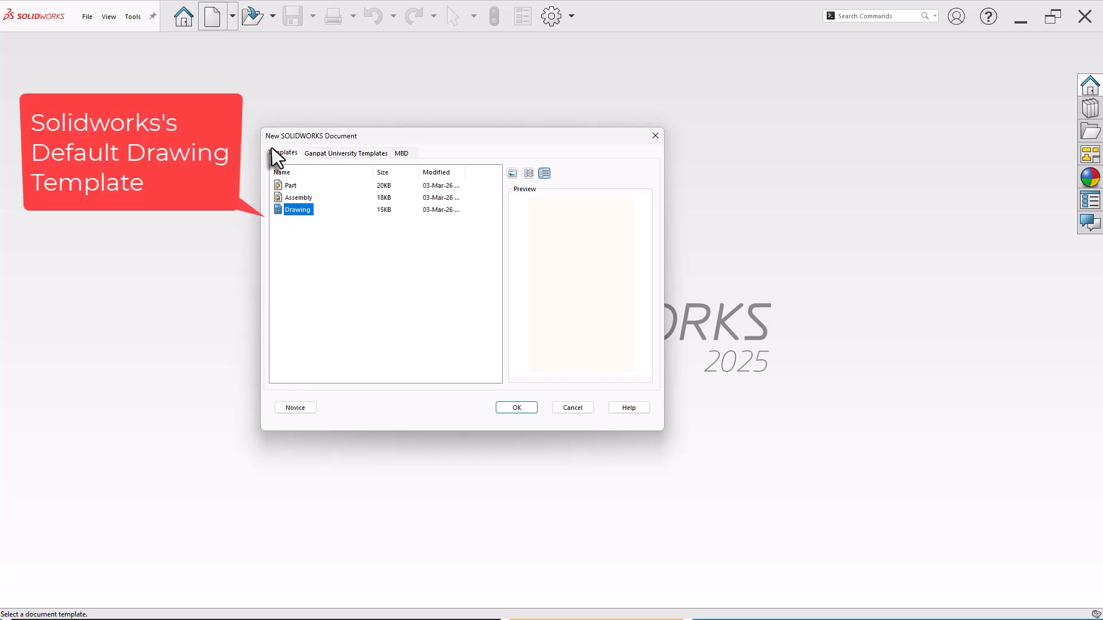
left_click(517, 408)
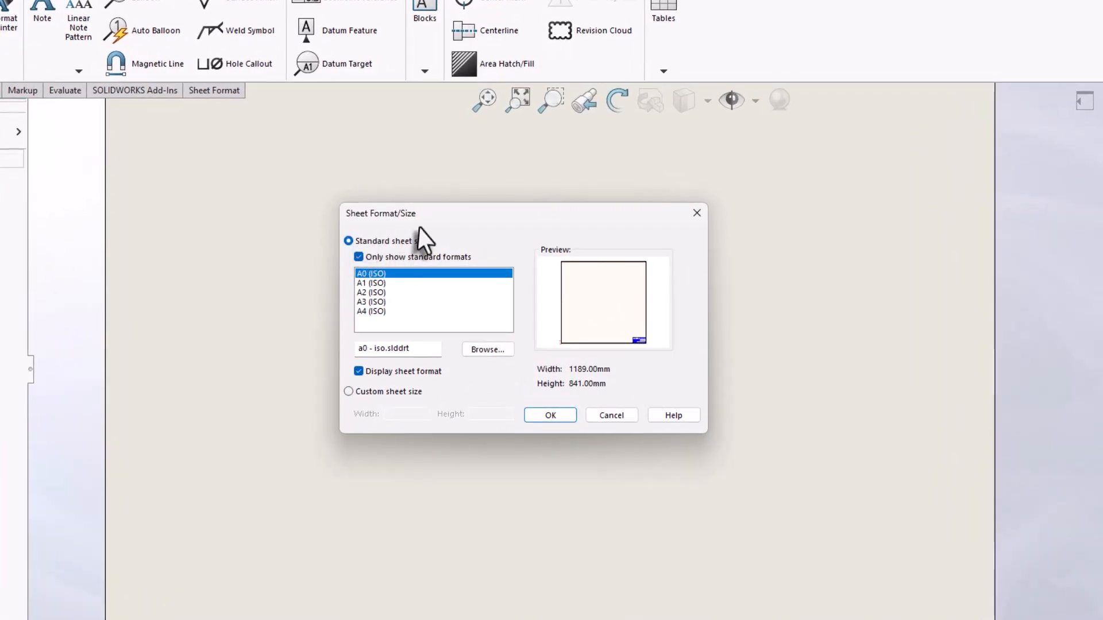
Give the new drawing a custom sheet size of 420 mm wide by 297 mm high and cancel the Model View command.
left_click(348, 391)
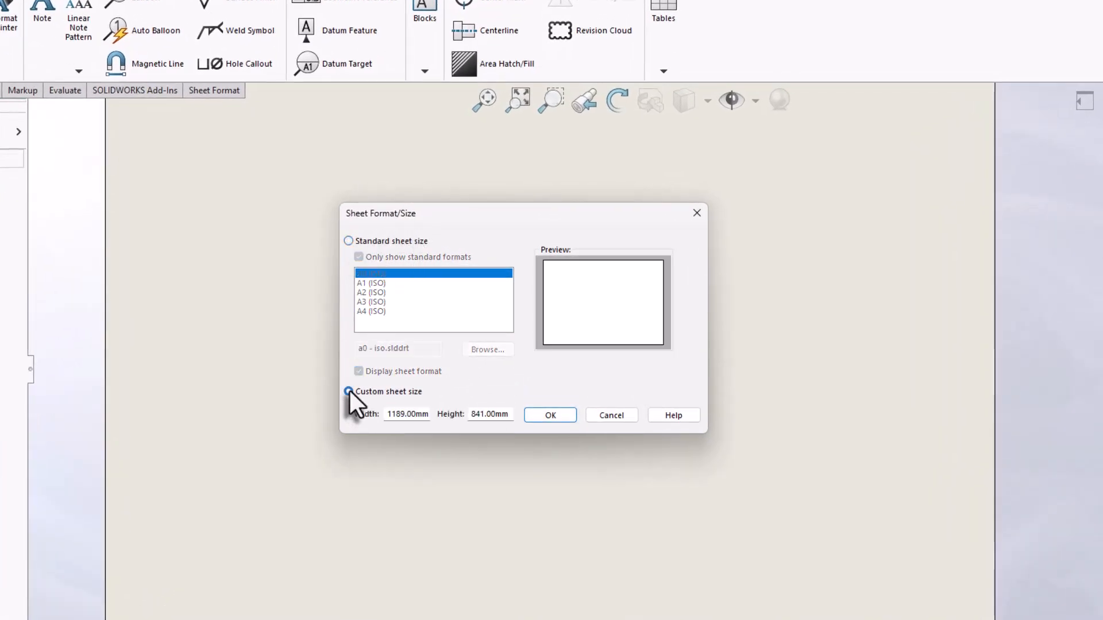
double_click(391, 415)
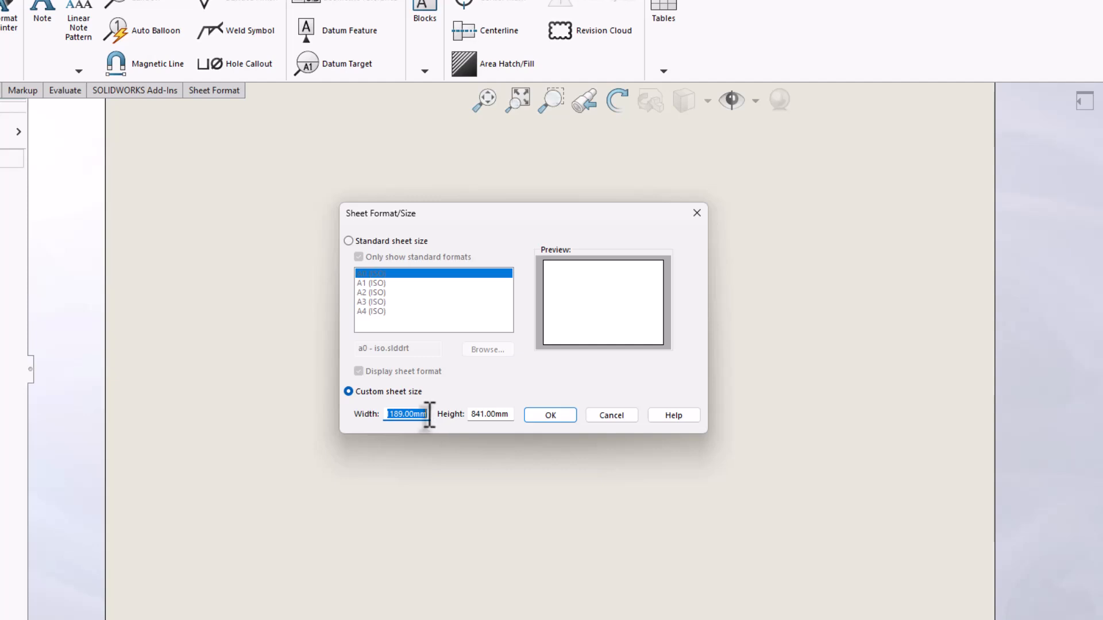
type("420")
key("Tab")
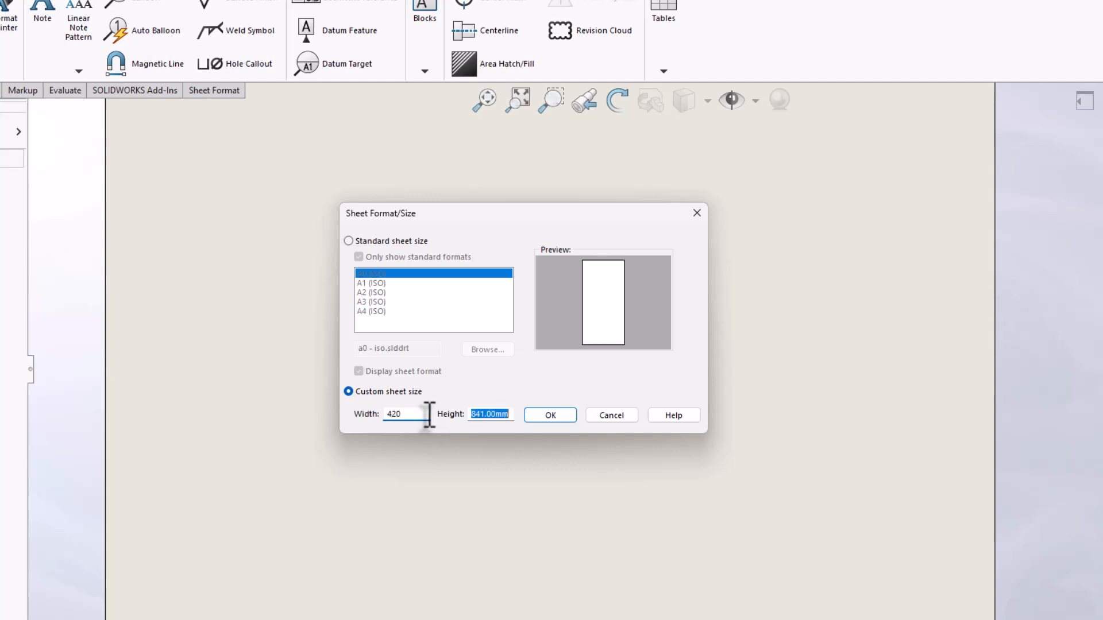
type("297")
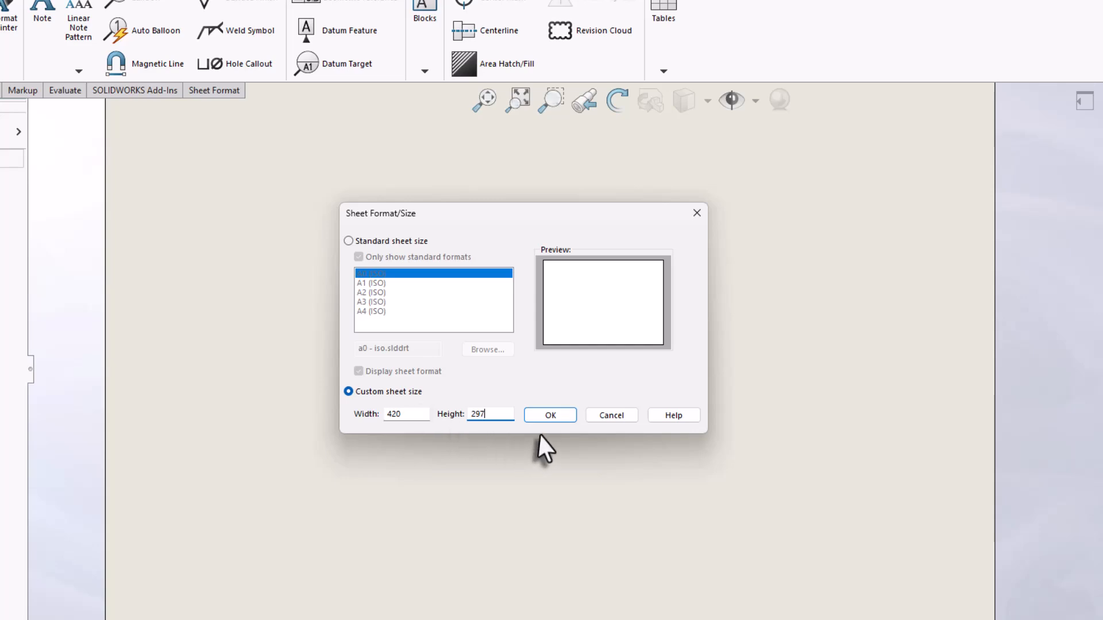
left_click(550, 416)
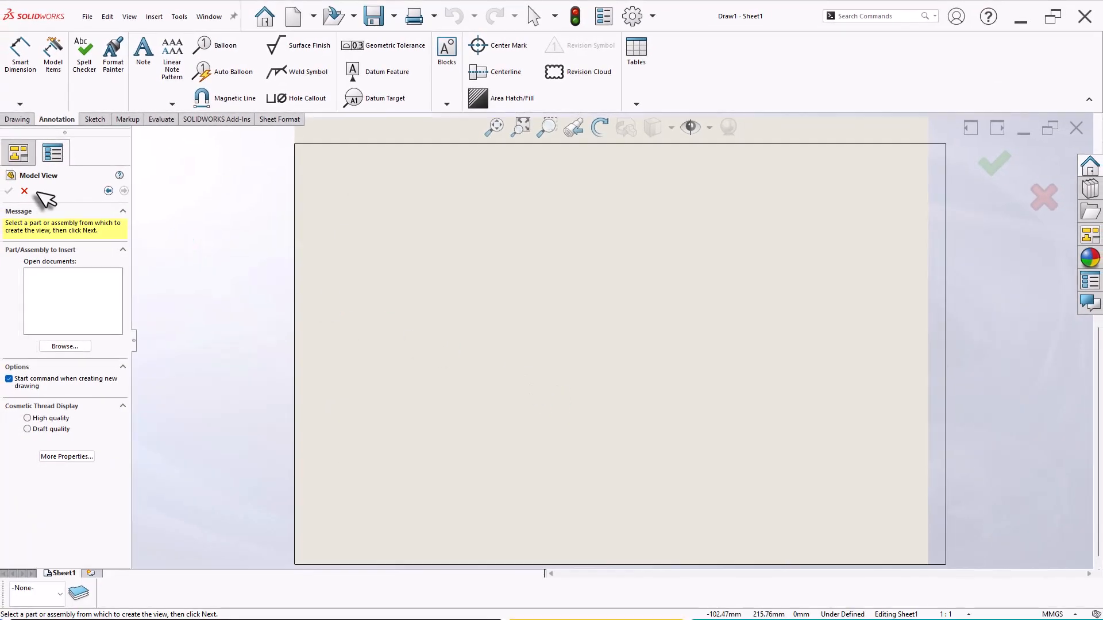
left_click(24, 191)
Check which unit system the drawing document uses.
left_click(1055, 614)
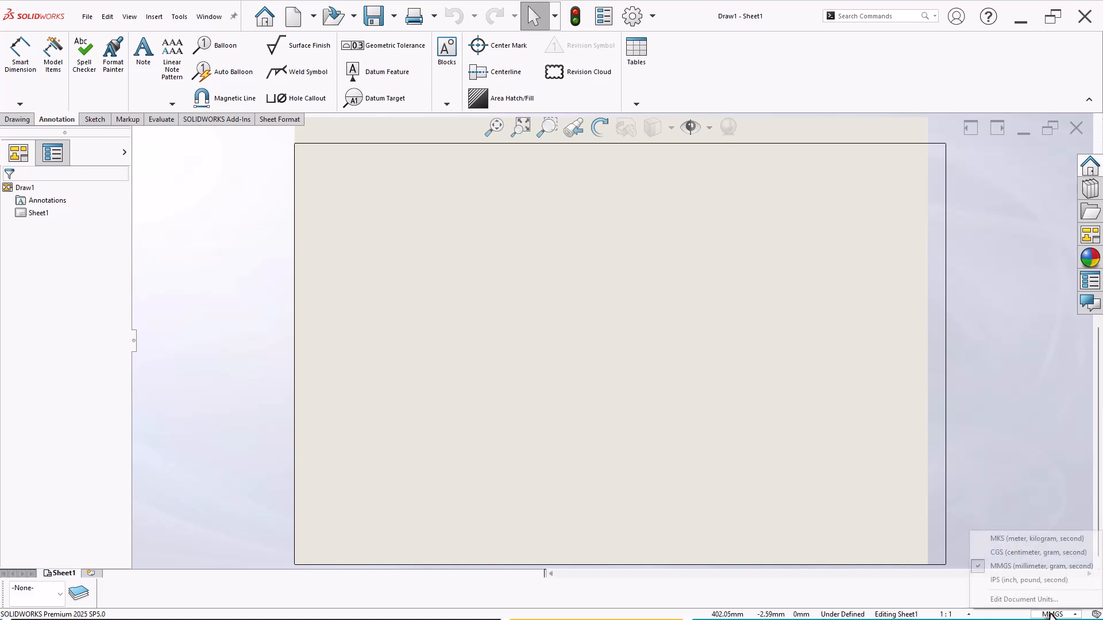
left_click(679, 402)
scroll(684, 390, "up", 2)
scroll(847, 367, "down", 1)
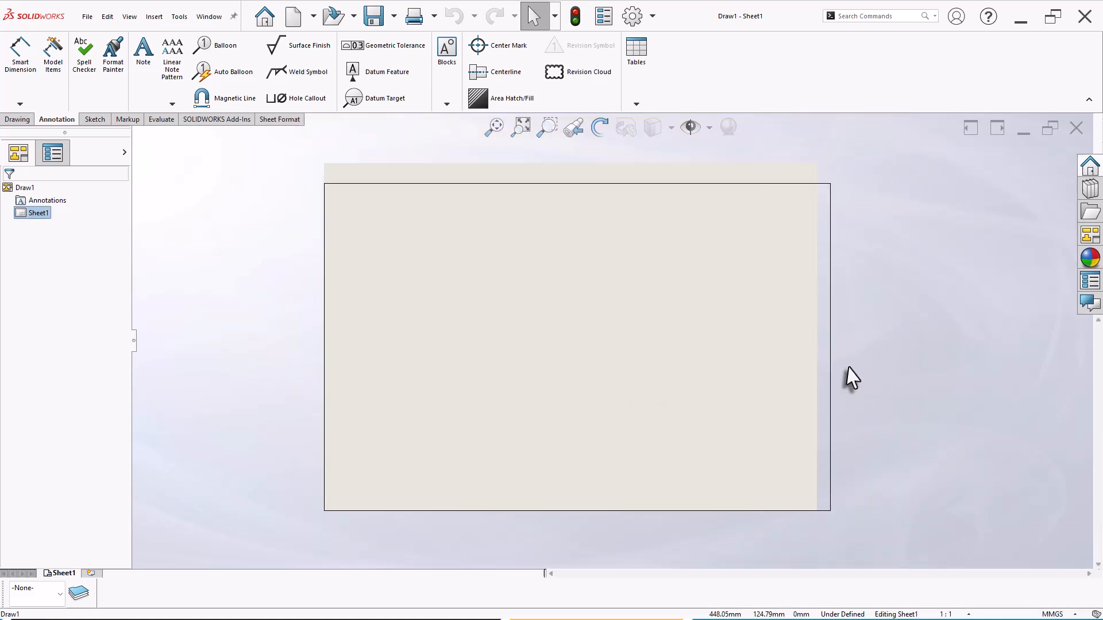
Rename the sheet as A3-L and set its type of projection to First angle.
right_click(66, 573)
left_click(97, 553)
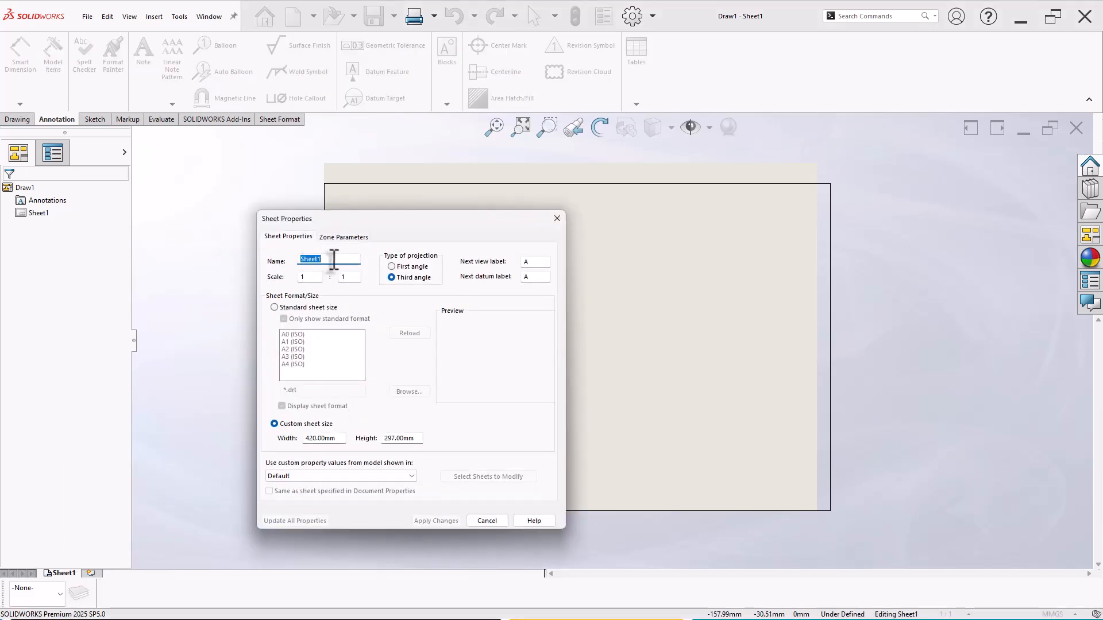
type("A3")
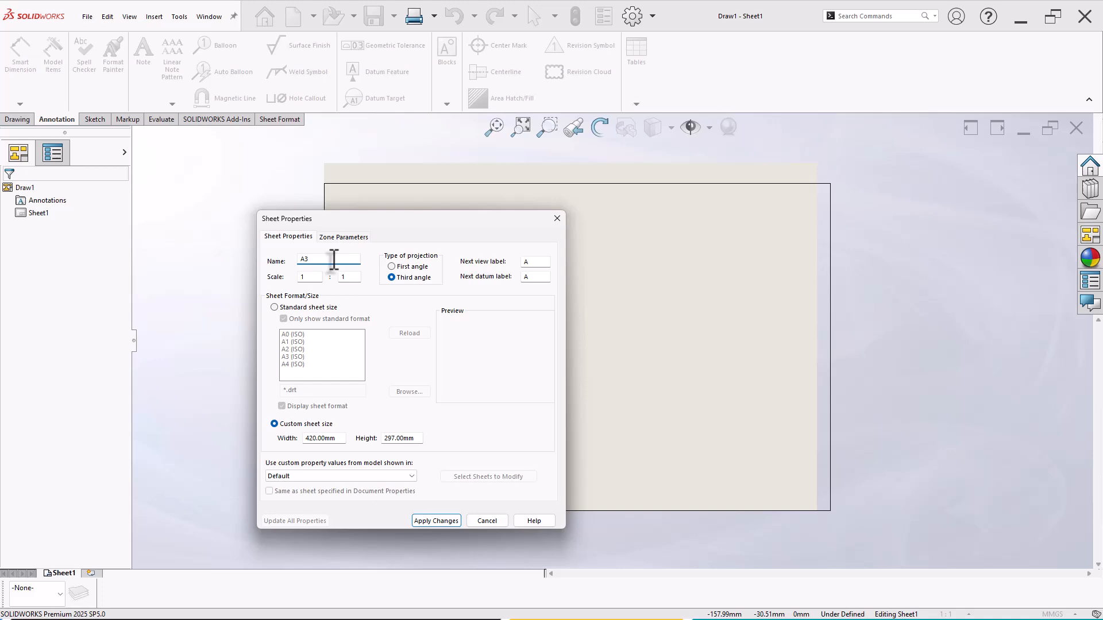
type("-L")
left_click(392, 267)
left_click(438, 521)
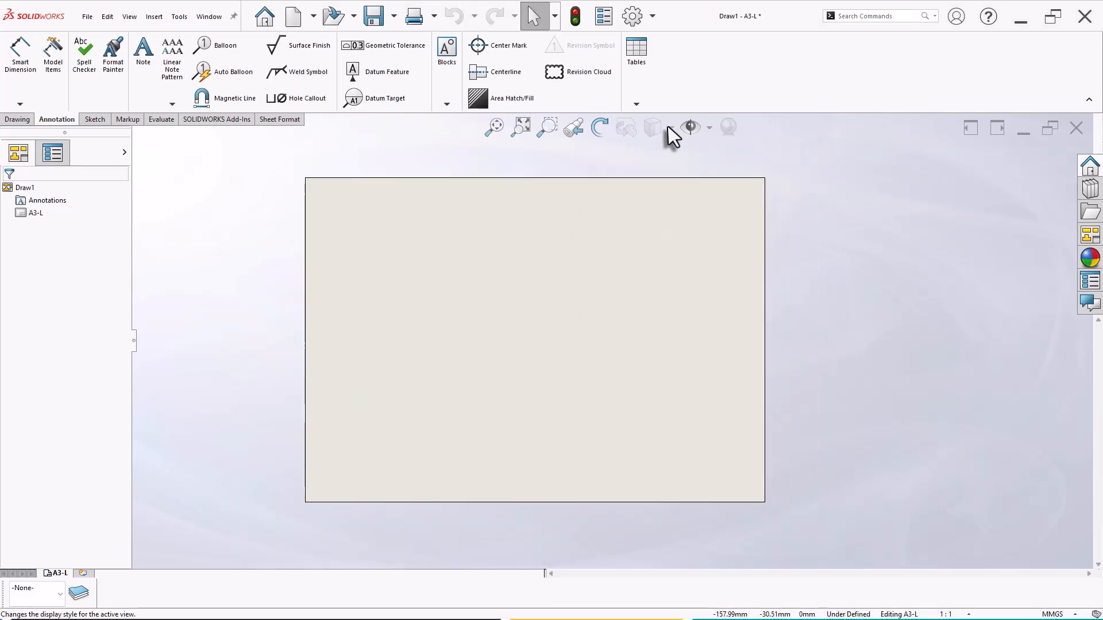
Examine the drawing's document properties for the overall drafting standard, dimensions, centerlines/center marks, DimXpert and virtual sharps.
left_click(632, 16)
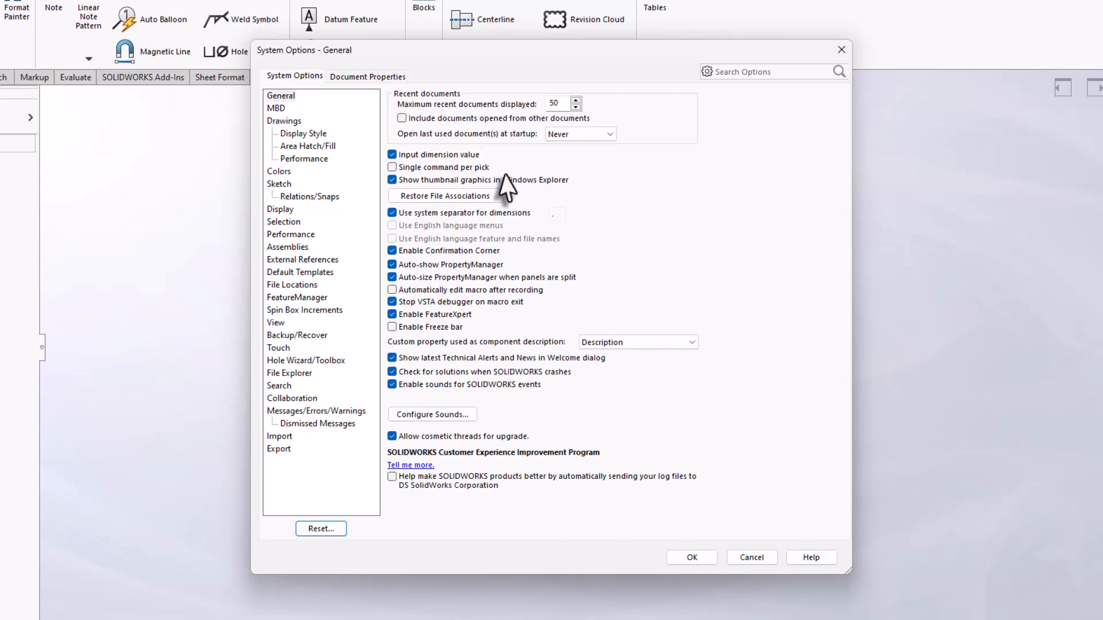
left_click(341, 79)
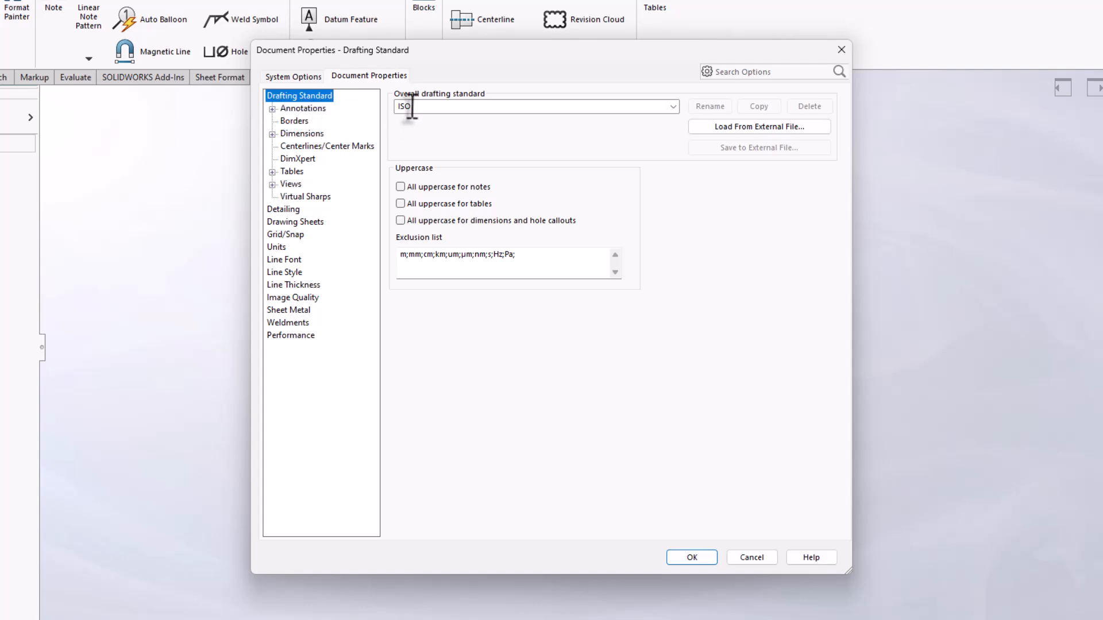
left_click(674, 107)
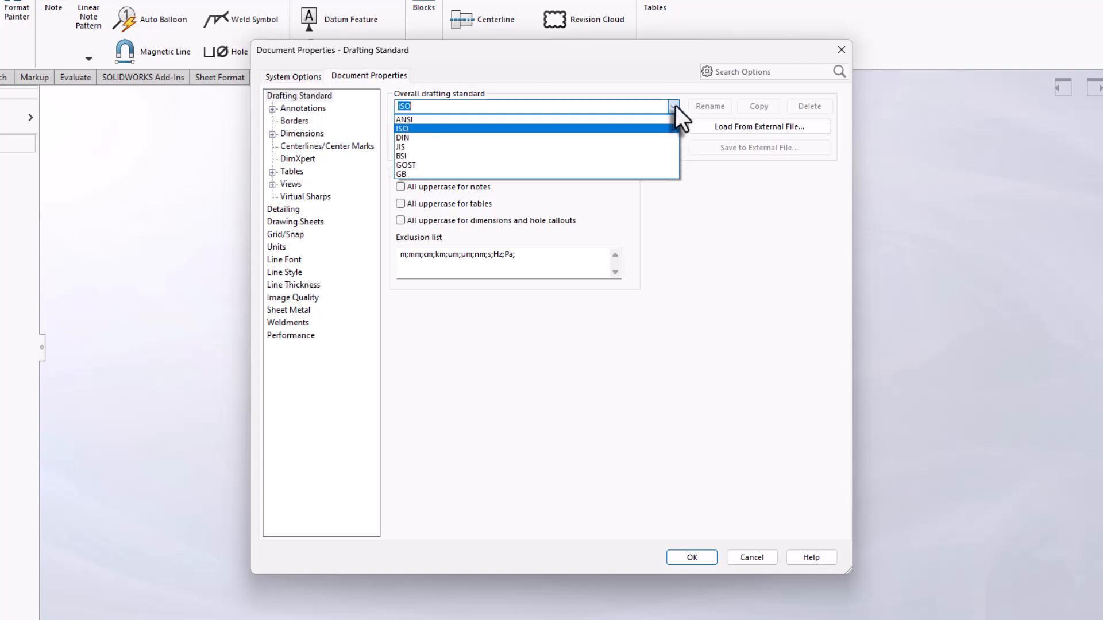
left_click(753, 215)
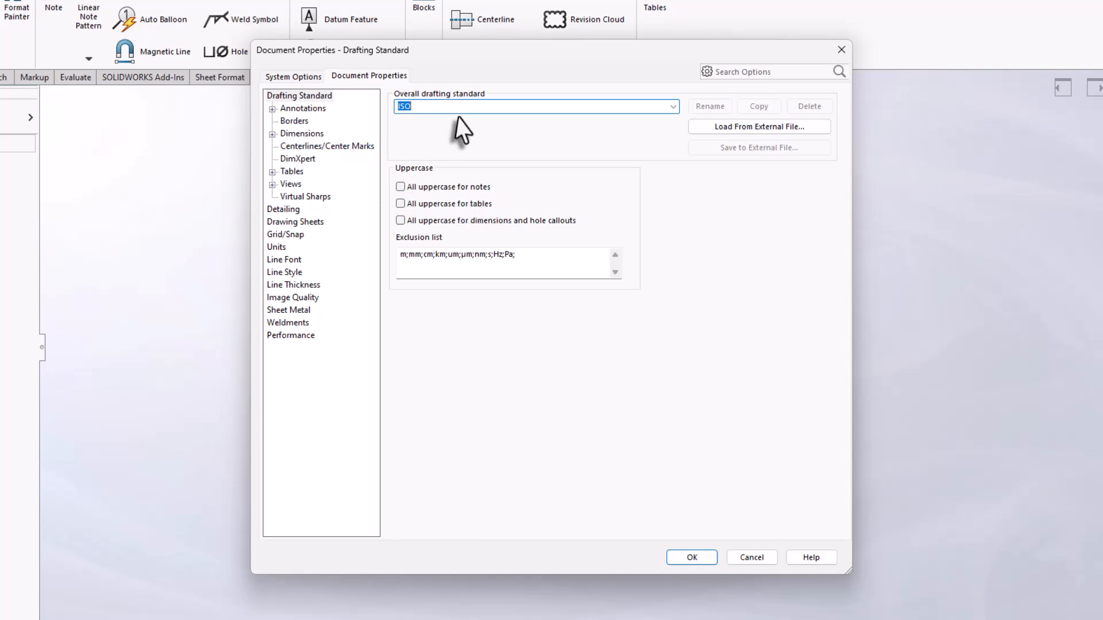
left_click(303, 134)
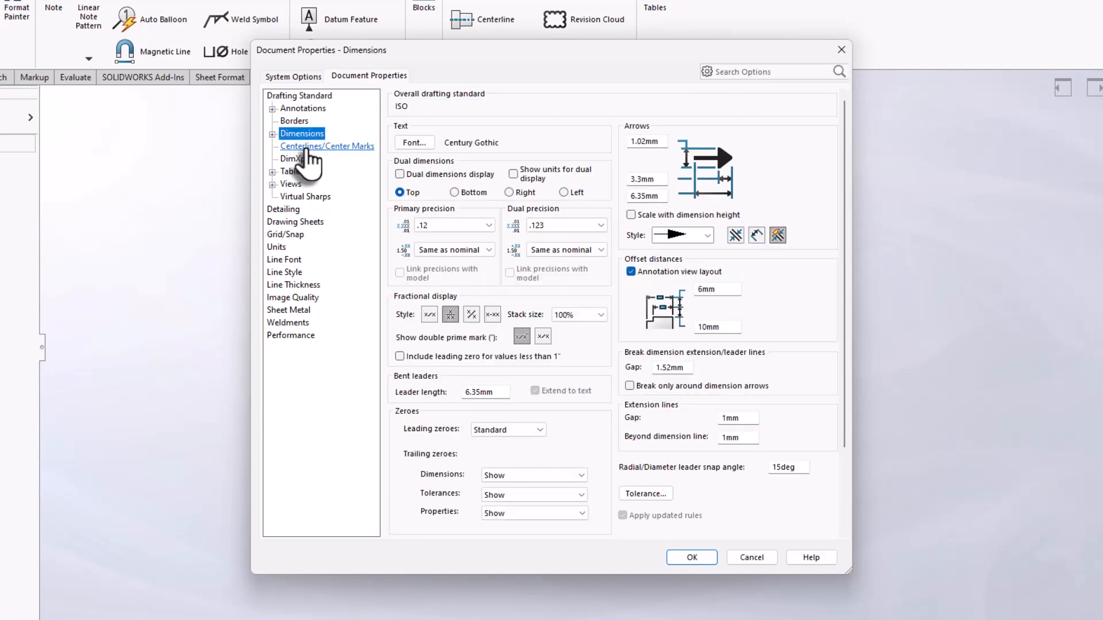
left_click(308, 147)
left_click(293, 160)
left_click(302, 197)
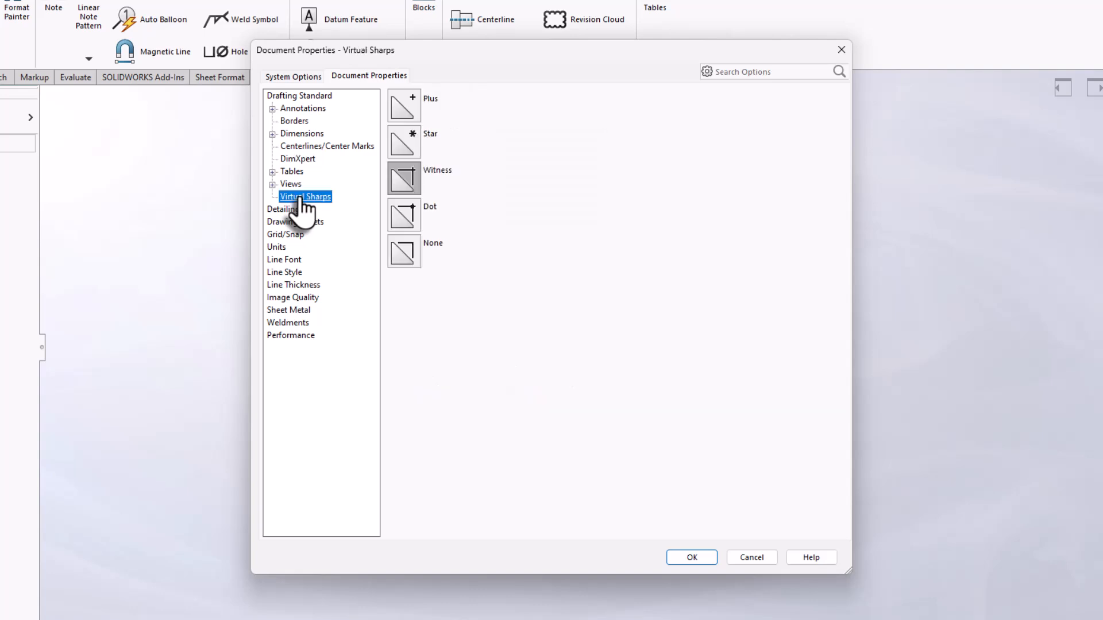
Enable auto insertion of dimensions marked for drawing on view creation, check the Units settings and accept the document properties.
left_click(285, 209)
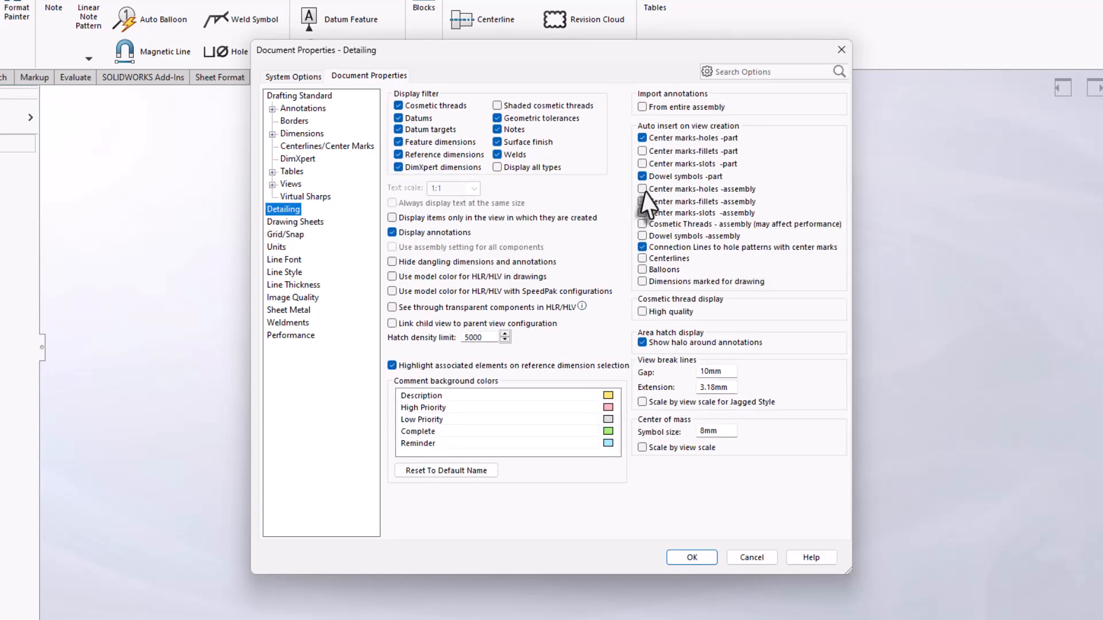
left_click(643, 138)
left_click(643, 282)
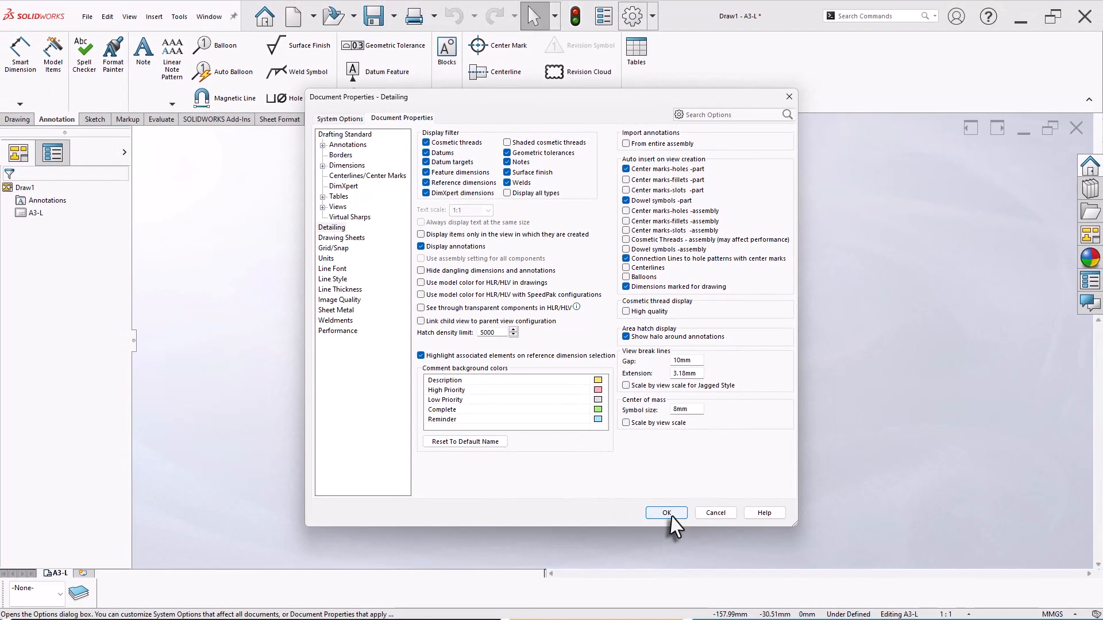
left_click(326, 259)
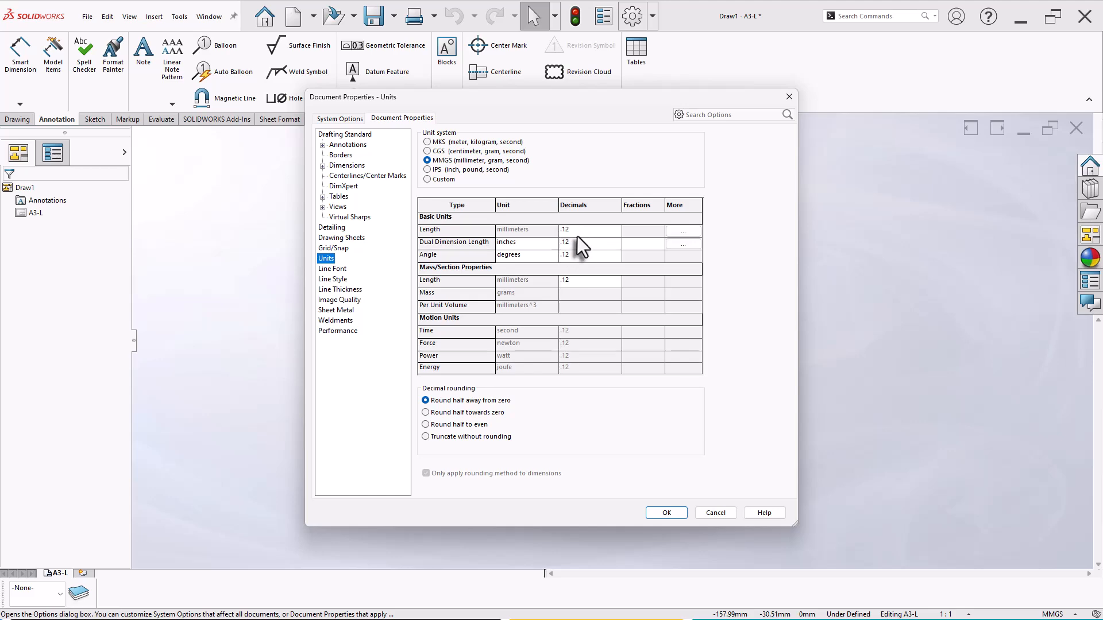
left_click(665, 512)
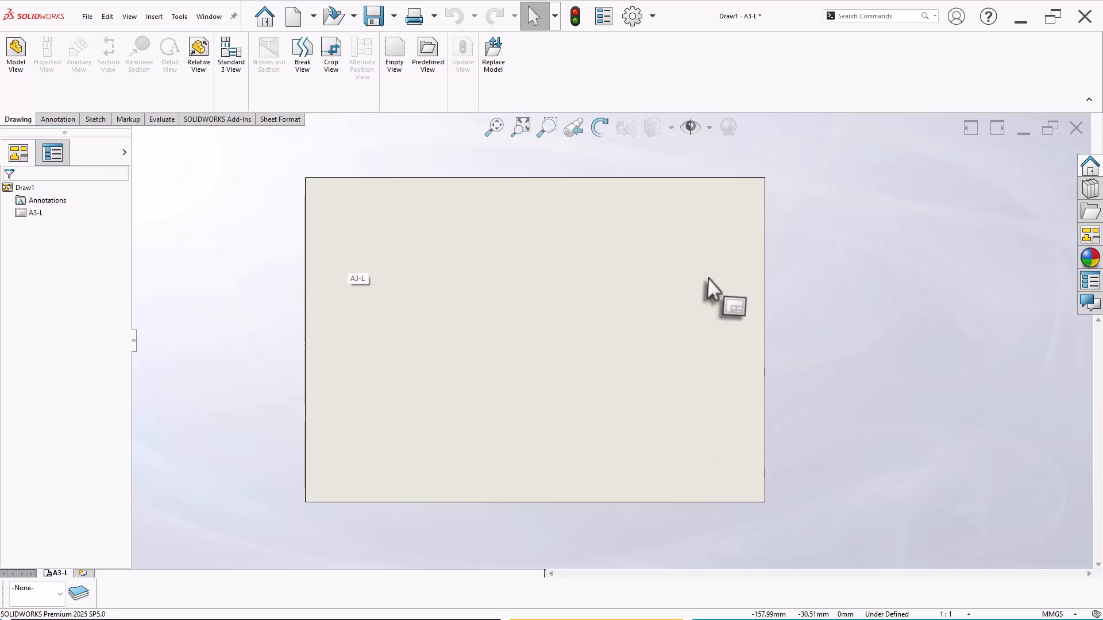
Open the A3-L sheet format for editing and start an automatic border without marking any entities for deletion.
right_click(433, 257)
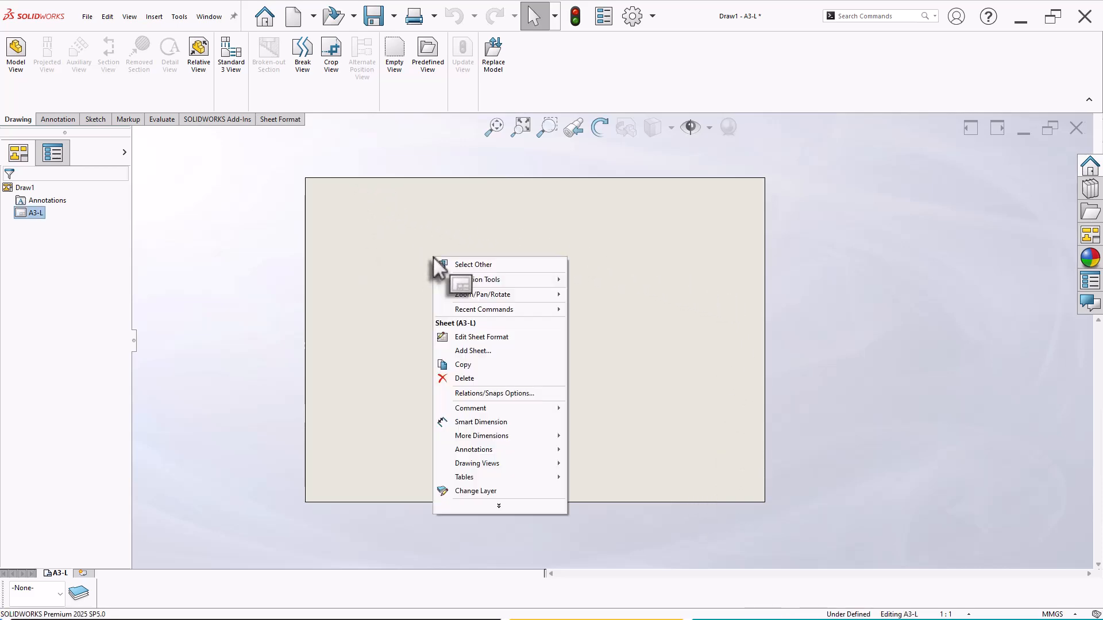
left_click(506, 338)
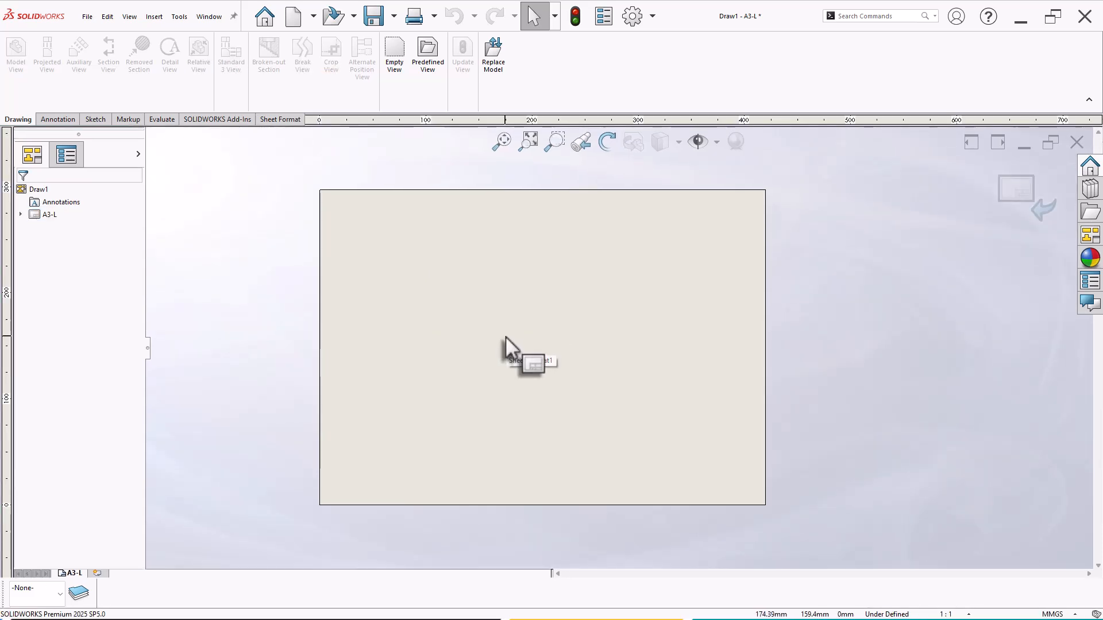
left_click(284, 120)
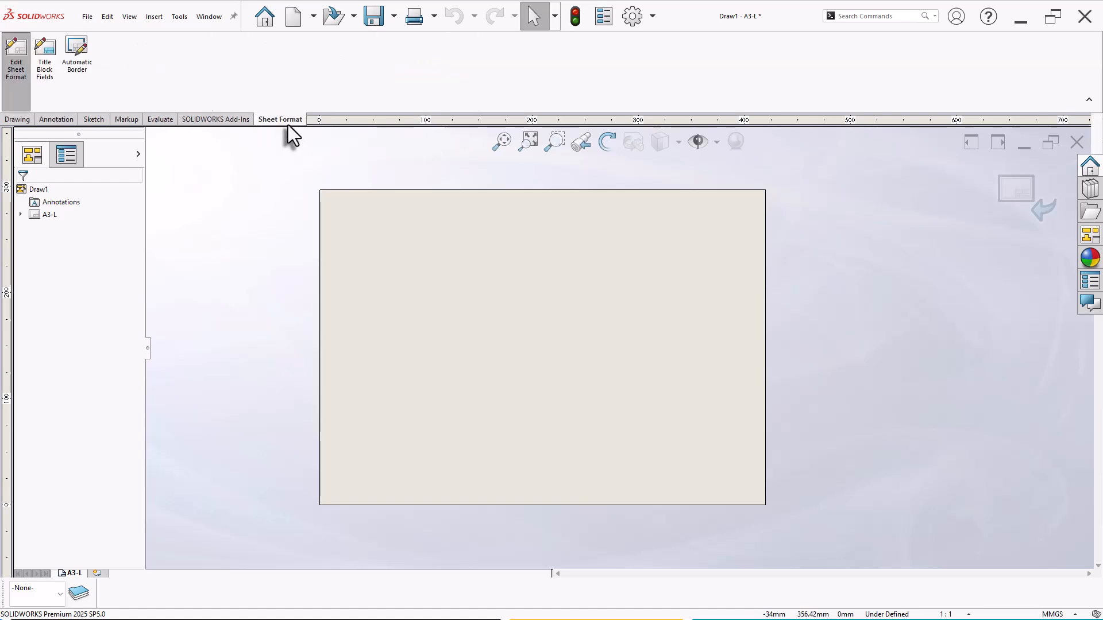
left_click(89, 64)
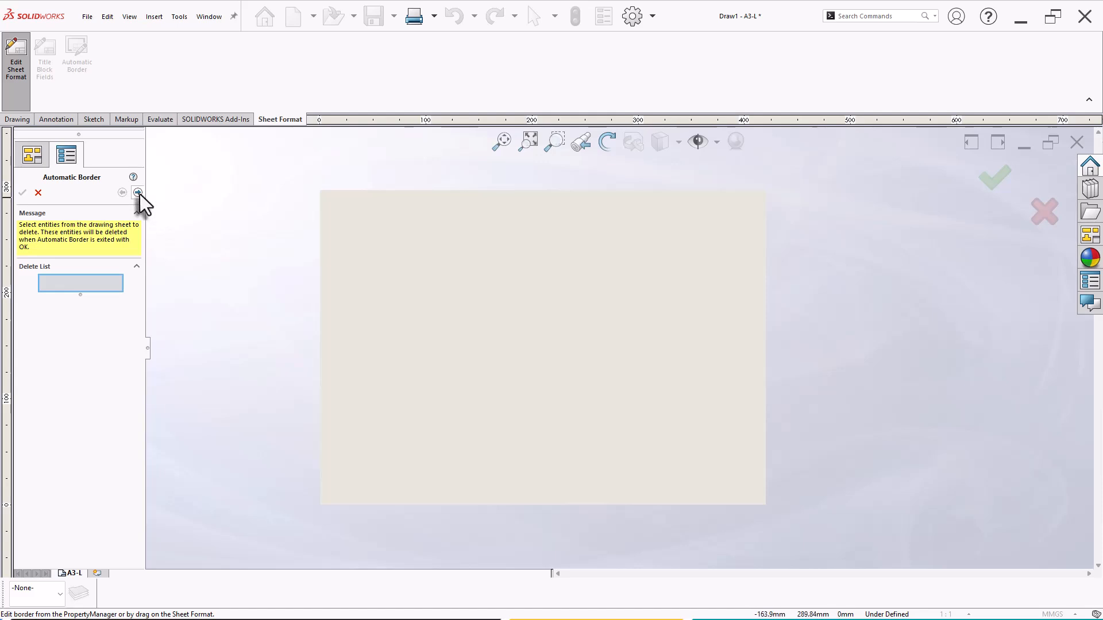
left_click(138, 193)
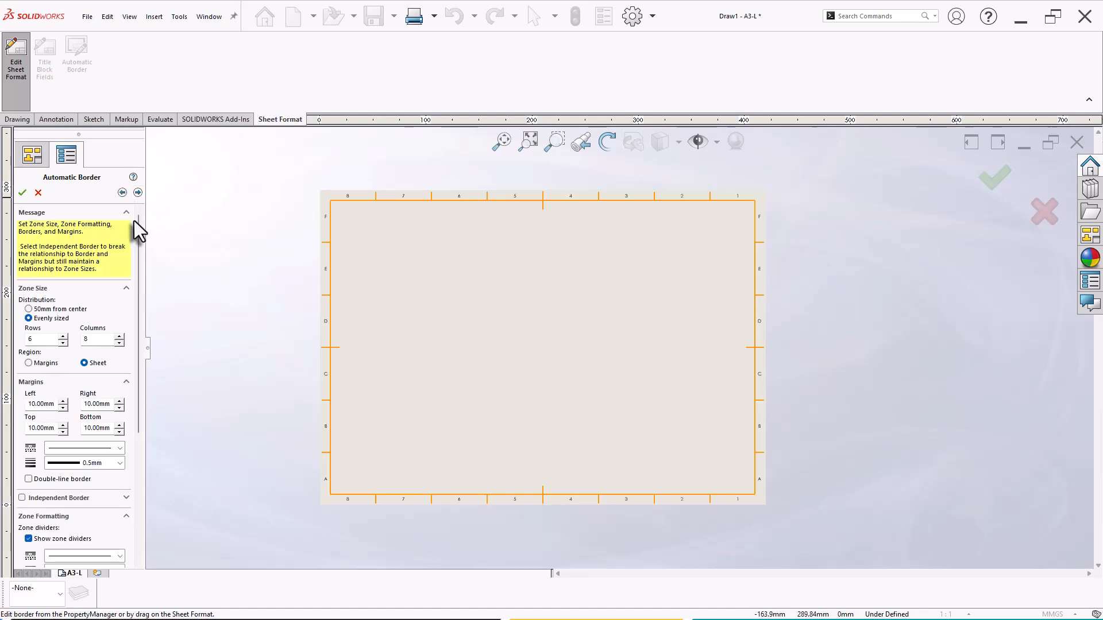
Set the automatic border's evenly sized zones to 1 row and 1 column.
left_click(63, 343)
left_click(63, 343)
left_click(63, 343)
left_click(63, 343)
left_click(64, 343)
left_click(119, 343)
left_click(119, 343)
left_click(119, 344)
left_click(119, 343)
Turn off the border's zone dividers and its column and row labels, then accept the border.
scroll(142, 361, "down", 4)
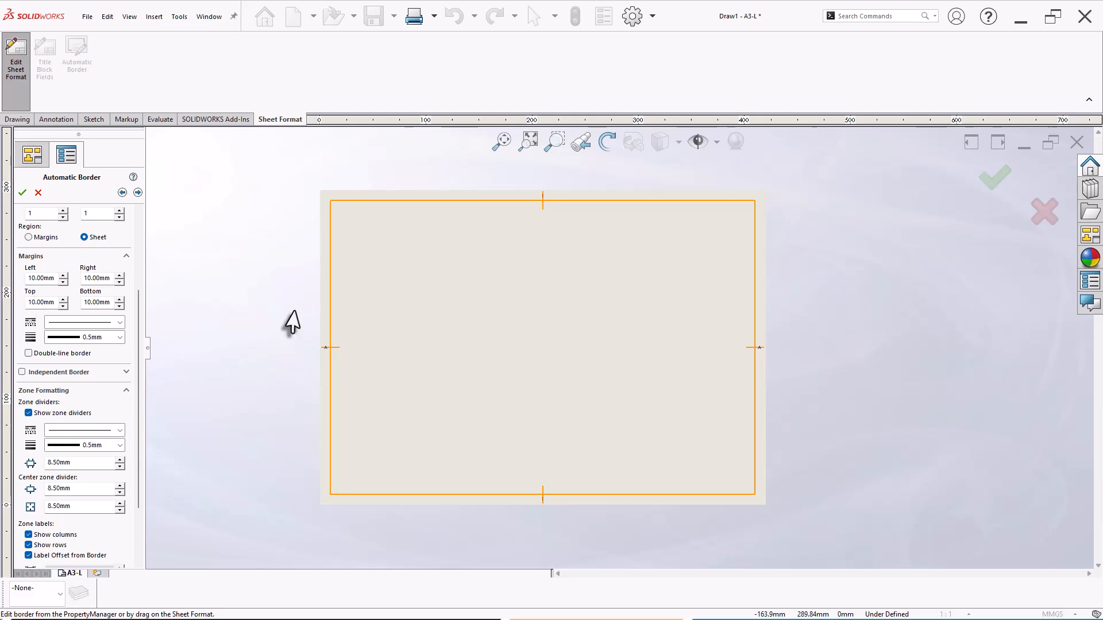
left_click_drag(138, 357, 140, 402)
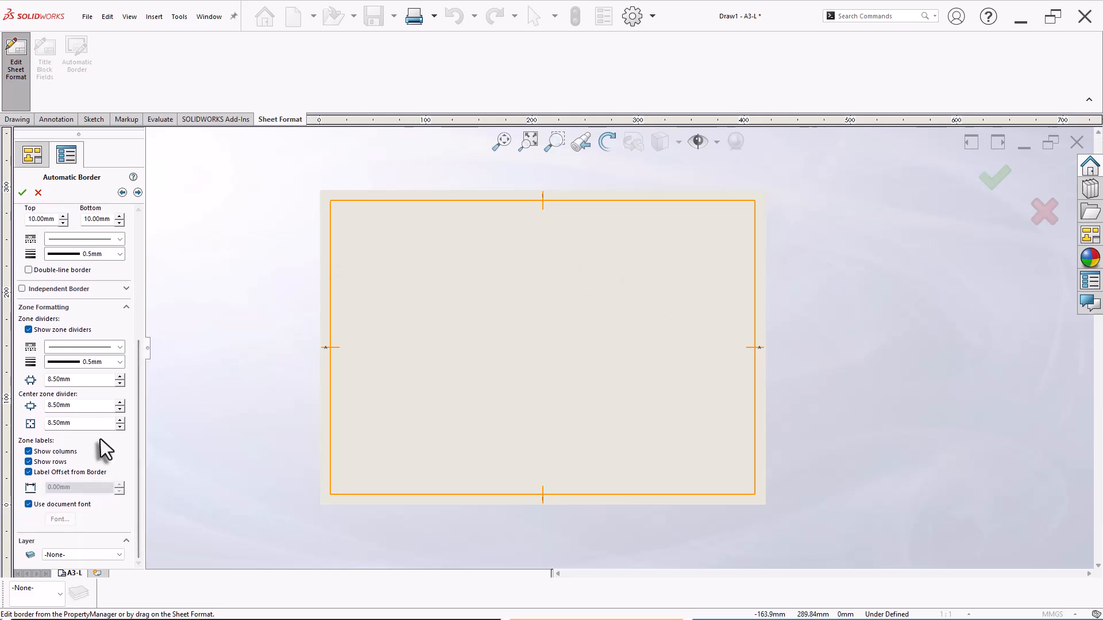
left_click(29, 330)
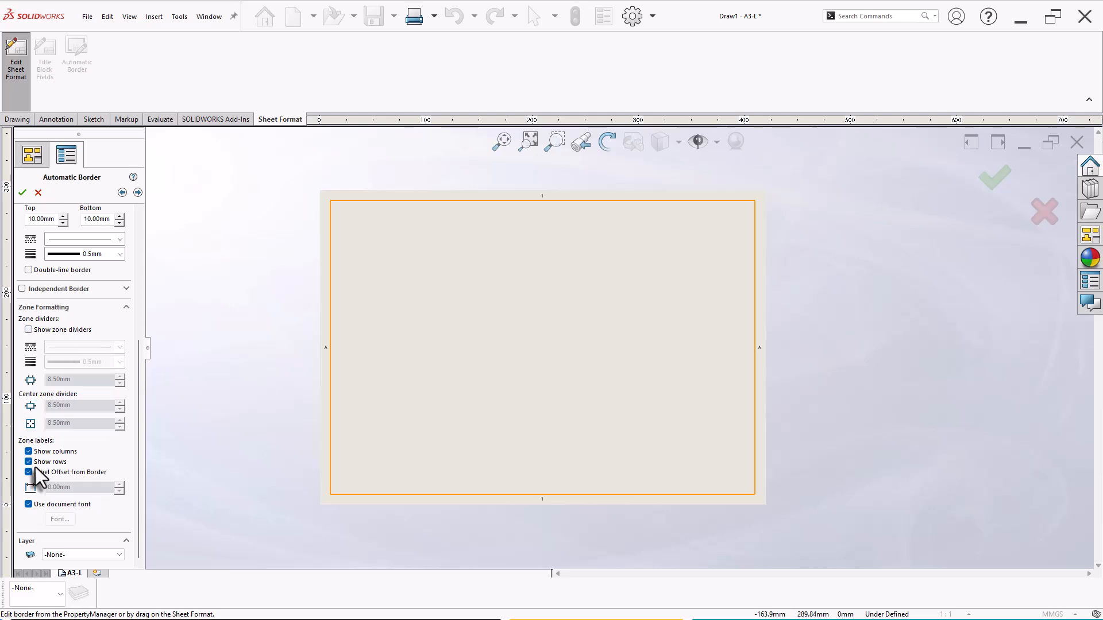
left_click(28, 451)
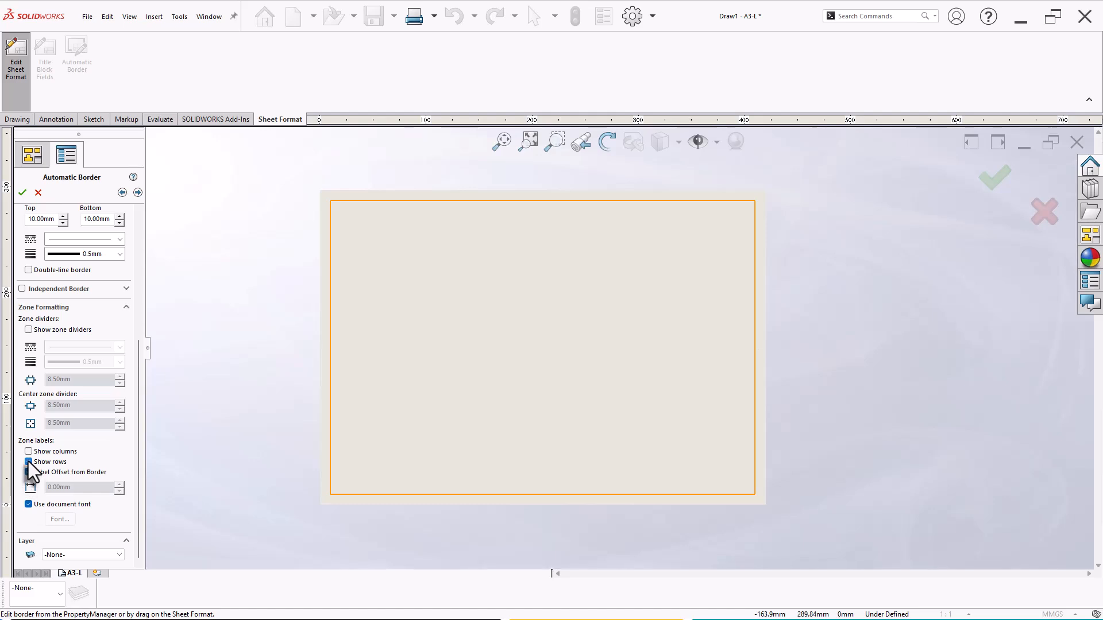
left_click(28, 462)
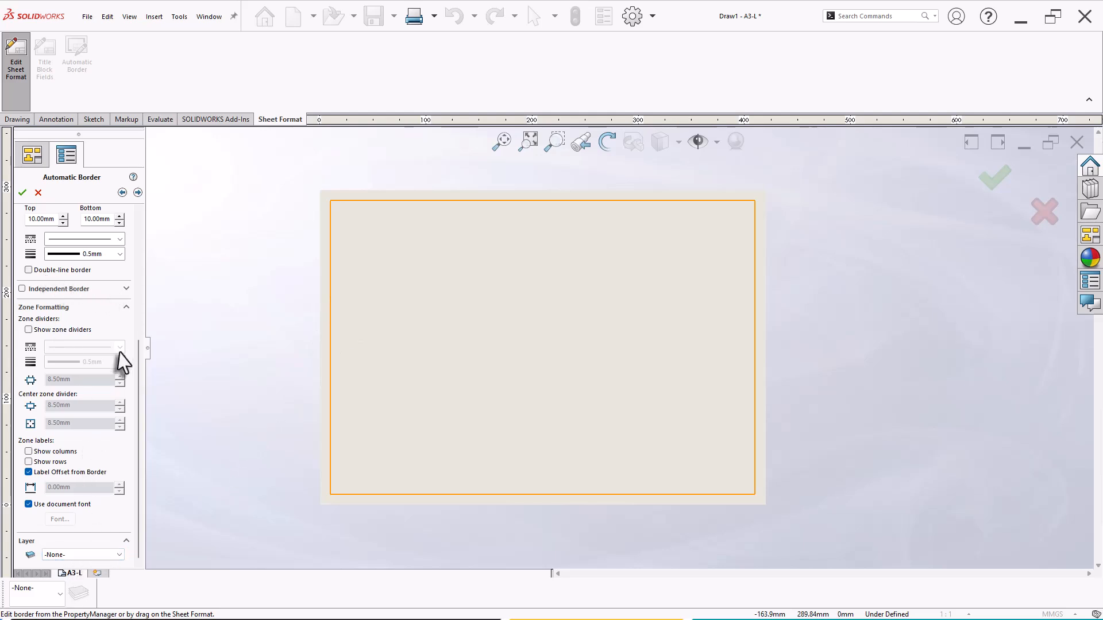
left_click_drag(137, 388, 143, 260)
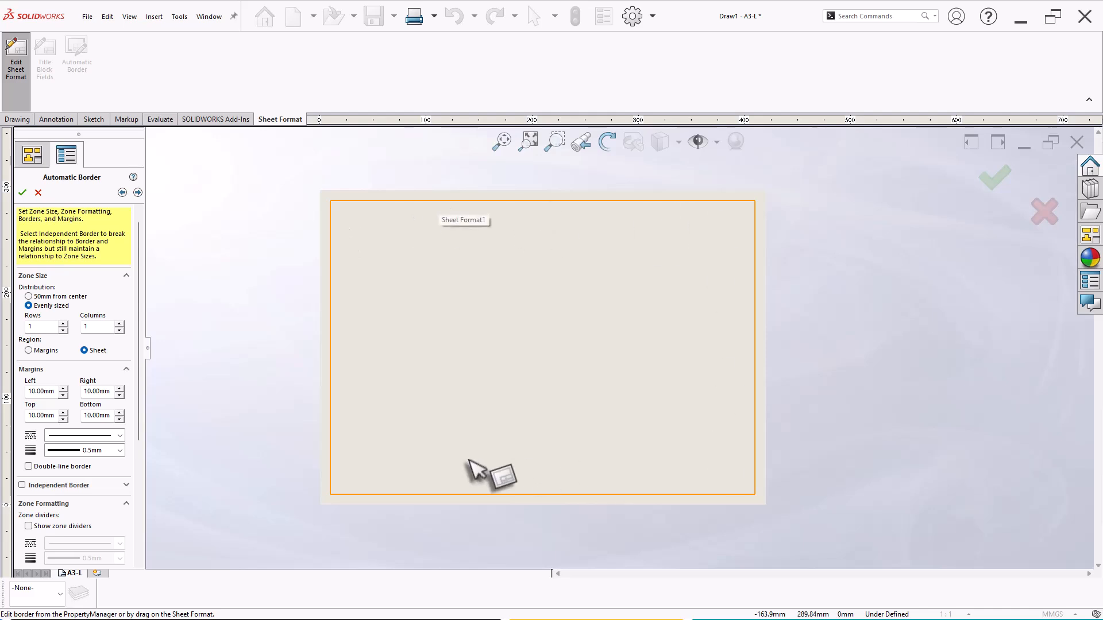
left_click(22, 192)
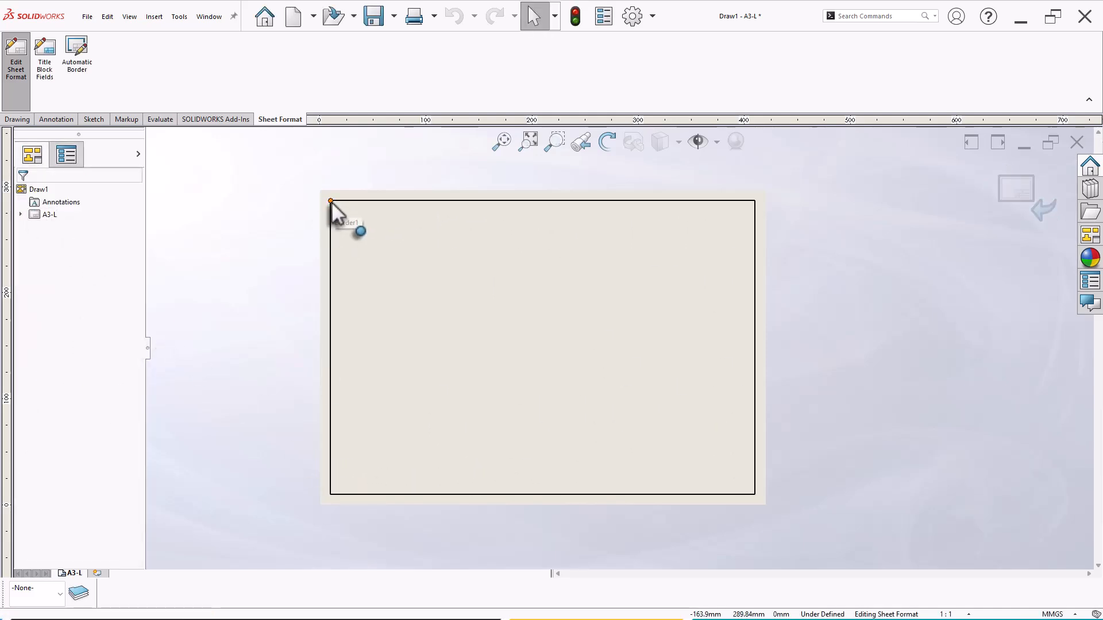
Select the border's four corner points and check their existing relations.
mouse_move(331, 201)
left_mouse_down()
mouse_move(371, 202)
mouse_move(333, 201)
left_mouse_up()
left_click(271, 225)
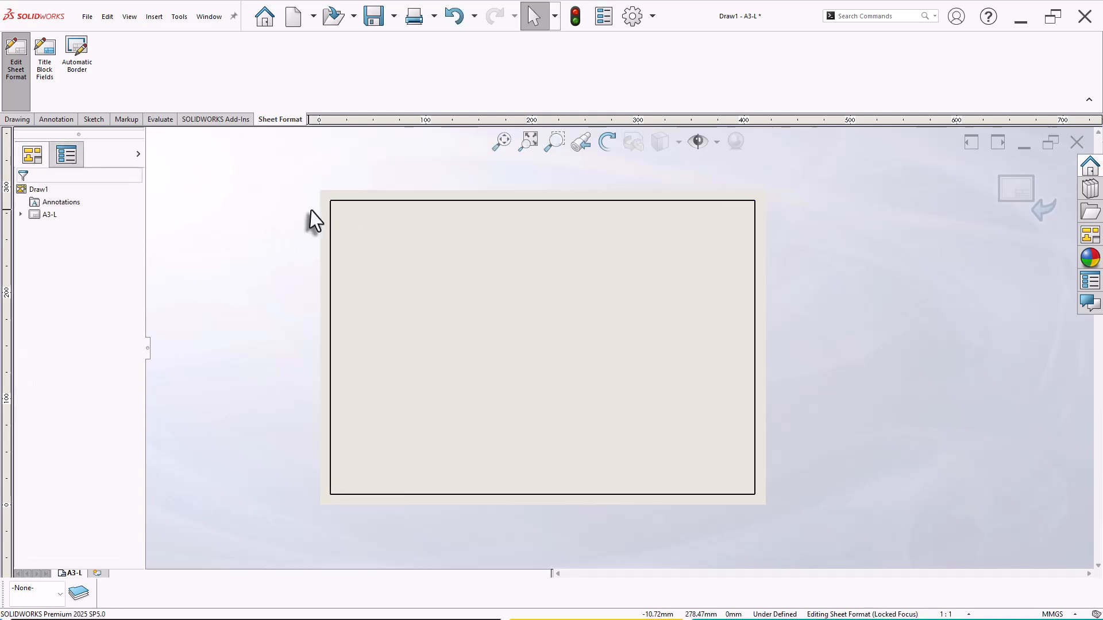
left_click(332, 202)
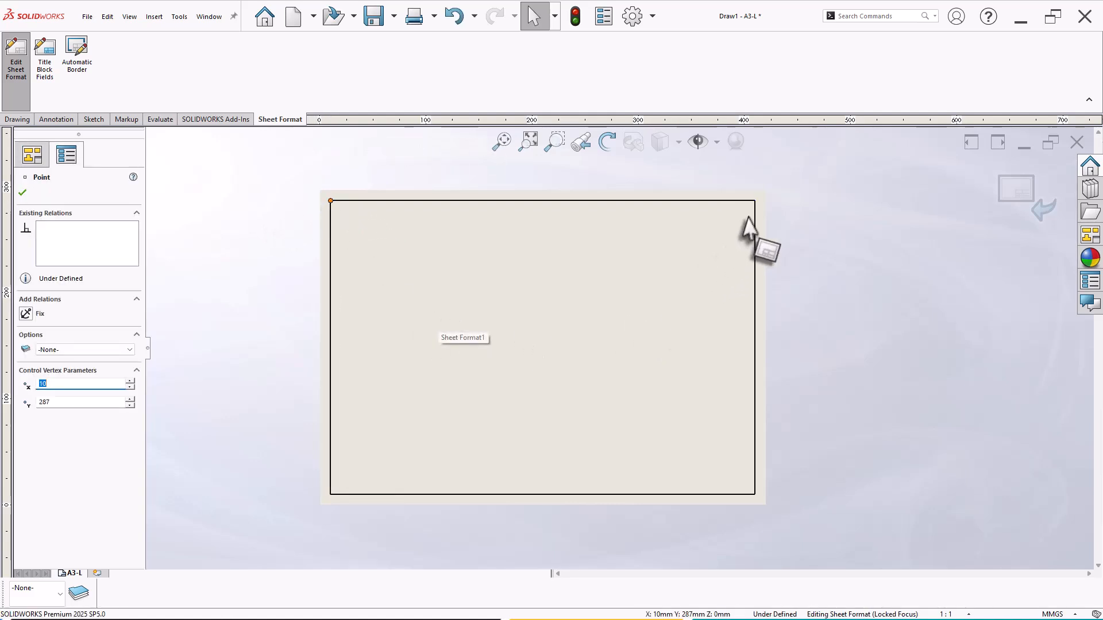
left_click(755, 201, "ctrl")
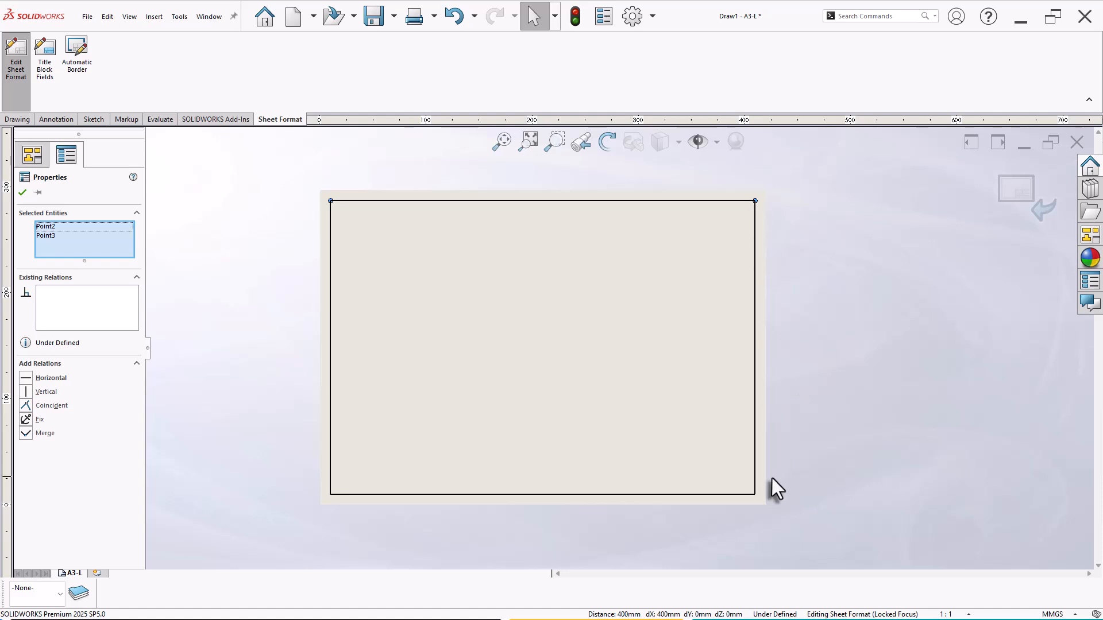
left_click(755, 494, "ctrl")
left_click(330, 495, "ctrl")
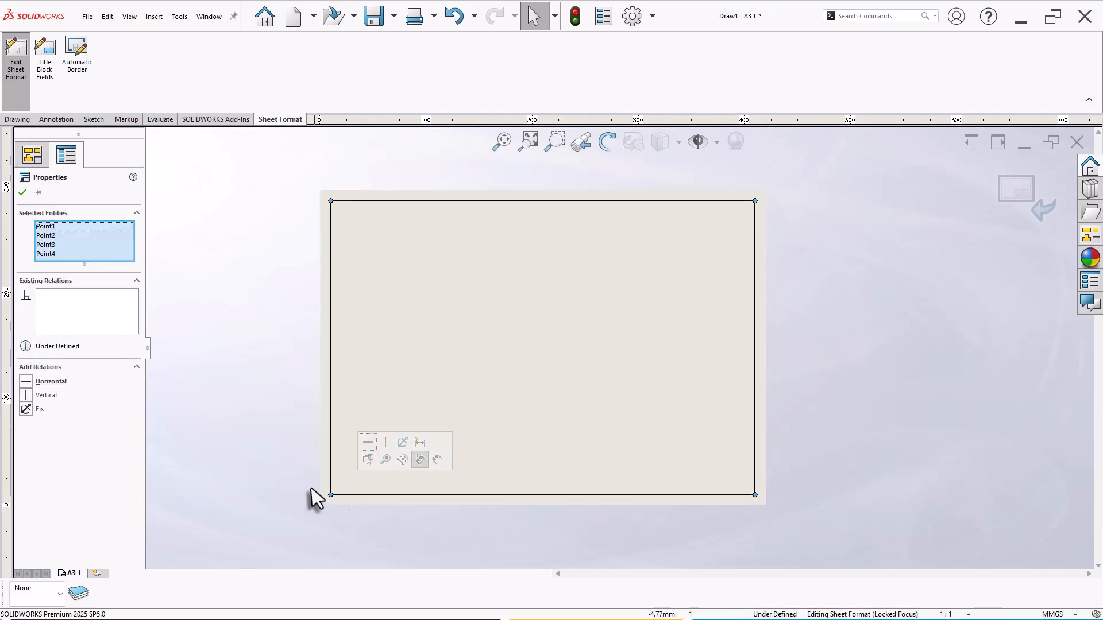
left_click(223, 385)
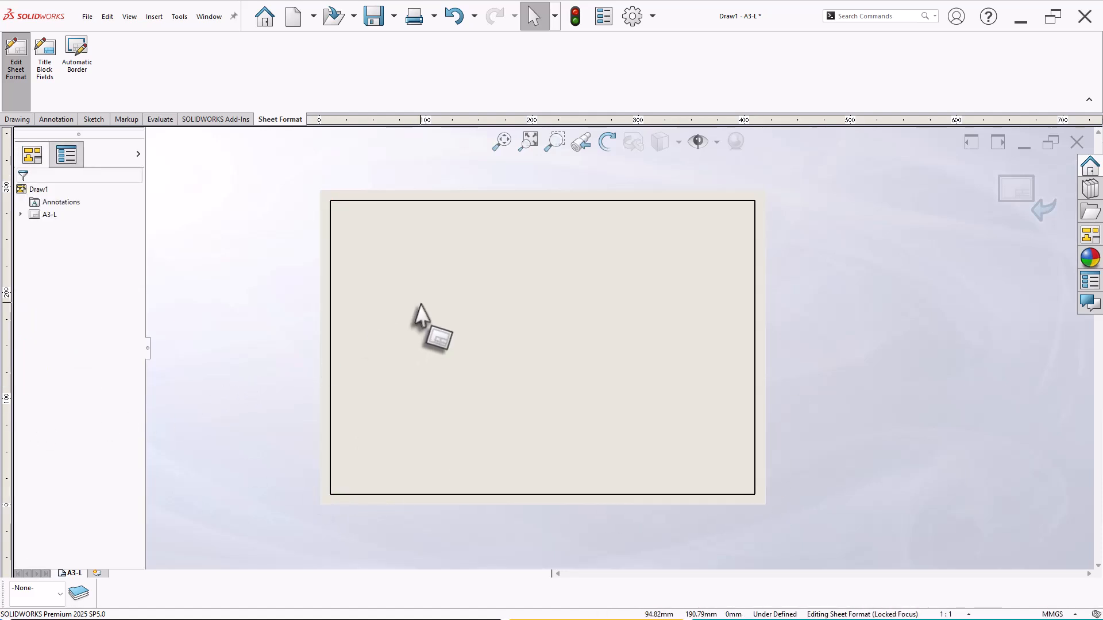
Create a new layer named BORDER with a 0.5 mm line thickness.
scroll(738, 423, "down", 1)
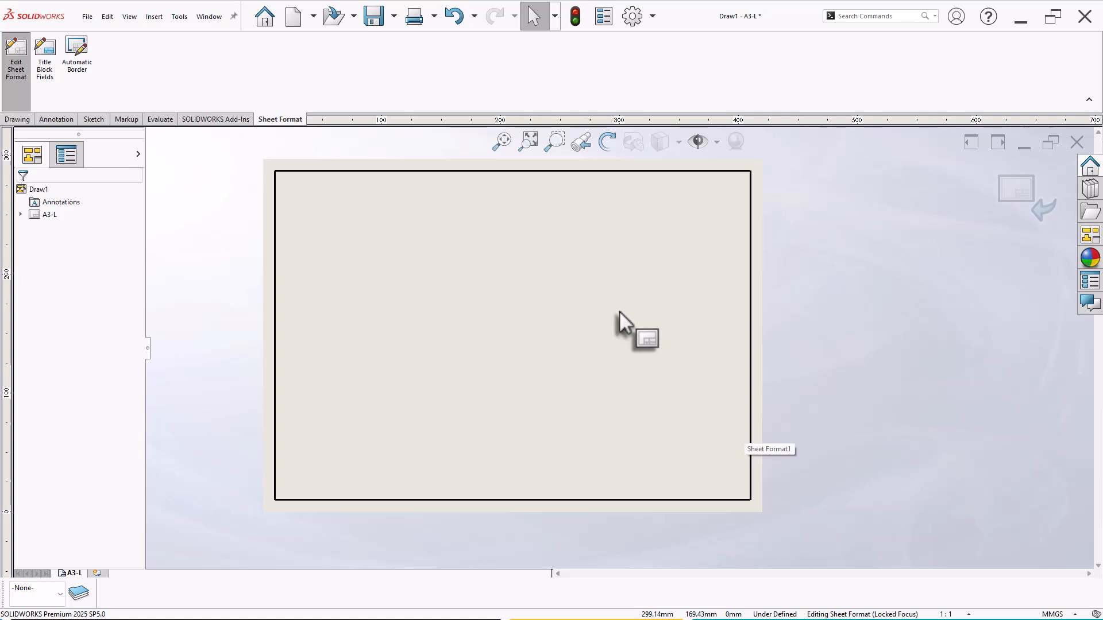
left_click(95, 120)
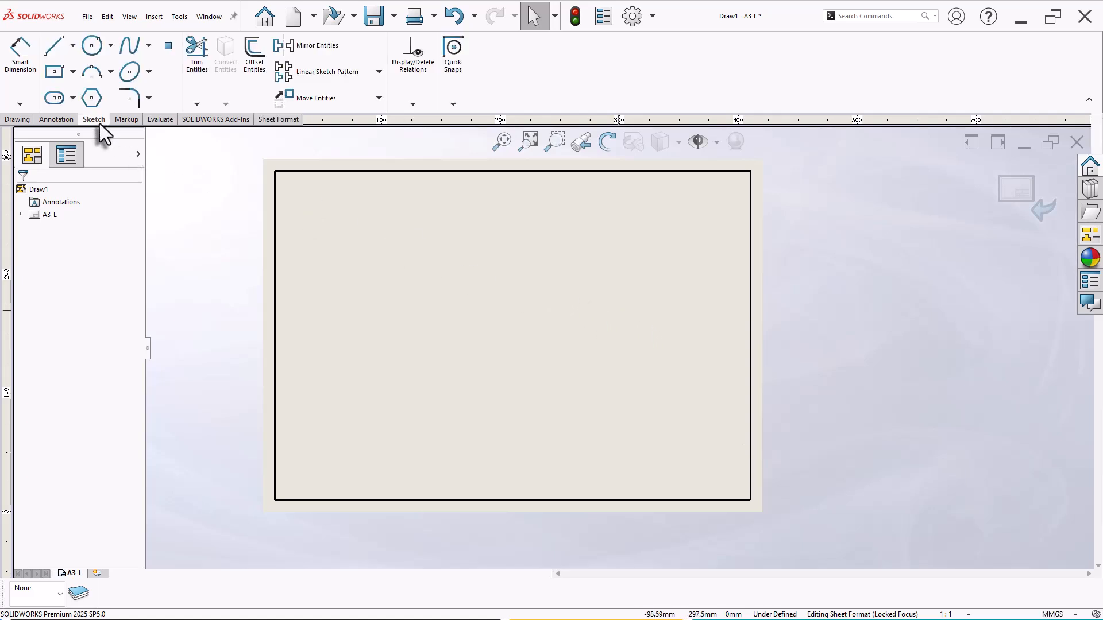
left_click(79, 596)
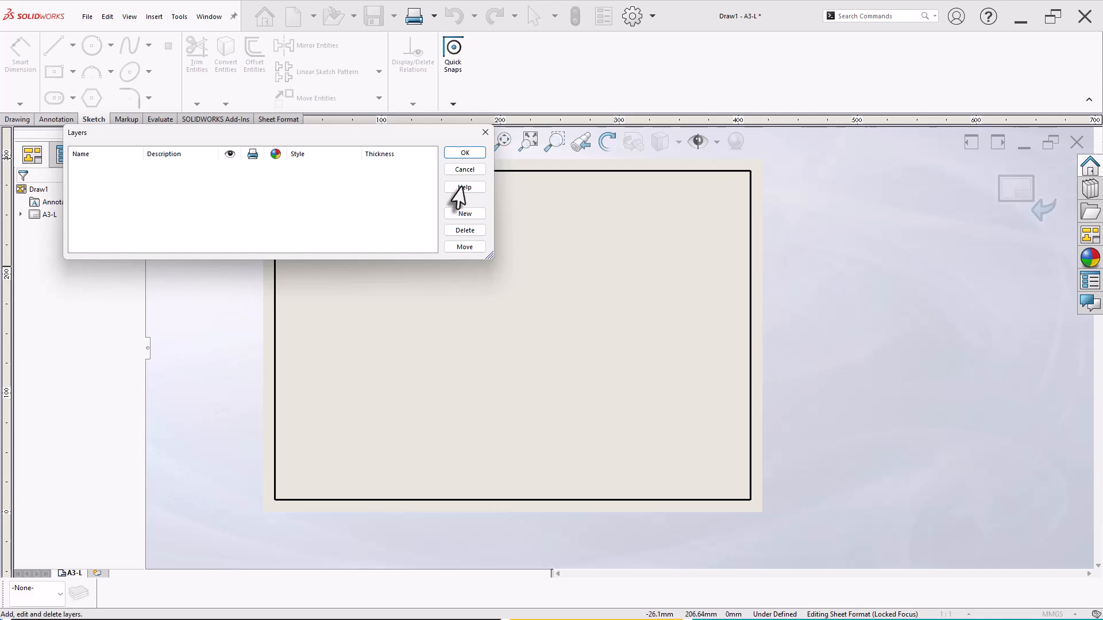
left_click(469, 214)
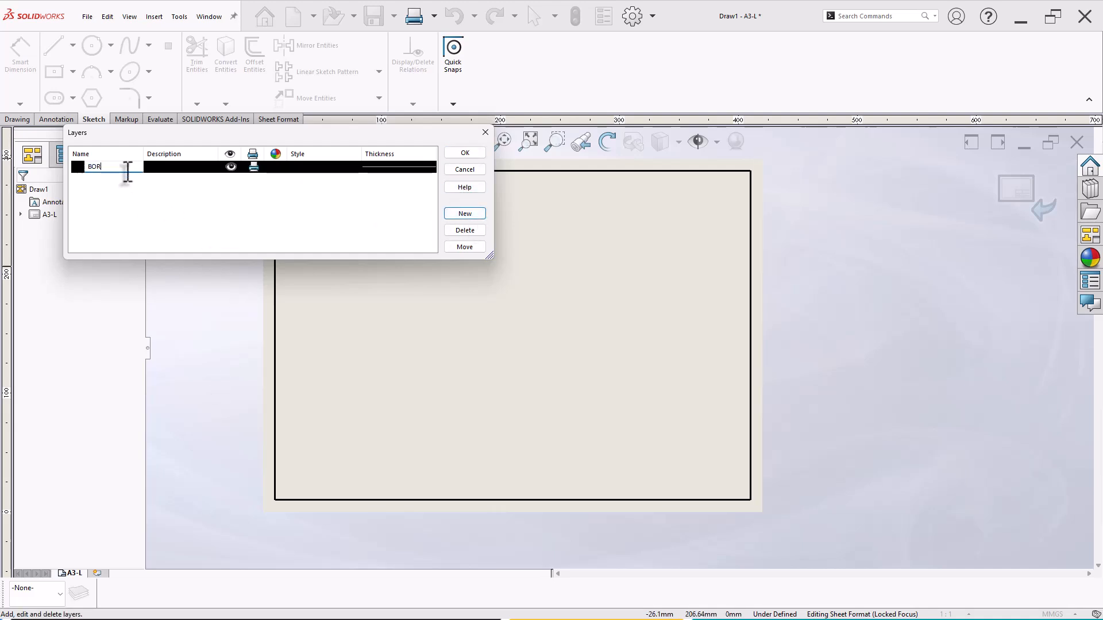
key("Return")
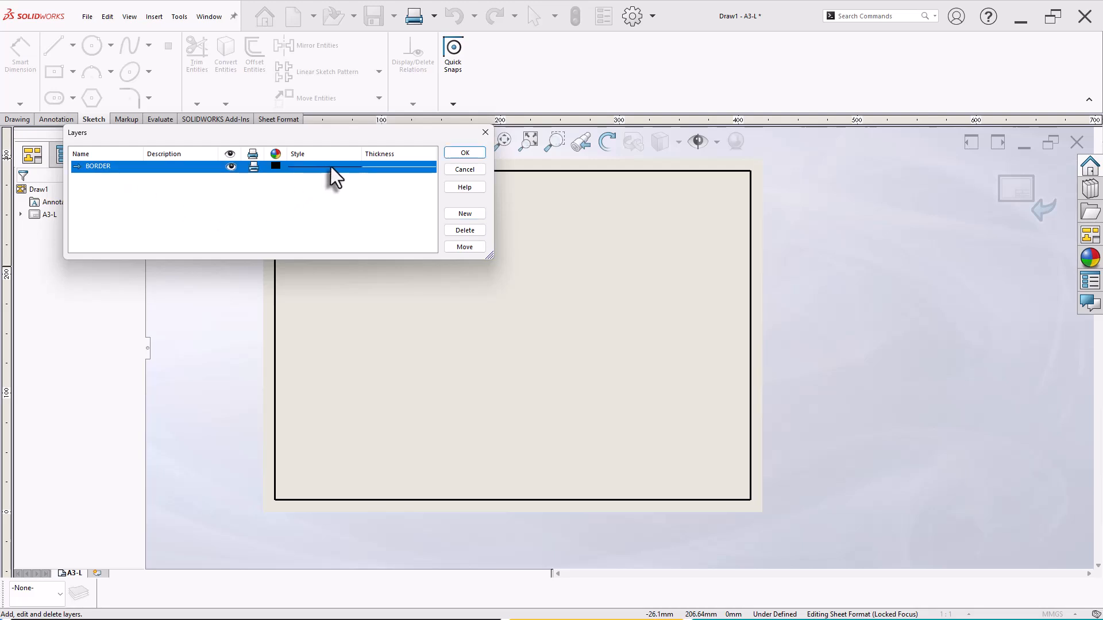
left_click(381, 168)
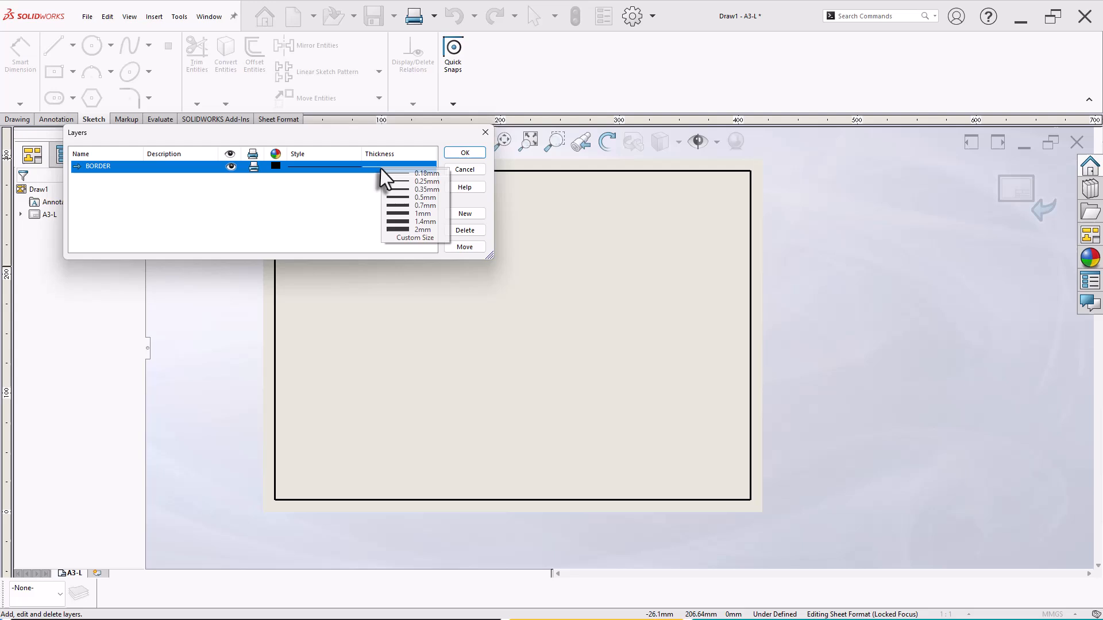
left_click(405, 198)
left_click(463, 153)
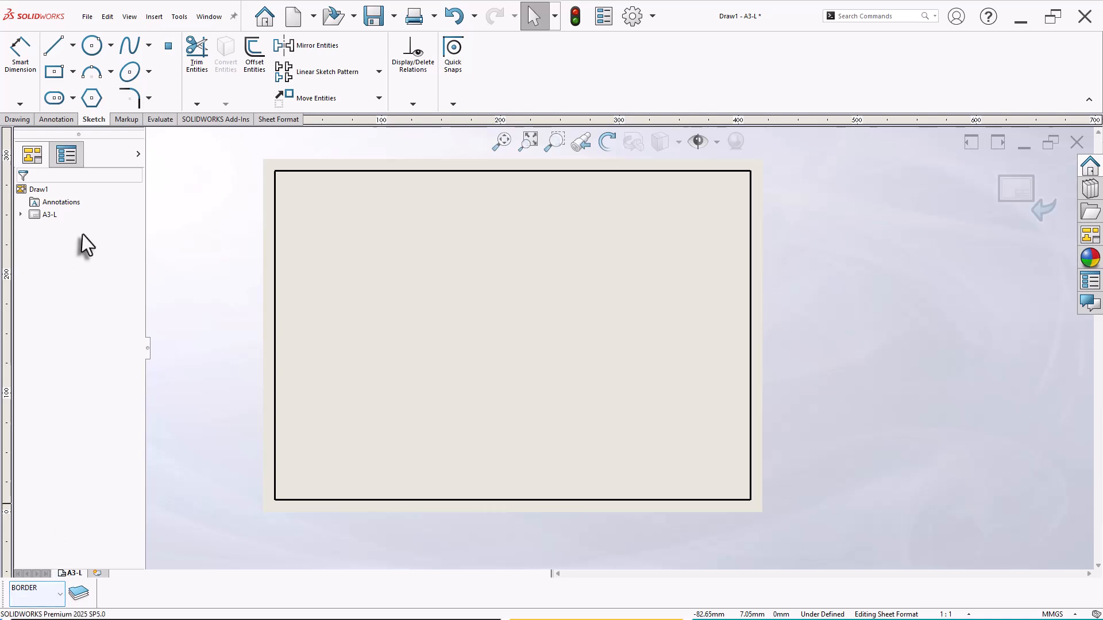
Sketch a horizontal line on the BORDER layer across the full border width, about 28 mm above the border's bottom edge.
left_click(61, 53)
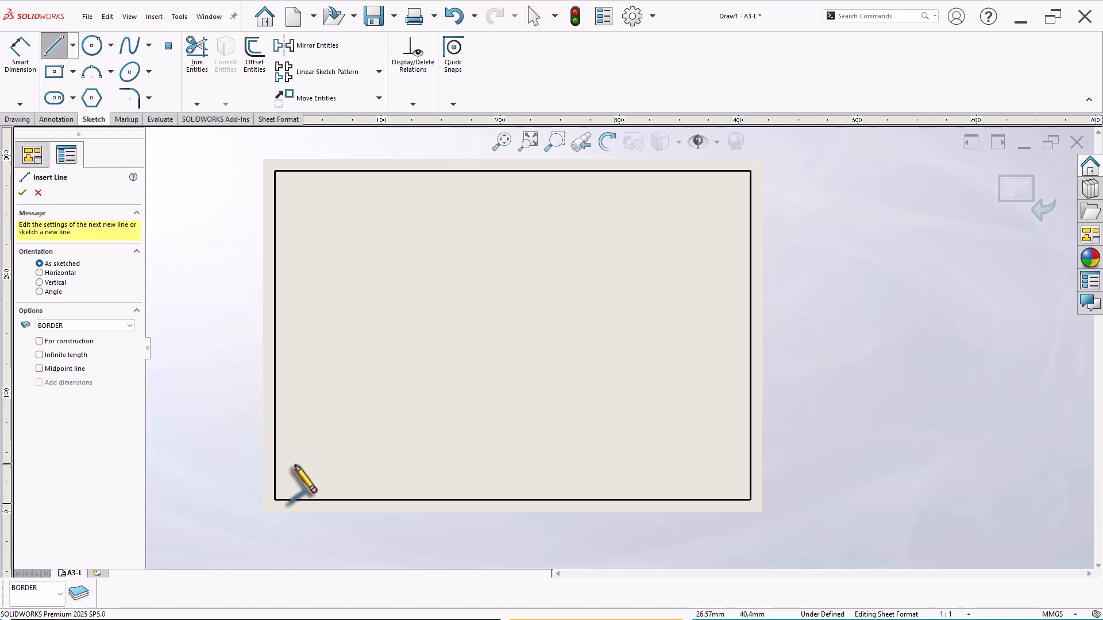
left_click(276, 467)
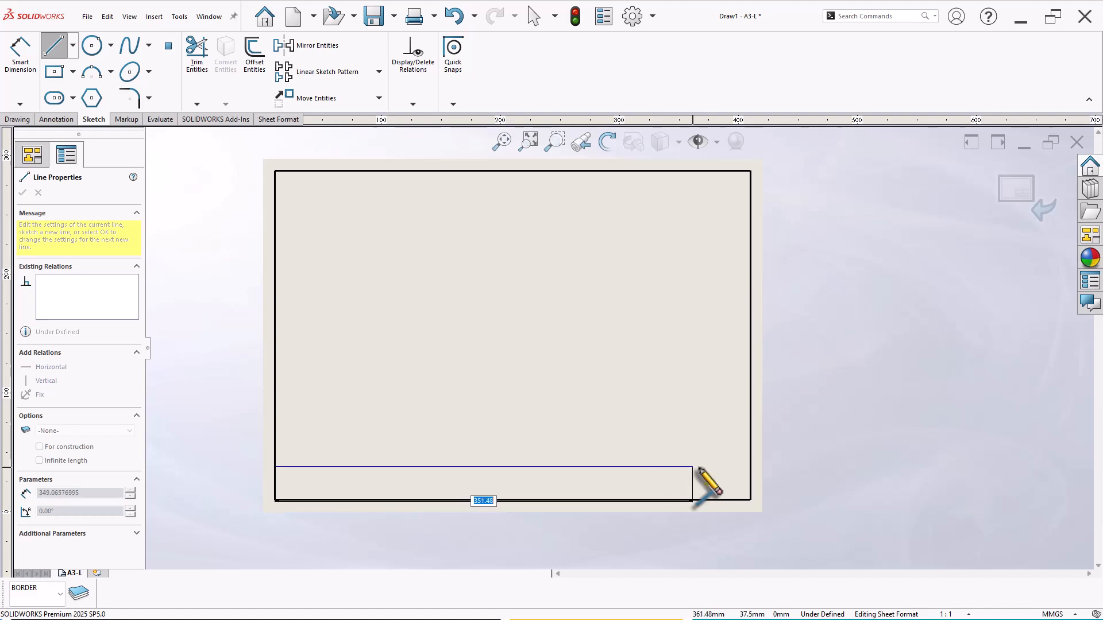
left_click(741, 466)
right_click(700, 373)
left_click(725, 380)
Dimension the horizontal line's left end from the border's bottom-left corner and set the distance to 20 mm.
scroll(554, 482, "down", 3)
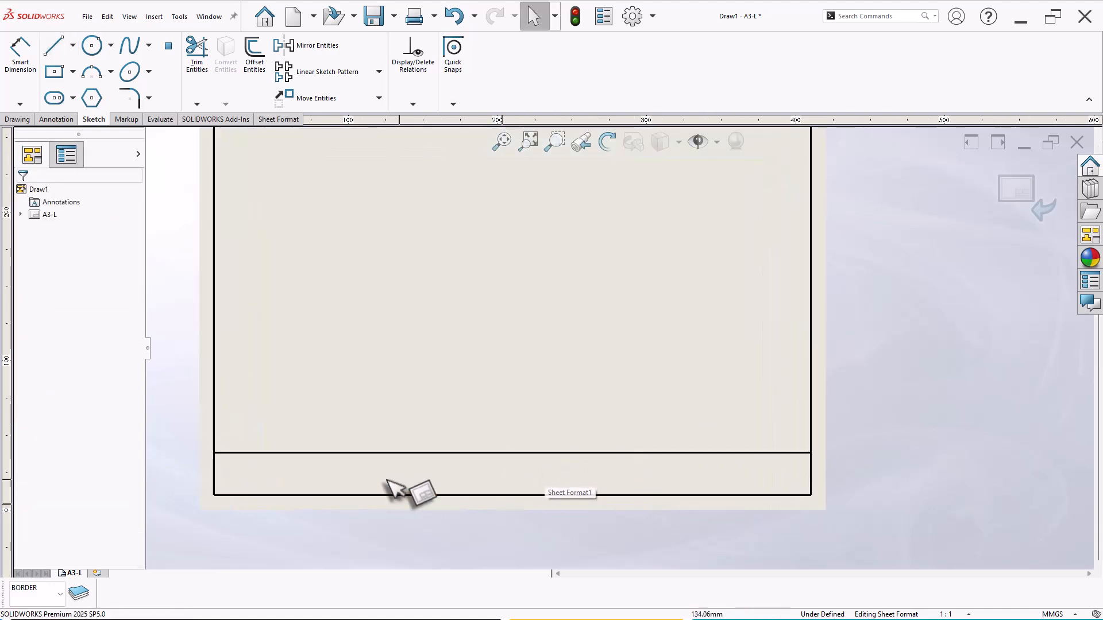
left_click(22, 56)
left_click(213, 452)
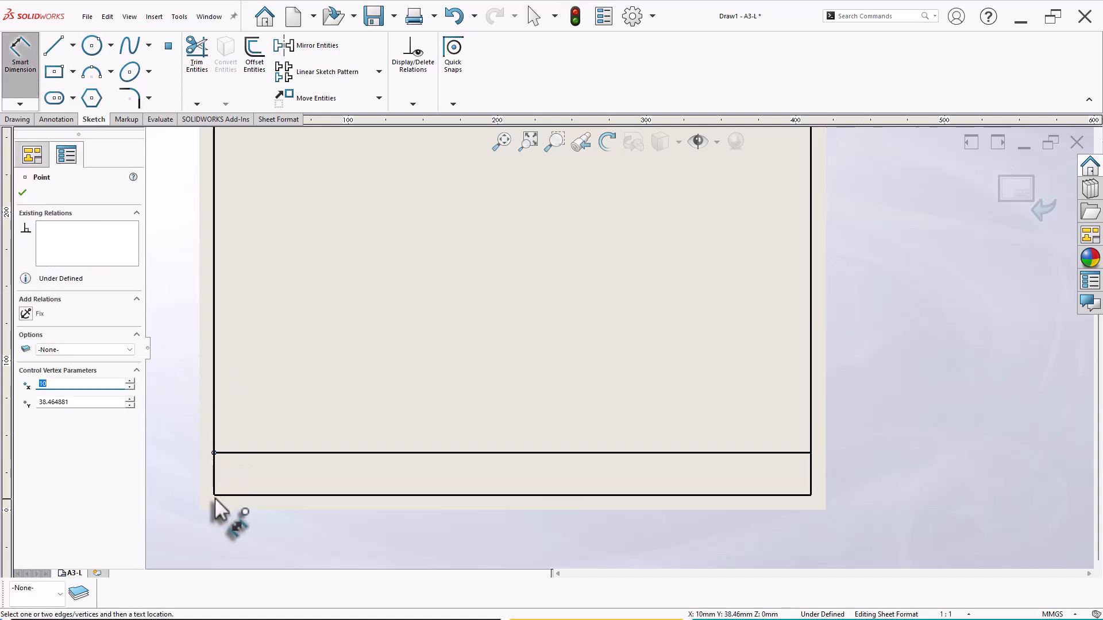
left_click(214, 495)
left_click(199, 481)
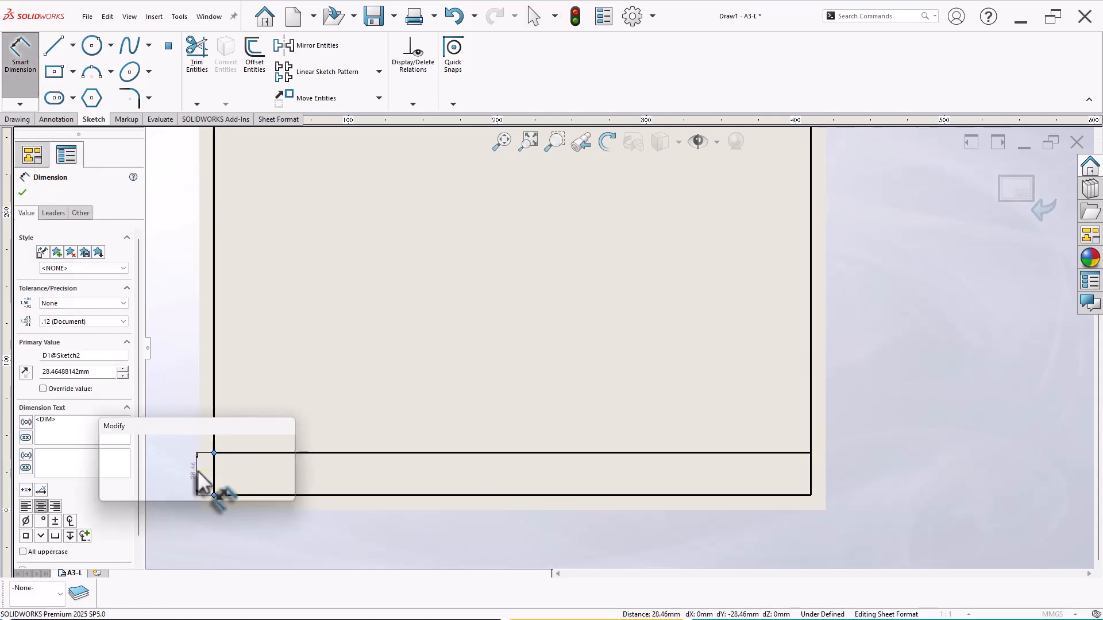
type("20")
key("Return")
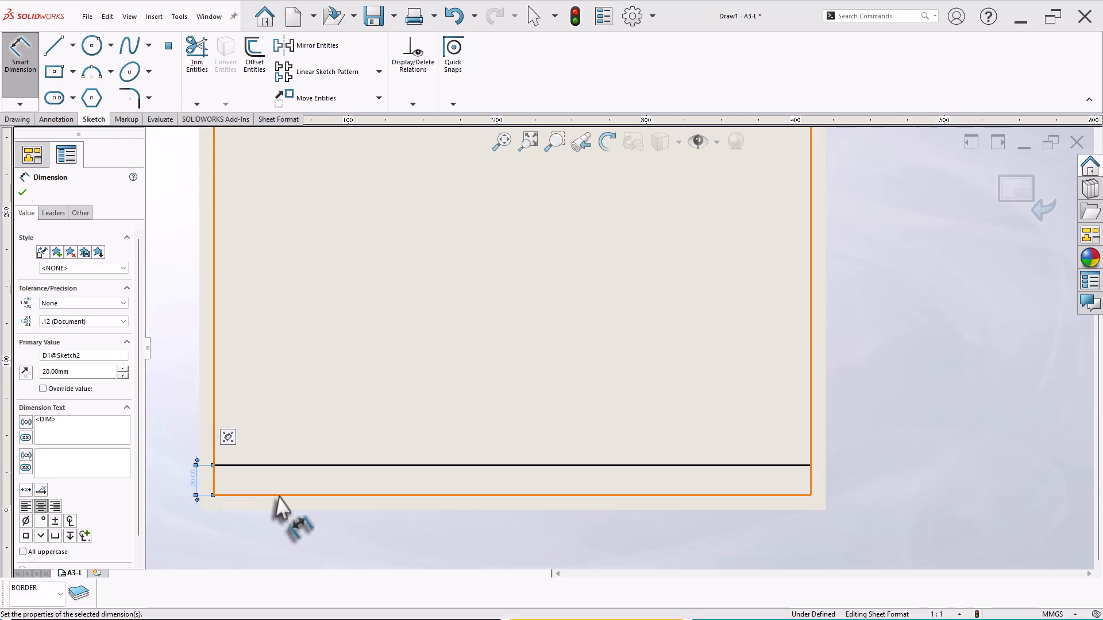
key("Escape")
Hide the 20 mm dimension beside the border's lower-left corner.
left_click(193, 479)
right_click(194, 480)
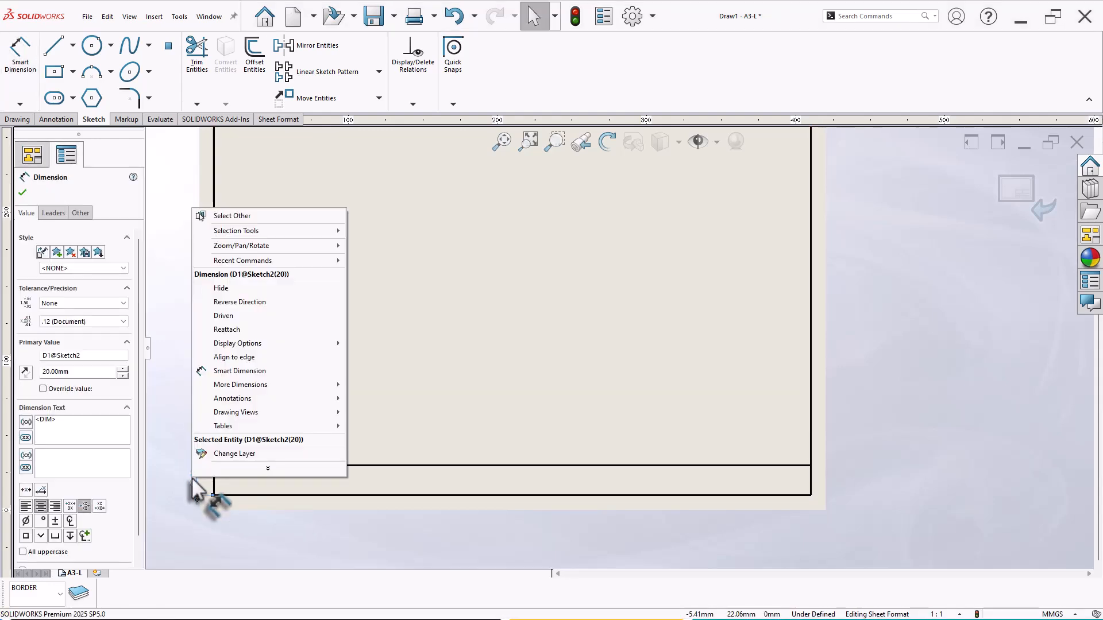
left_click(232, 291)
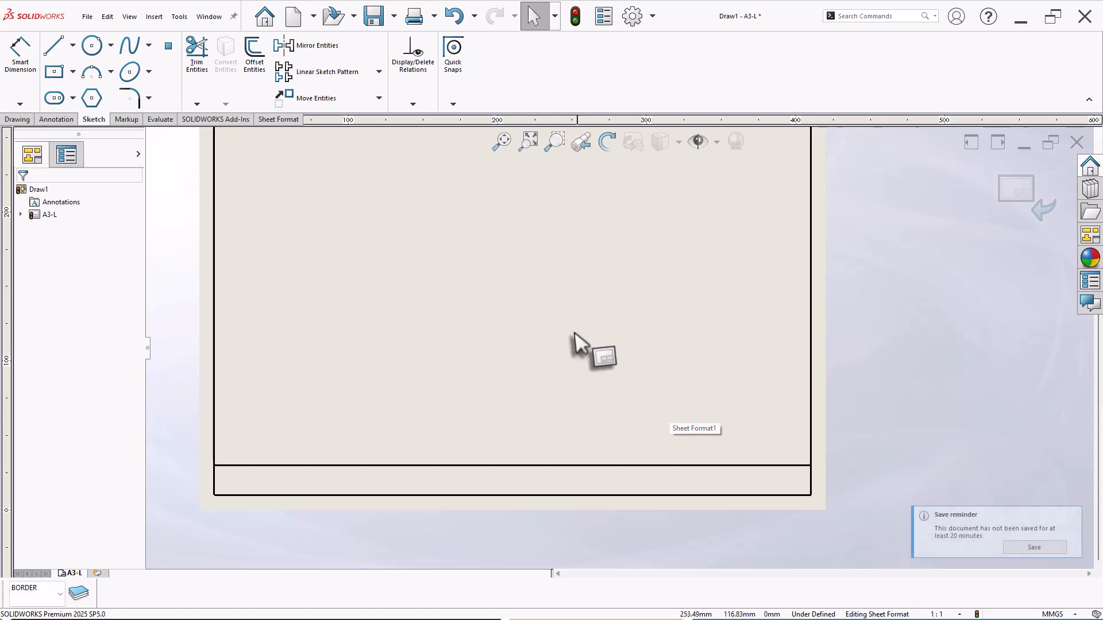
key("f")
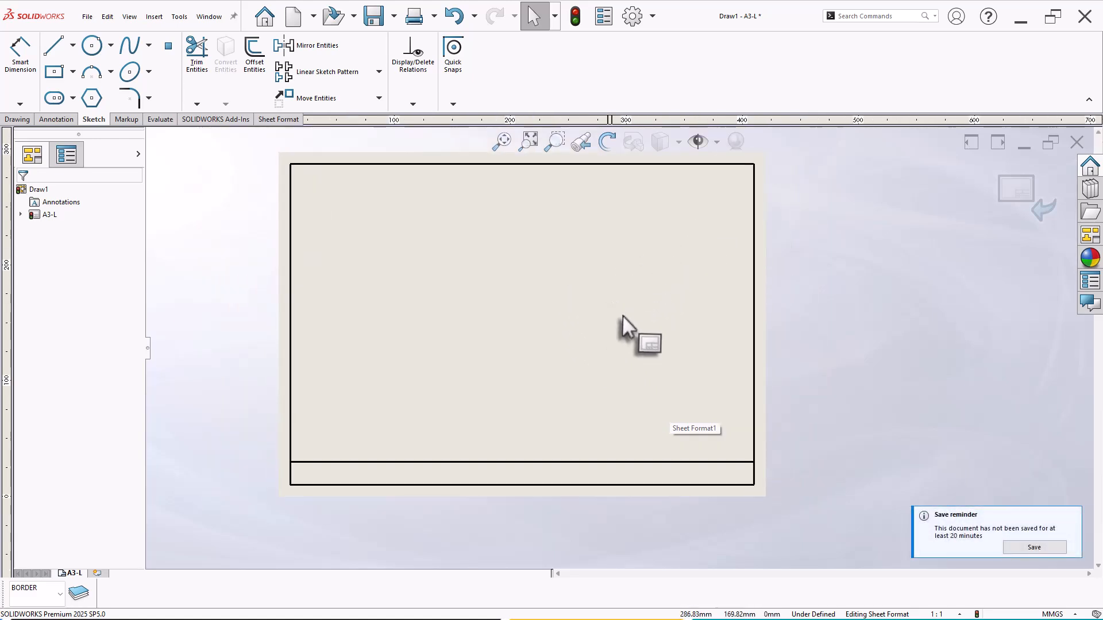
Save the drawing as SAMPLE in the "10. Working With Drawings" folder.
left_click(1031, 548)
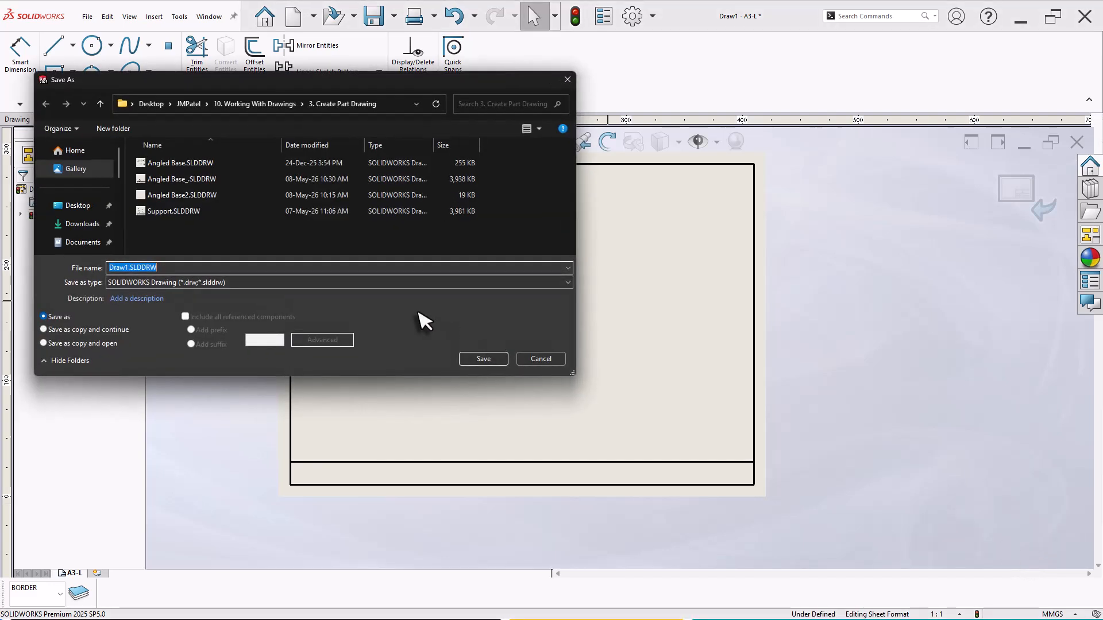
left_click(248, 105)
left_click(129, 267)
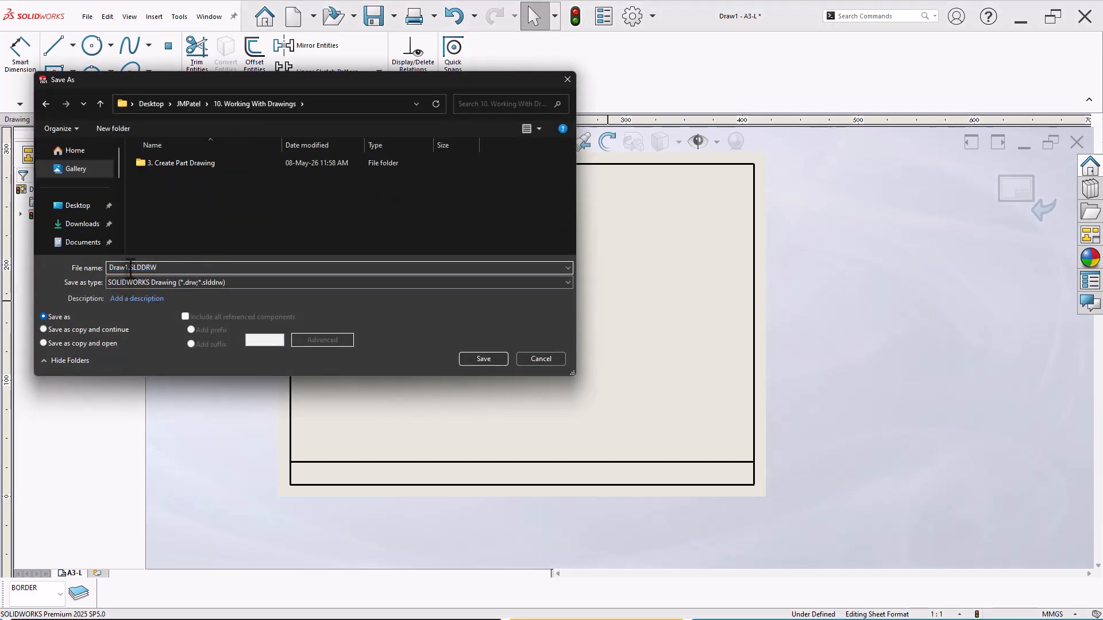
type("SM")
key("BackSpace")
type("AMPLE")
key("Return")
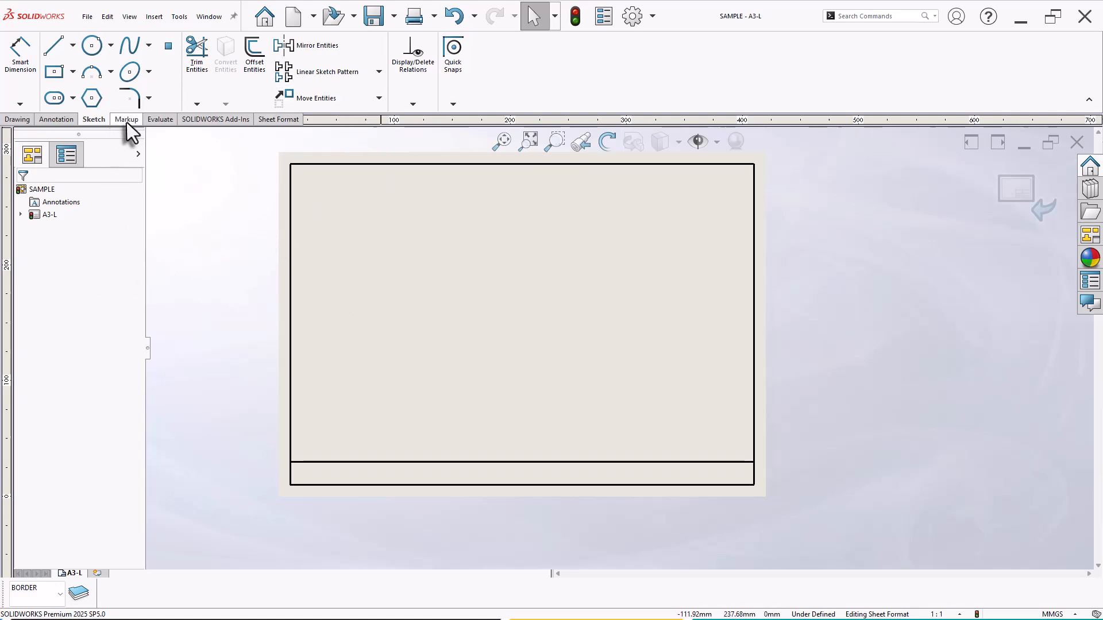
Insert the picture 03.png into the sheet format at high resolution.
left_click(154, 19)
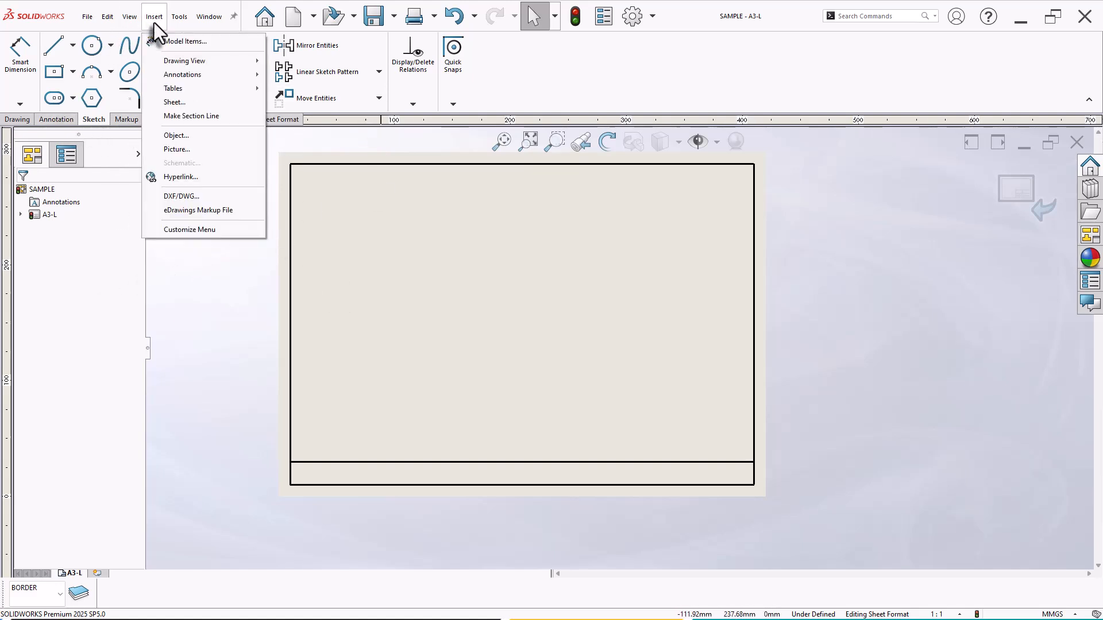
left_click(184, 148)
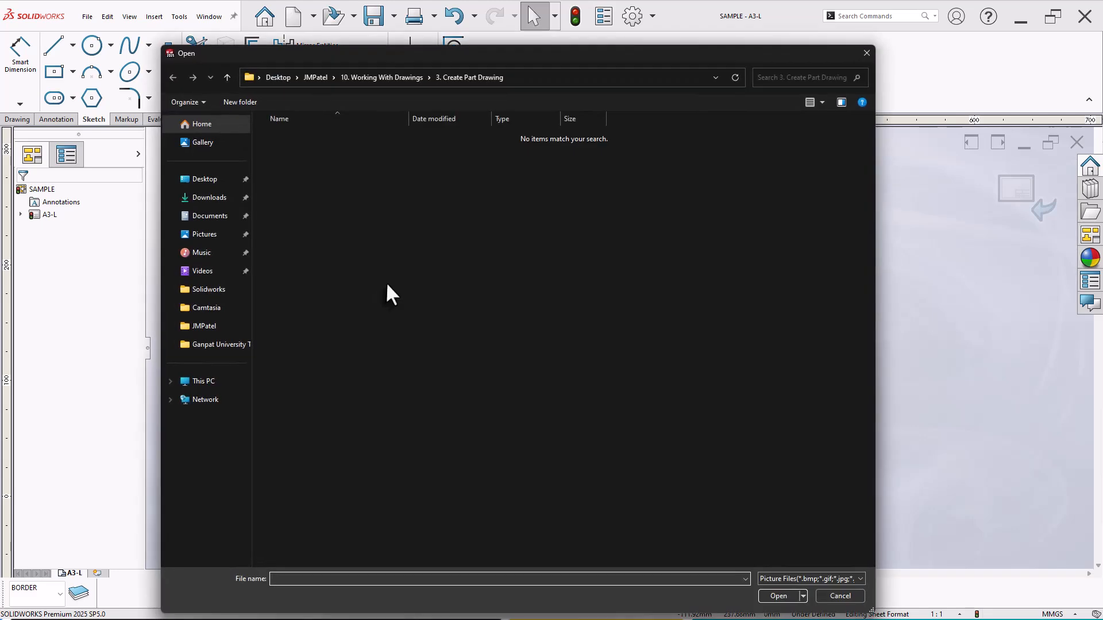
left_click(390, 77)
left_click(314, 77)
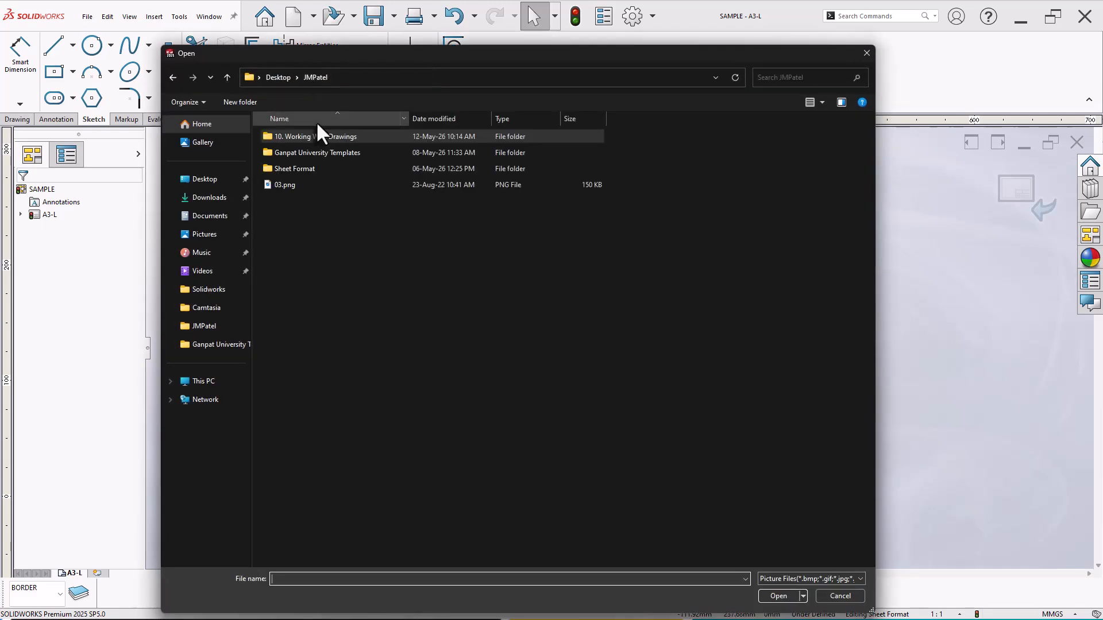
left_click(287, 185)
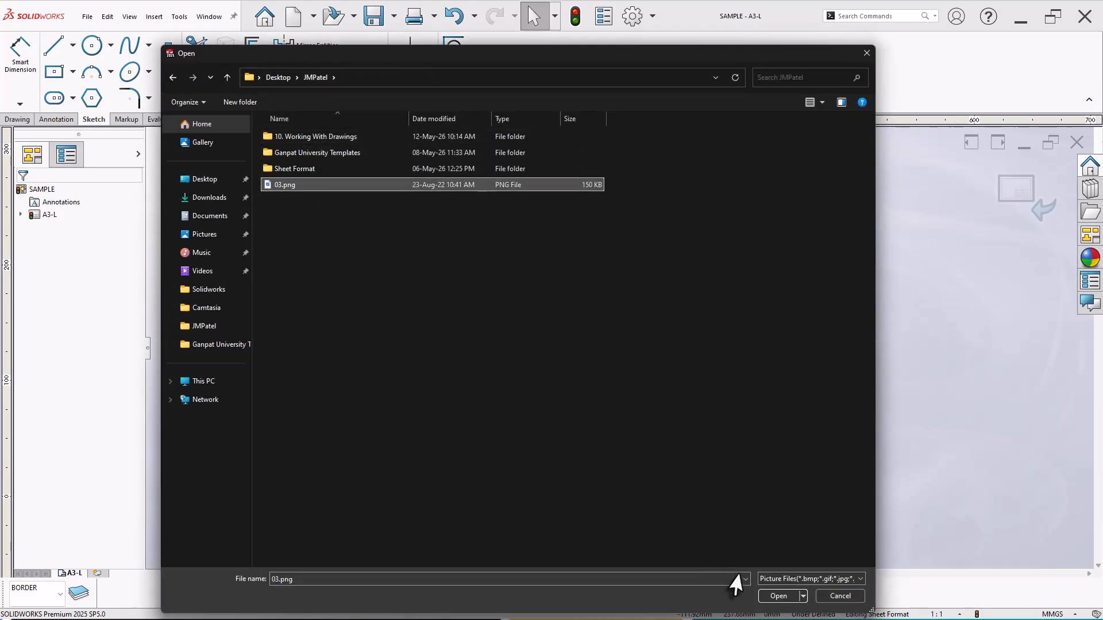
left_click(770, 599)
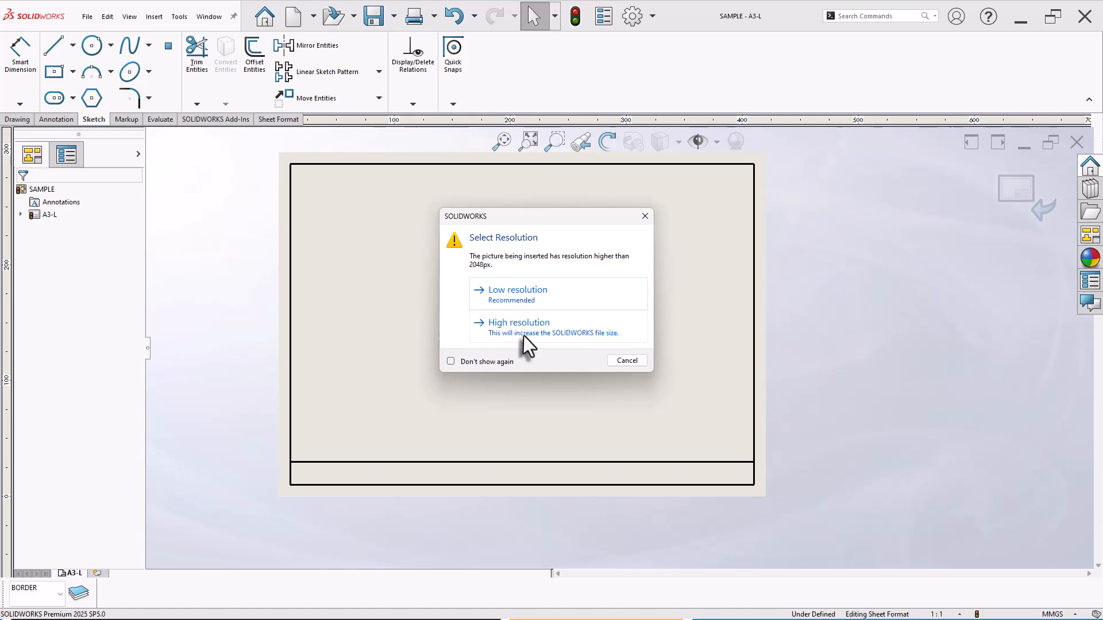
left_click(523, 335)
Scale the logo picture to about 89 by 18.5 mm with locked aspect ratio and fit it into the left end of the title strip.
scroll(431, 476, "down", 5)
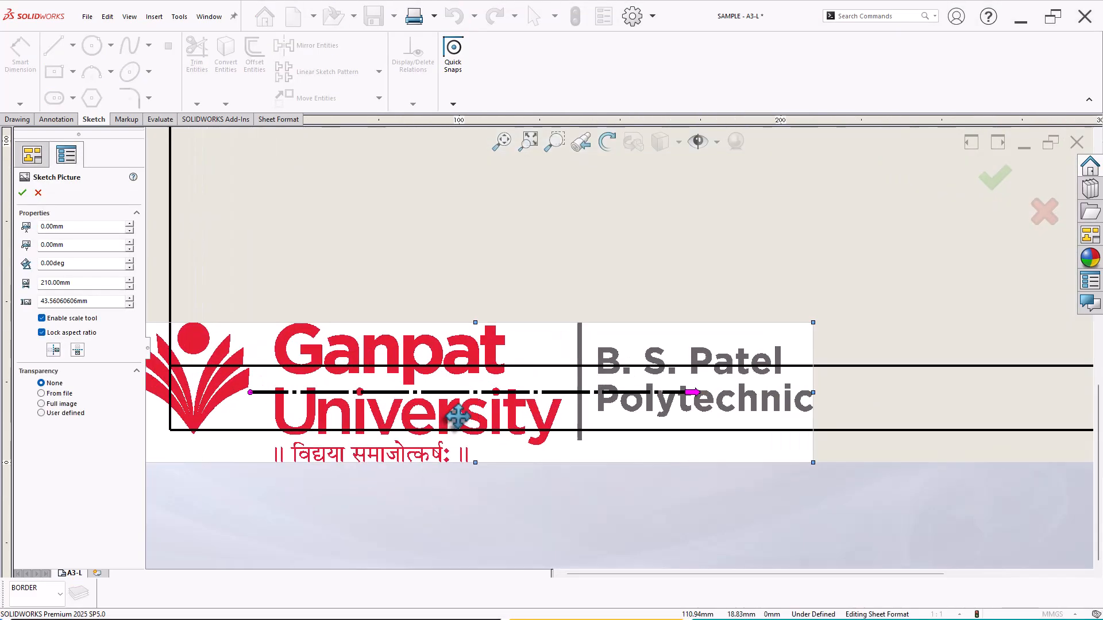
scroll(736, 347, "down", 2)
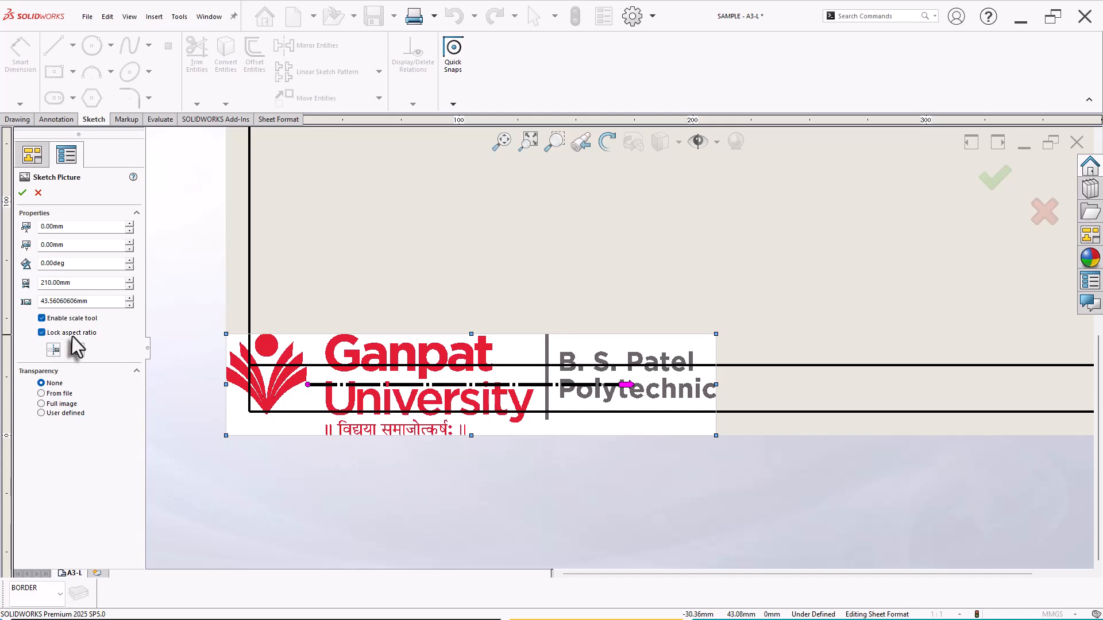
left_click_drag(222, 327, 474, 444)
left_click_drag(523, 405, 298, 382)
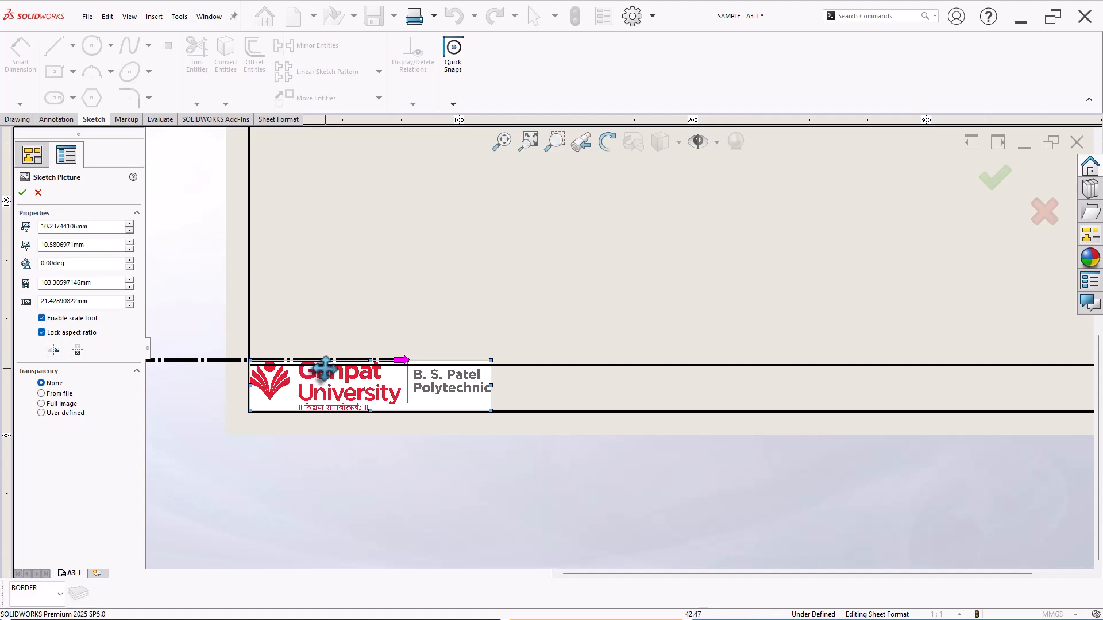
scroll(365, 362, "down", 3)
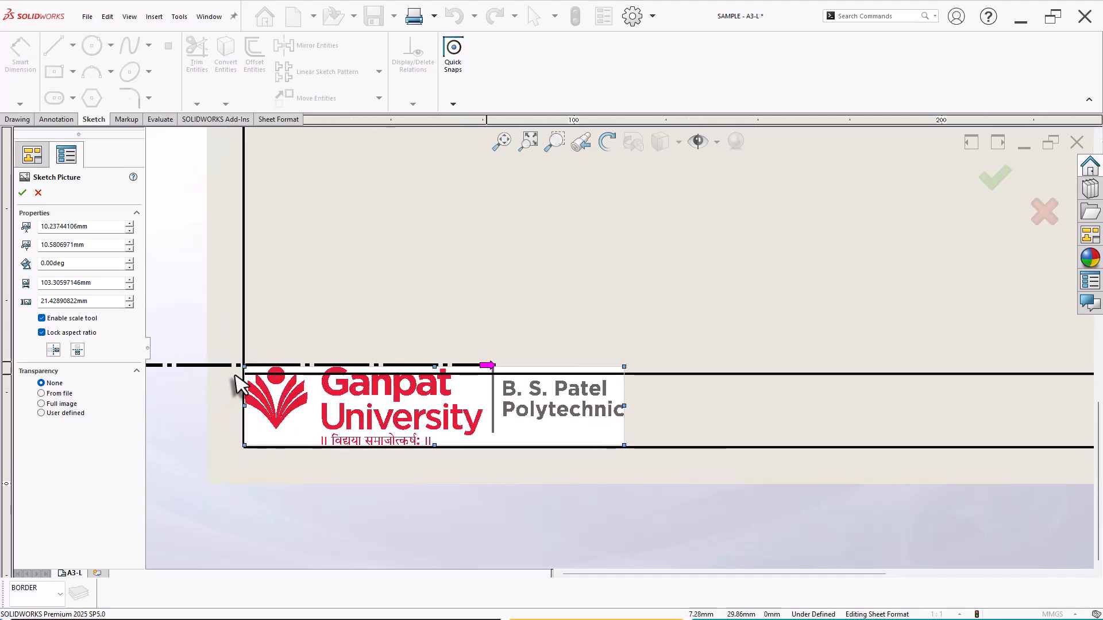
left_click_drag(245, 368, 295, 396)
left_click_drag(424, 406, 383, 410)
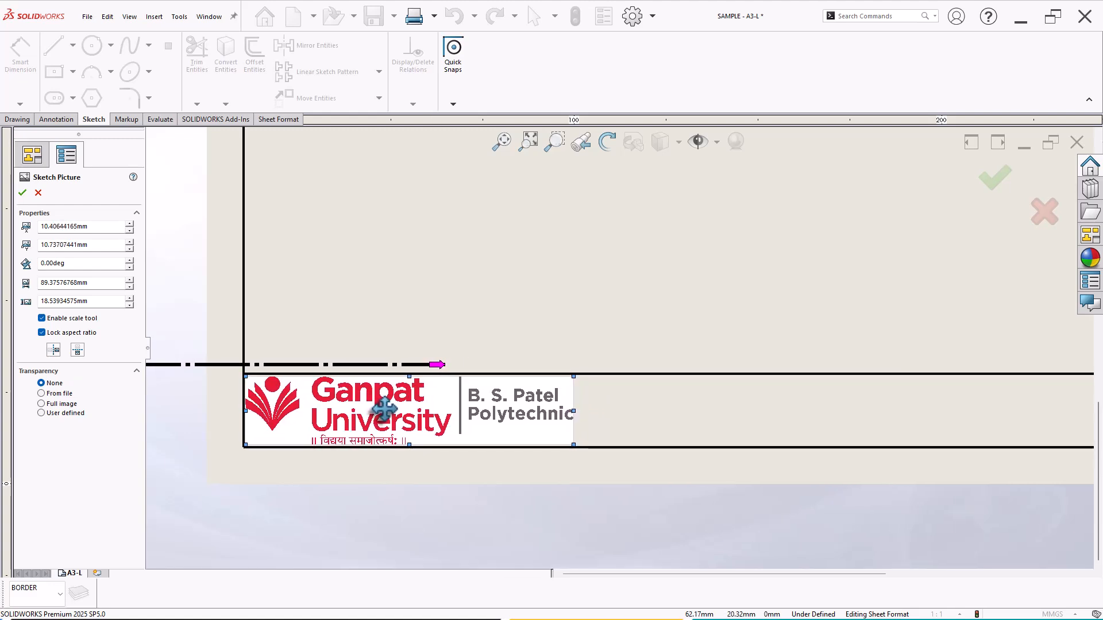
scroll(490, 312, "up", 2)
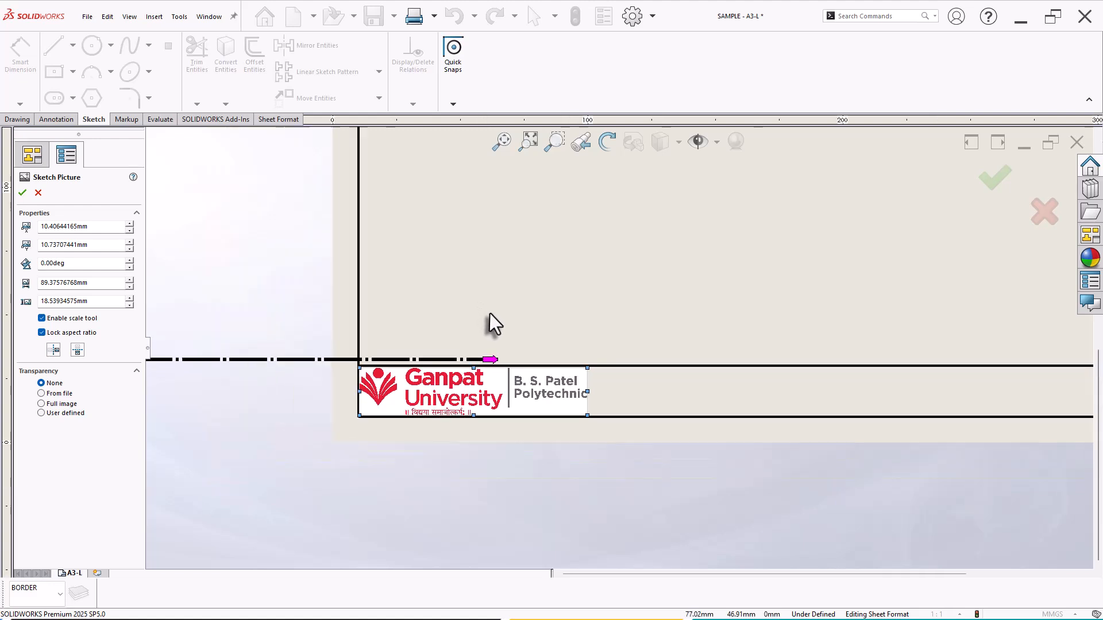
left_click(26, 194)
Sketch a vertical line across the title strip's full height along the logo's right edge.
scroll(747, 295, "up", 4)
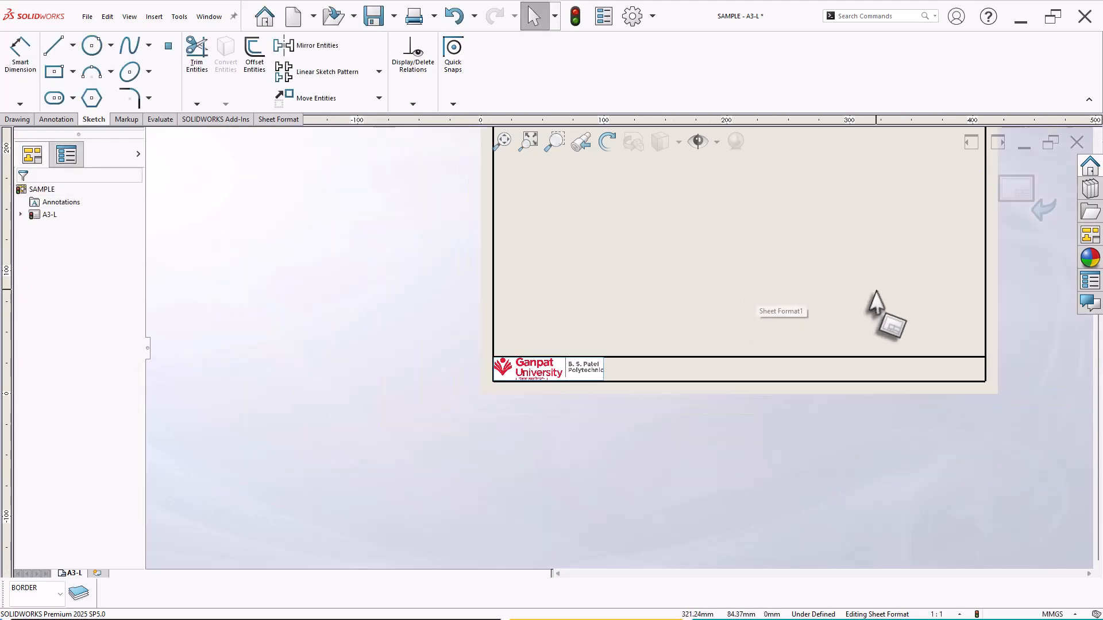
scroll(872, 295, "down", 4)
scroll(687, 324, "up", 4)
left_click(54, 46)
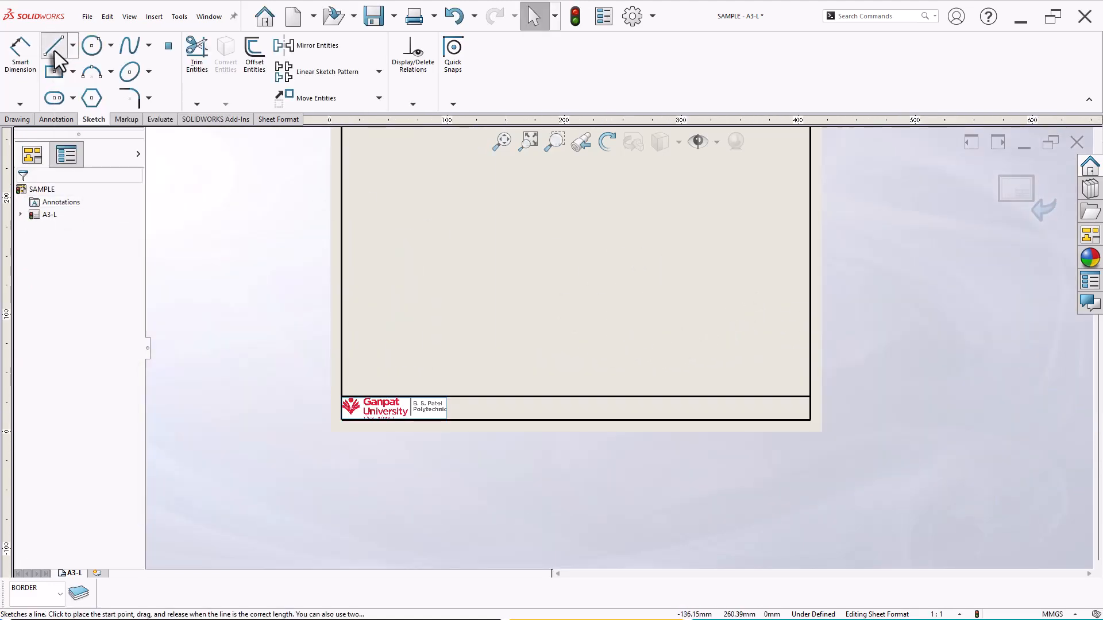
scroll(461, 436, "down", 5)
scroll(452, 382, "down", 3)
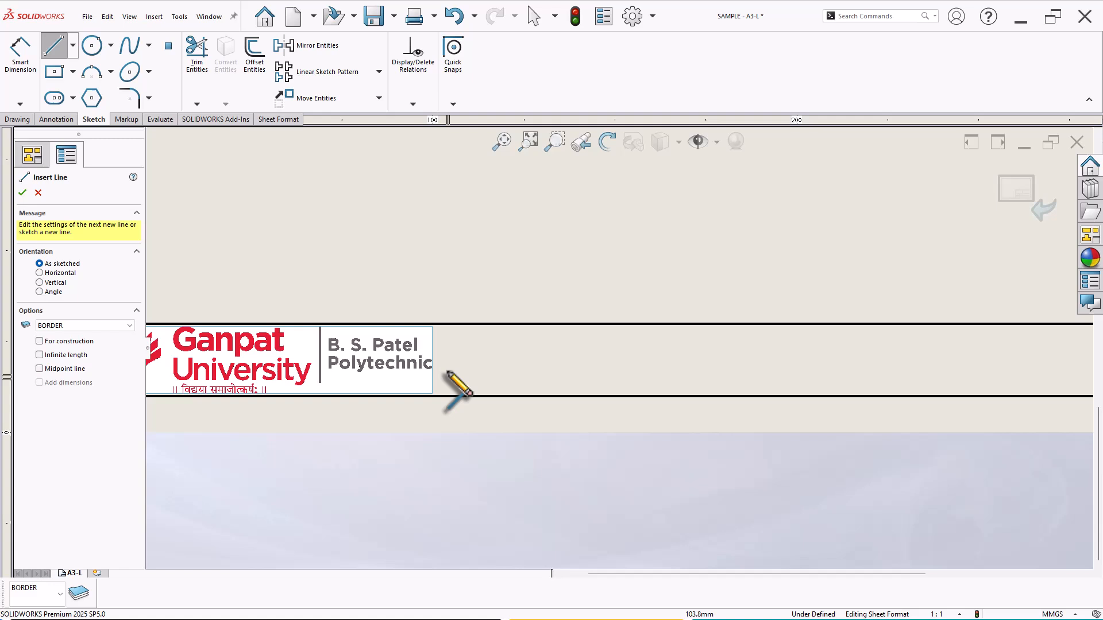
left_click(433, 324)
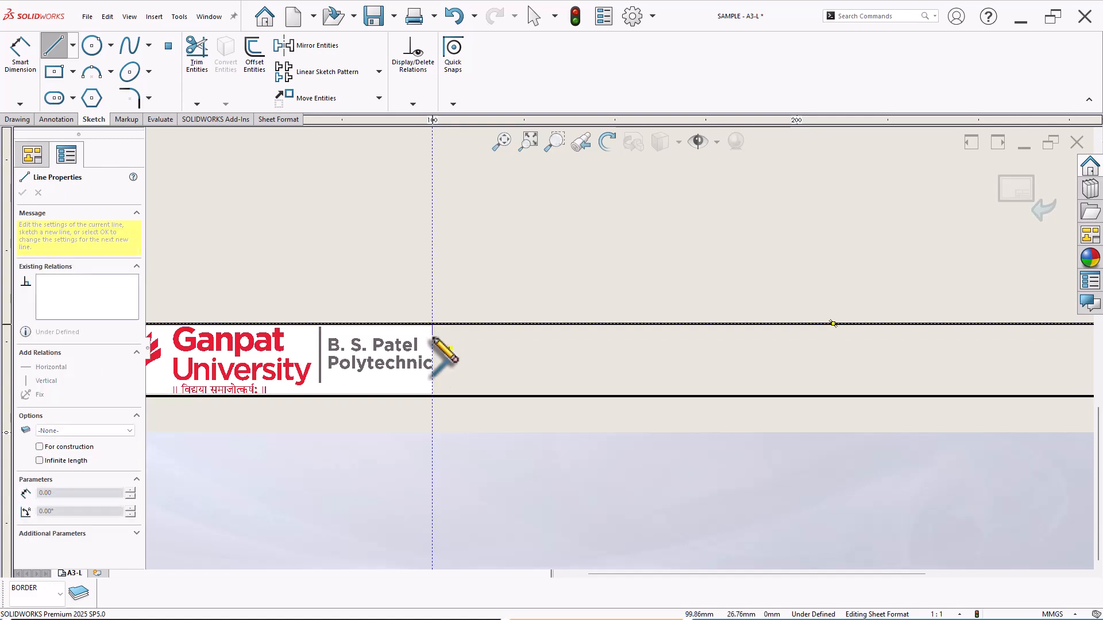
left_click(433, 396)
right_click(458, 234)
left_click(485, 298)
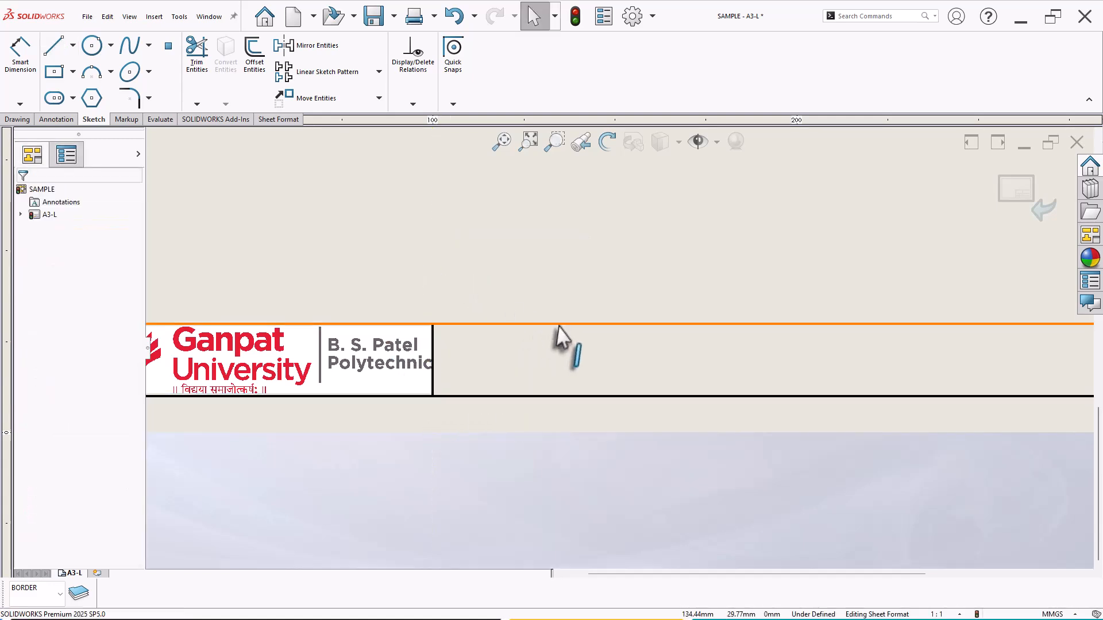
Sketch a horizontal line at the title strip's mid-height from the vertical line beside the logo to the border's right edge.
scroll(618, 351, "up", 3)
scroll(842, 349, "up", 1)
scroll(949, 347, "down", 1)
scroll(949, 347, "up", 1)
scroll(987, 319, "down", 1)
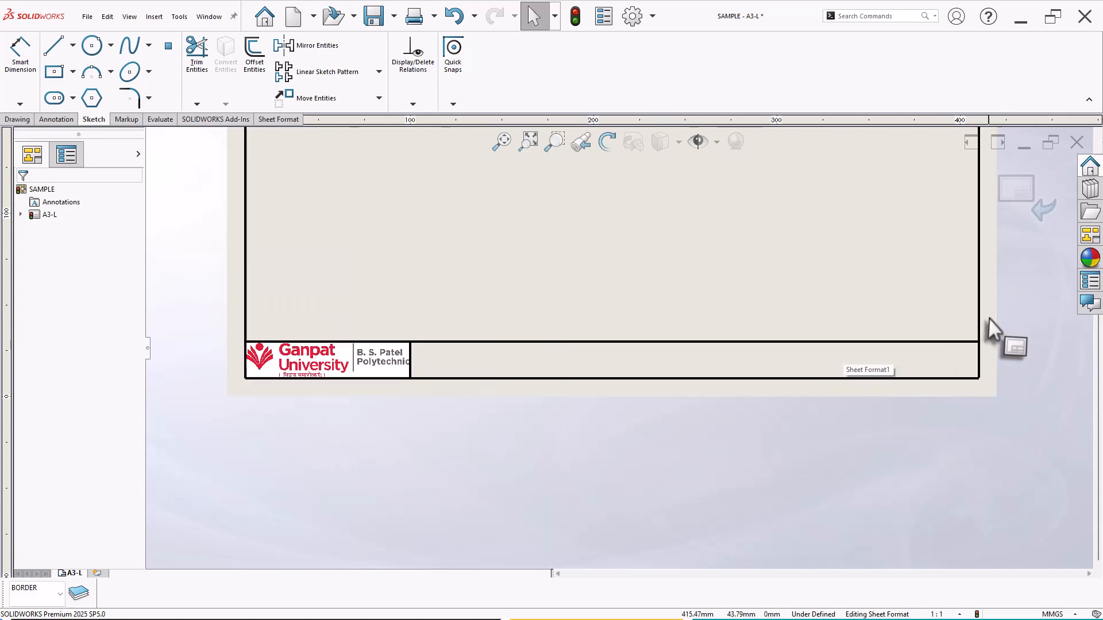
left_click(54, 45)
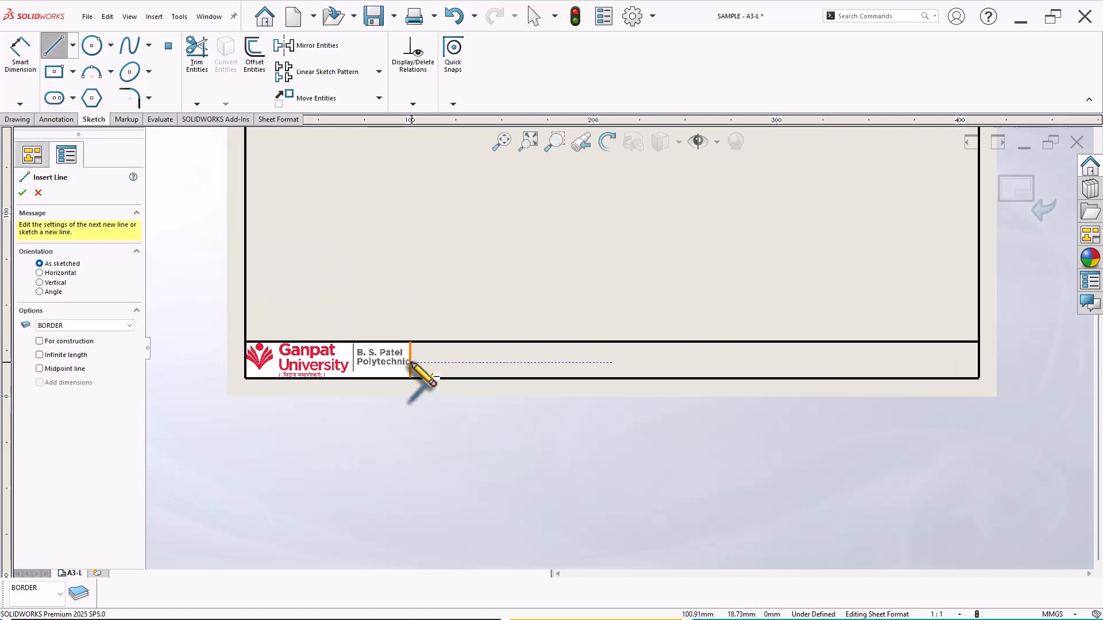
left_click(409, 360)
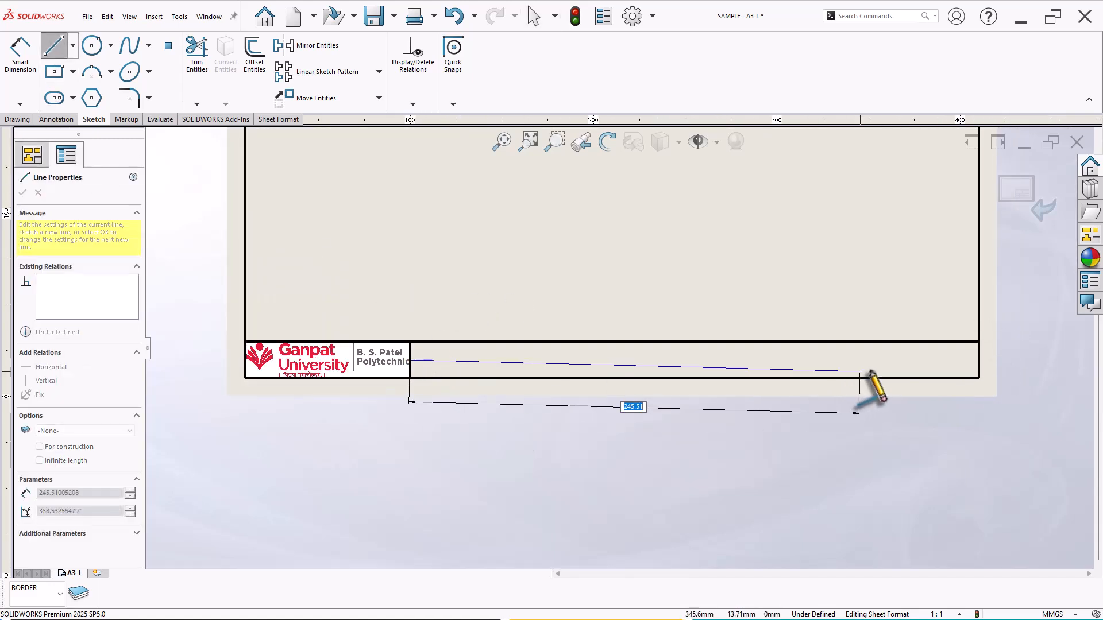
left_click(978, 361)
right_click(860, 281)
left_click(869, 281)
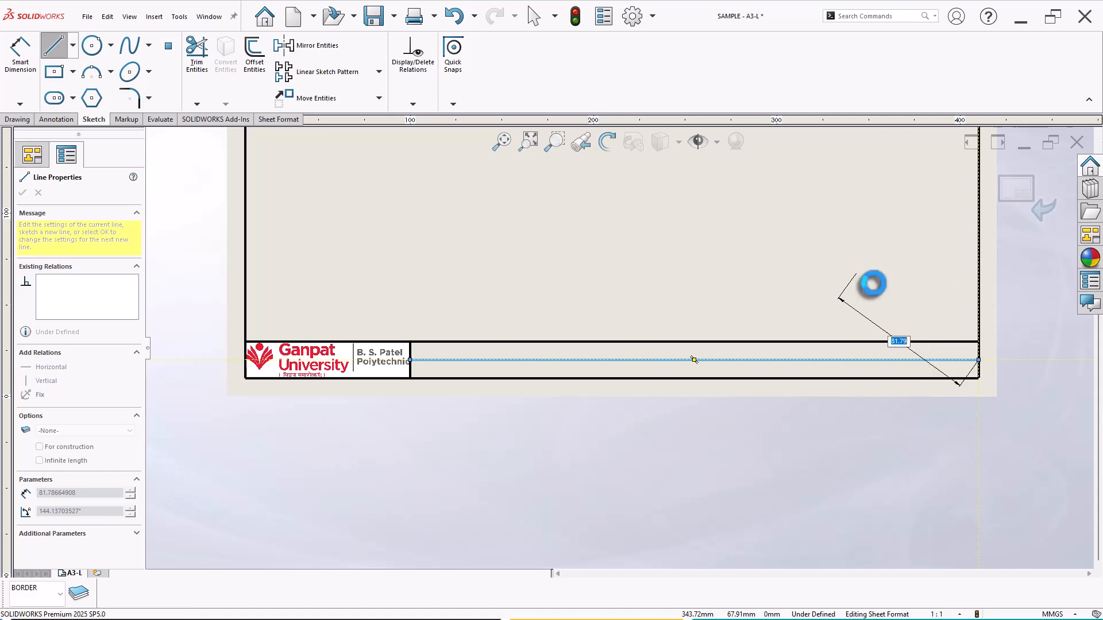
Sketch three full-height vertical dividers across the title strip at about 183, 266 and 336 mm from the sheet's left edge.
left_click(54, 45)
left_click_drag(561, 343, 561, 378)
left_click_drag(713, 342, 713, 378)
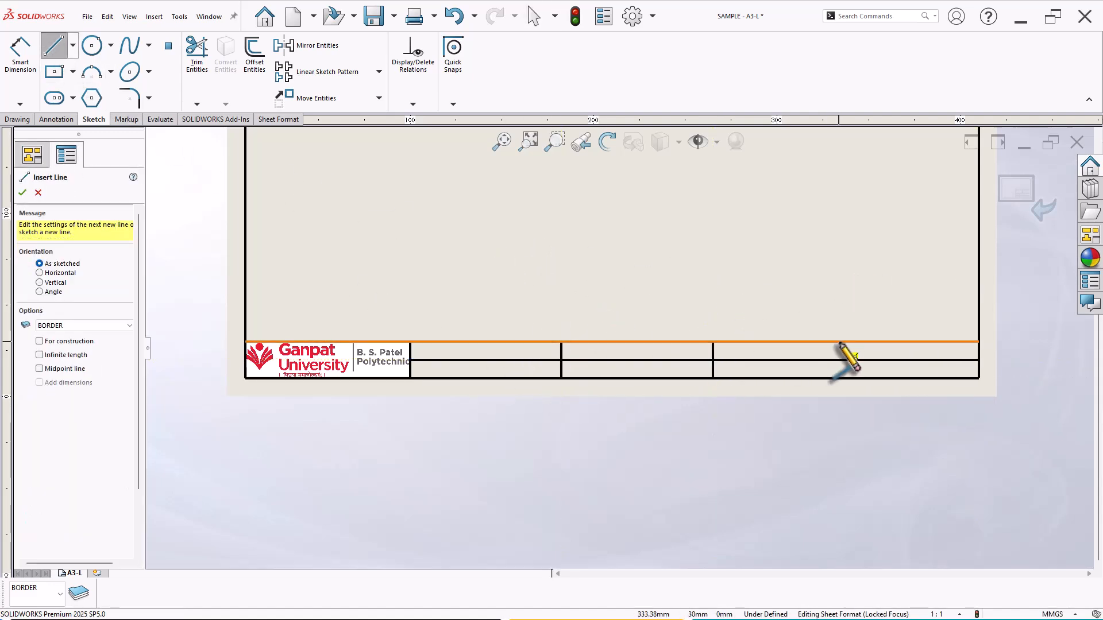
left_click_drag(842, 342, 842, 378)
left_click(842, 378)
key("Escape")
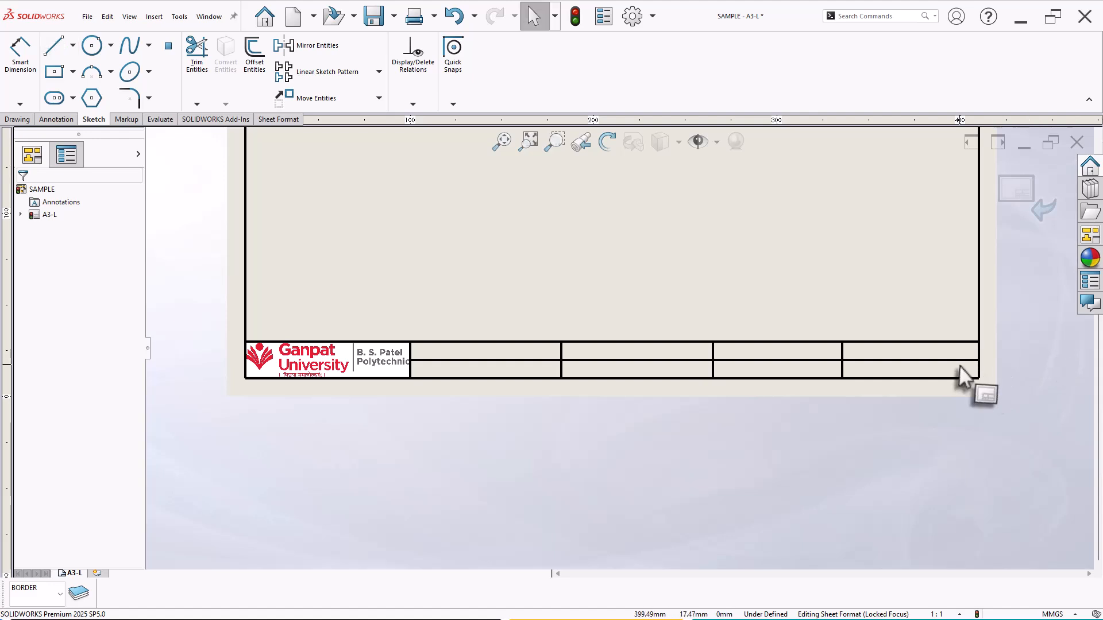
scroll(873, 387, "down", 1)
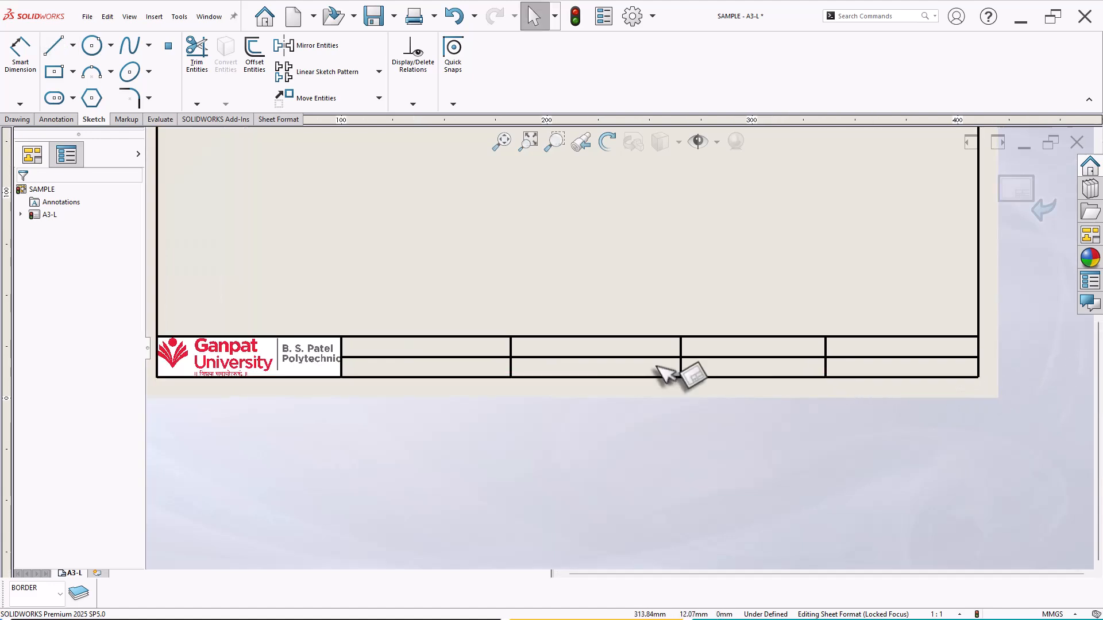
scroll(525, 336, "up", 1)
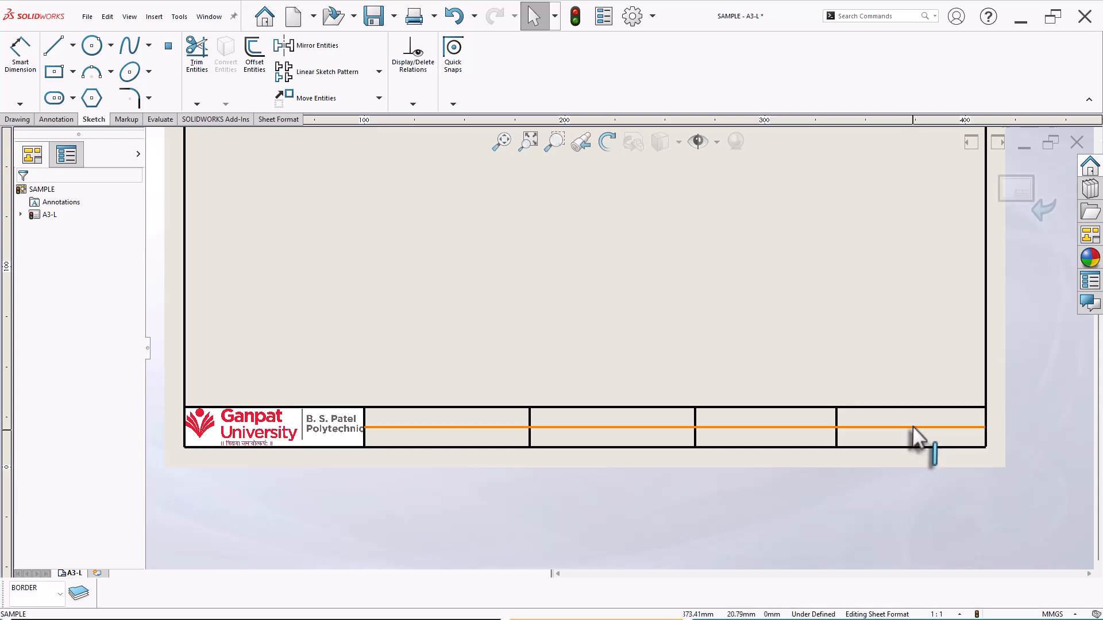
Trim the mid-height line out of the title strip's rightmost cell with Power trim.
left_click(198, 60)
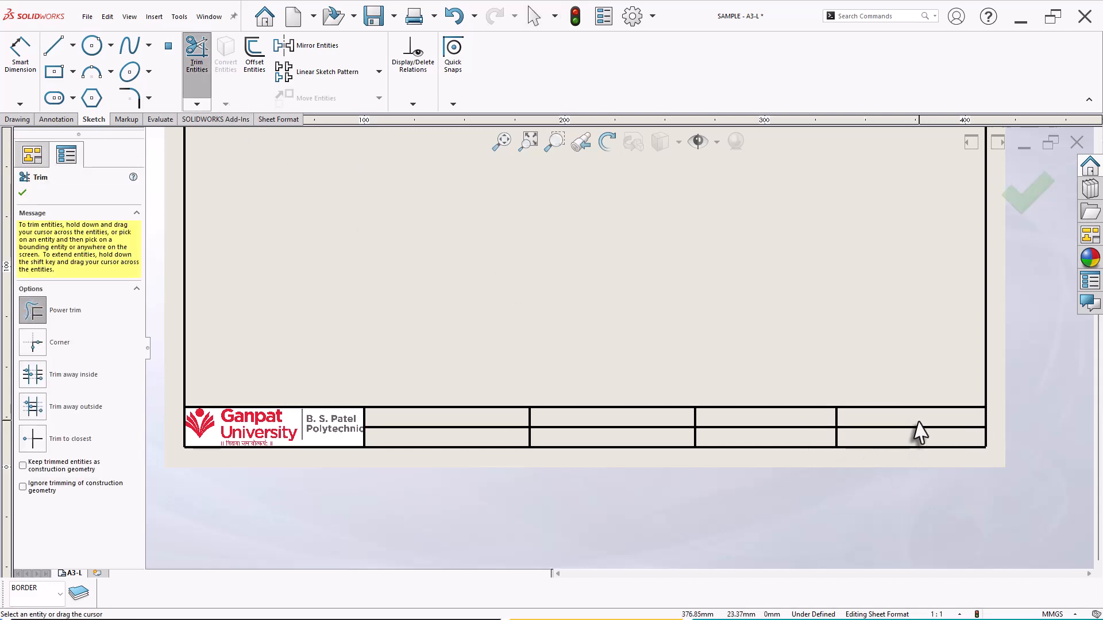
left_click_drag(913, 423, 914, 433)
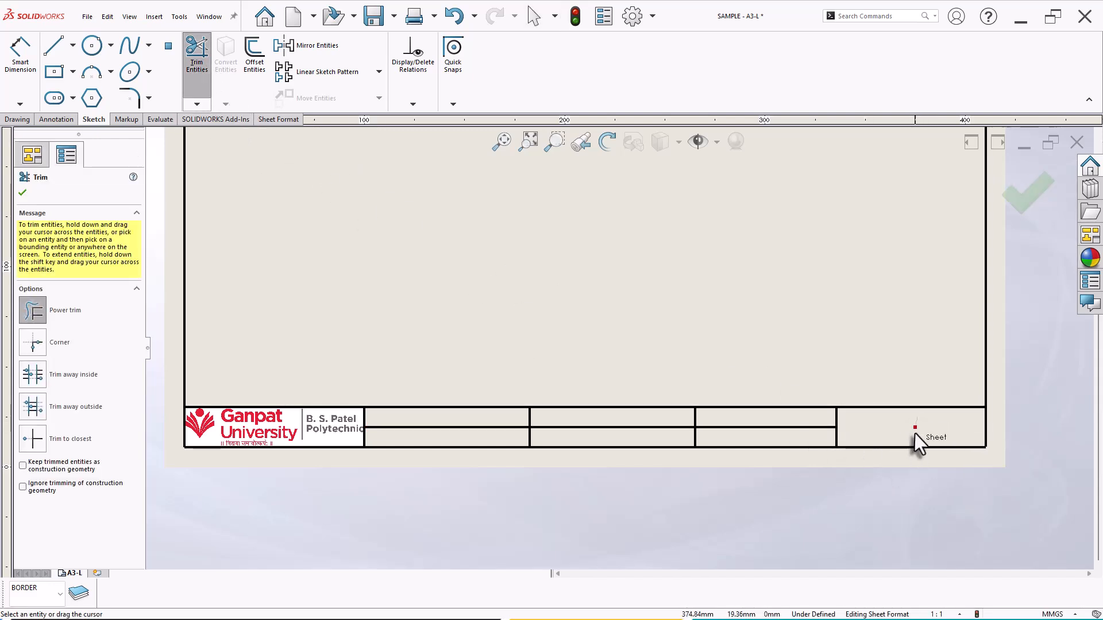
left_click(23, 193)
scroll(853, 341, "up", 2)
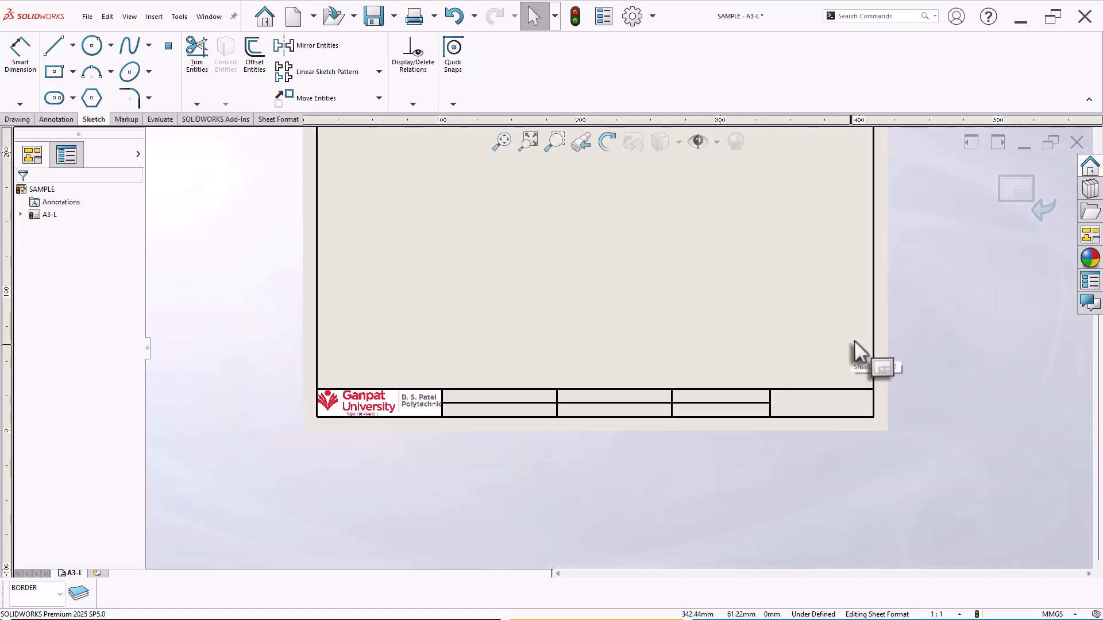
Leave sheet format editing to check the title block on the sheet, and reopen the sheet format for editing.
scroll(879, 213, "down", 1)
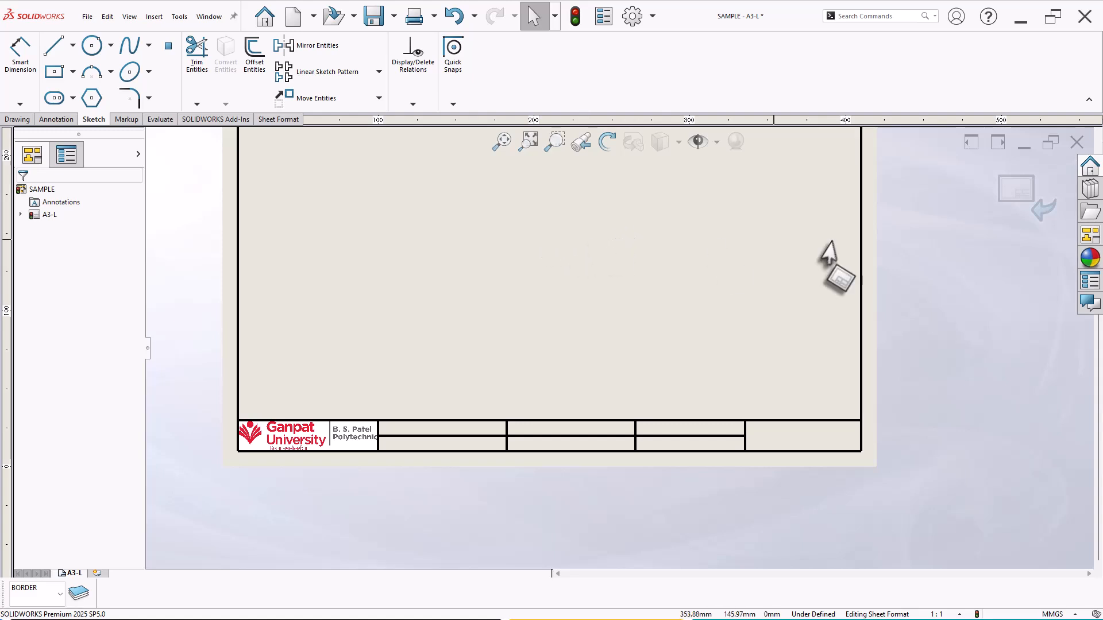
left_click(1033, 204)
scroll(741, 296, "up", 4)
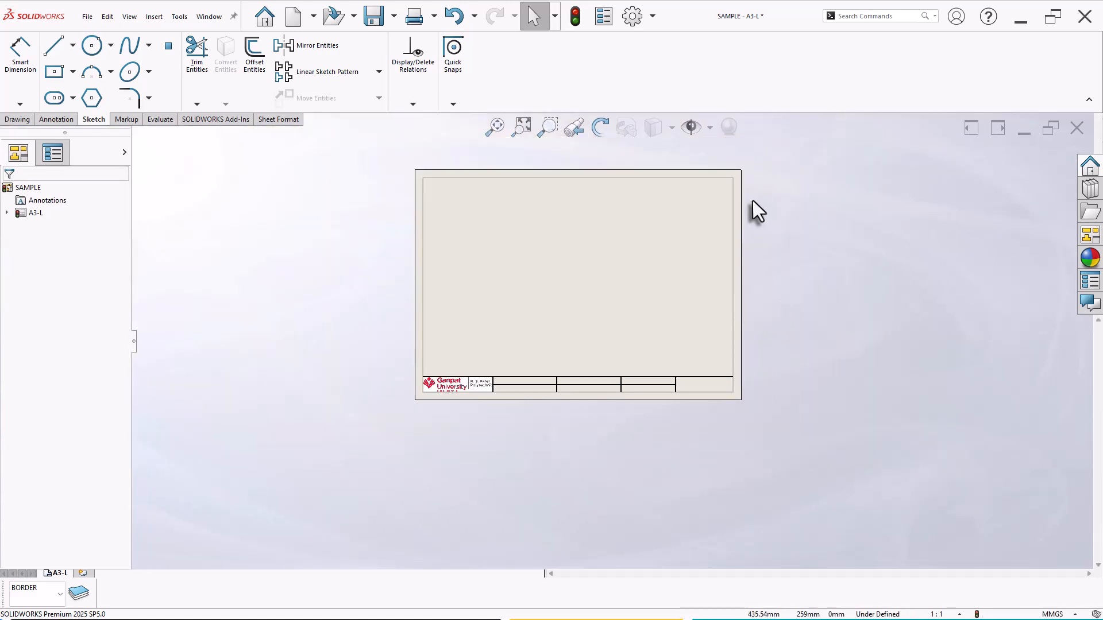
scroll(751, 201, "down", 2)
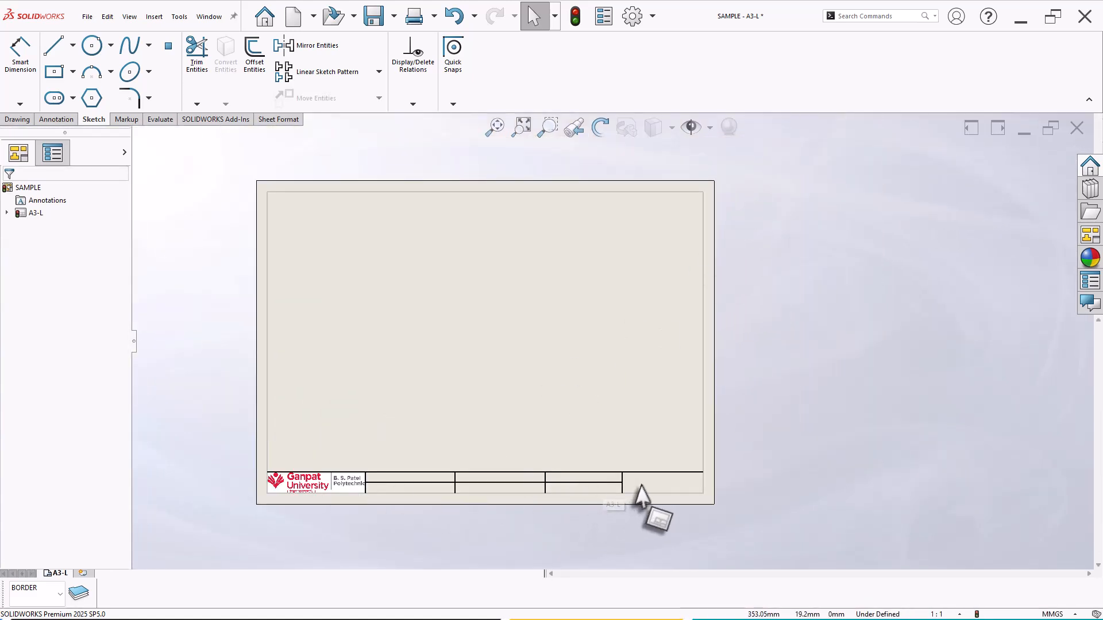
right_click(393, 254)
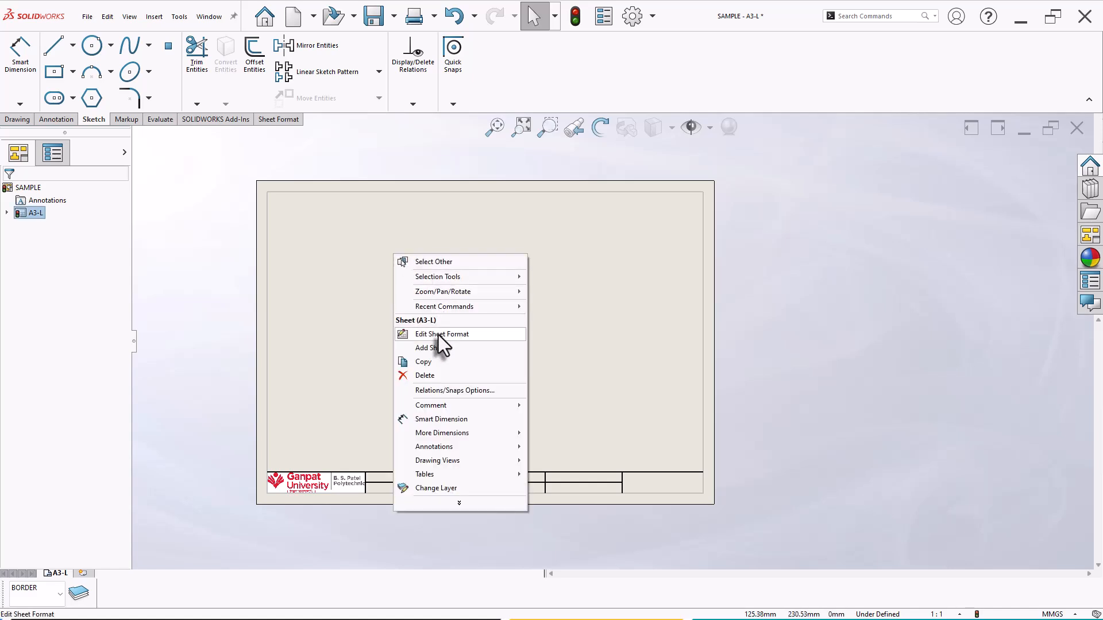
left_click(439, 334)
scroll(520, 466, "down", 2)
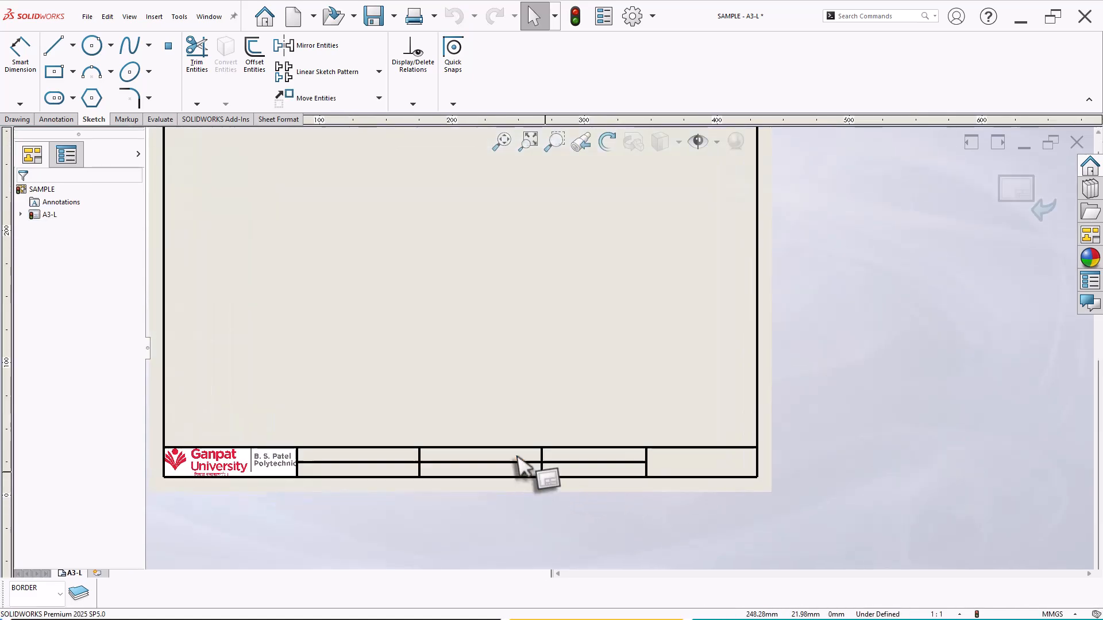
Add a bold note reading "TITLE :" without a leader in the upper cell directly beside the logo.
scroll(230, 454, "down", 1)
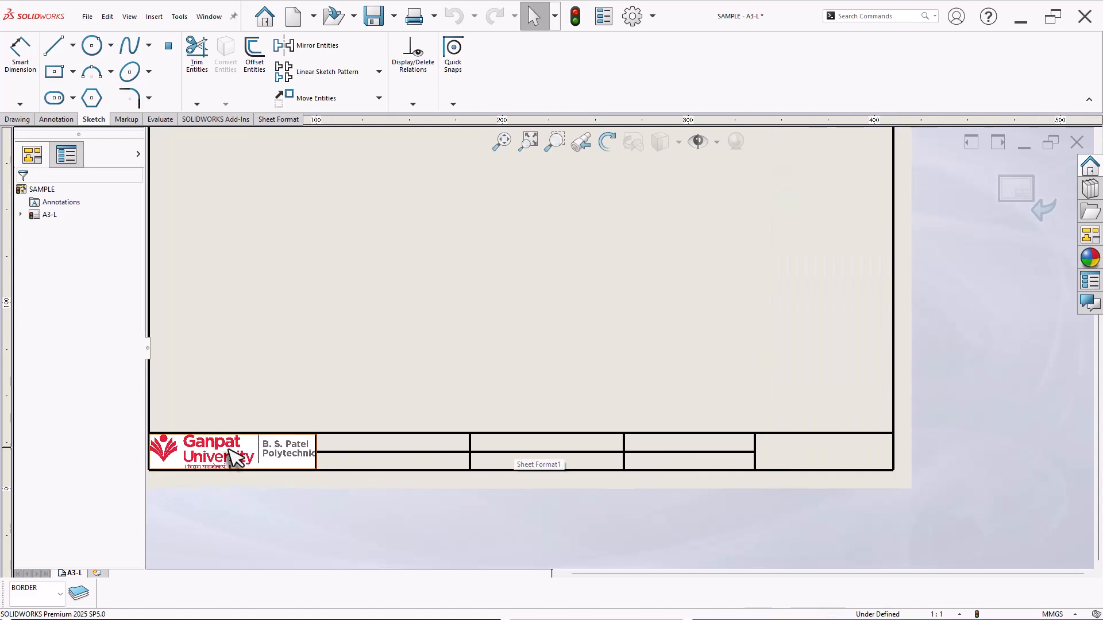
scroll(202, 370, "down", 1)
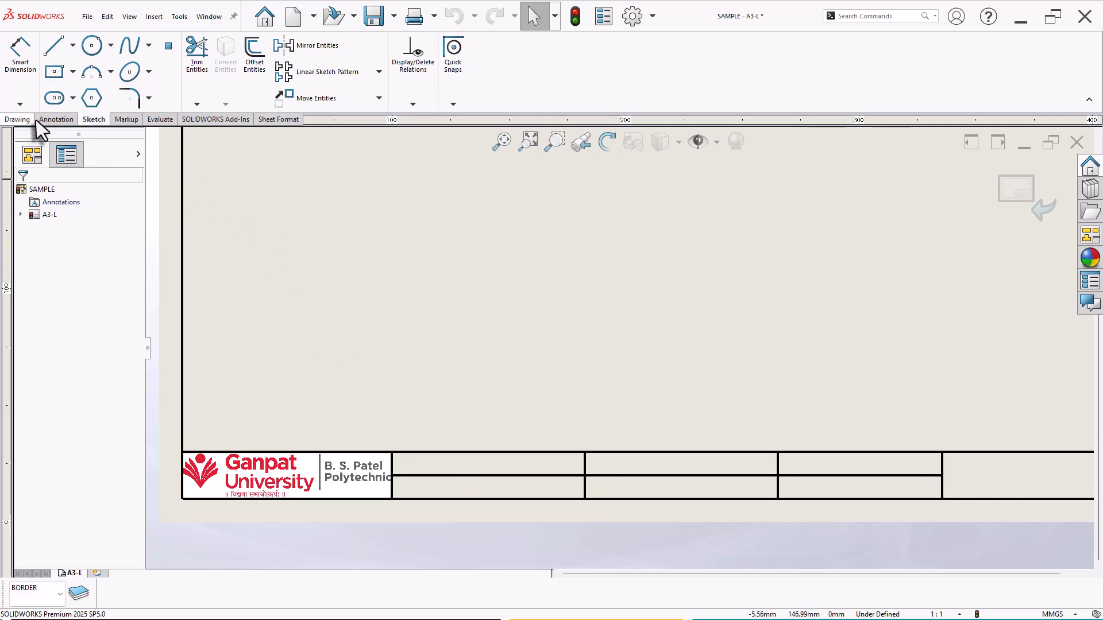
left_click(54, 119)
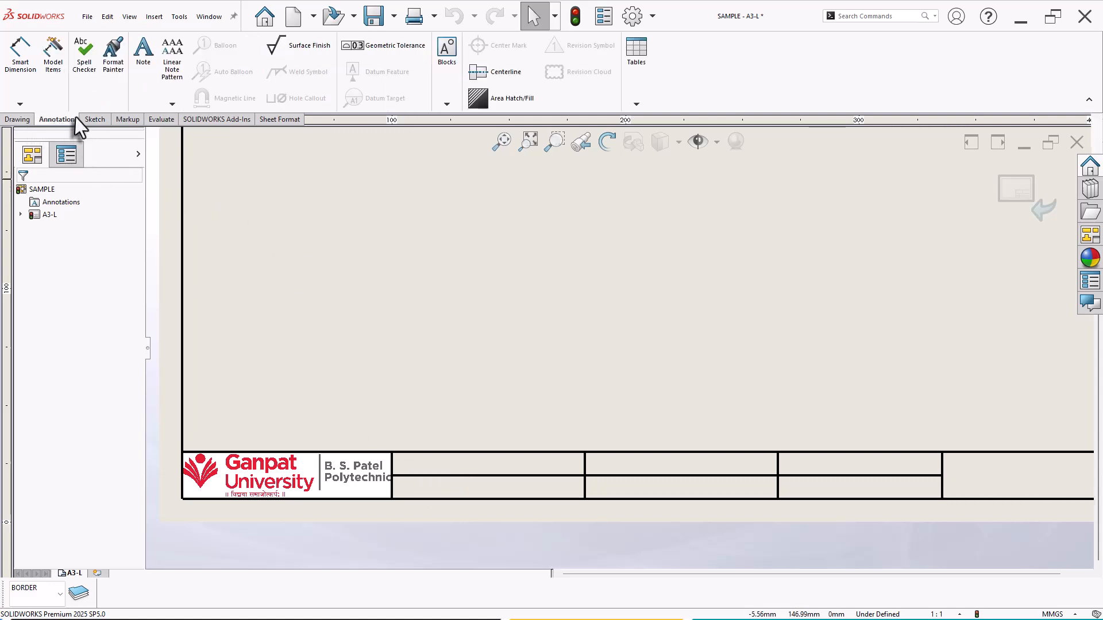
left_click(144, 60)
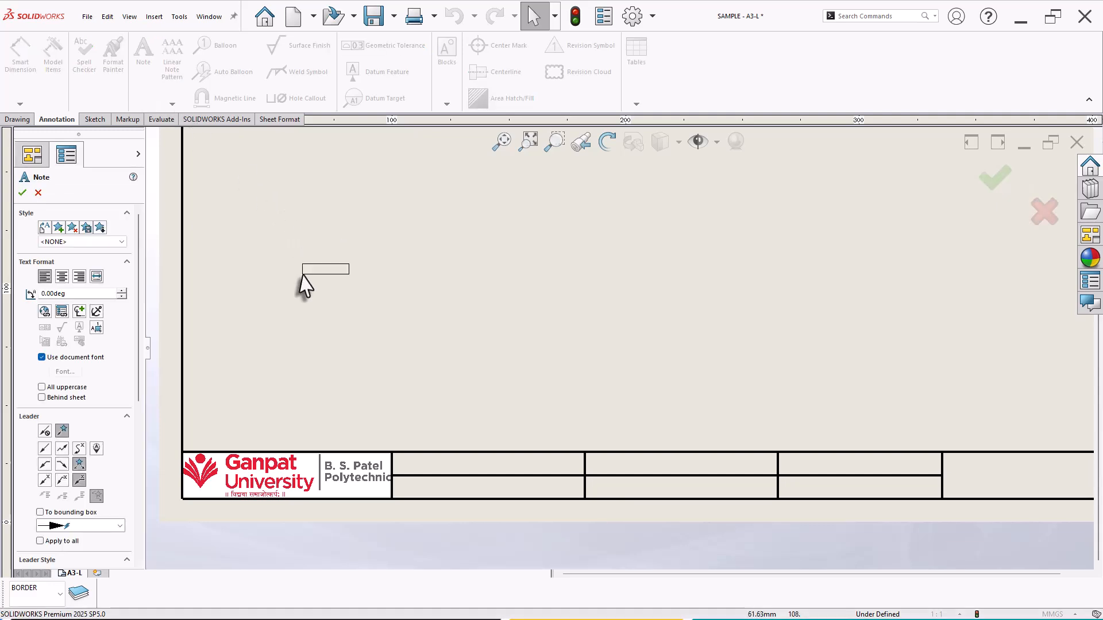
left_click(46, 431)
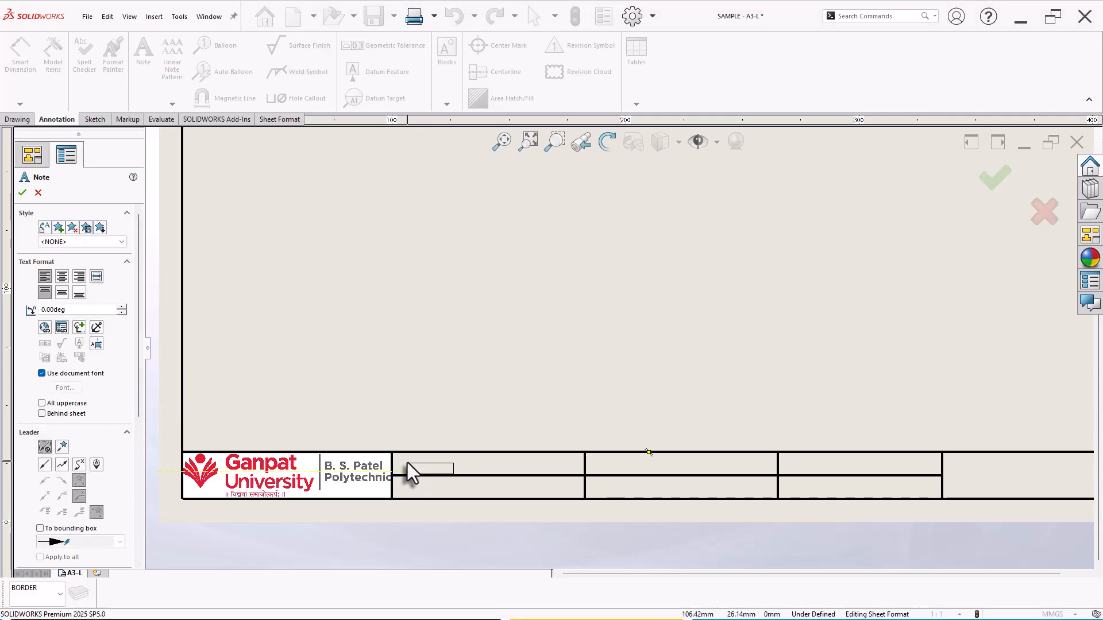
scroll(398, 459, "down", 3)
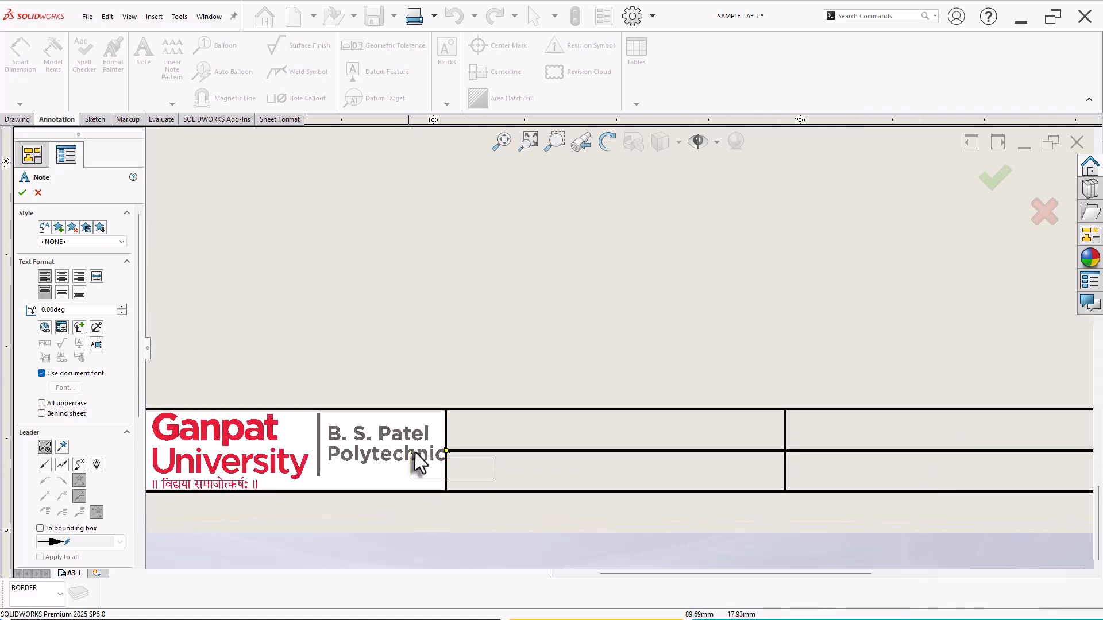
left_click(473, 412)
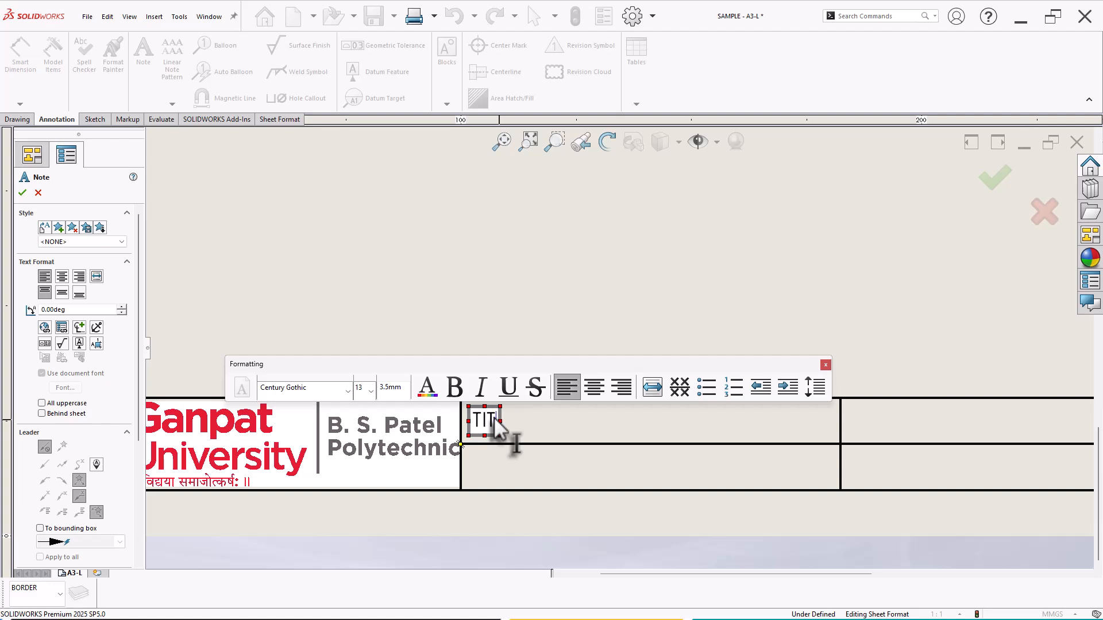
type("TITLE :")
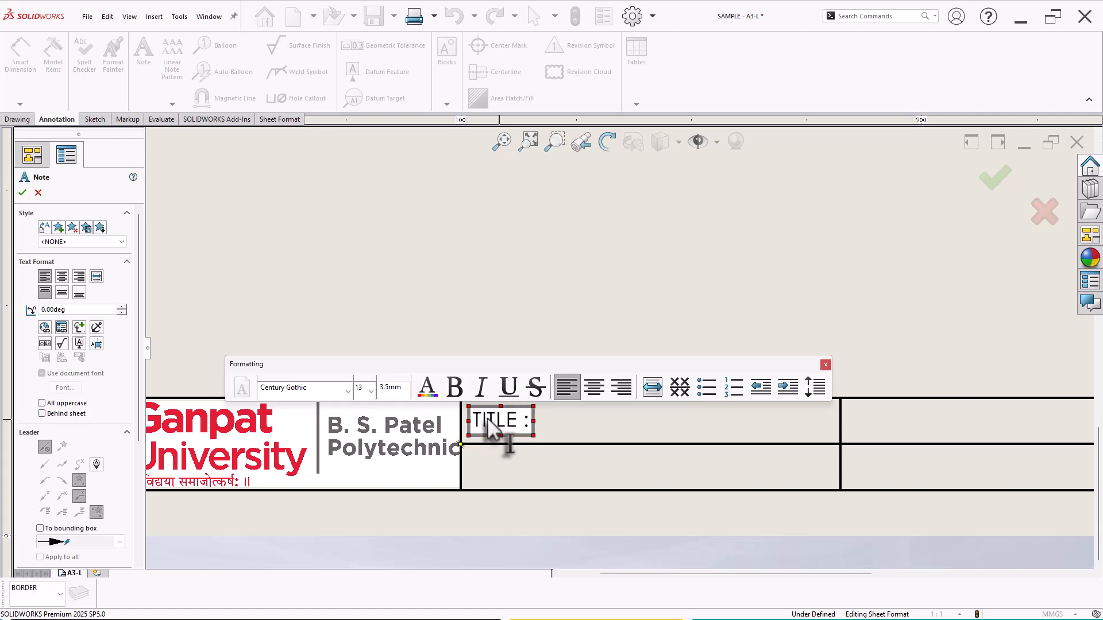
left_click(475, 376)
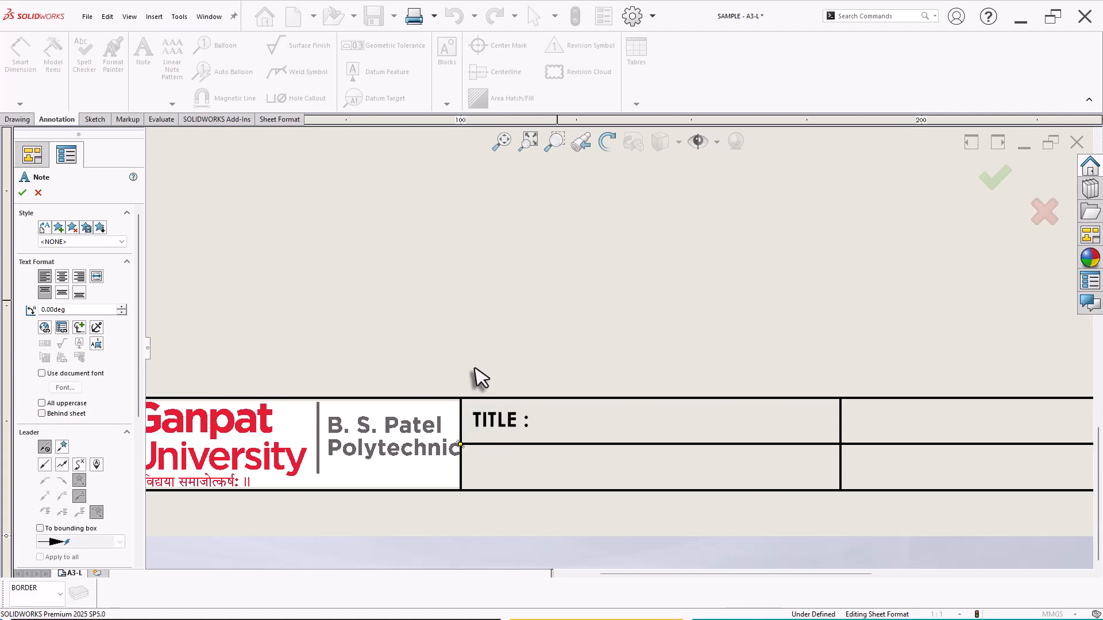
Paste copies of the "TITLE :" note into the other five half-height cells of the title block.
key("f")
left_click(412, 429)
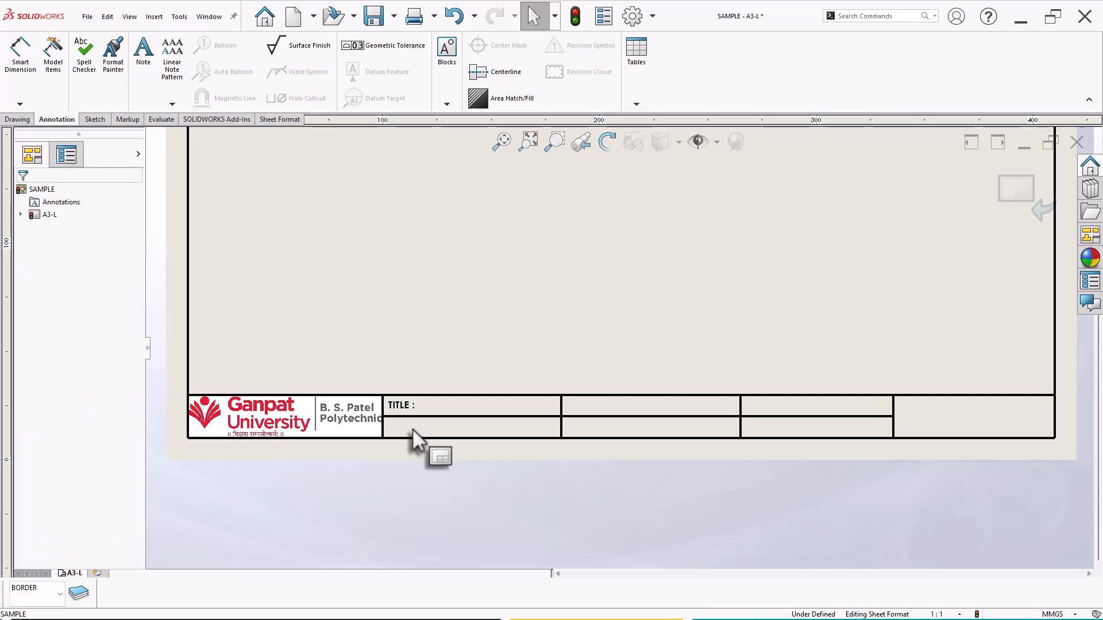
type("TITLE :")
type("TITLE :")
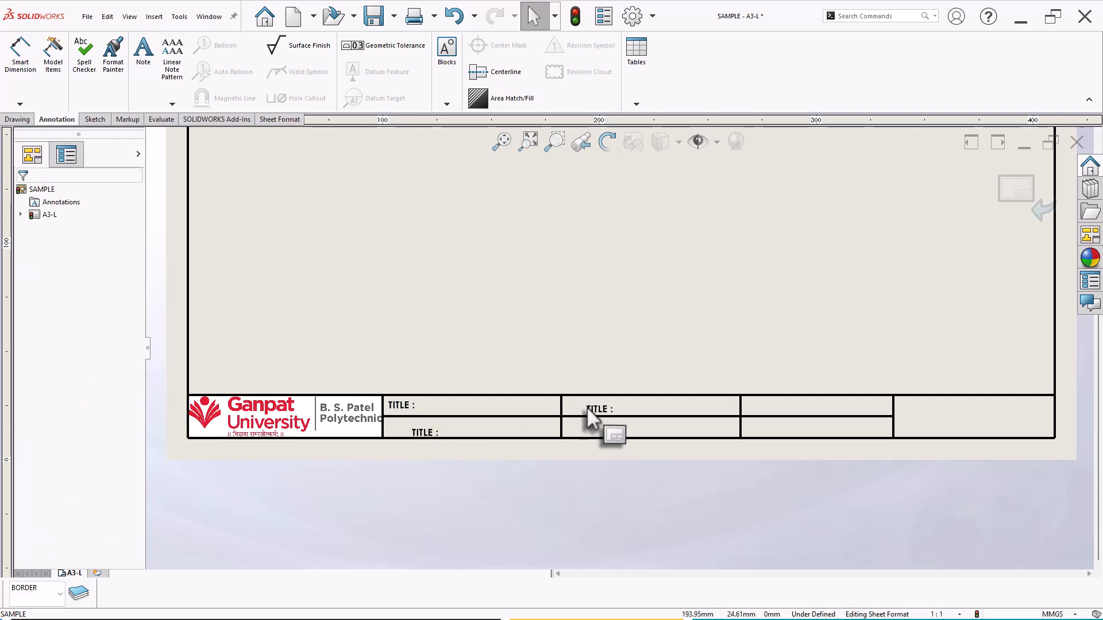
type("TITLE :")
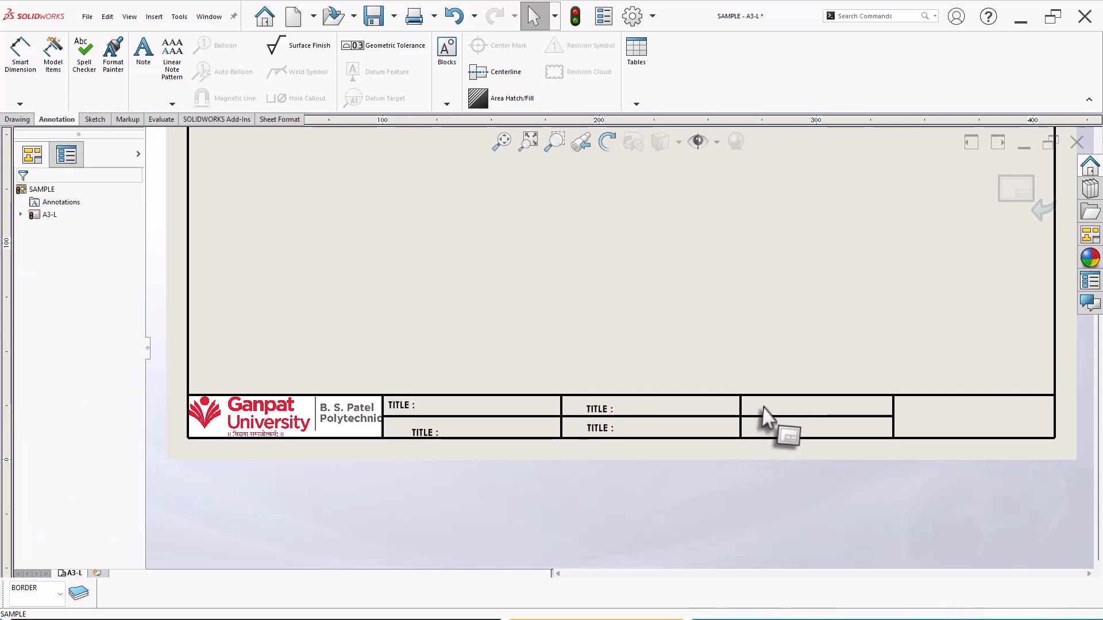
type("TITLE :")
type("TITLE :")
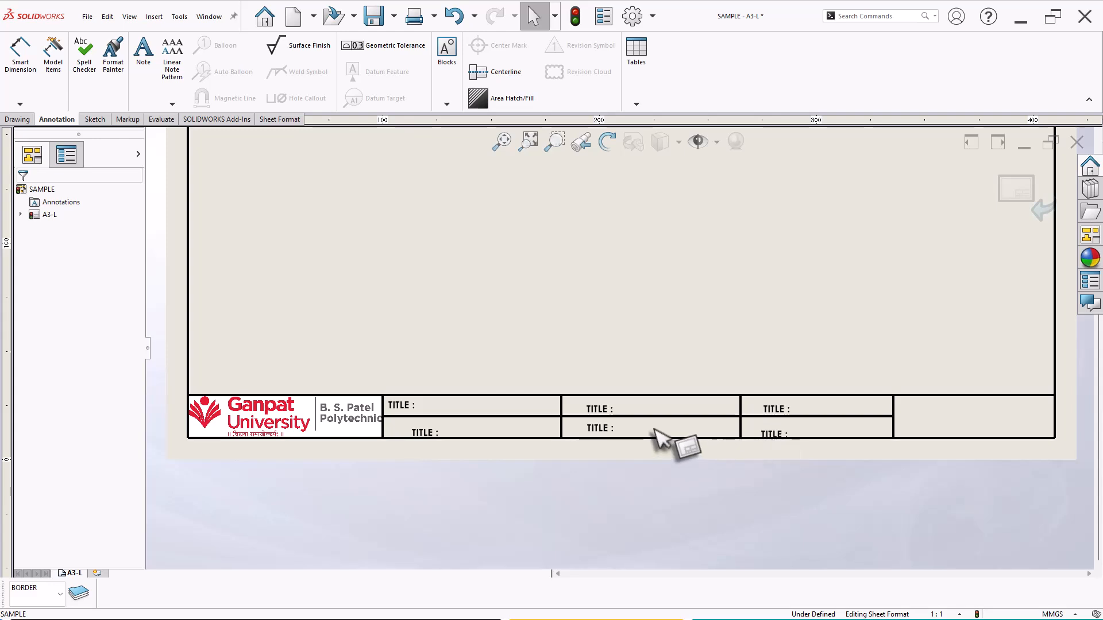
Align the note copy in the cell below "TITLE :" with it and change its text to "DRAWN BY :".
left_click_drag(425, 432, 401, 427)
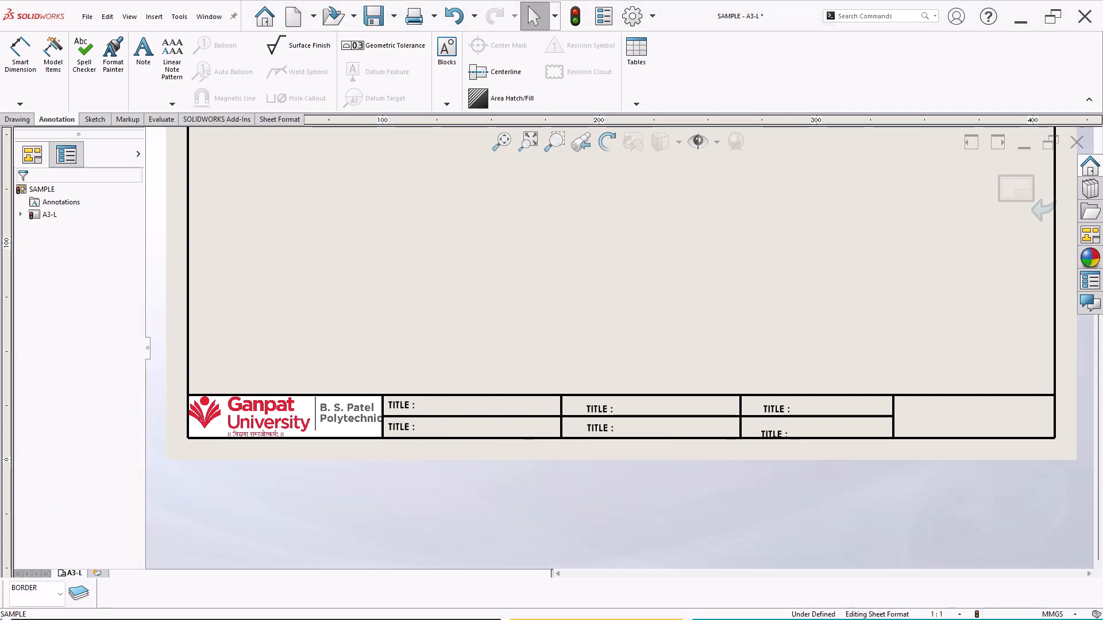
double_click(400, 427)
type("DR")
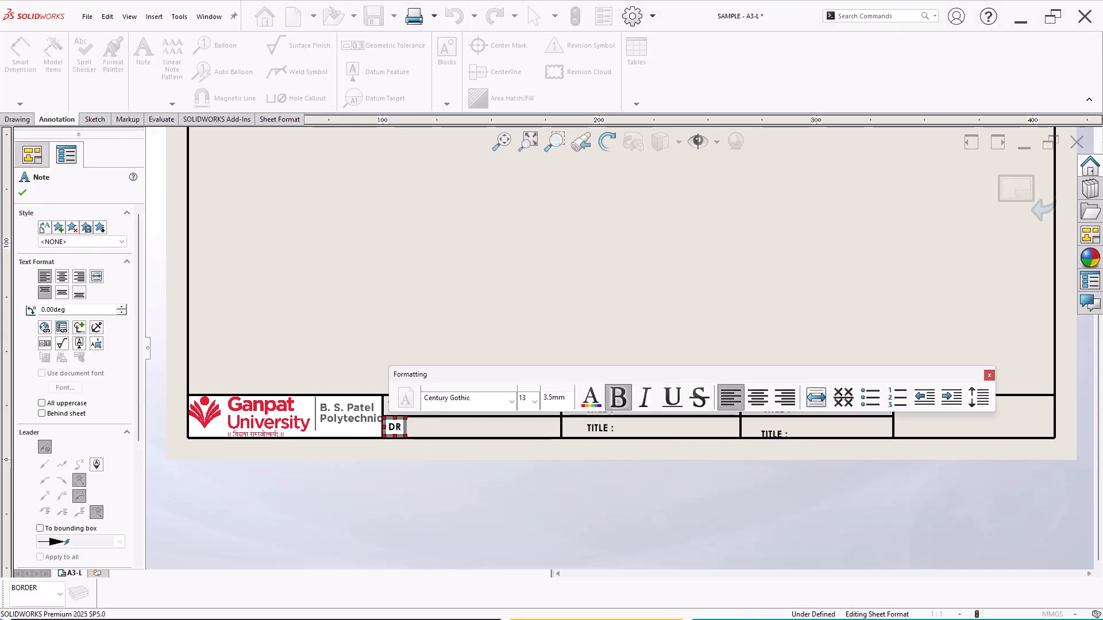
type("WAWN")
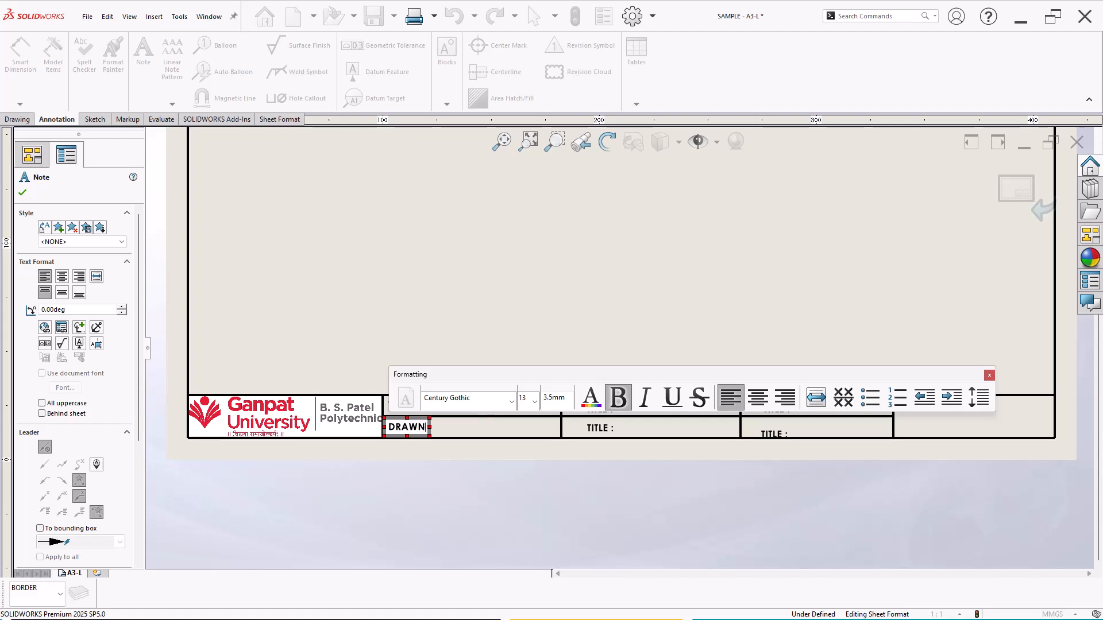
type(" BY :")
left_click(517, 327)
Change the second column's note copies to "MATERIAL :" in the upper cell and "WEIGHT :" in the lower cell.
double_click(581, 405)
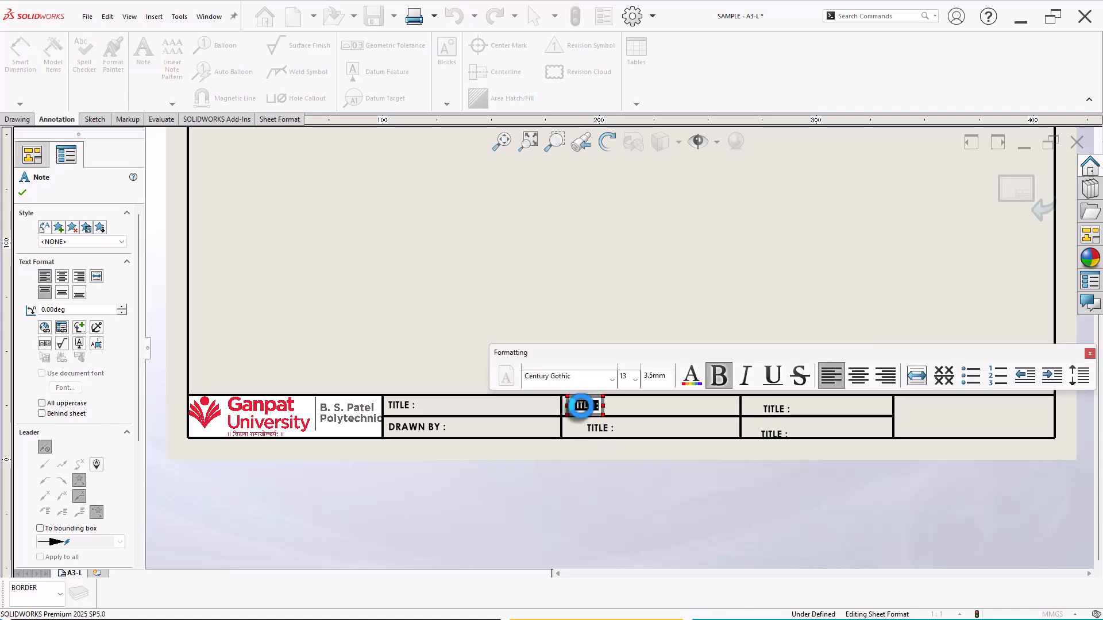
type("MATERIAL :")
left_click(593, 446)
double_click(600, 428)
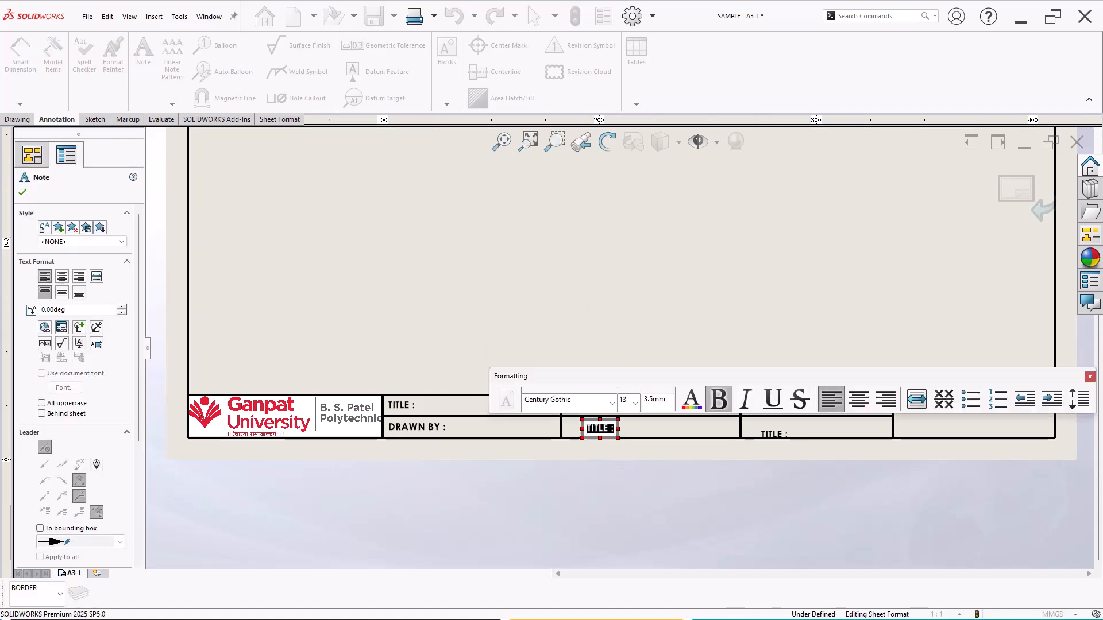
type("WEIGHT :")
left_click(599, 315)
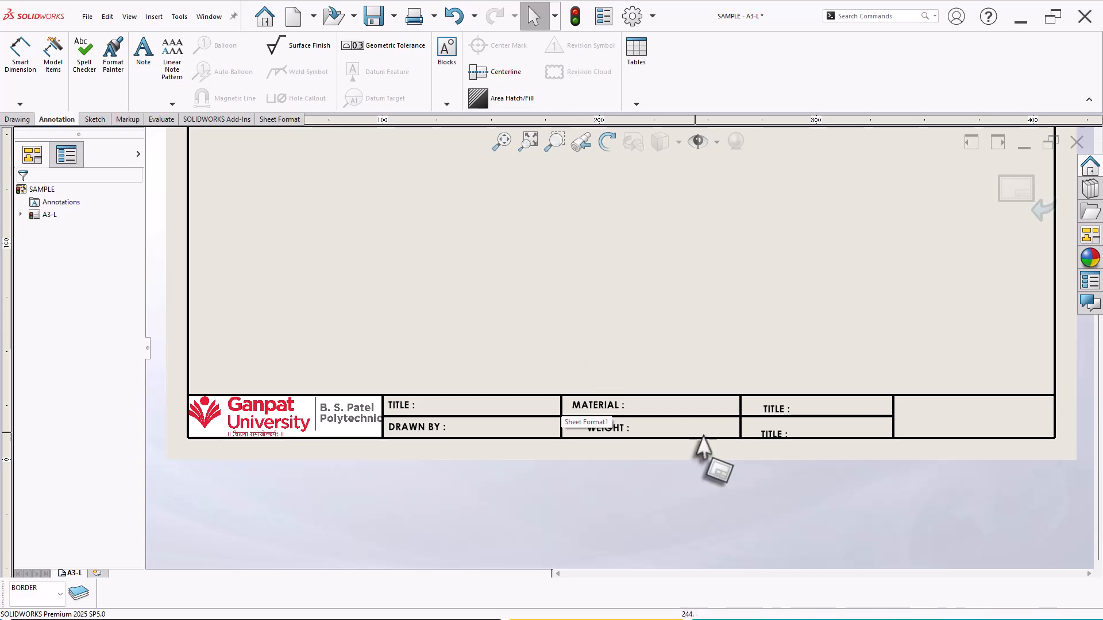
Change the third column's upper note to "SCALE", and move the lower copy into line beneath it with the text "SHEET".
double_click(763, 409)
type("SCALE")
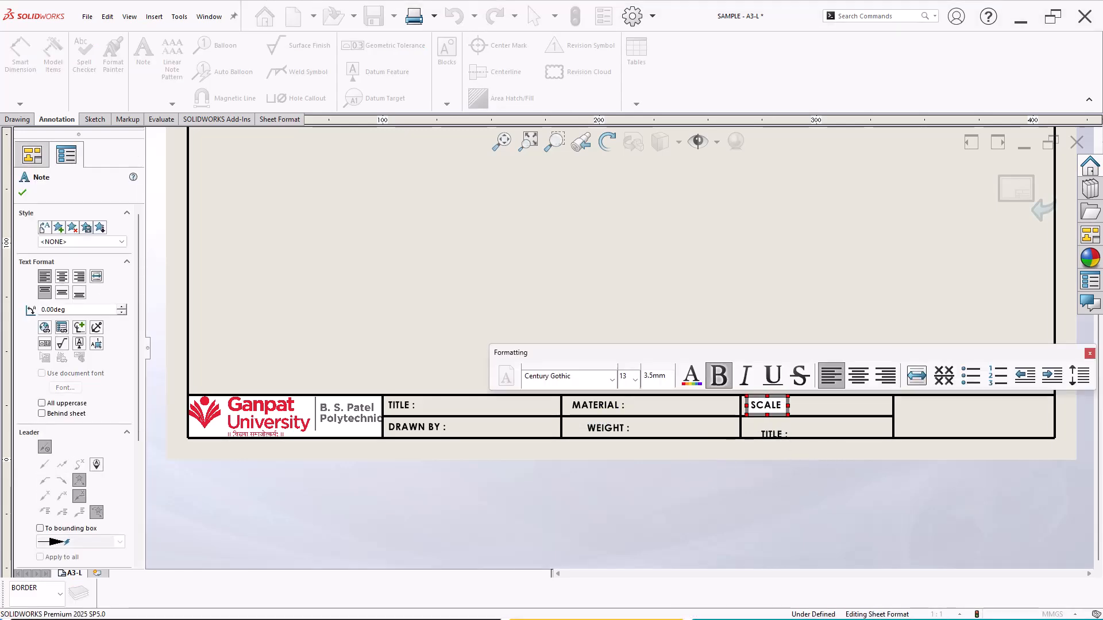
left_click(771, 432)
left_click_drag(771, 434, 760, 428)
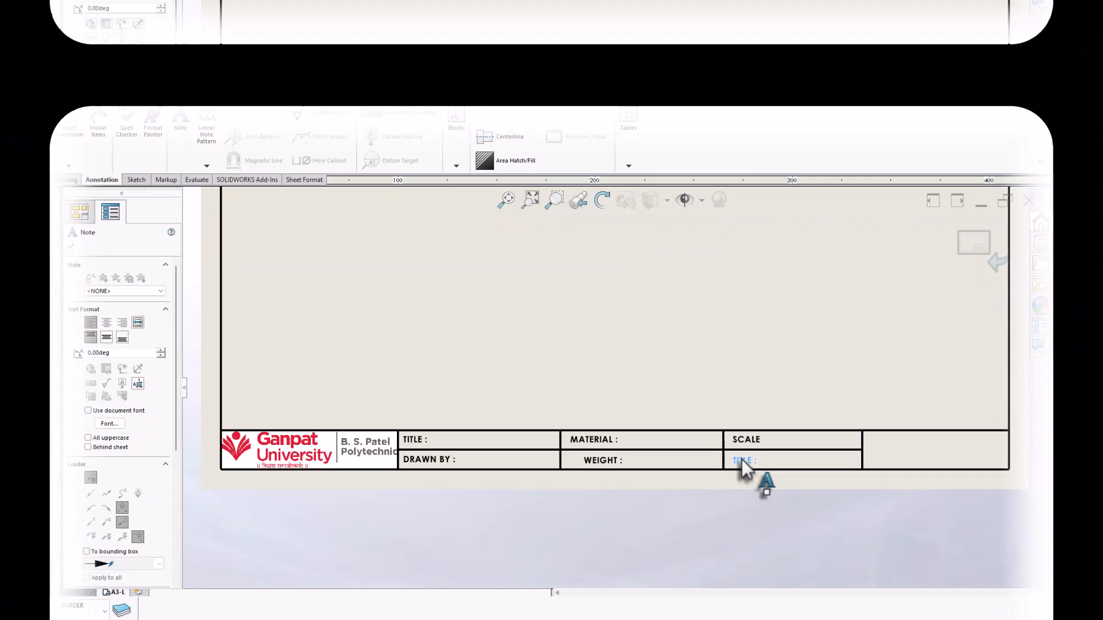
double_click(743, 459)
type("SHE")
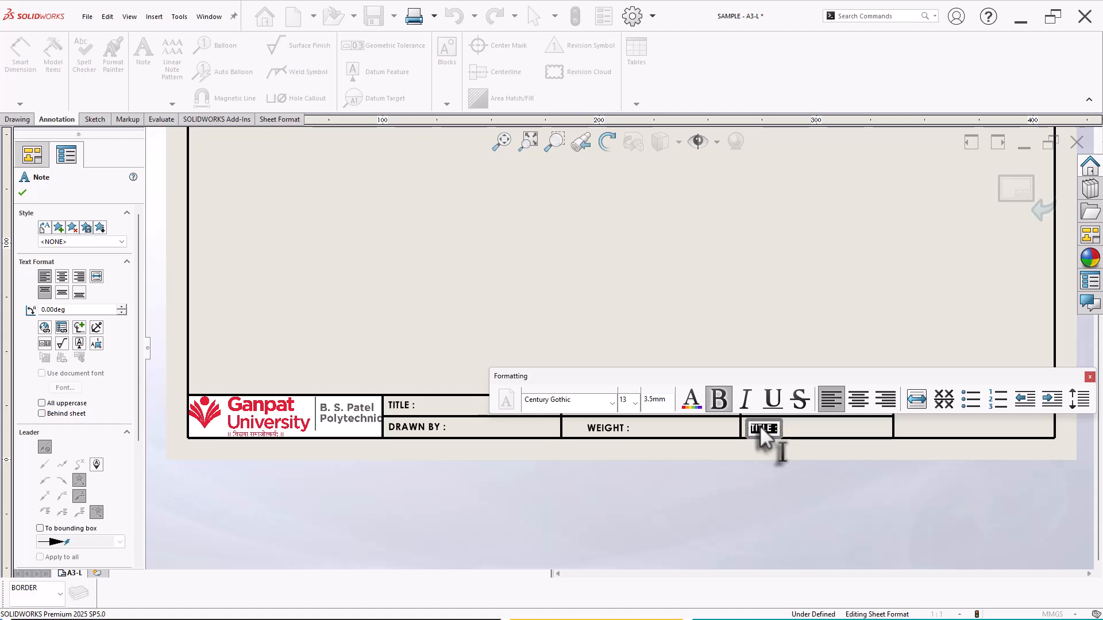
type("ET")
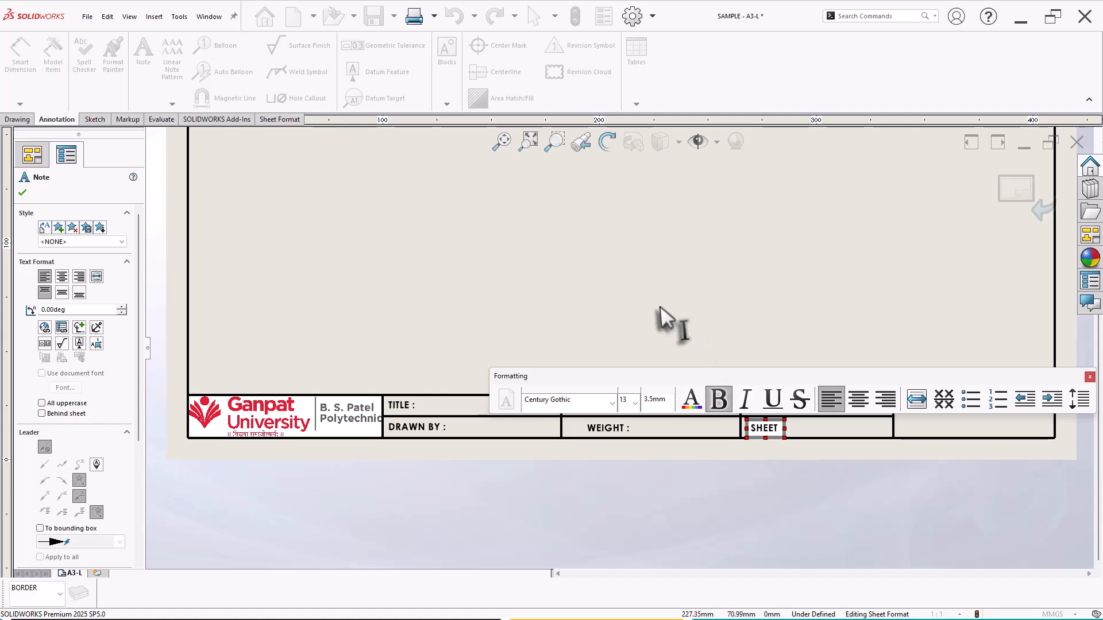
key("Escape")
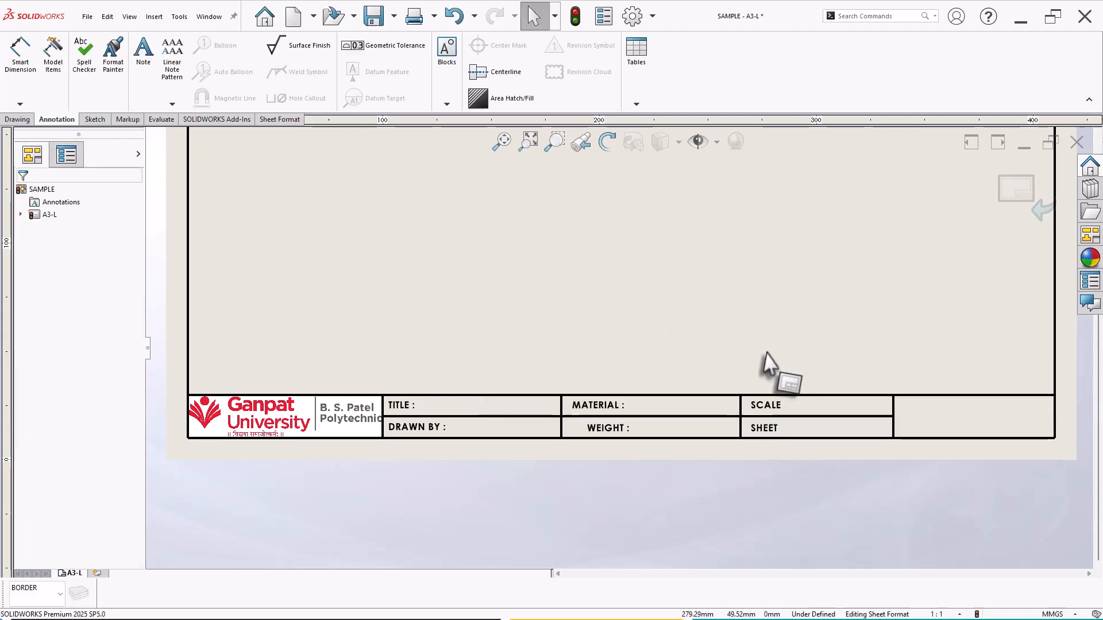
Copy the "SHEET" note to its right within the same cell and change the copy's text to "OF".
left_click(768, 429)
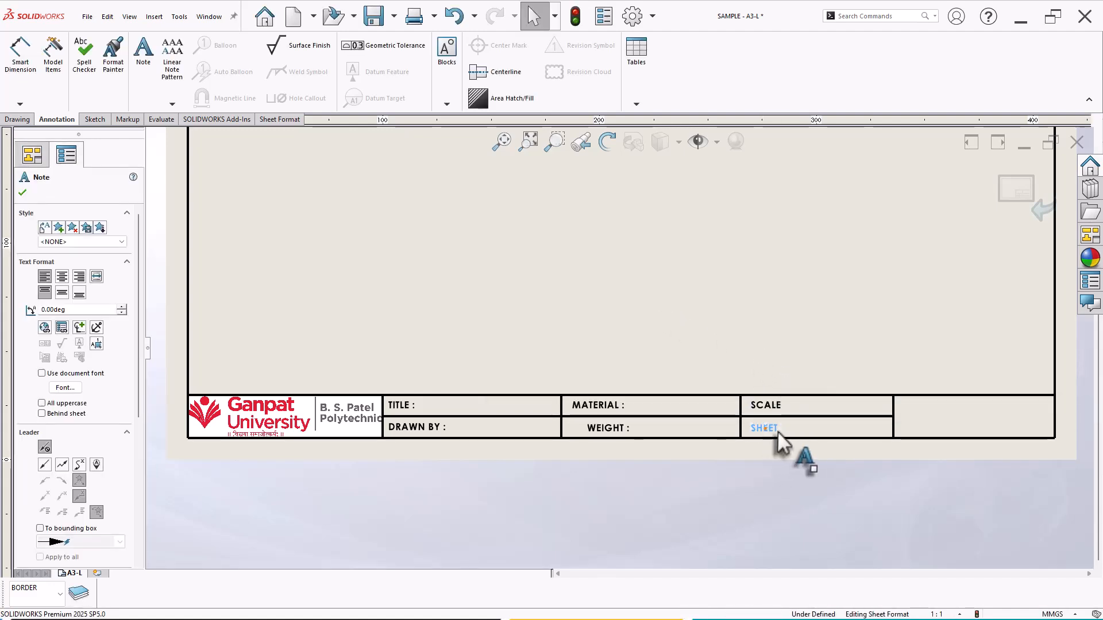
left_click(812, 428)
key("ctrl+v")
left_click_drag(825, 432, 814, 427)
double_click(816, 428)
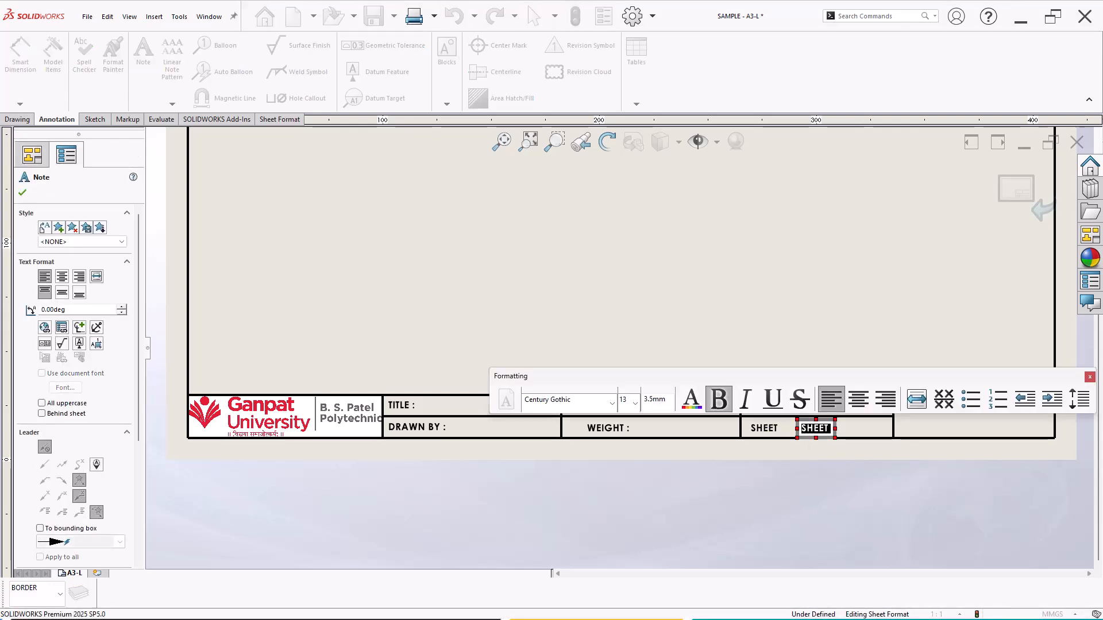
type("OF")
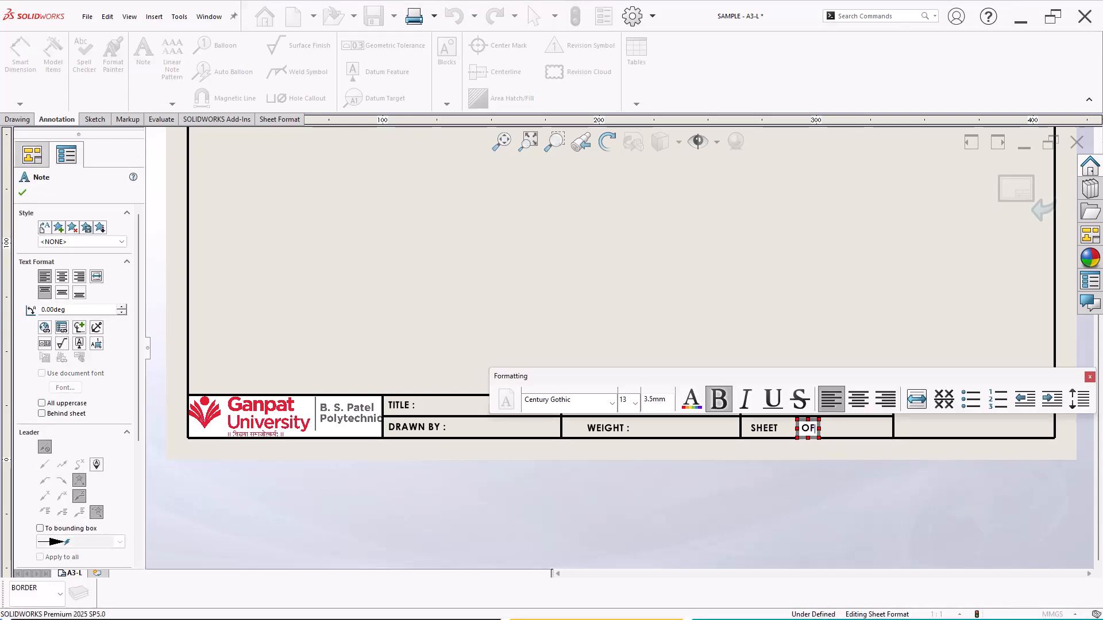
left_click(715, 301)
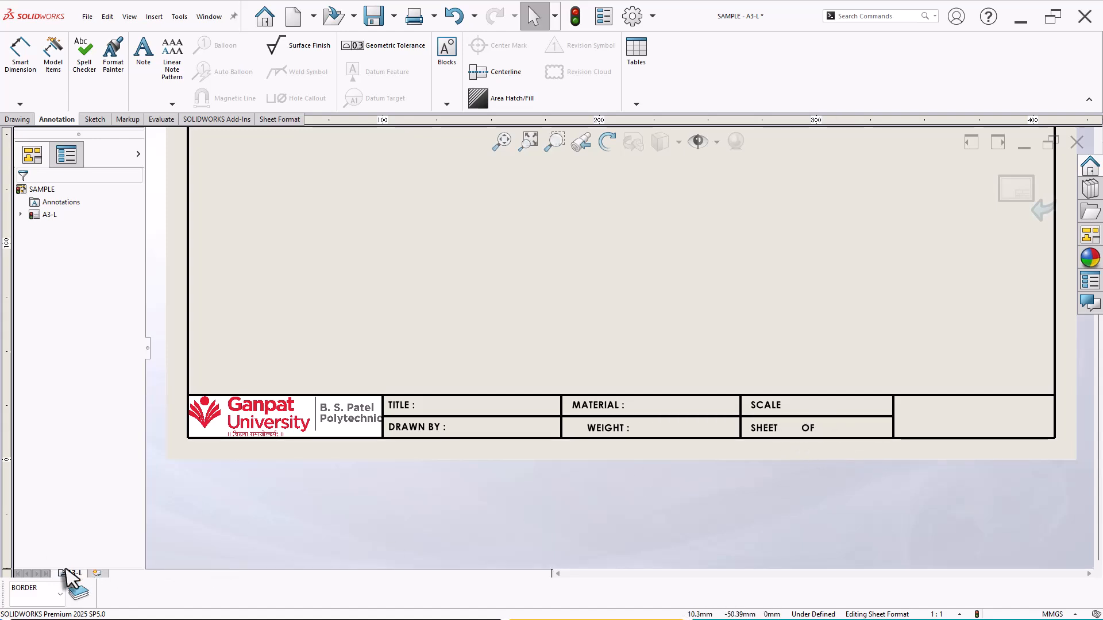
Add a bold note reading "SHEET SIZE" in the upper part of the title block's rightmost cell.
mouse_move(78, 567)
left_mouse_down()
mouse_move(529, 520)
mouse_move(517, 335)
mouse_move(653, 339)
left_mouse_up()
scroll(658, 339, "up", 3)
scroll(896, 367, "down", 3)
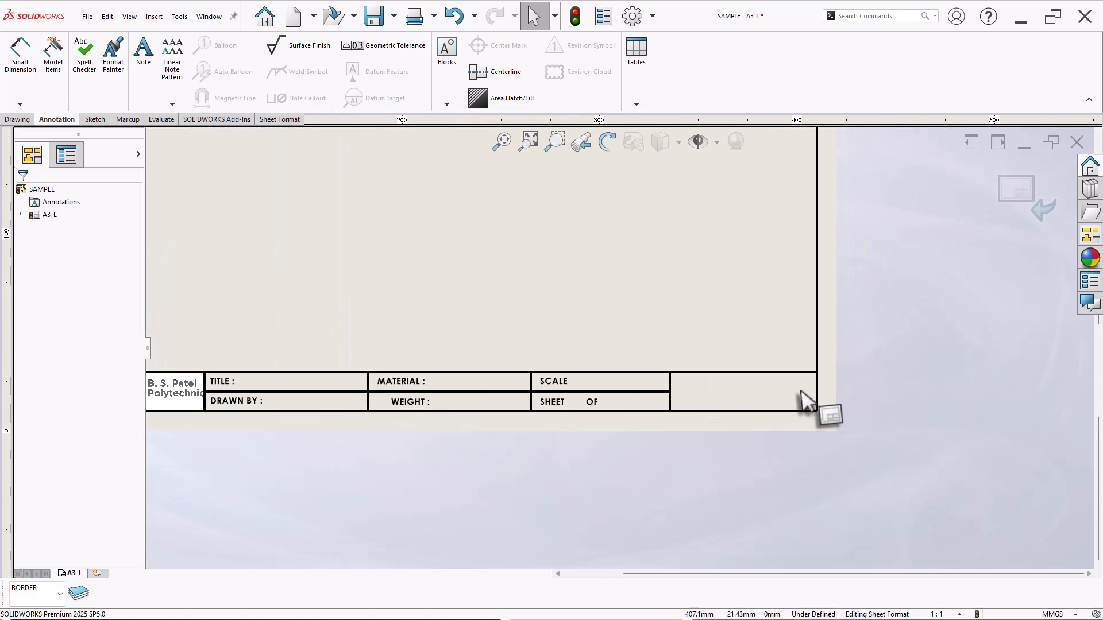
scroll(763, 374, "down", 3)
left_click(143, 49)
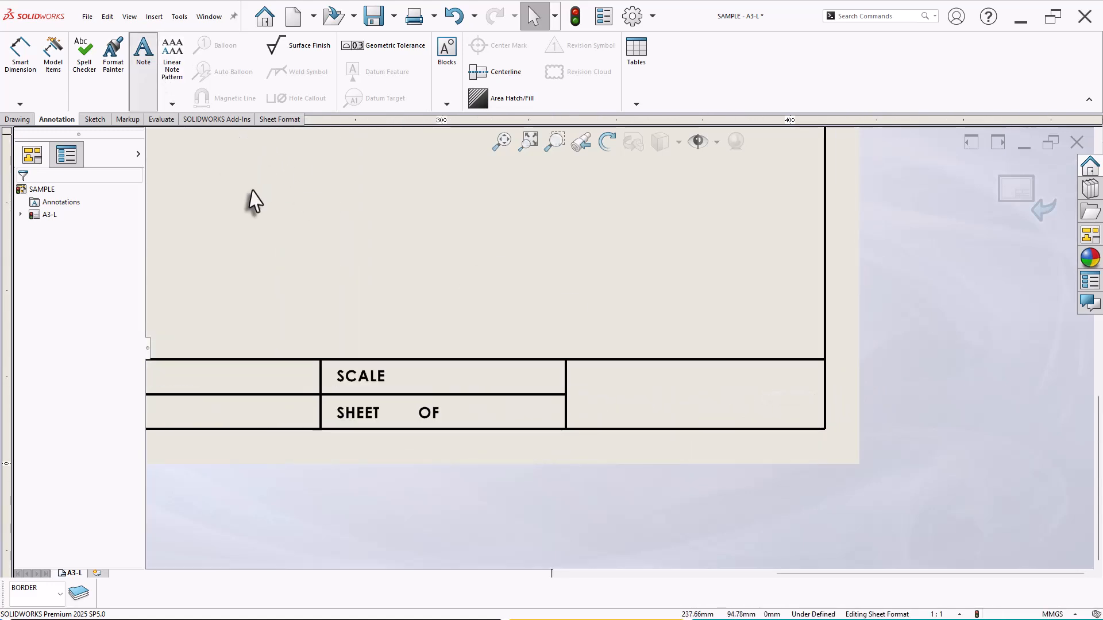
left_click(584, 377)
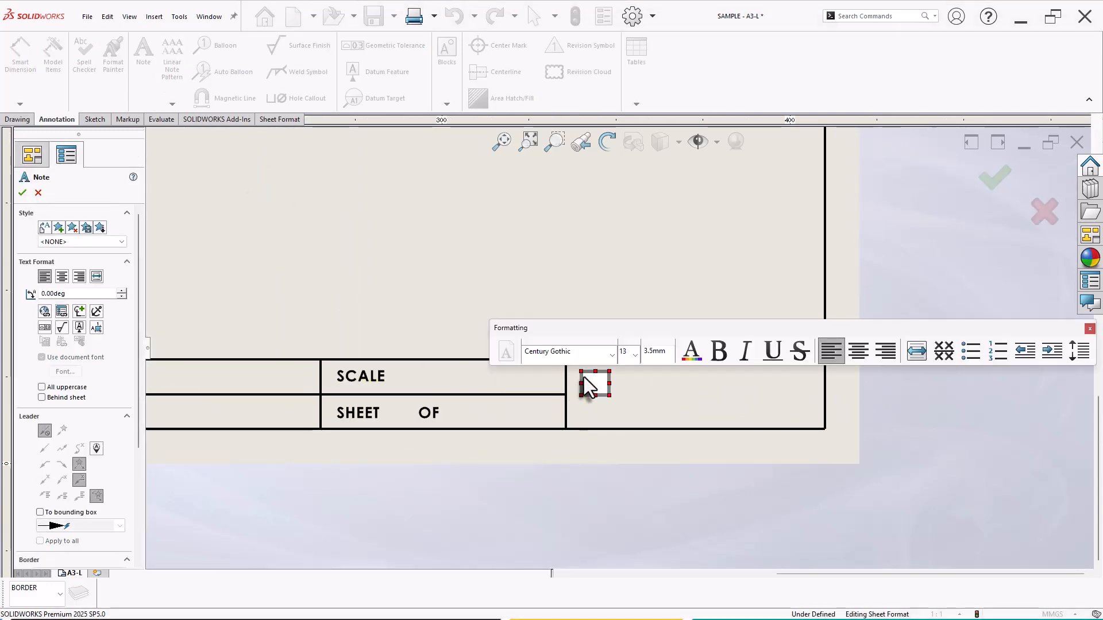
type("SHEET S")
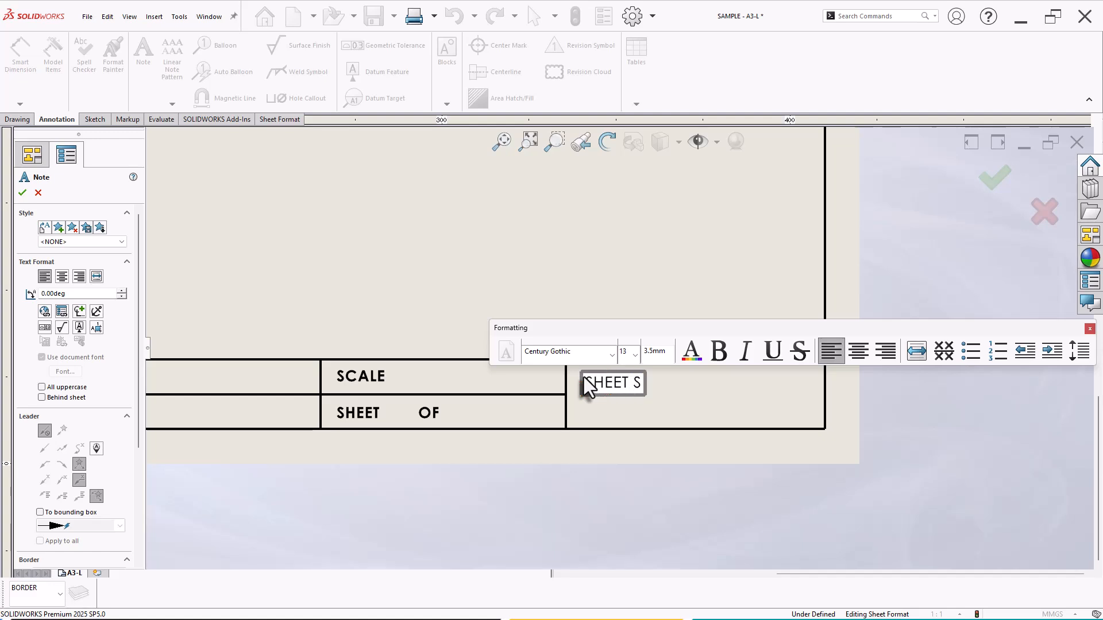
type("IZE")
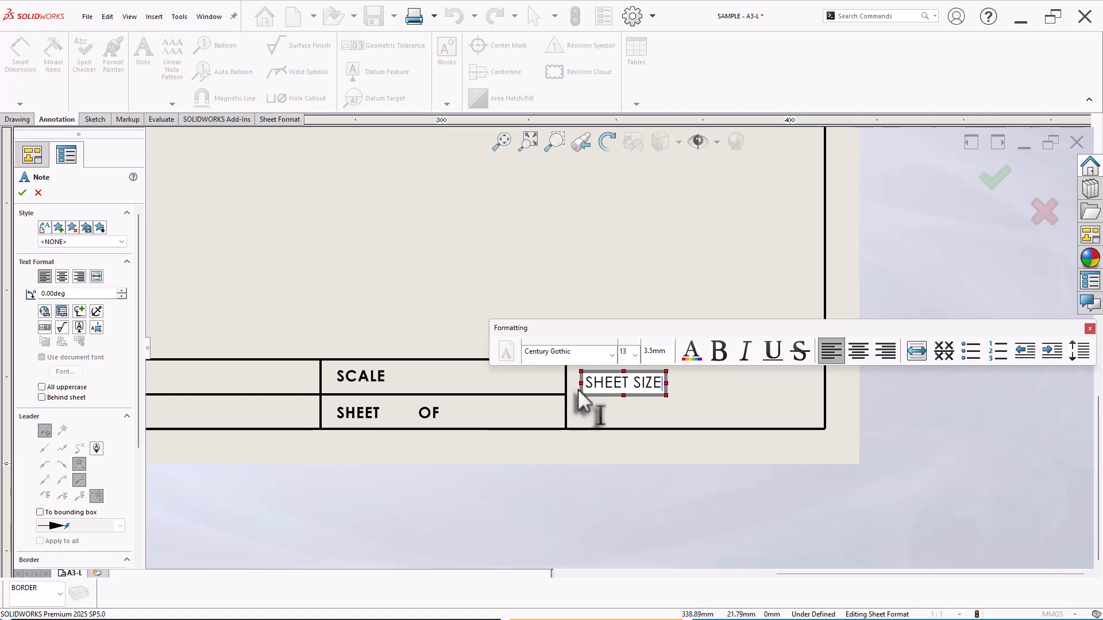
key("ctrl+a")
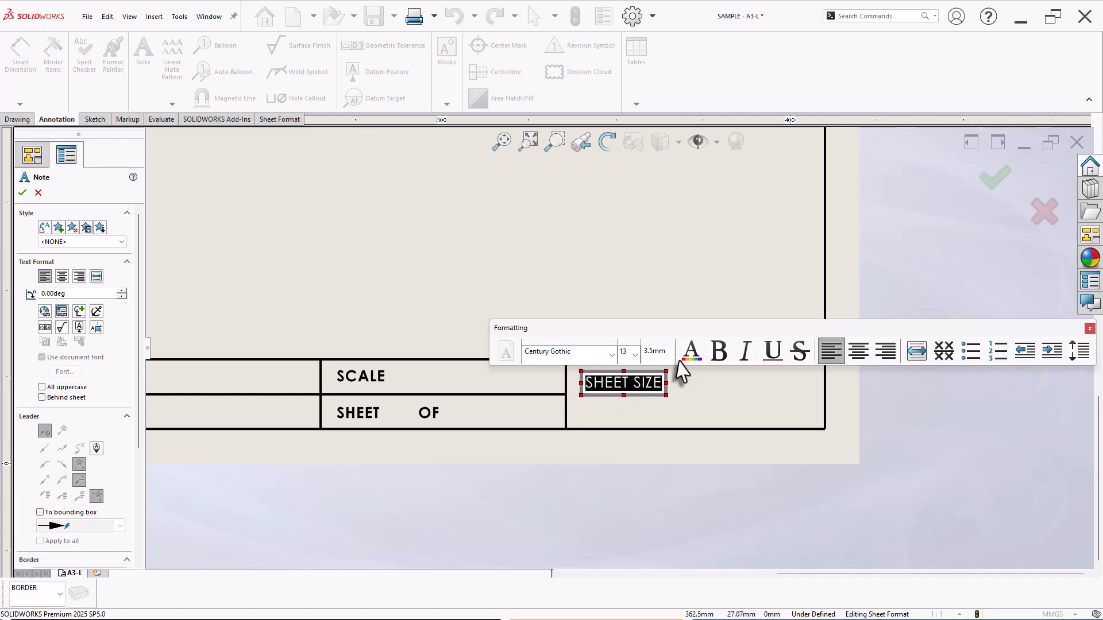
left_click(715, 351)
left_click(681, 285)
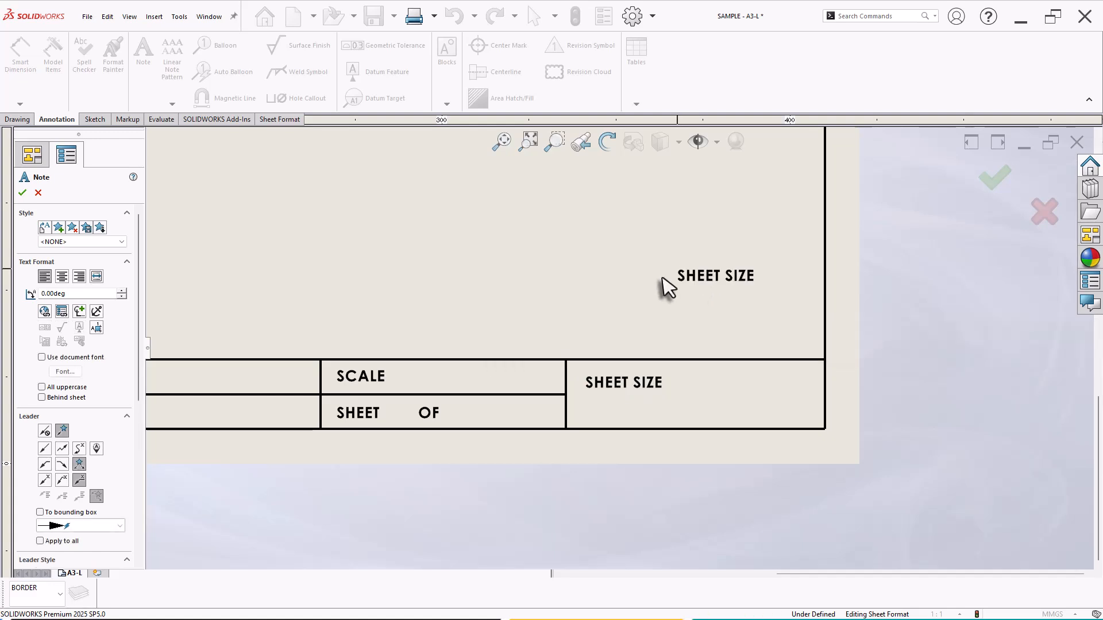
Move the "WEIGHT :" note sideways so its start lines up beneath the "MATERIAL :" note in the second column.
key("Escape")
scroll(649, 345, "up", 5)
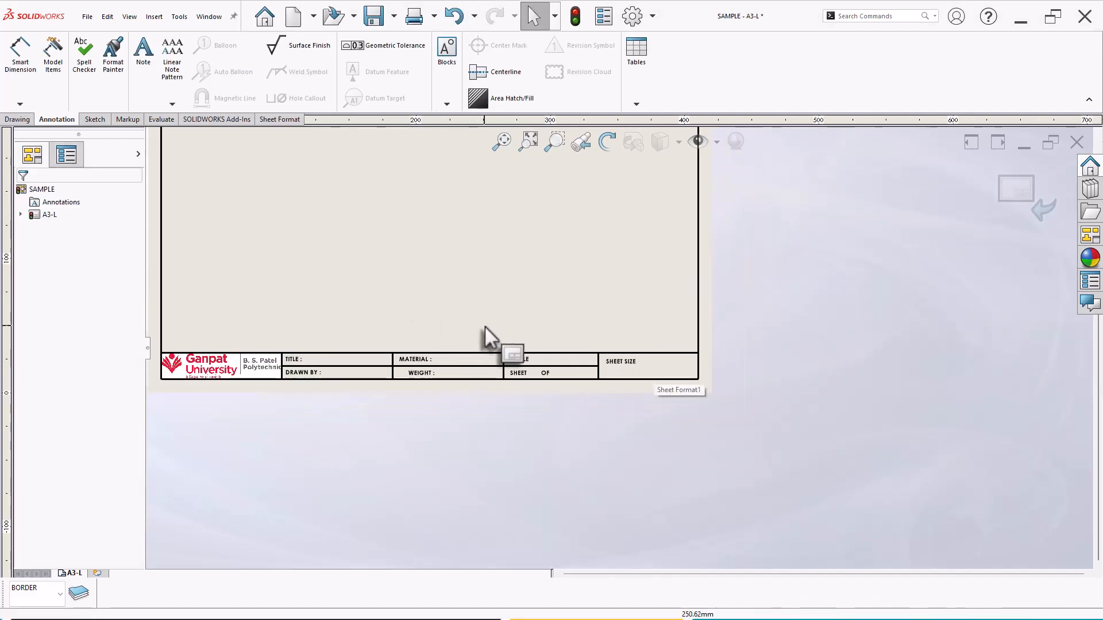
scroll(381, 394, "down", 5)
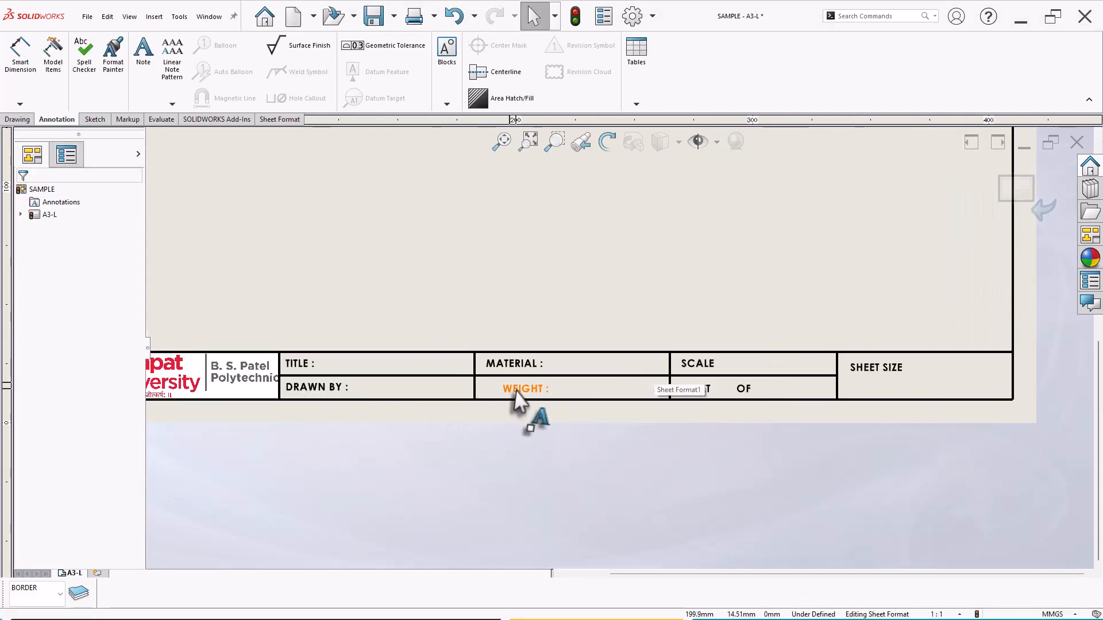
left_click(502, 389)
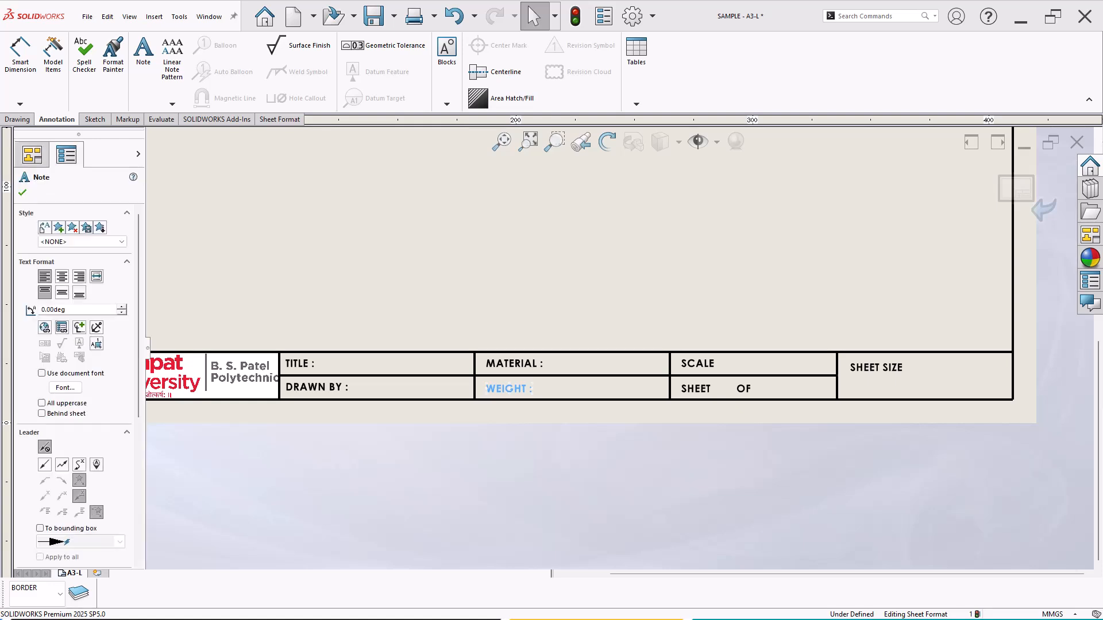
left_click(555, 302)
scroll(764, 387, "up", 3)
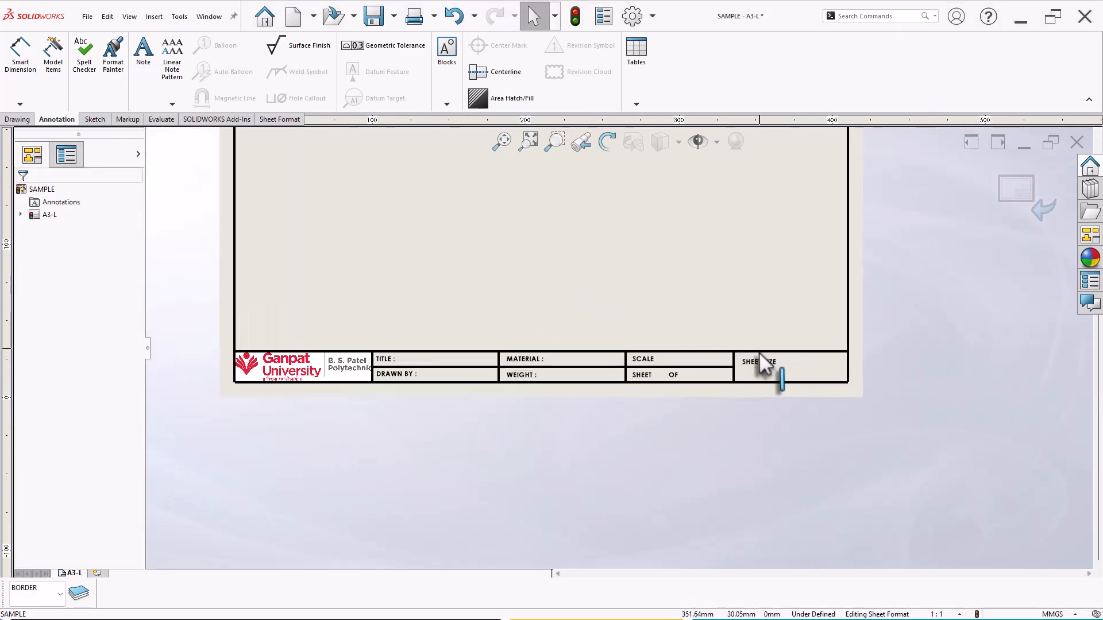
Move the "SHEET SIZE" note up and closer to the cell's left edge, level with the "SCALE" note.
scroll(760, 353, "down", 3)
left_click(754, 361)
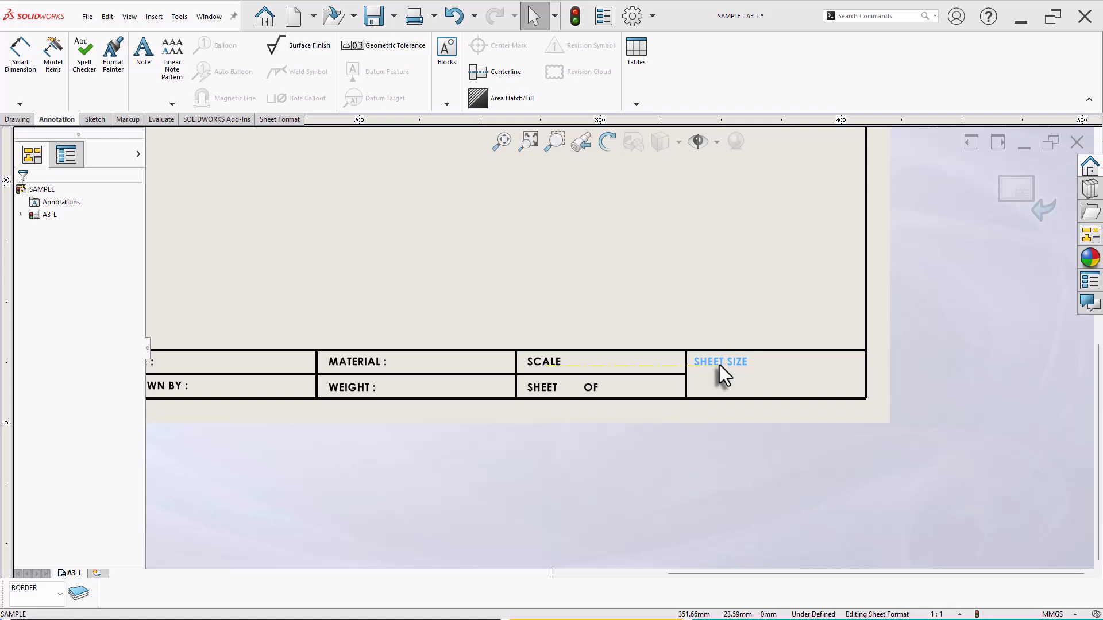
left_click(613, 285)
scroll(612, 285, "up", 6)
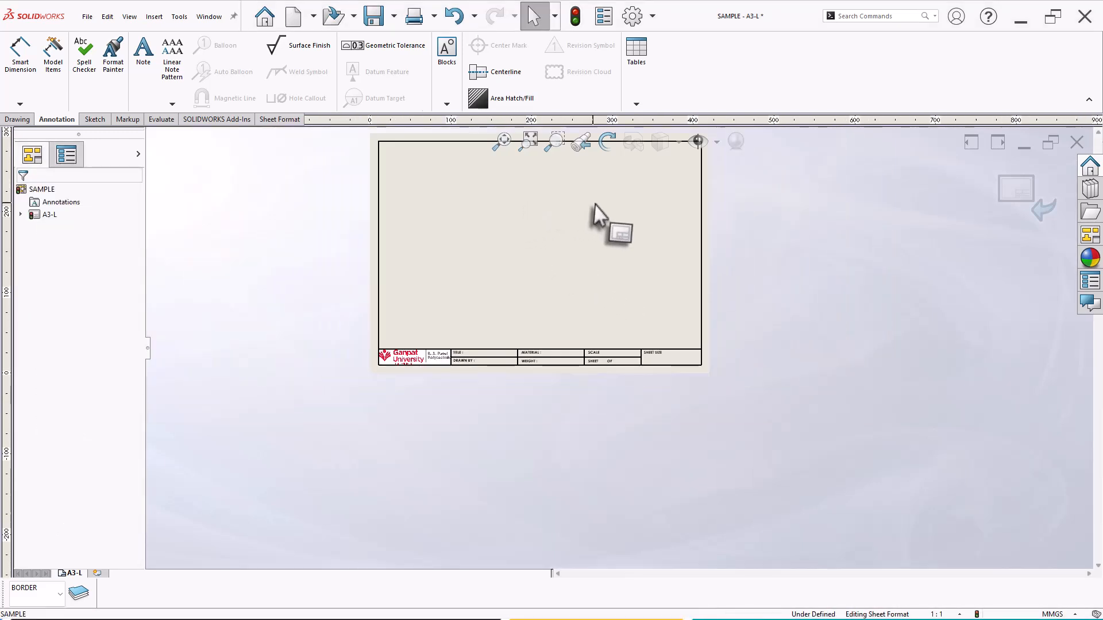
scroll(594, 206, "down", 2)
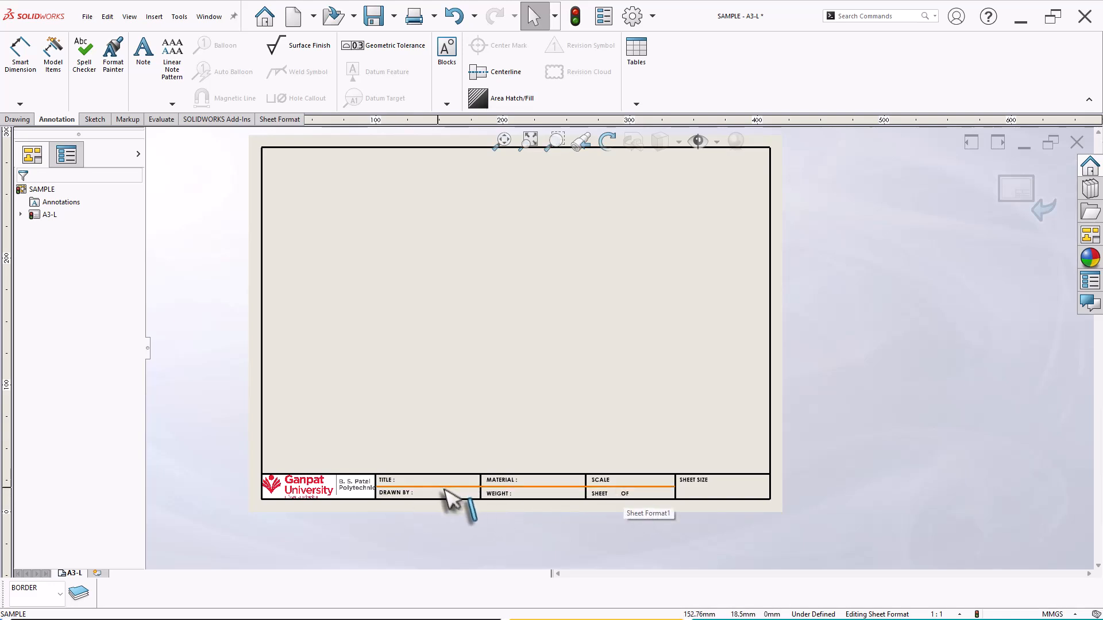
Shift the vertical divider between the logo and the title cells slightly right, clear of the logo's edge.
scroll(426, 488, "down", 3)
scroll(432, 462, "down", 2)
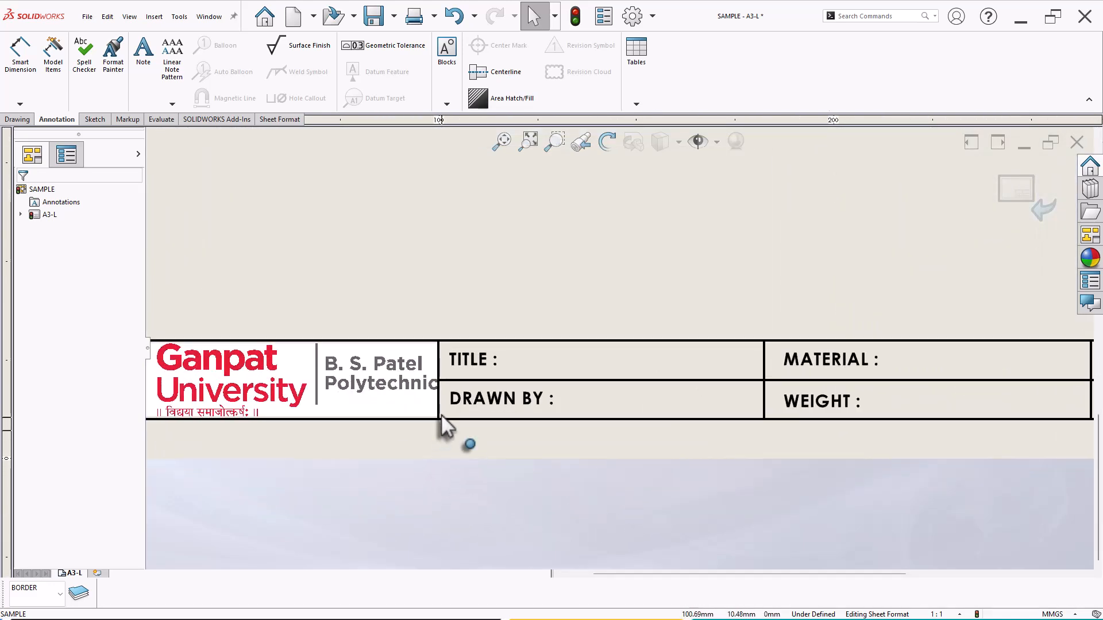
left_click(439, 368)
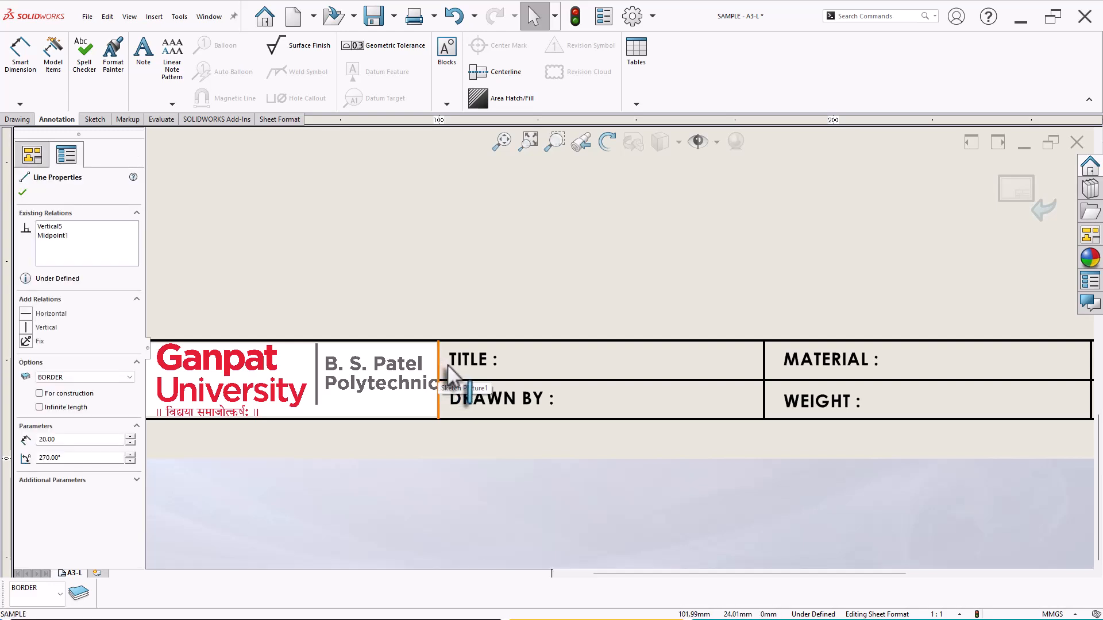
mouse_move(438, 341)
left_mouse_down()
mouse_move(452, 343)
mouse_move(442, 343)
left_mouse_up()
left_click(388, 299)
scroll(406, 310, "up", 3)
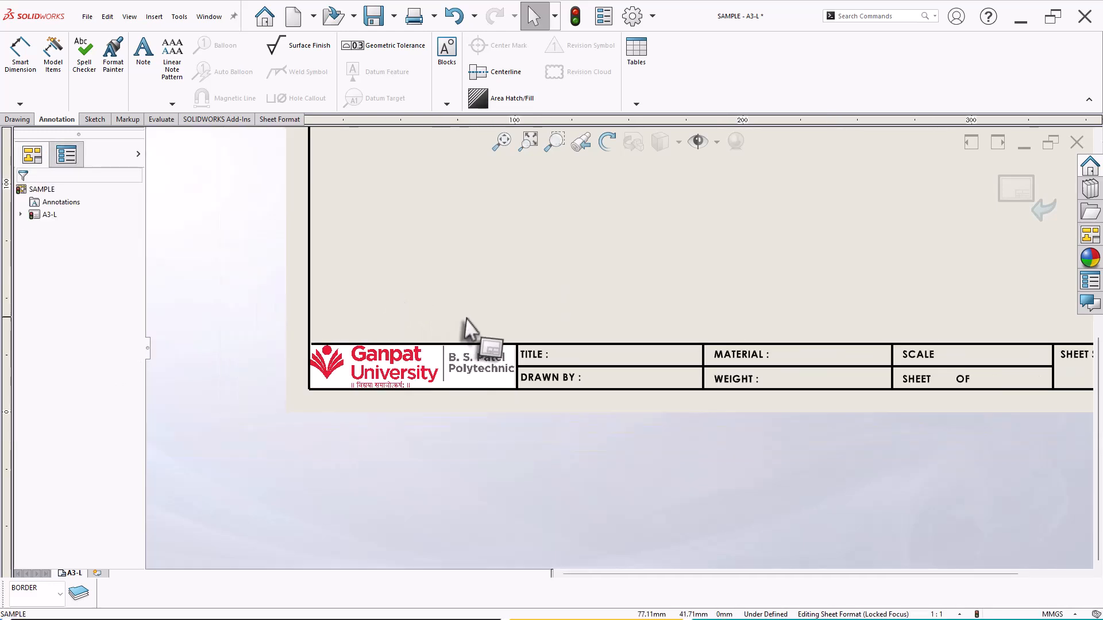
Move the logo picture slightly right so it sits centred within its title block cell.
scroll(503, 367, "down", 4)
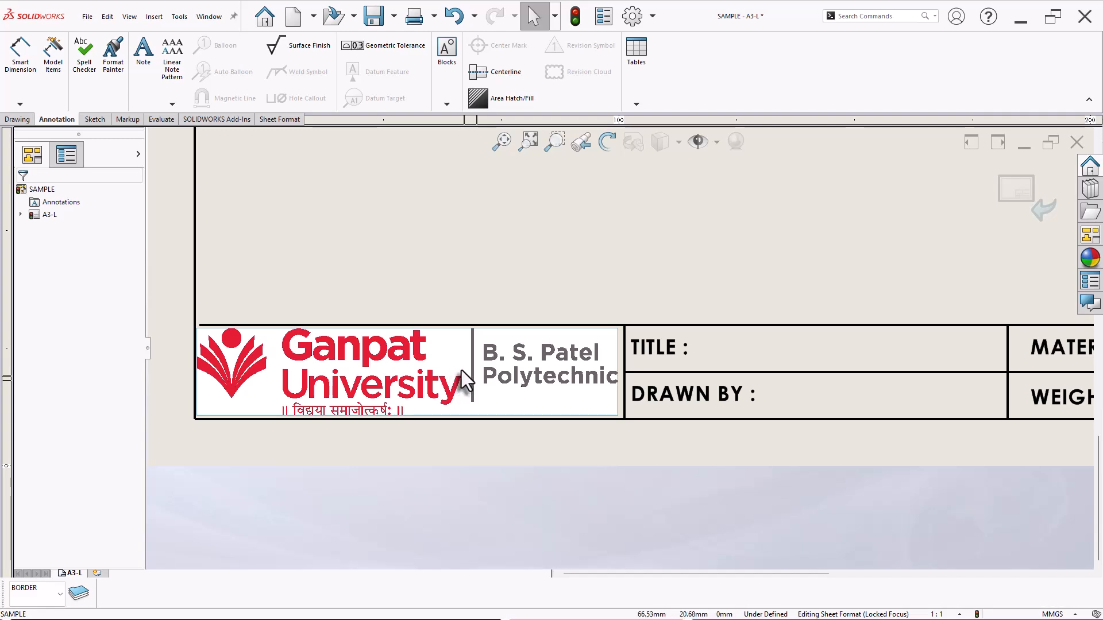
left_click(461, 370)
left_click_drag(460, 375, 463, 376)
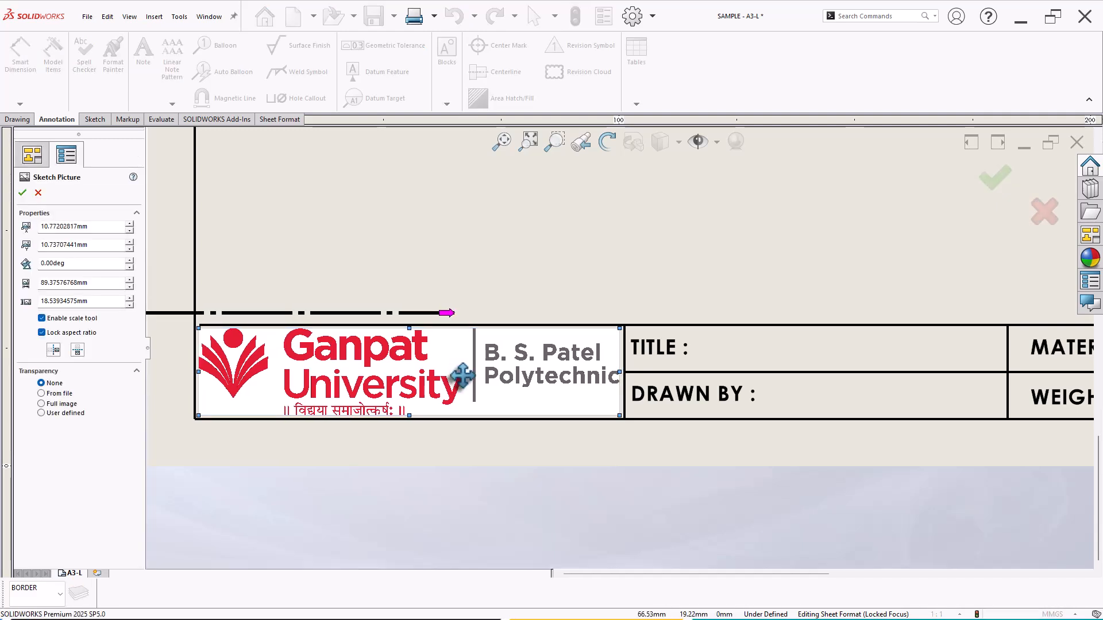
left_click(23, 193)
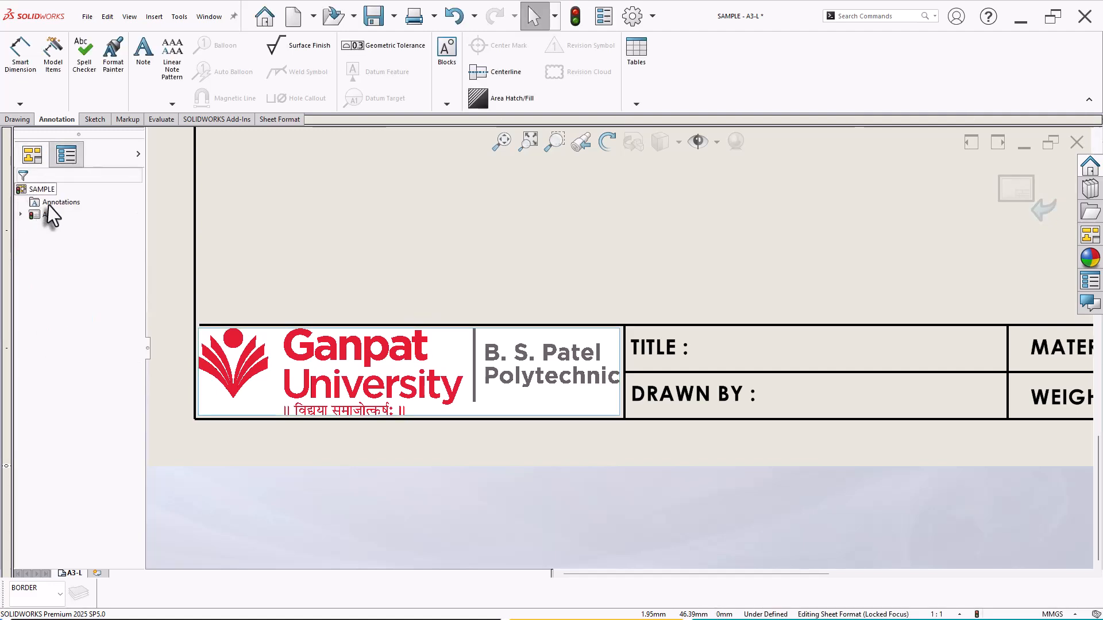
Bring the left endpoint of the title block's top line onto the left border line to close the corner.
left_click(202, 326)
left_click(195, 326)
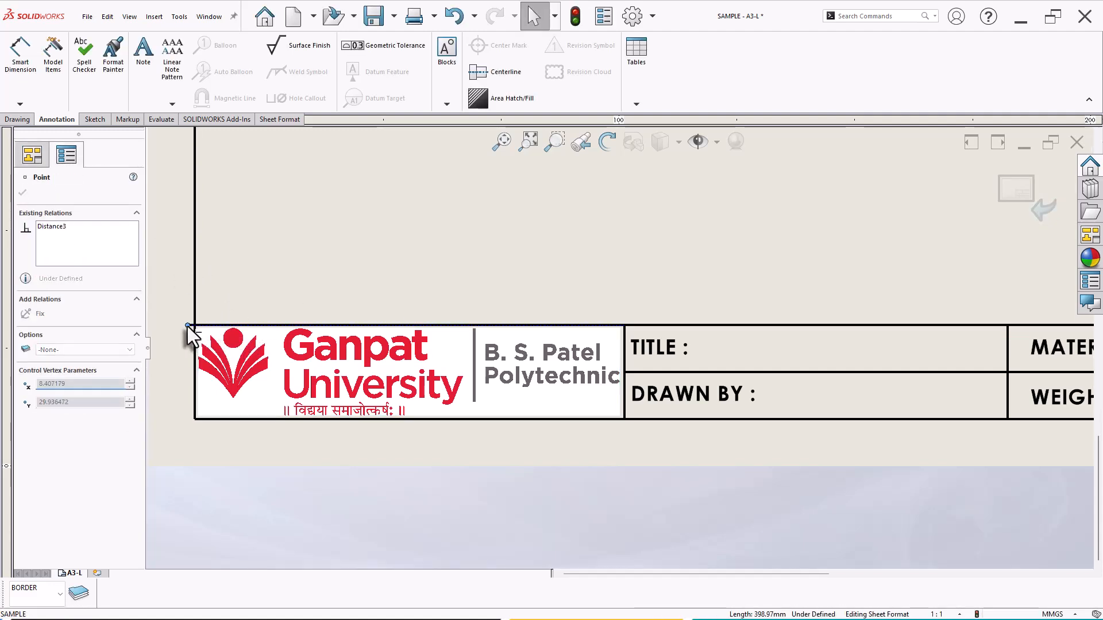
left_click_drag(193, 325, 193, 326)
key("Escape")
key("f")
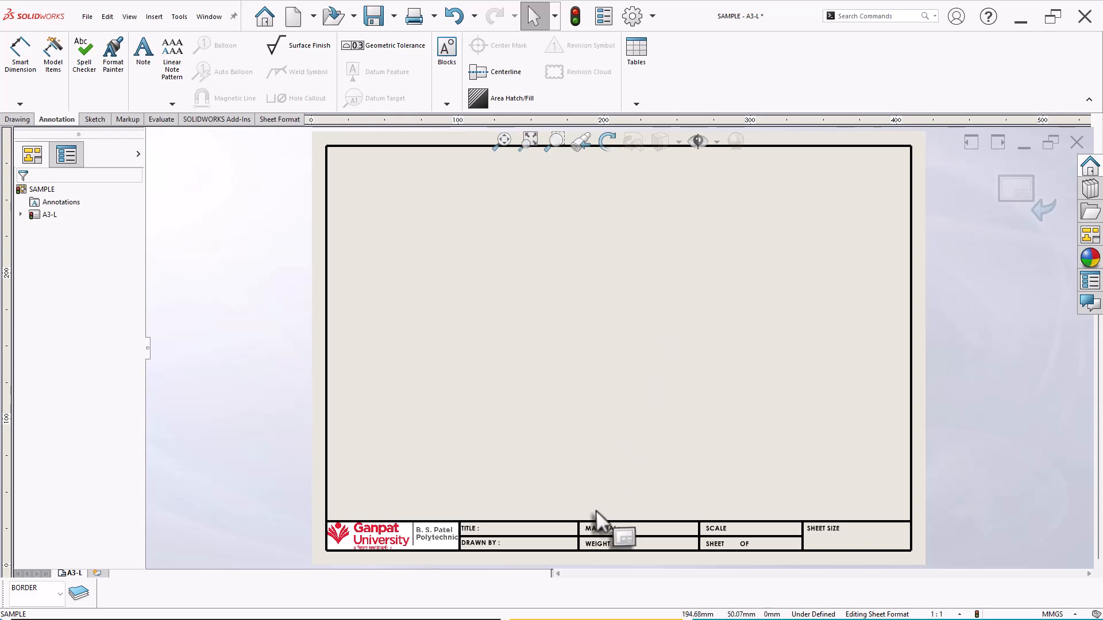
Add a custom text property DrawnBy to the drawing's file properties with the drafter's name as its value.
scroll(579, 560, "down", 1)
scroll(579, 561, "down", 1)
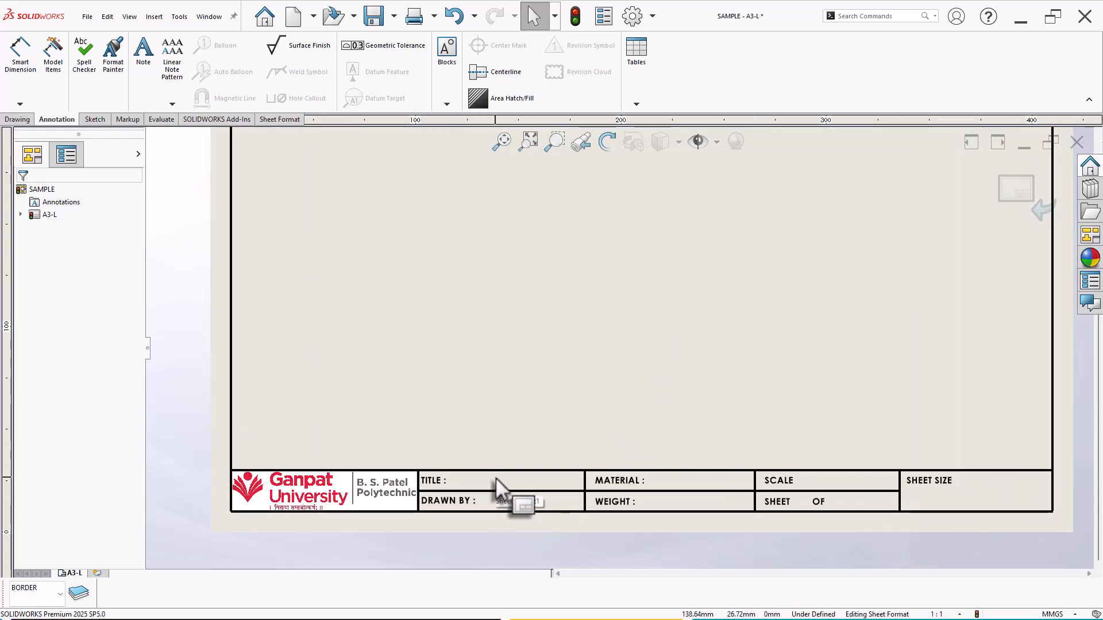
left_click(604, 16)
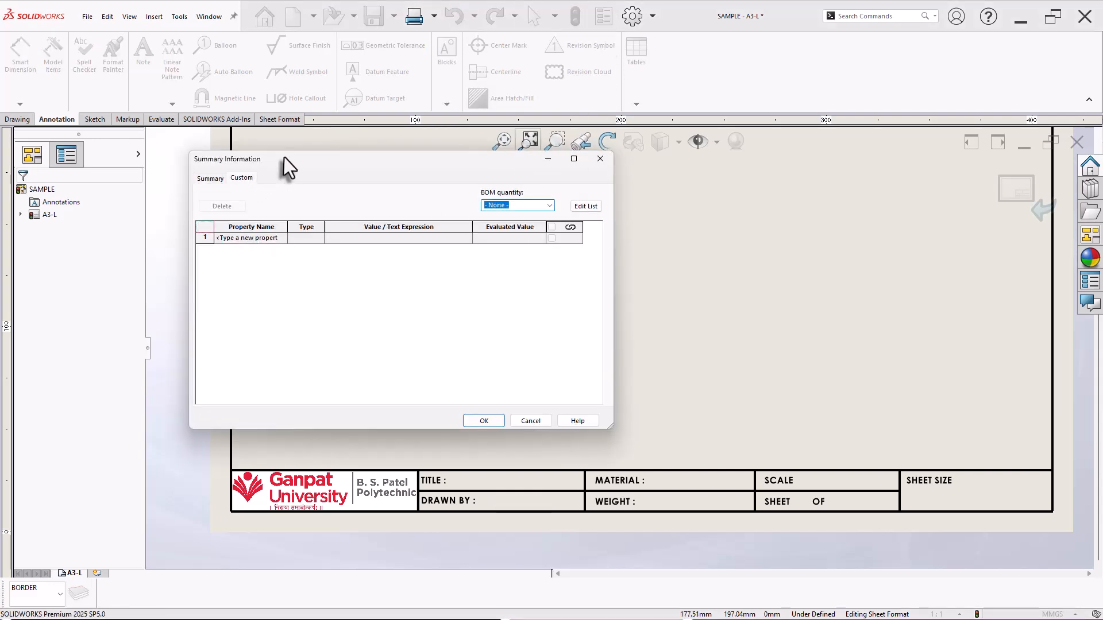
left_click(247, 238)
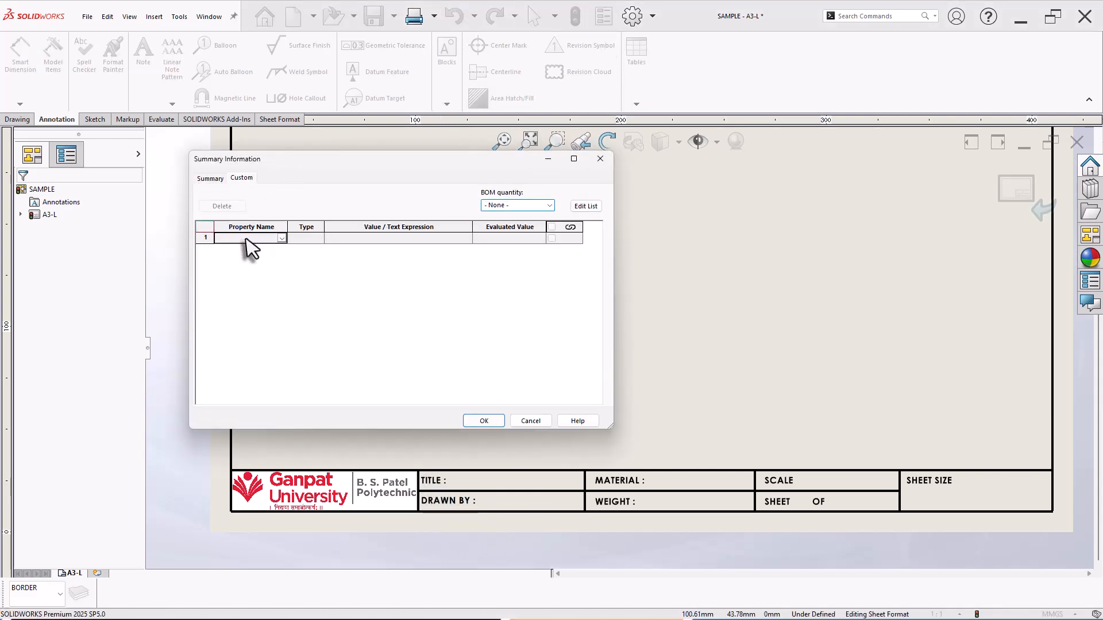
left_click(281, 237)
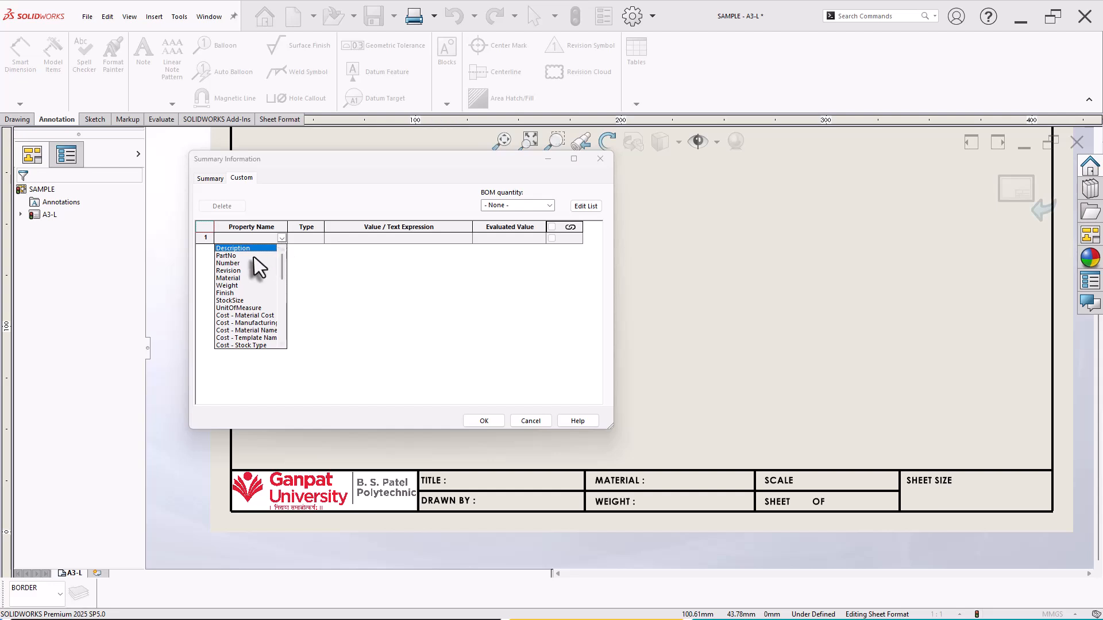
left_click_drag(281, 274, 282, 292)
left_click(237, 323)
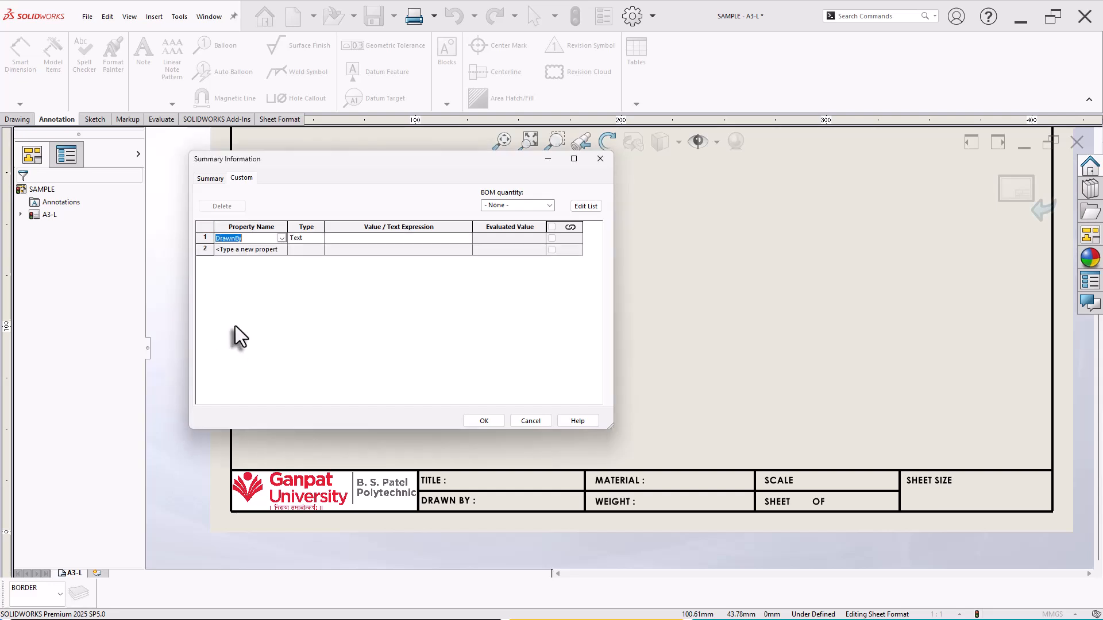
left_click(352, 239)
type("JMPATEL")
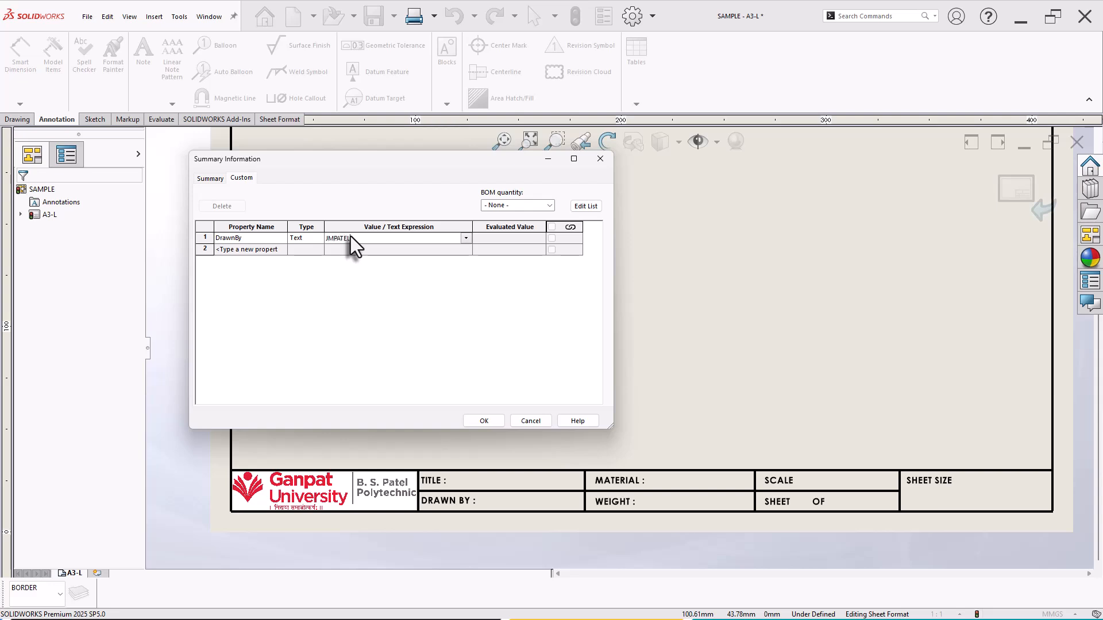
key("Return")
left_click(483, 421)
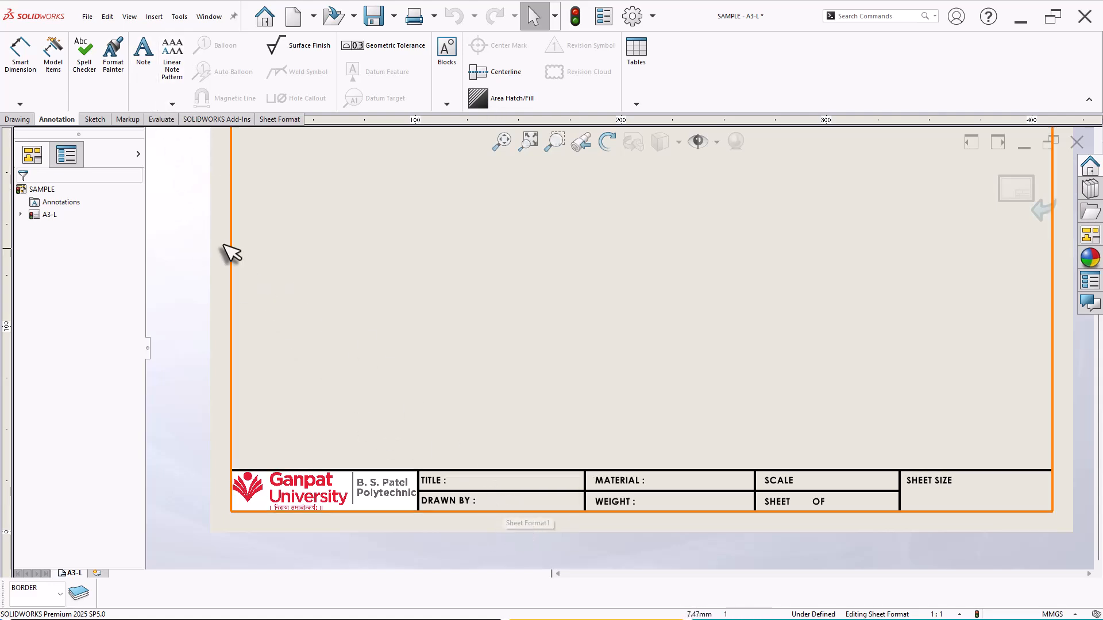
Place a note without leader after the "DRAWN BY :" label and link it to the current document's DrawnBy property.
left_click(144, 74)
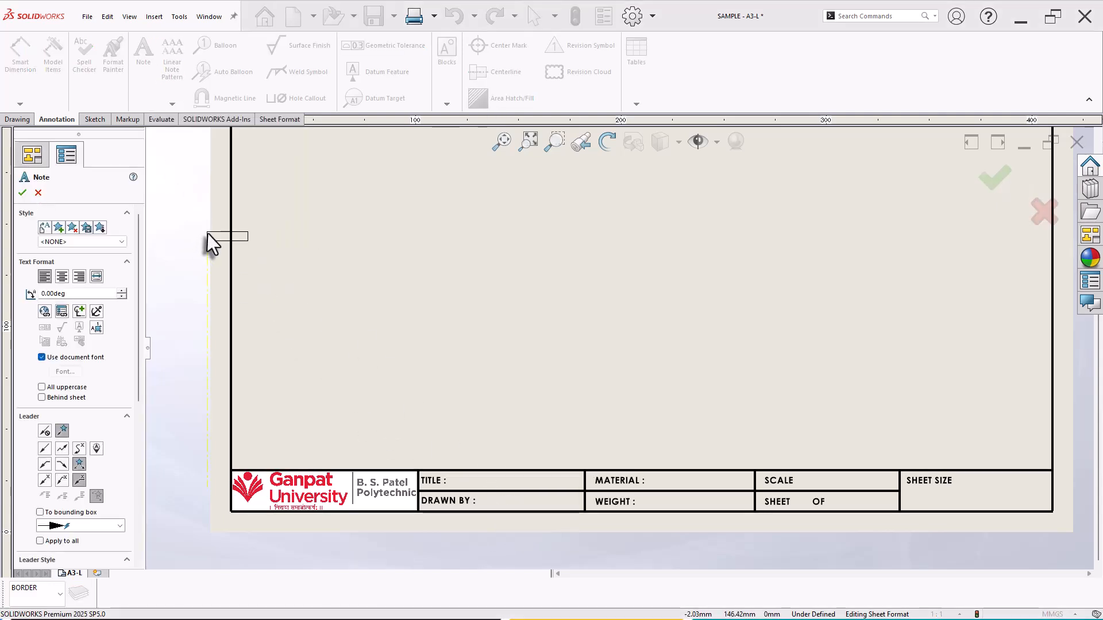
left_click(45, 431)
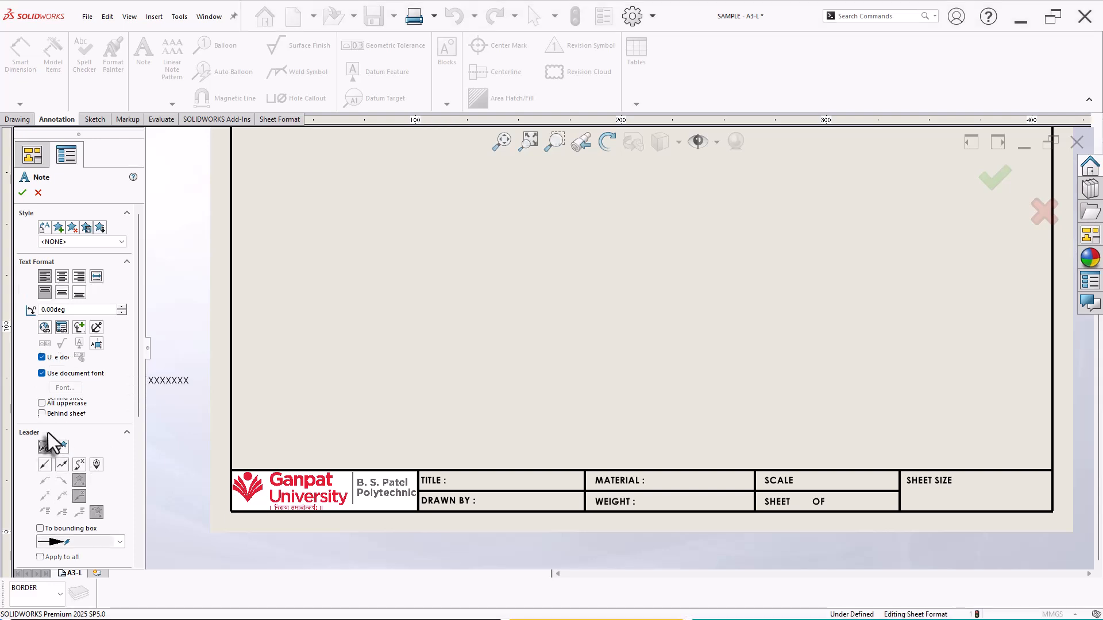
left_click(483, 500)
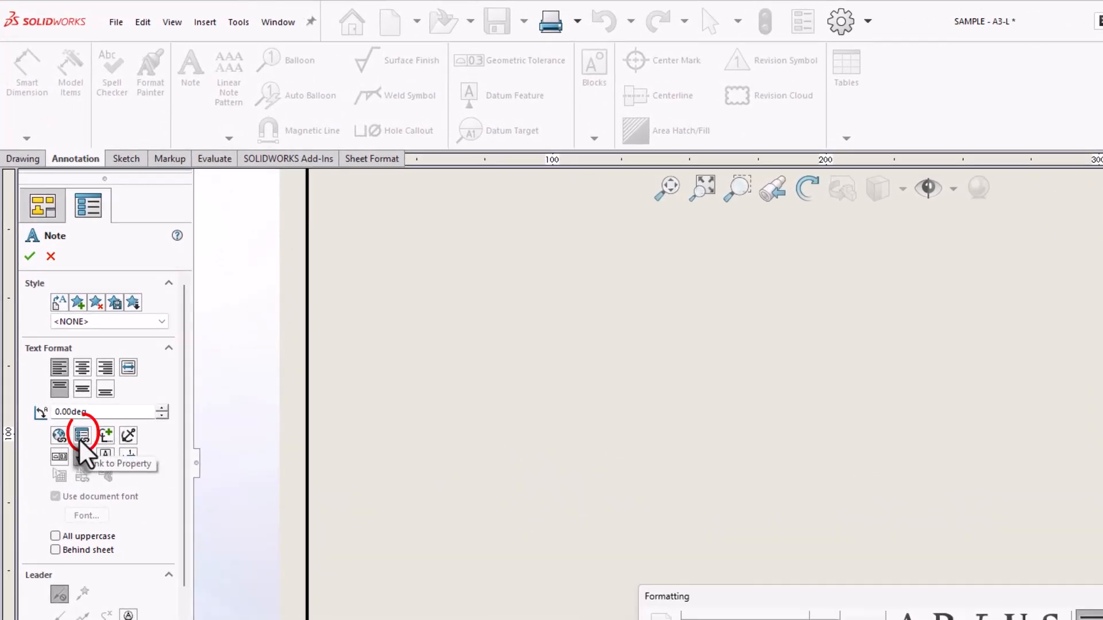
left_click(81, 435)
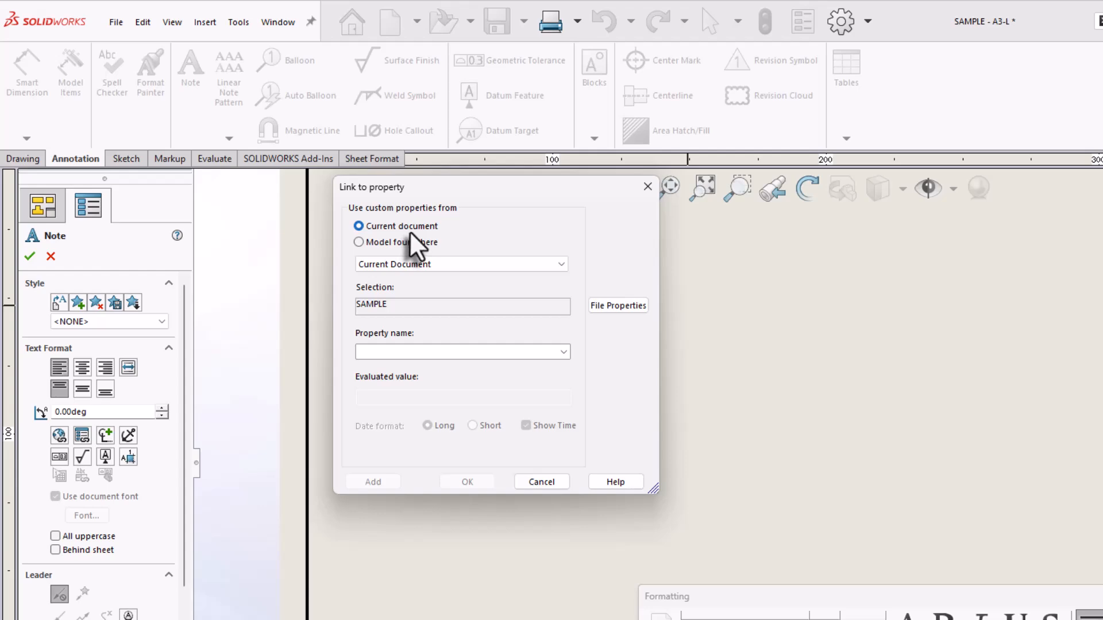
left_click(563, 352)
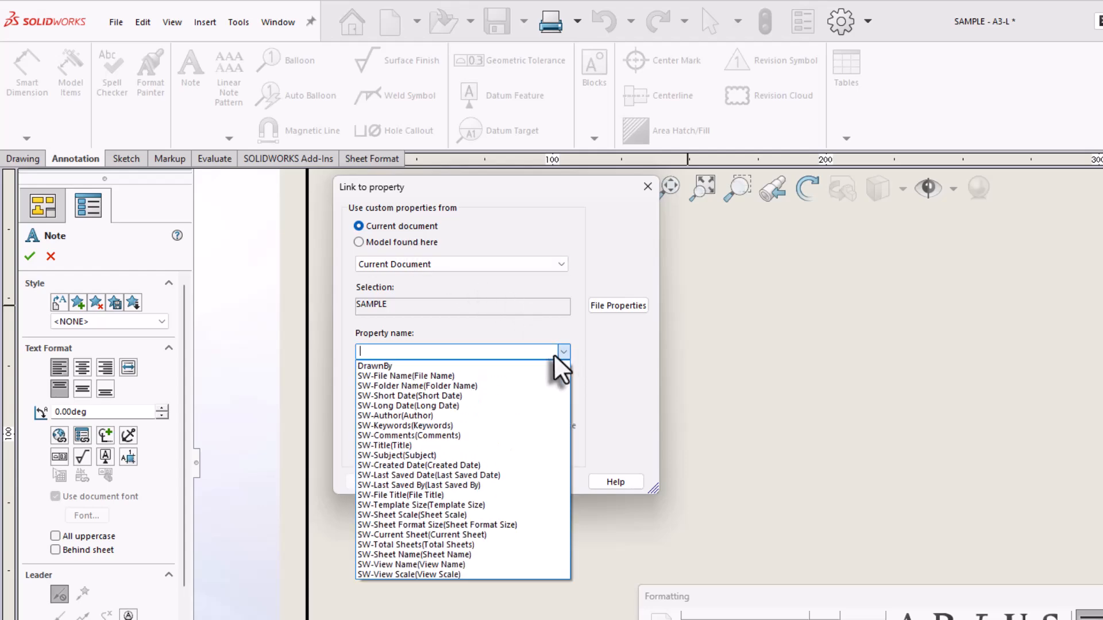
left_click(374, 366)
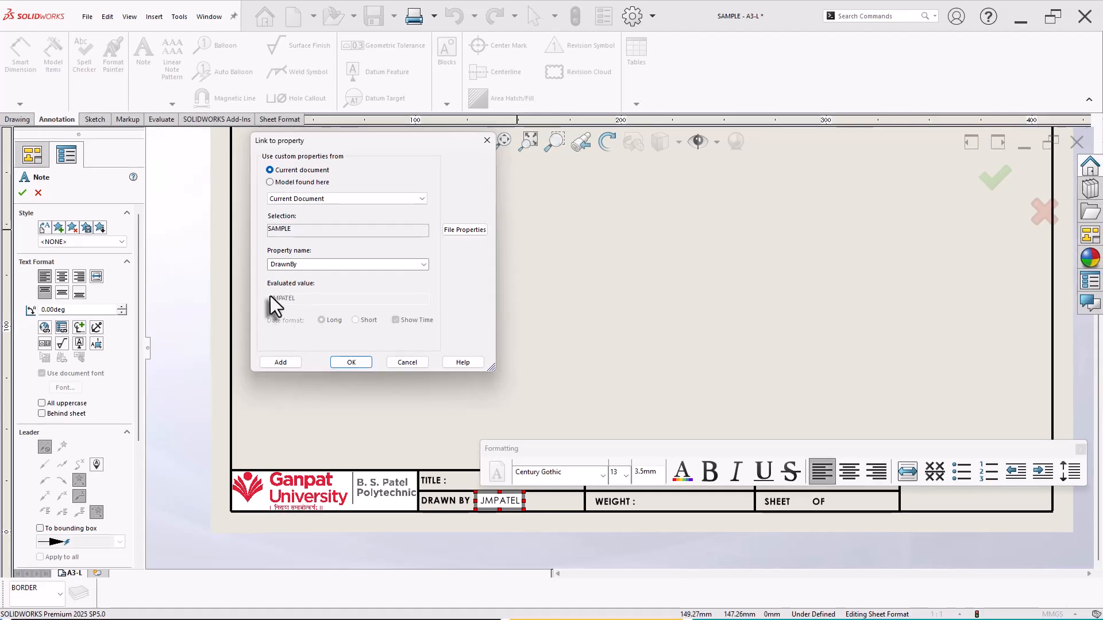
left_click(350, 363)
left_click(23, 194)
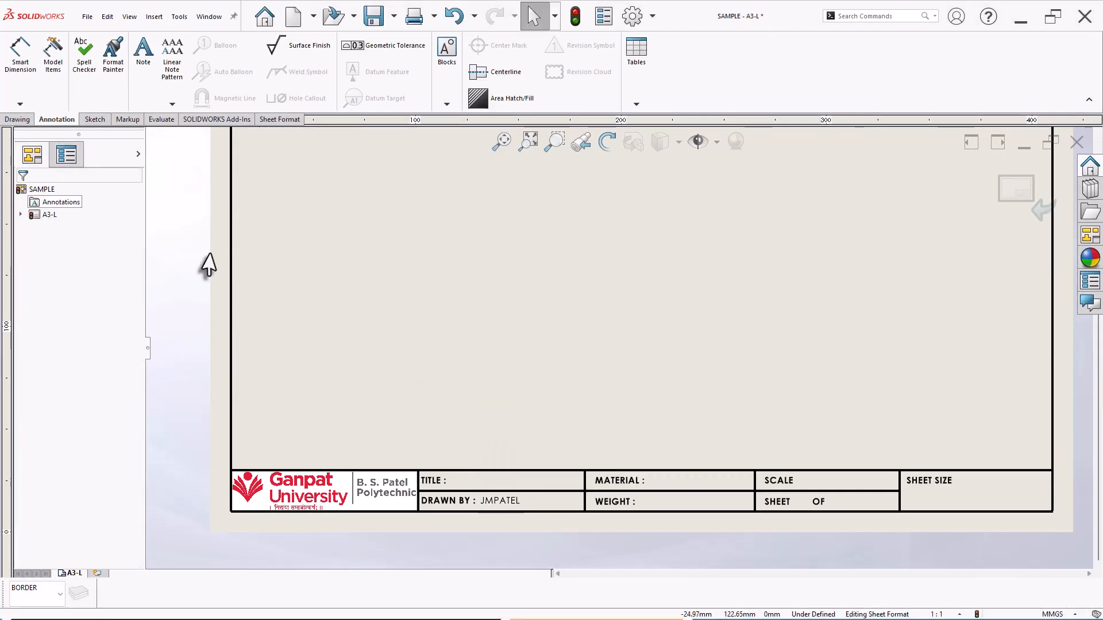
Place a note without leader after the "TITLE :" label and link it to the current document's SW-File Name property.
key("z")
key("z")
key("z")
scroll(819, 272, "down", 2)
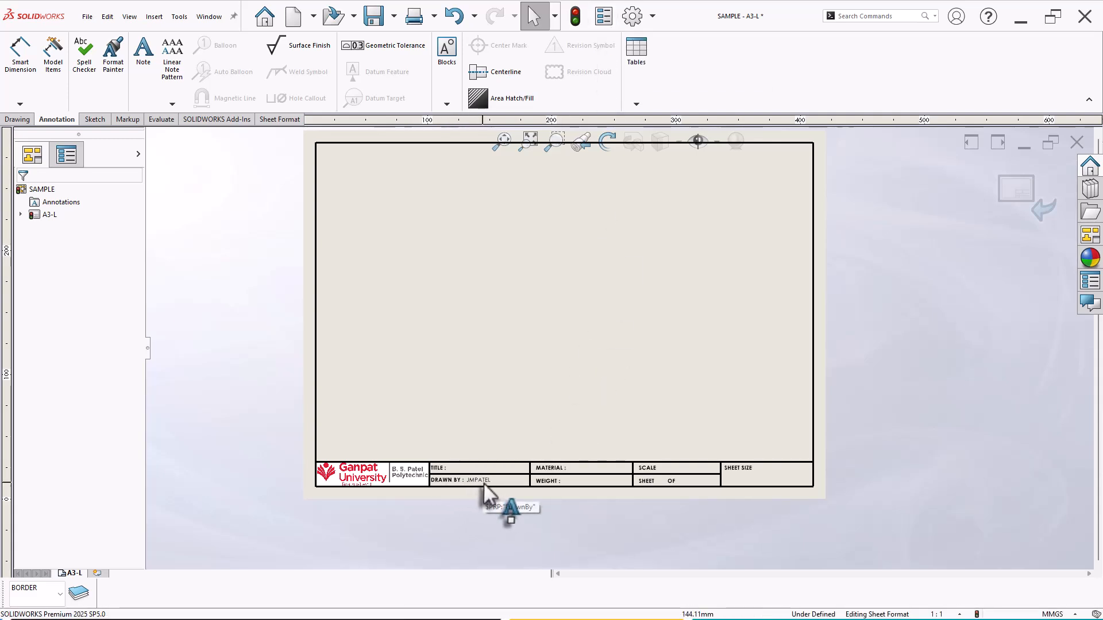
scroll(810, 213, "down", 1)
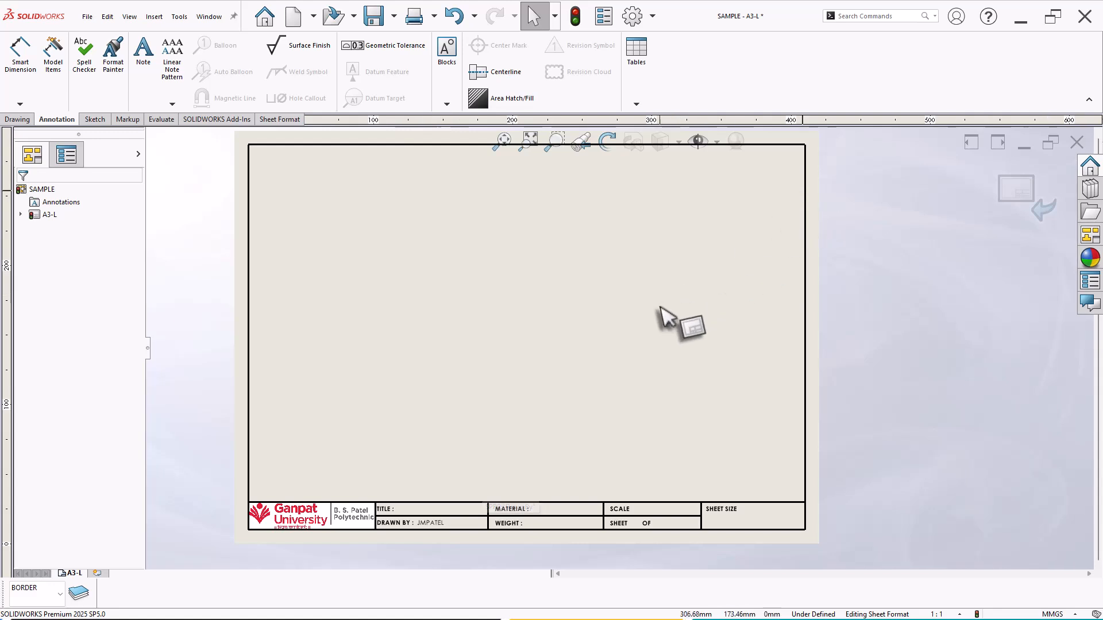
scroll(429, 511, "down", 4)
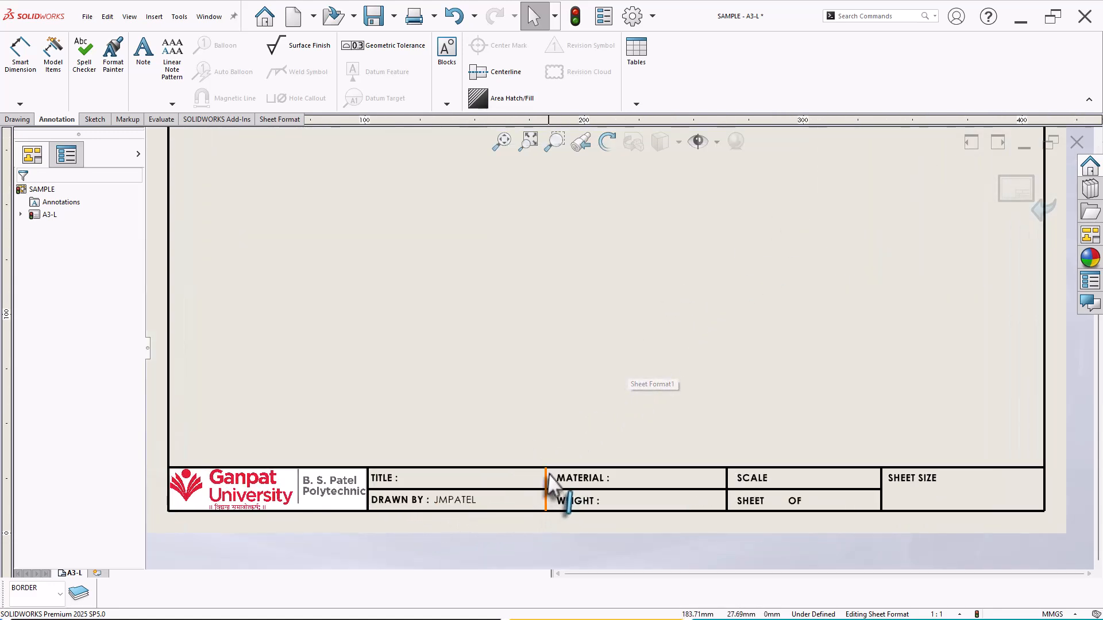
left_click(146, 76)
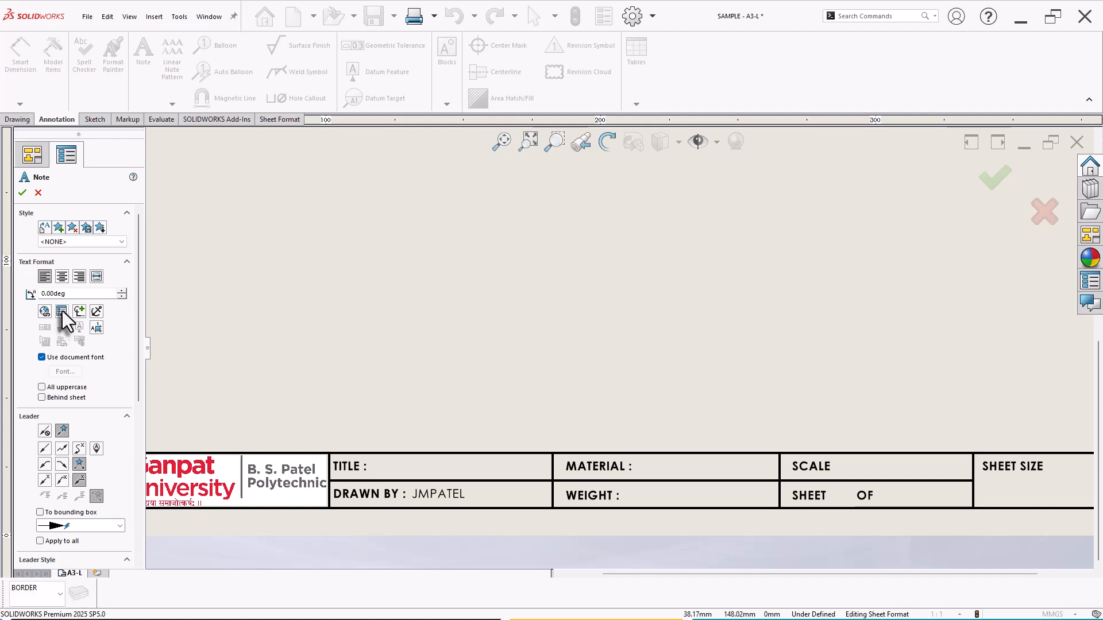
left_click(45, 432)
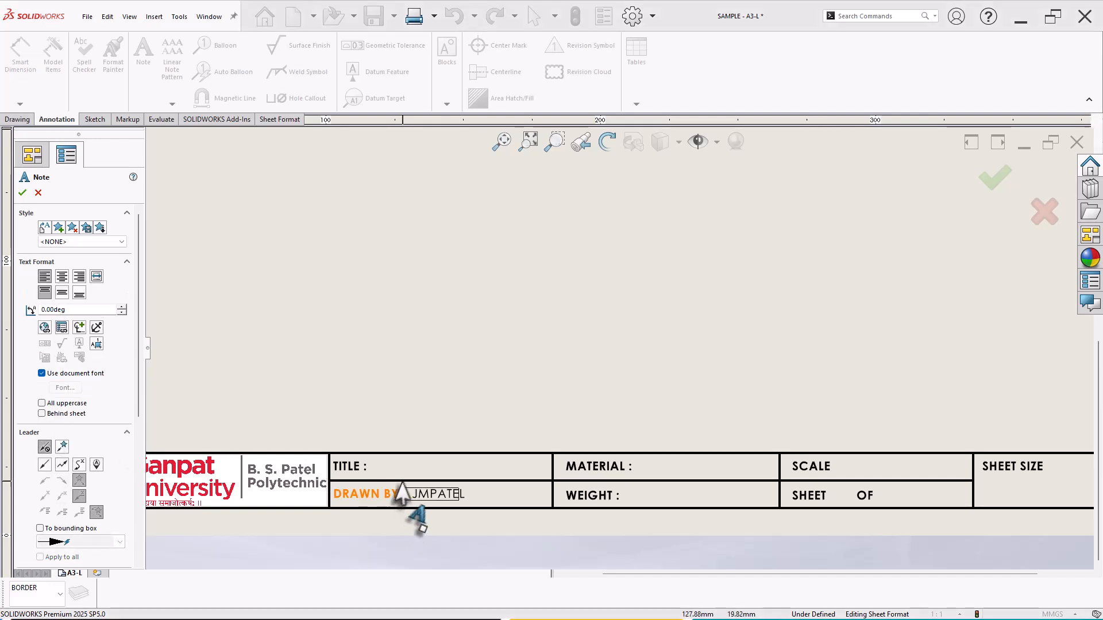
left_click(380, 463)
left_click(378, 464)
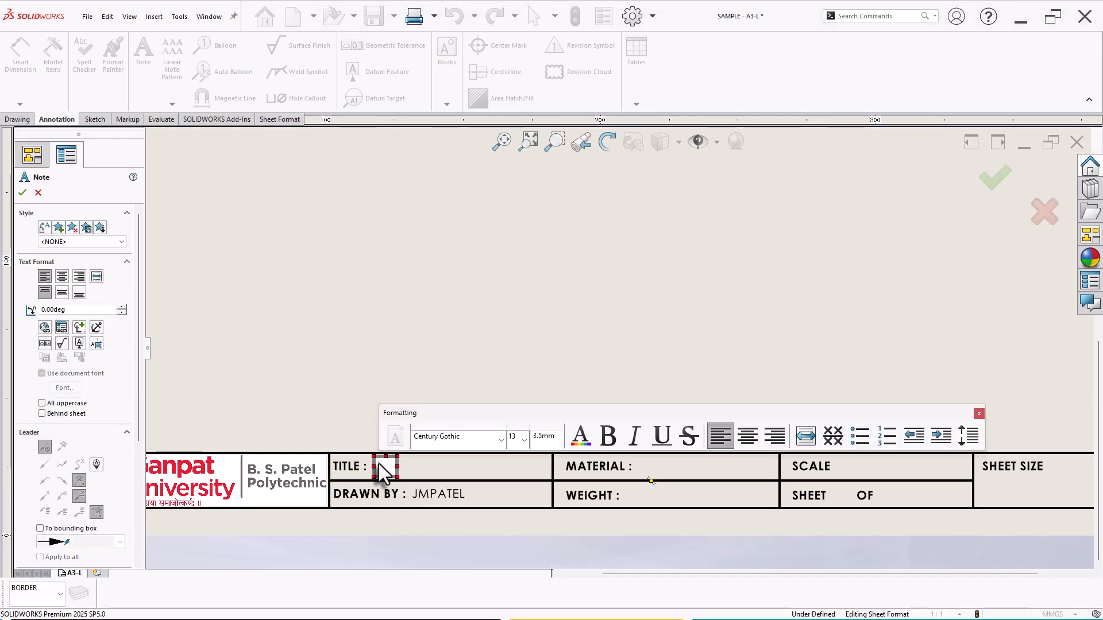
left_click(62, 328)
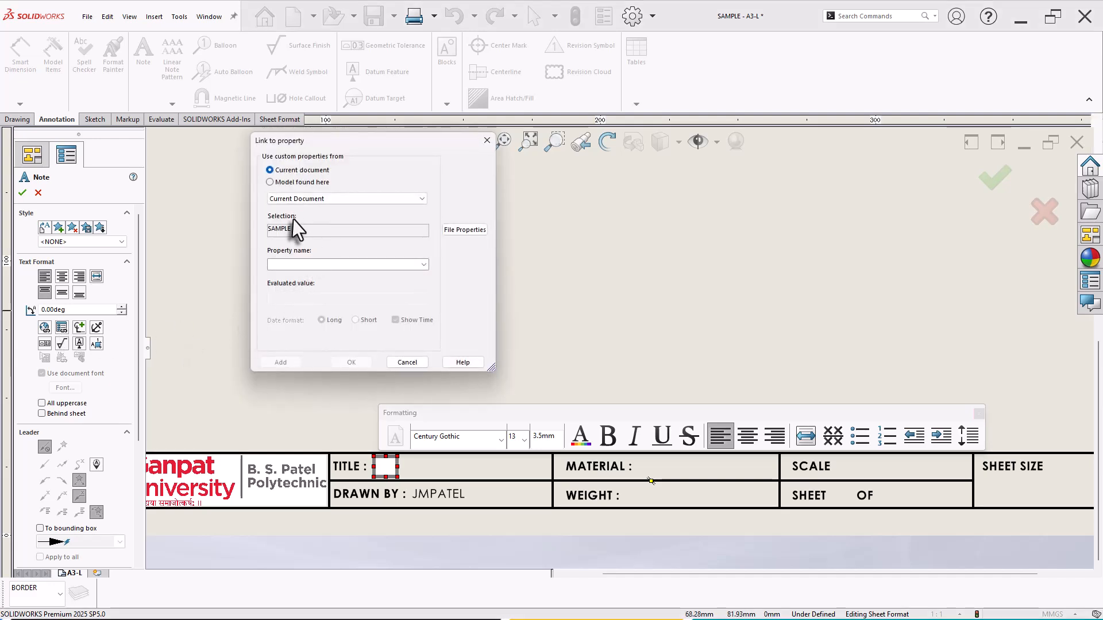
left_click(424, 265)
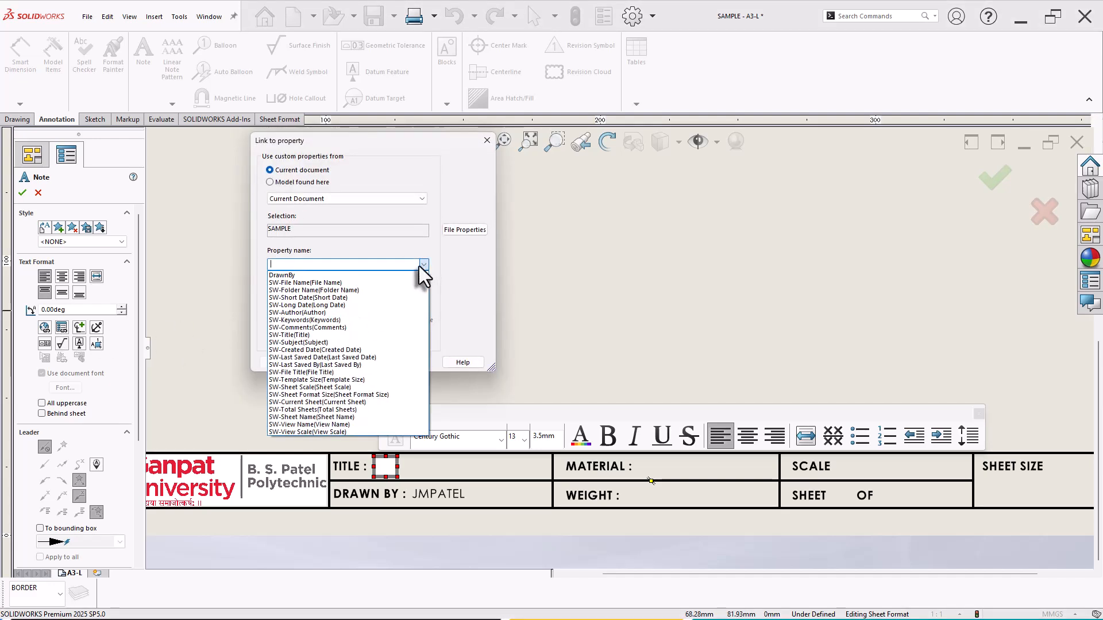
left_click(287, 283)
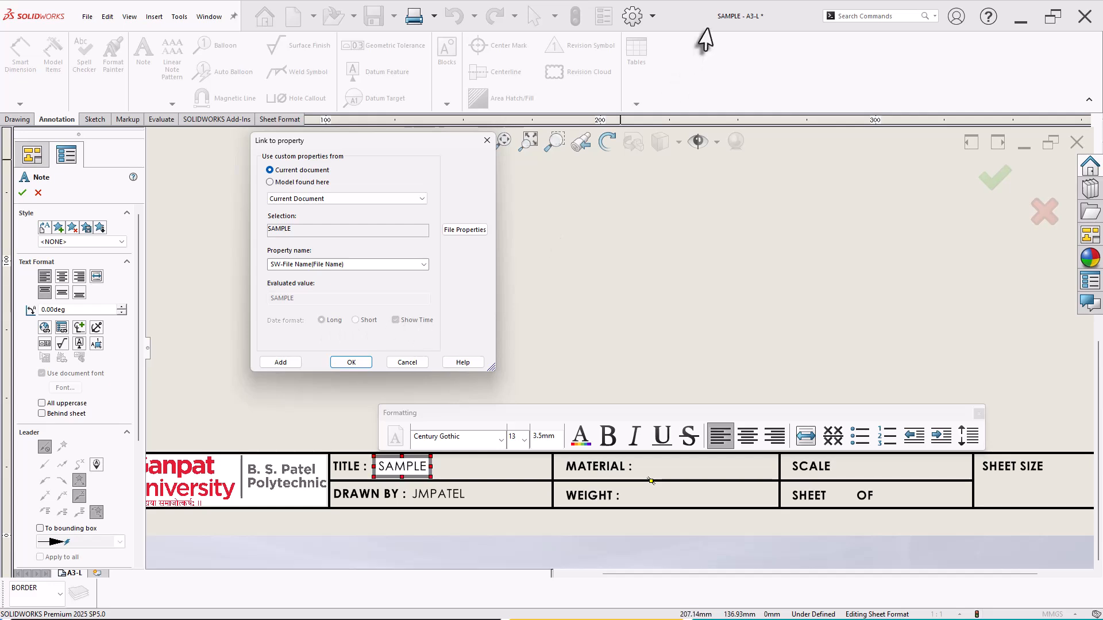
left_click(352, 363)
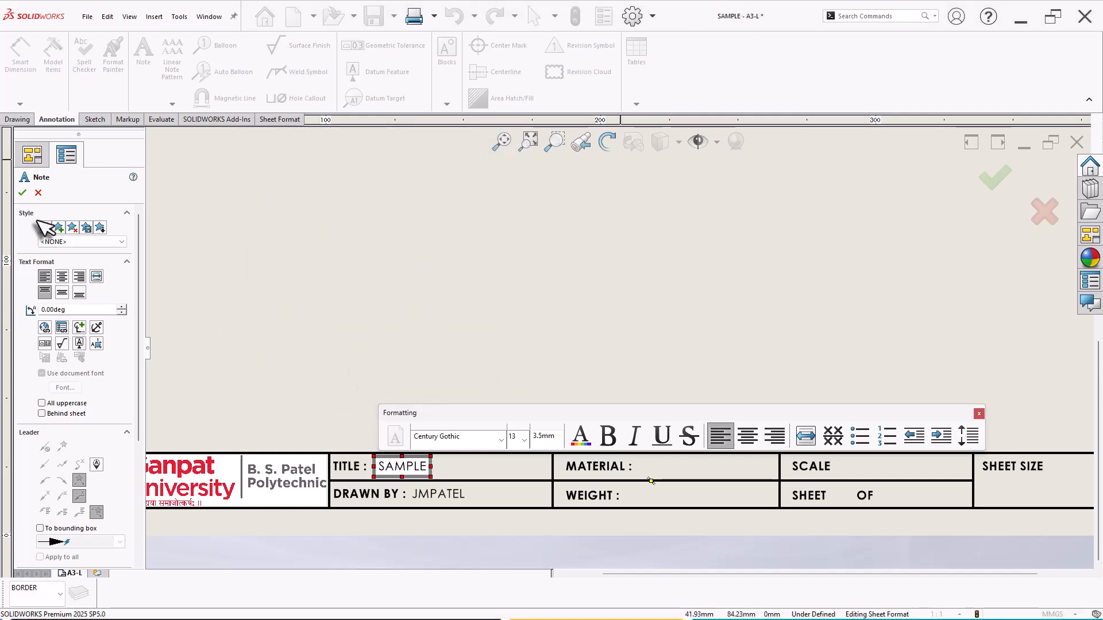
left_click(22, 193)
Place a note without leader after the "SCALE" label and link it to the current document's SW-Sheet Scale property.
scroll(685, 394, "up", 3)
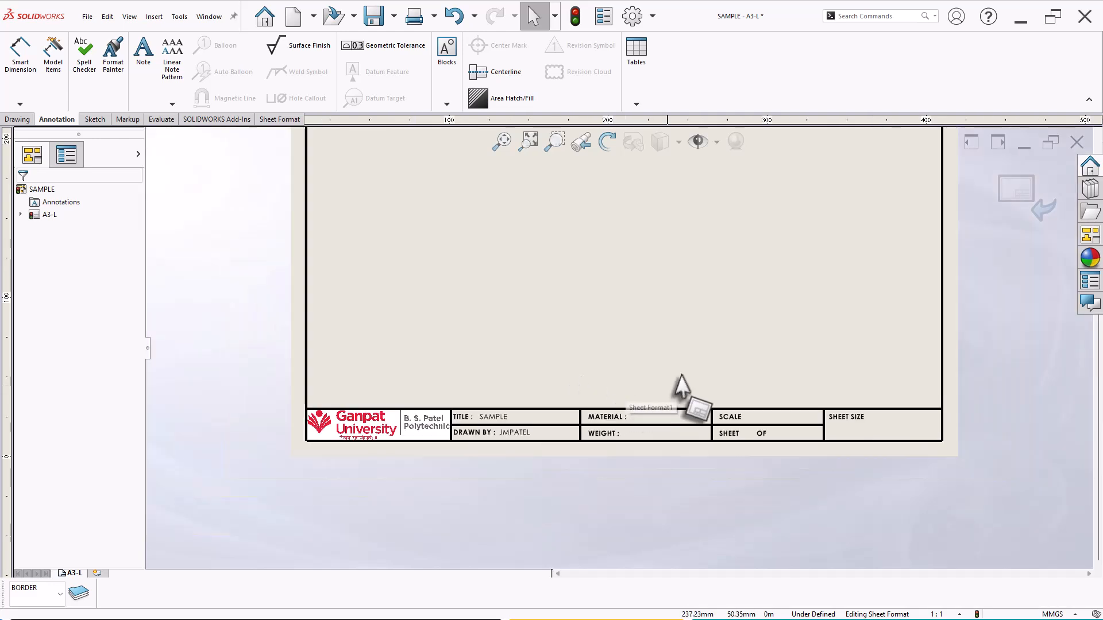
scroll(893, 319, "down", 1)
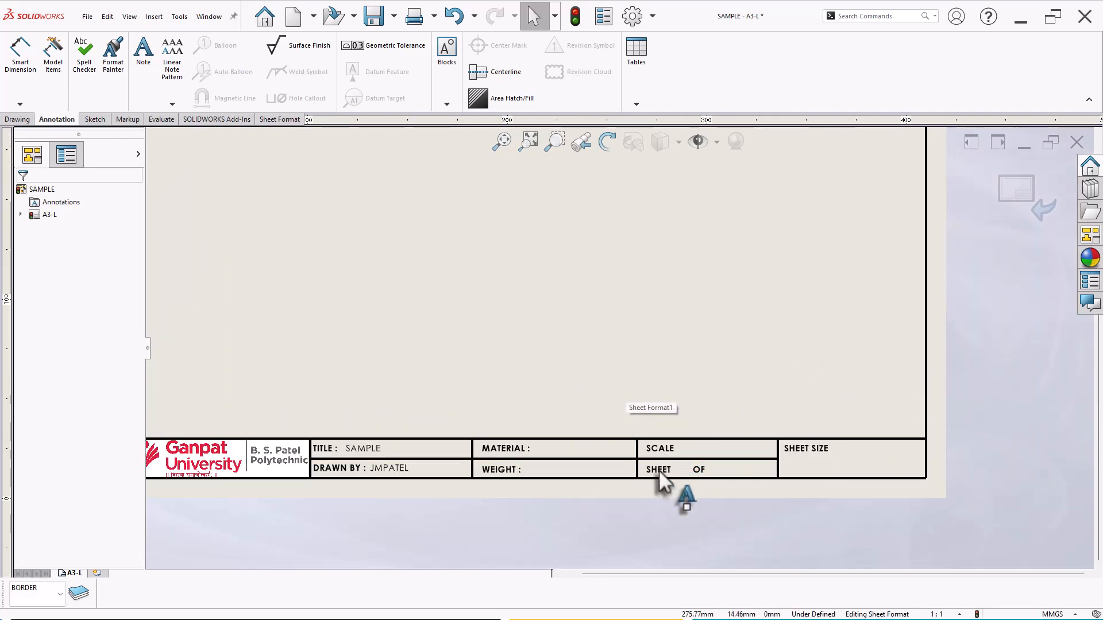
scroll(832, 452, "down", 3)
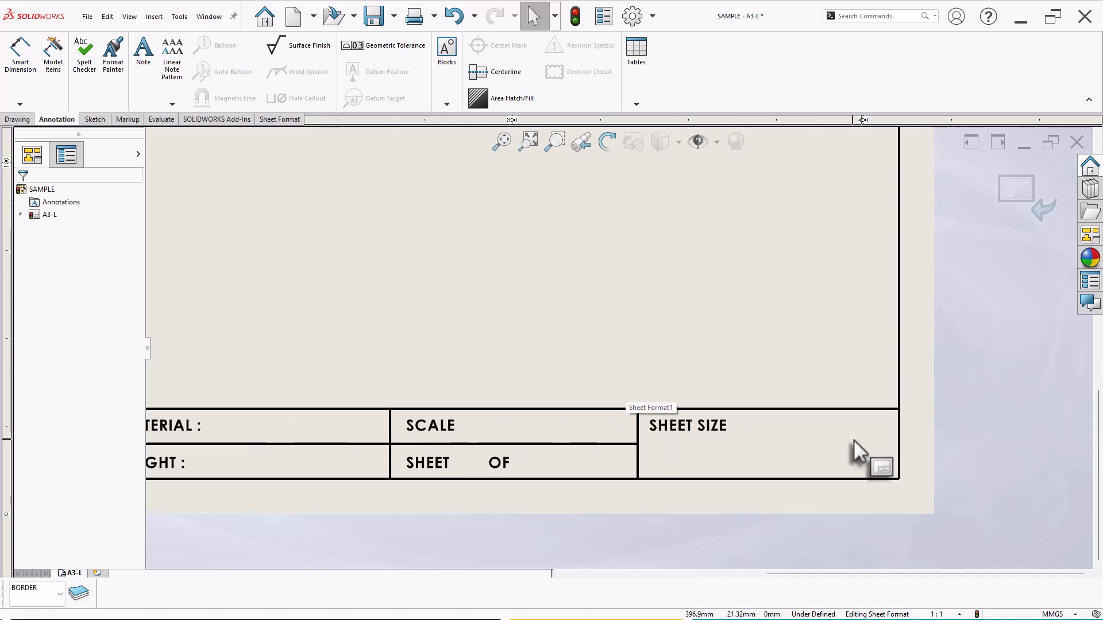
left_click(143, 52)
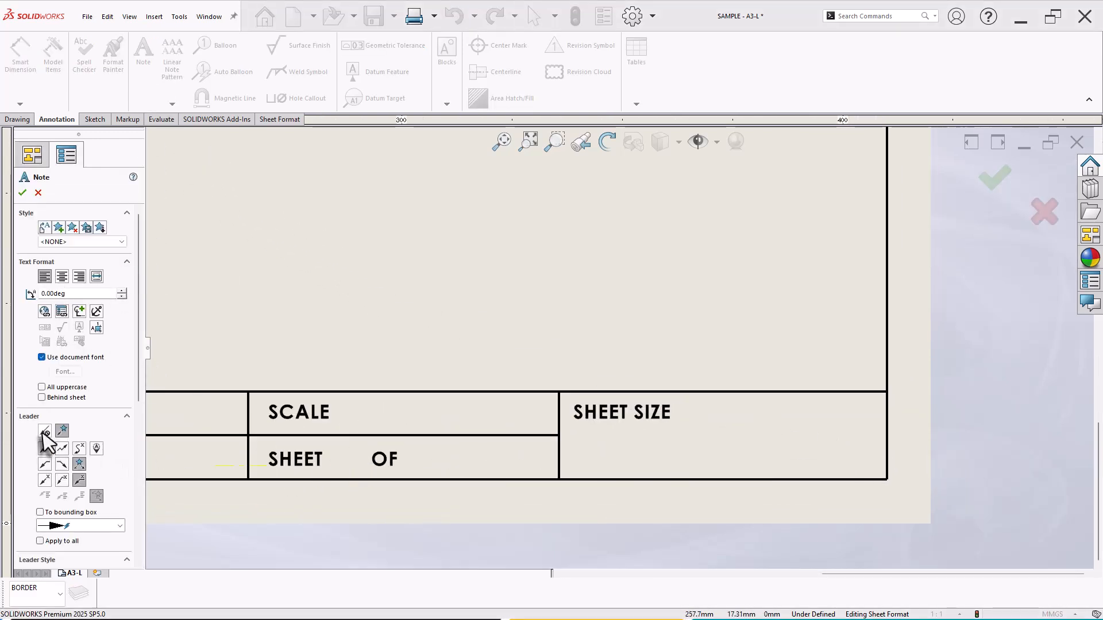
left_click(45, 432)
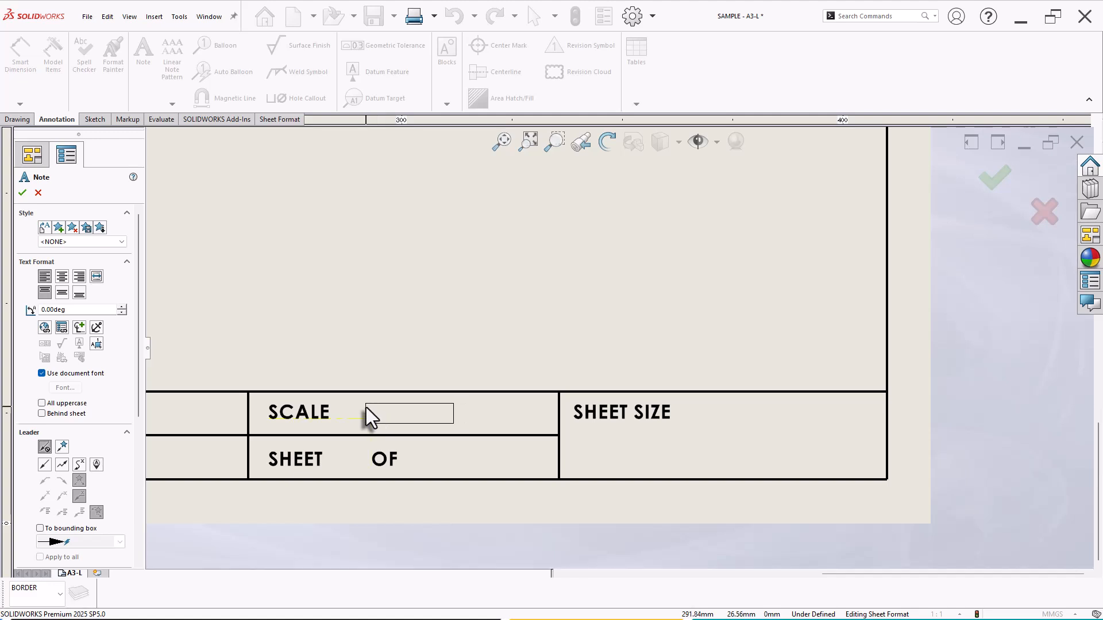
left_click(362, 406)
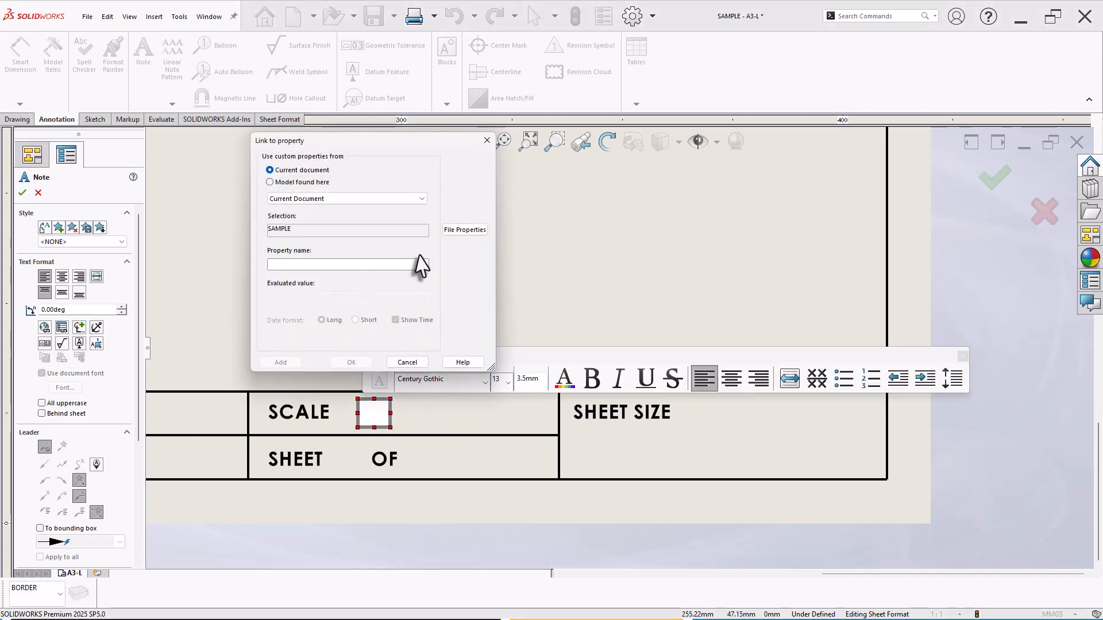
left_click(423, 264)
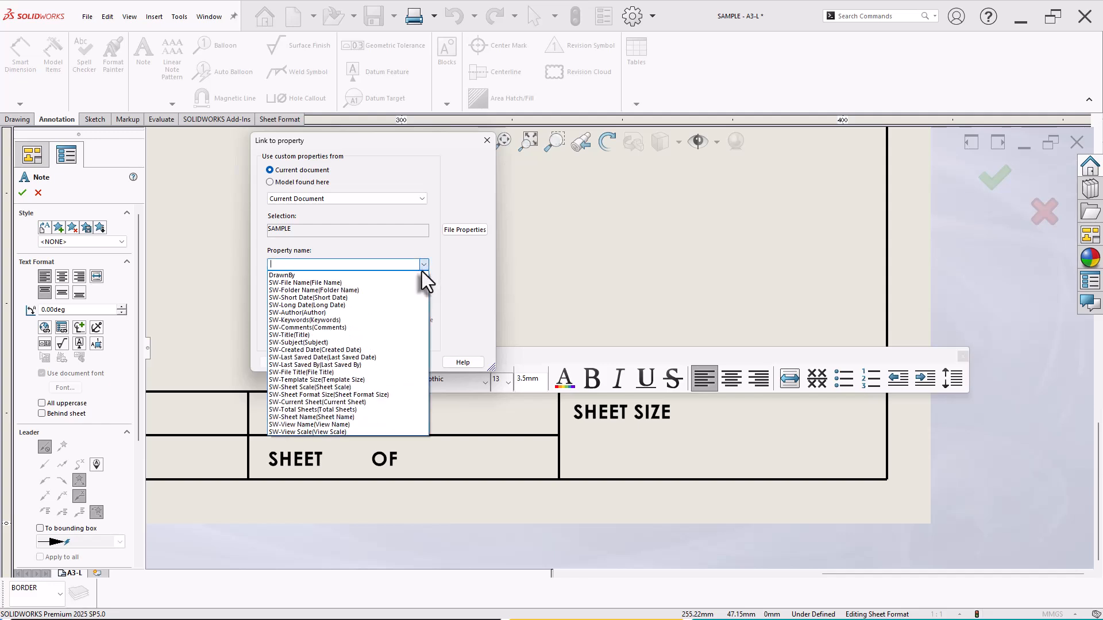
left_click(293, 388)
left_click(351, 363)
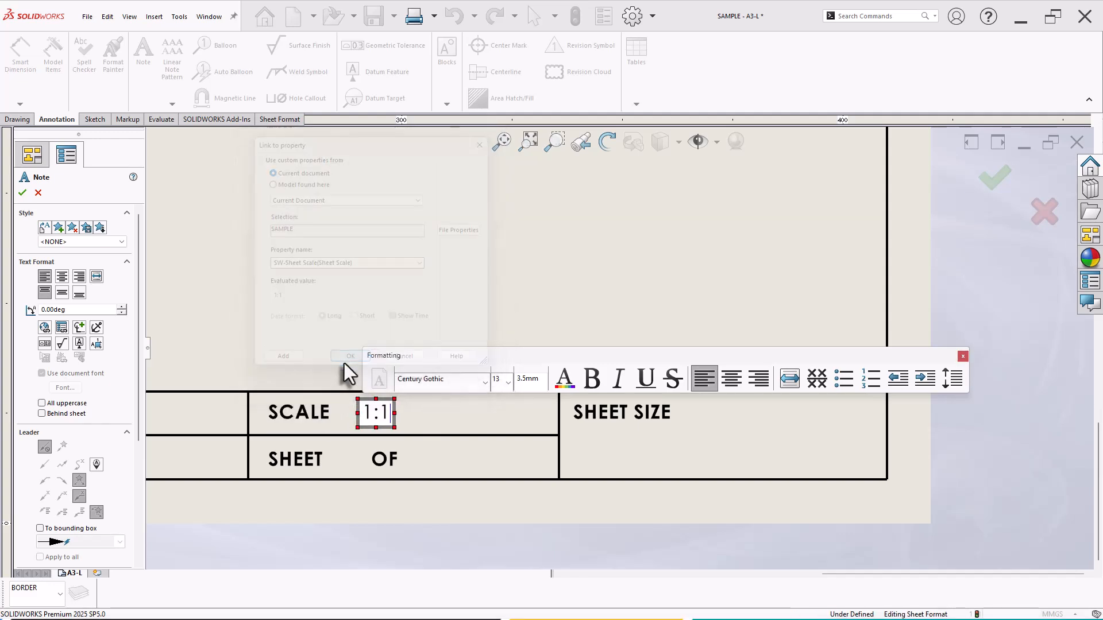
left_click(23, 193)
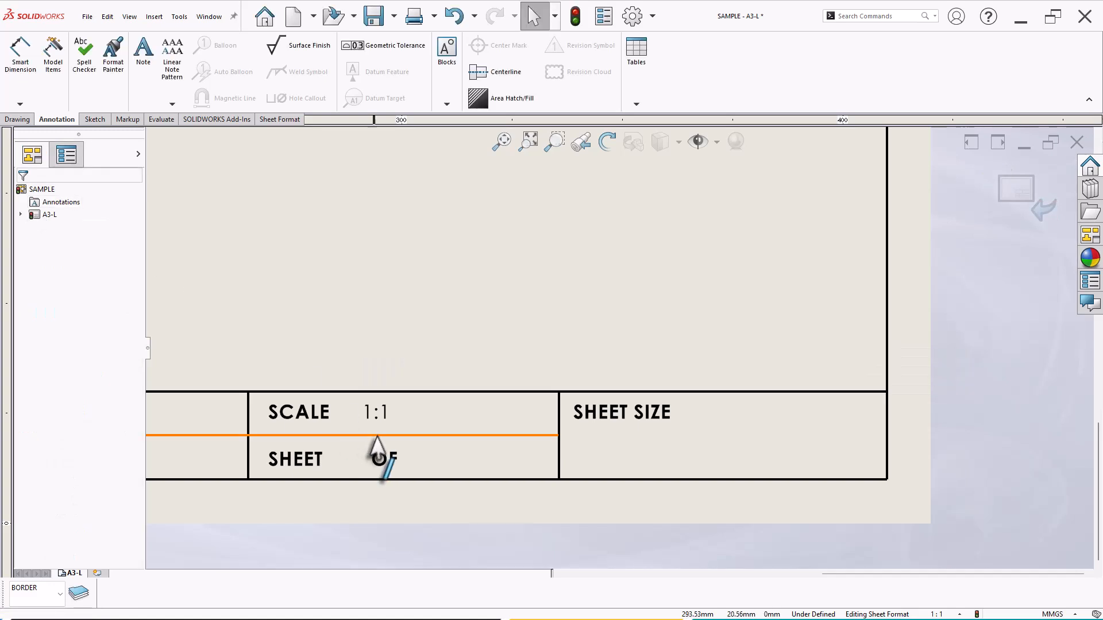
Place a note without leader between "SHEET" and "OF" and link it to the current document's SW-Current Sheet property.
scroll(332, 467, "down", 2)
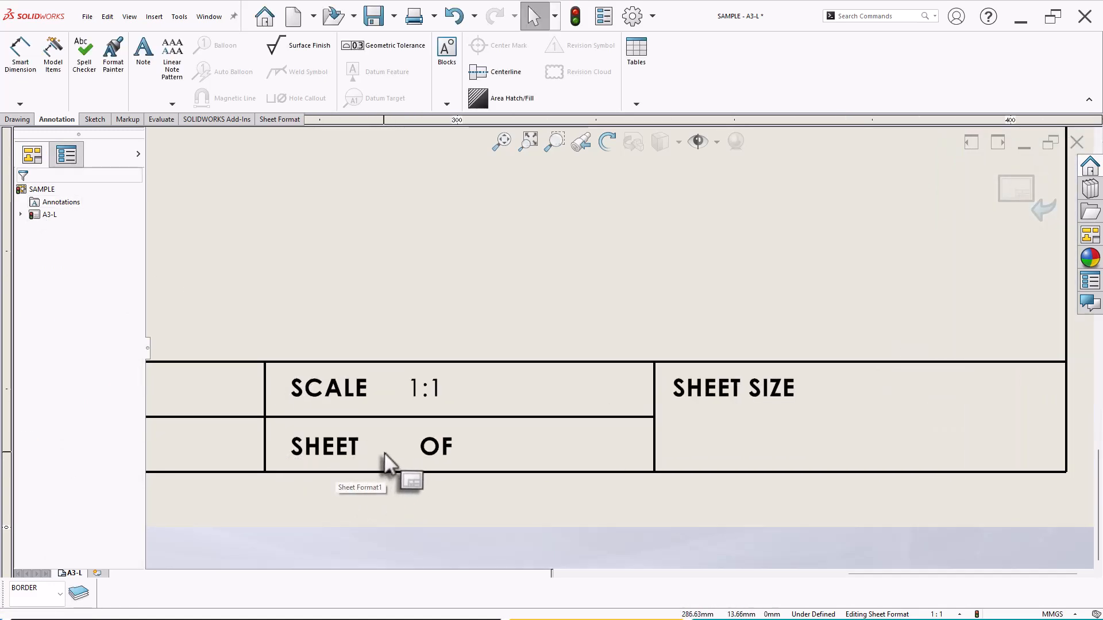
left_click(143, 49)
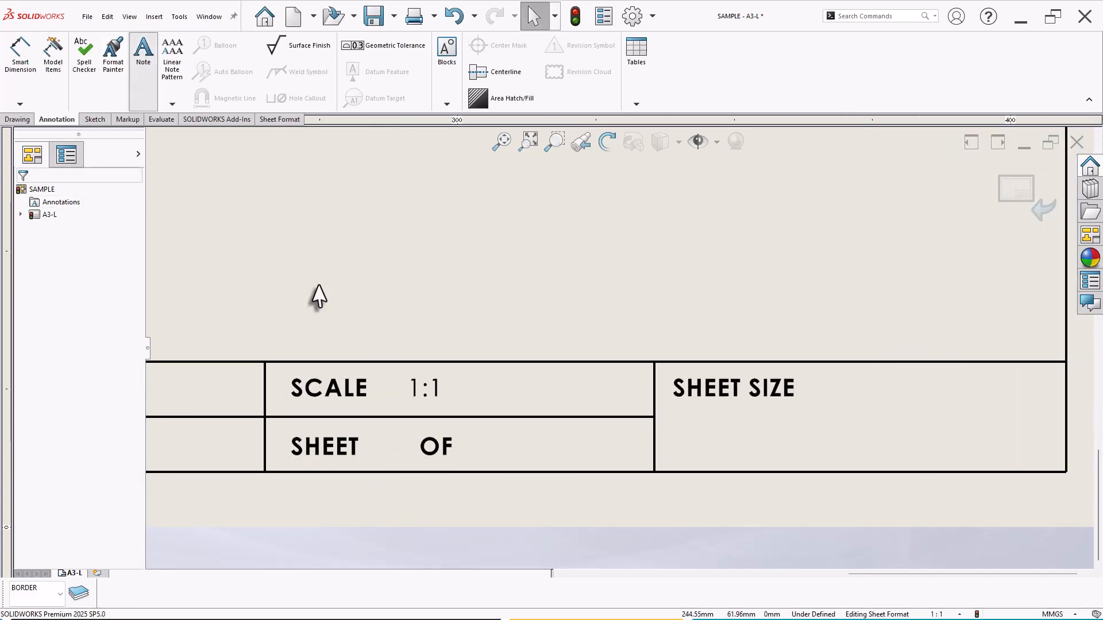
left_click(44, 431)
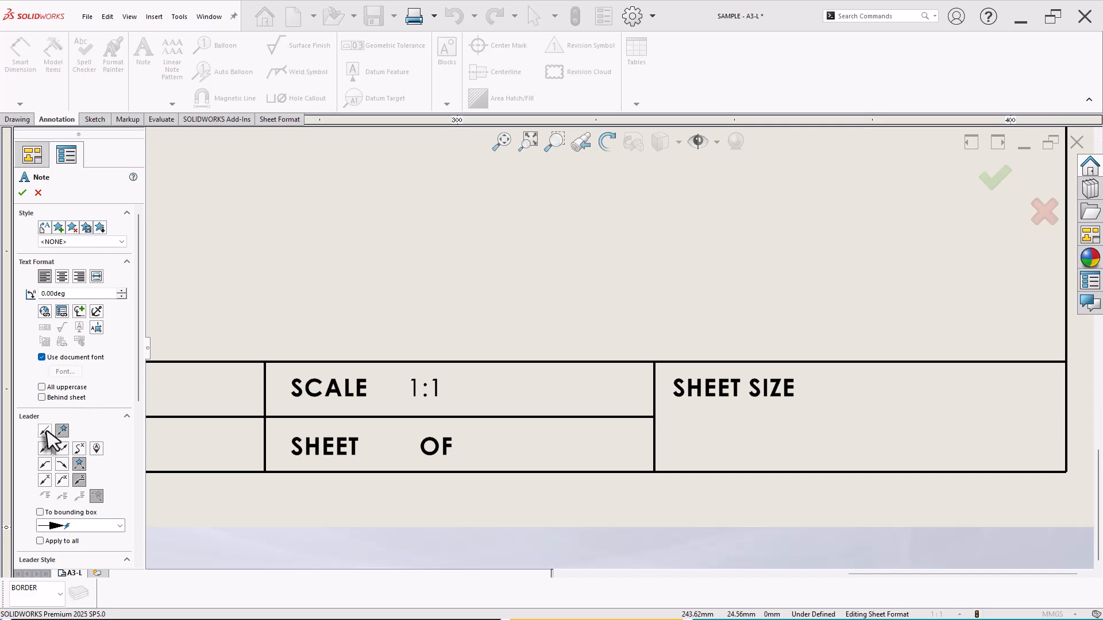
left_click(378, 439)
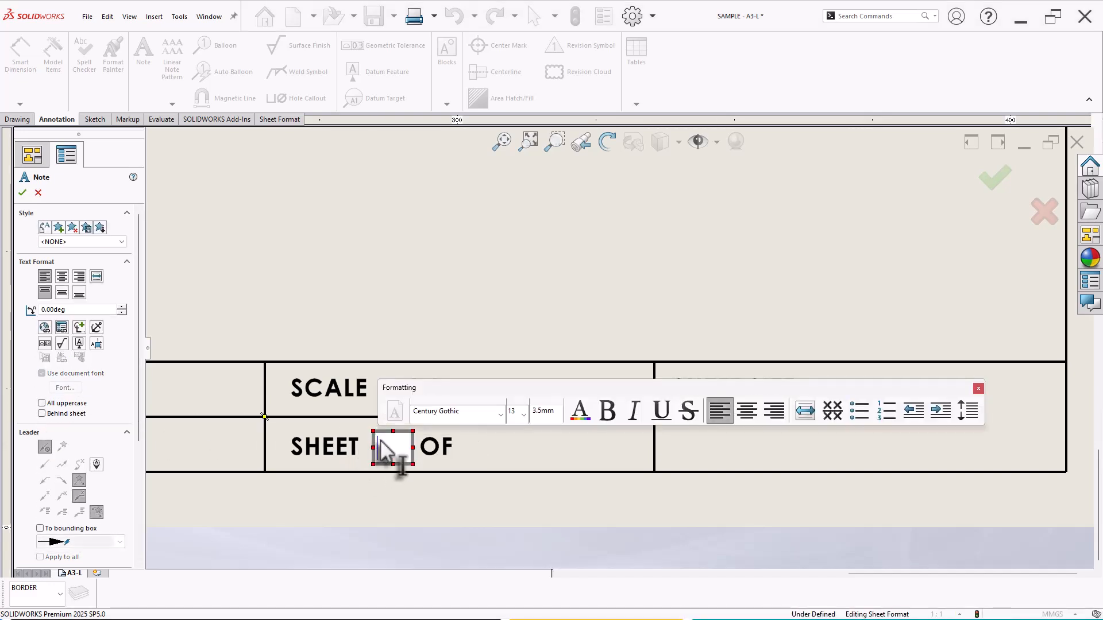
left_click(64, 327)
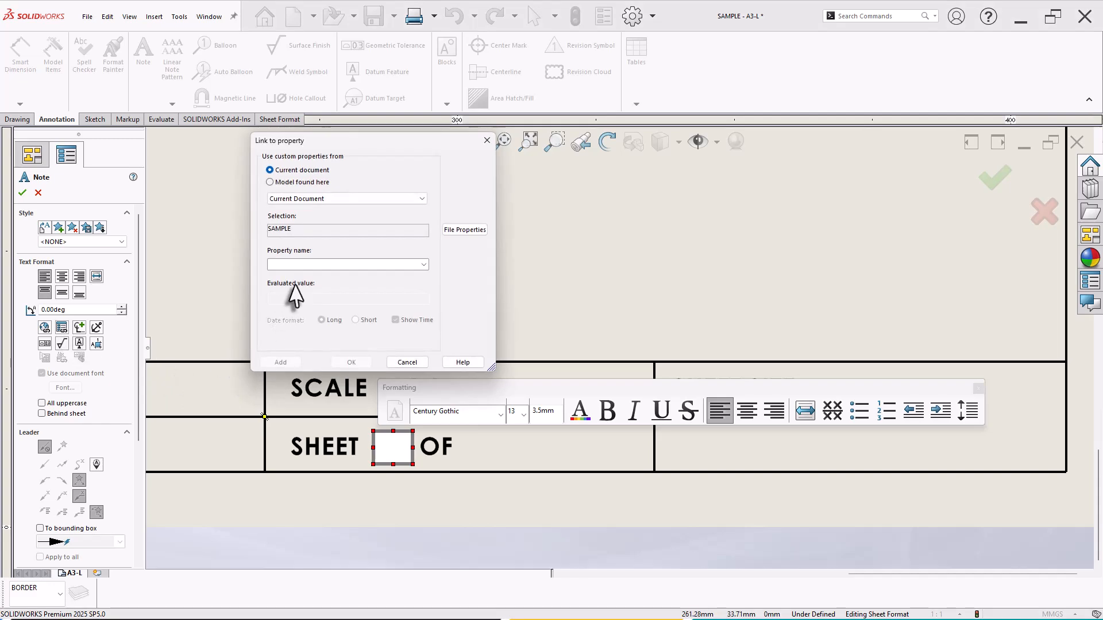
left_click(424, 264)
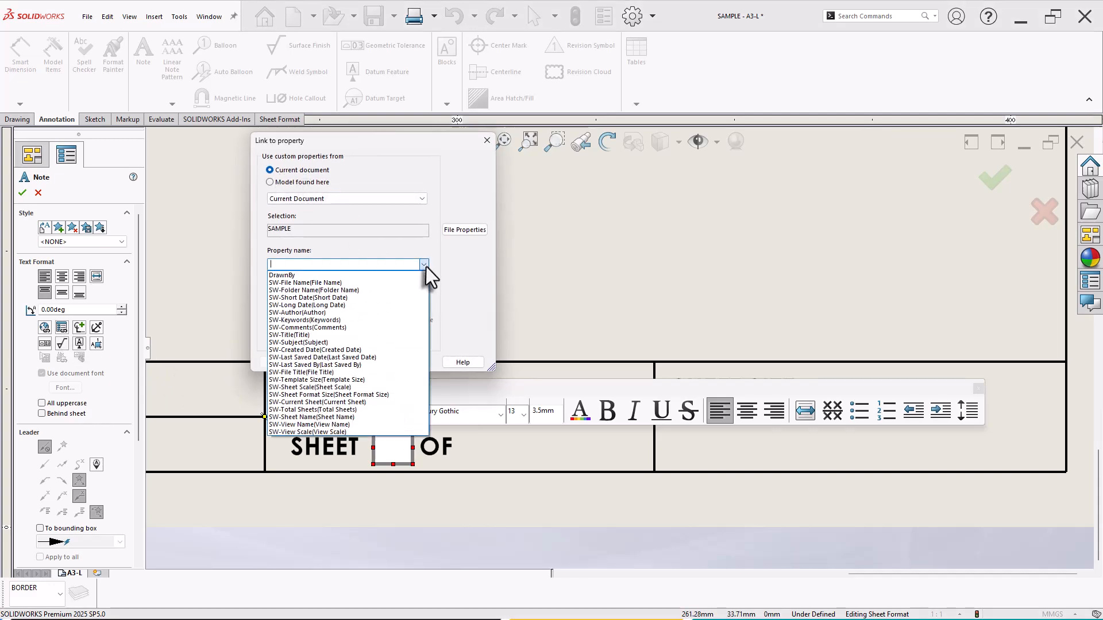
left_click(298, 403)
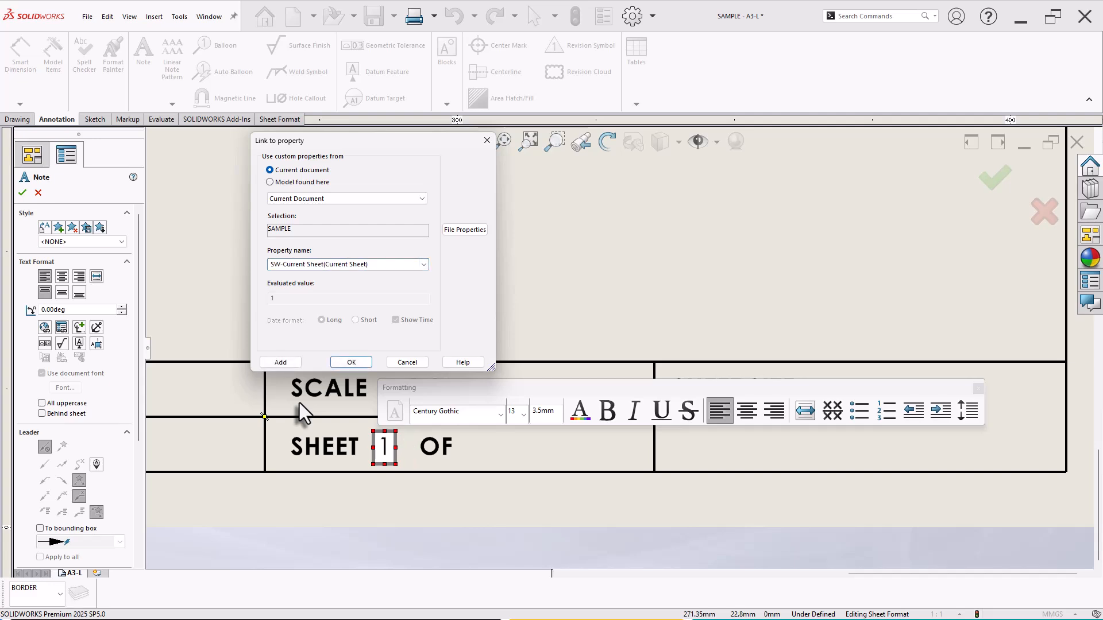
left_click(351, 362)
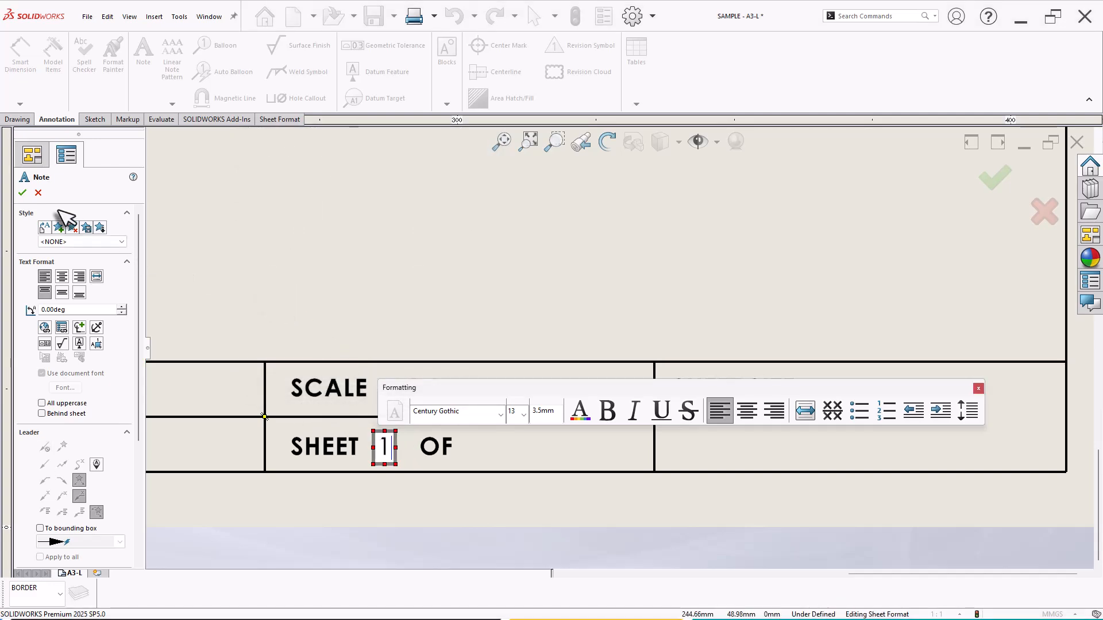
left_click(23, 193)
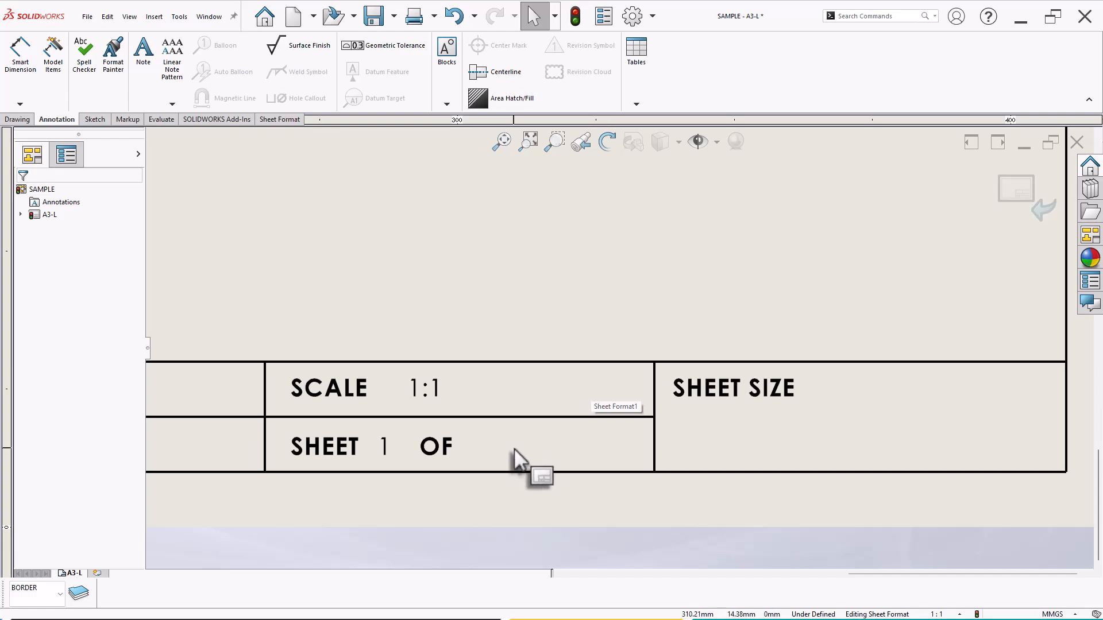
Place a note without leader after "OF" in the sheet cell and link it to the current document's SW-Total Sheets property.
left_click(143, 68)
left_click(46, 432)
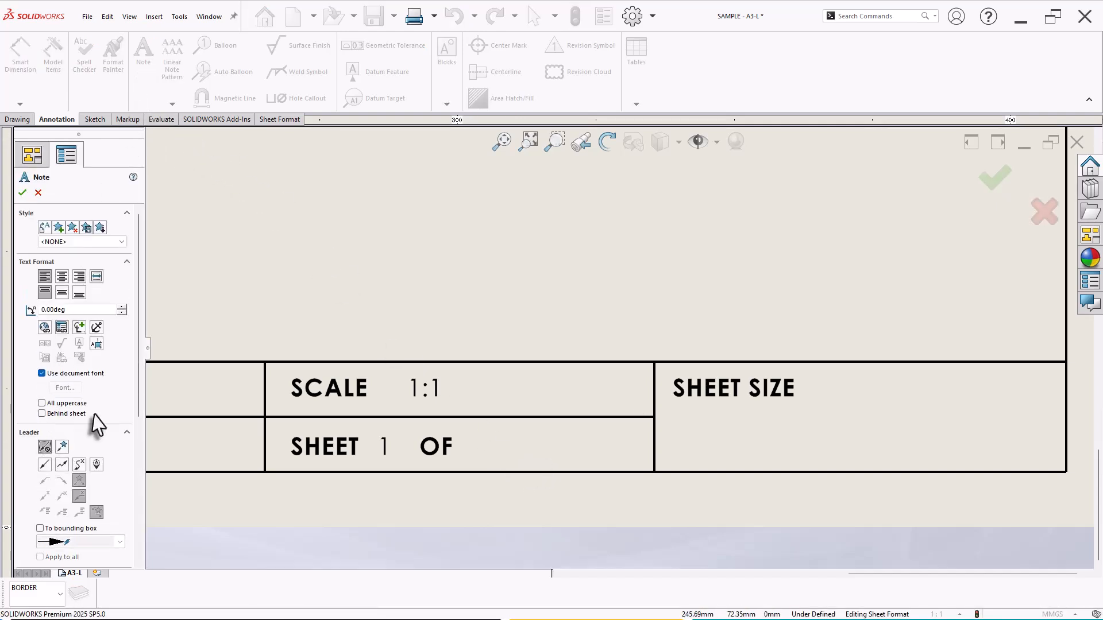
scroll(137, 365, "down", 1)
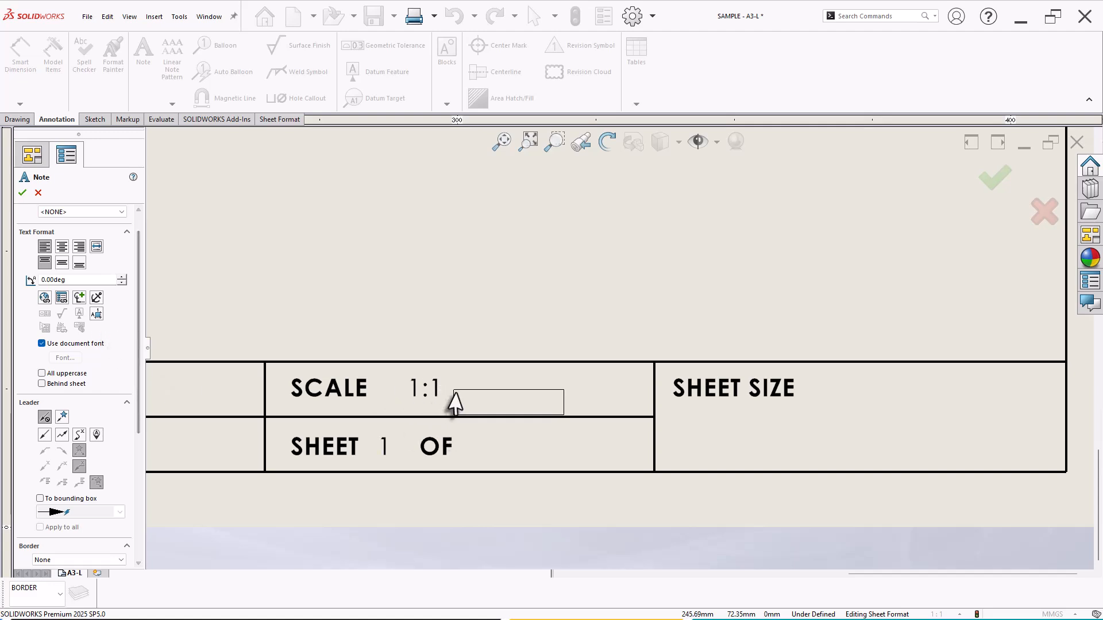
left_click(474, 433)
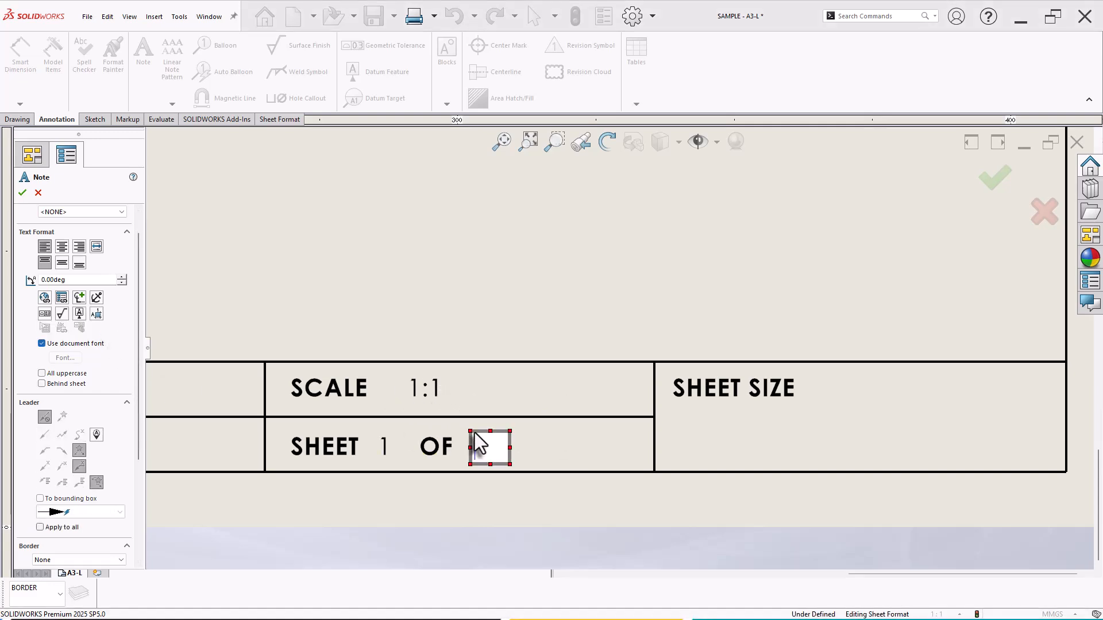
left_click(62, 299)
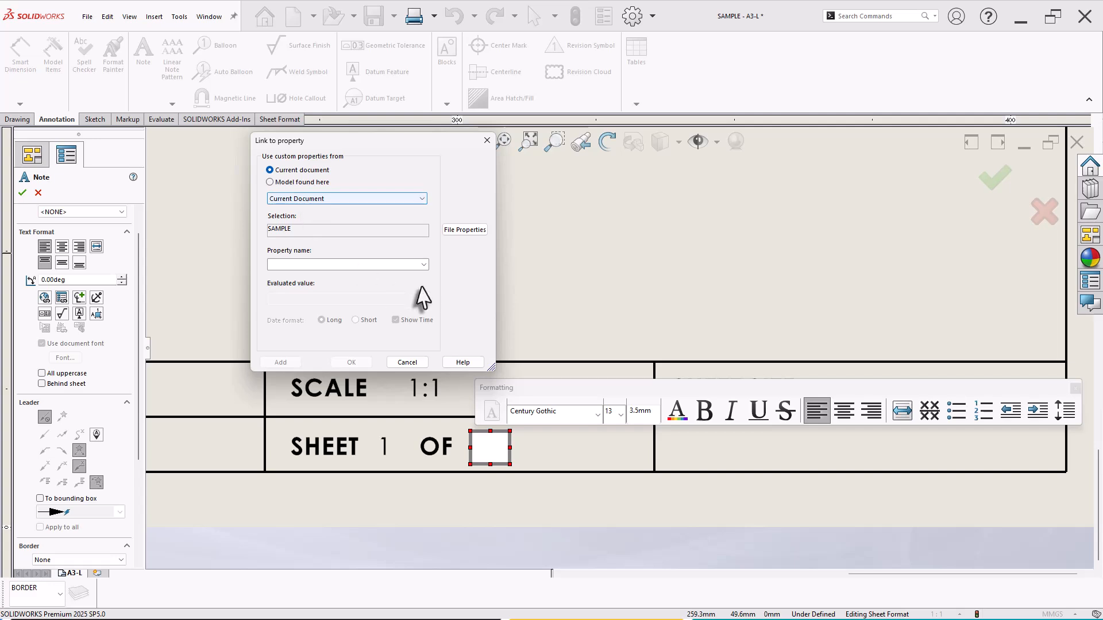
left_click(424, 265)
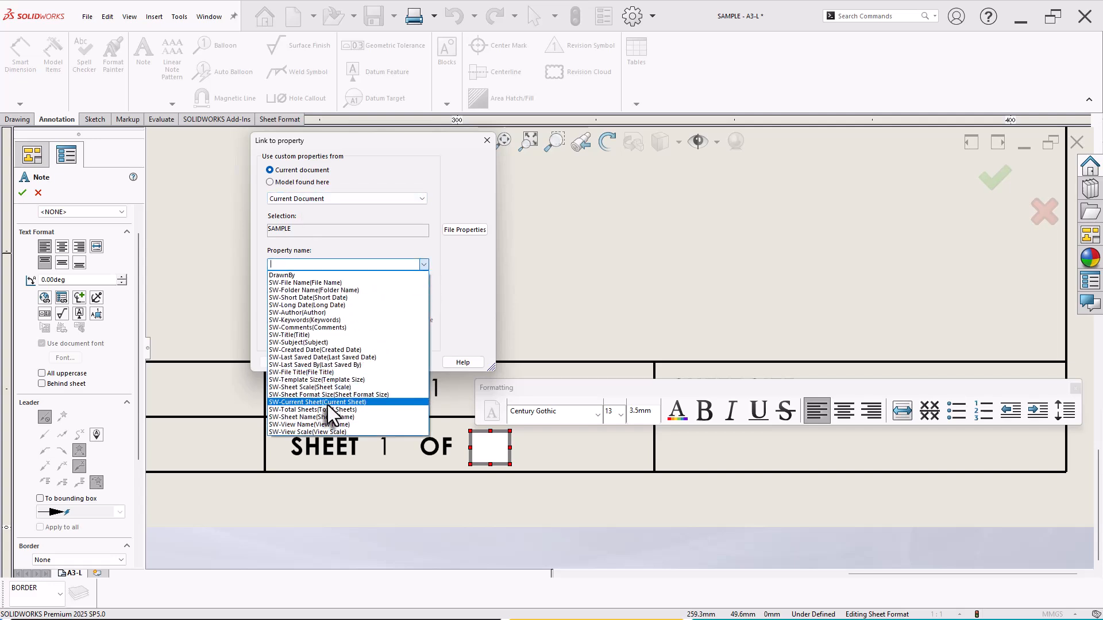
left_click(293, 410)
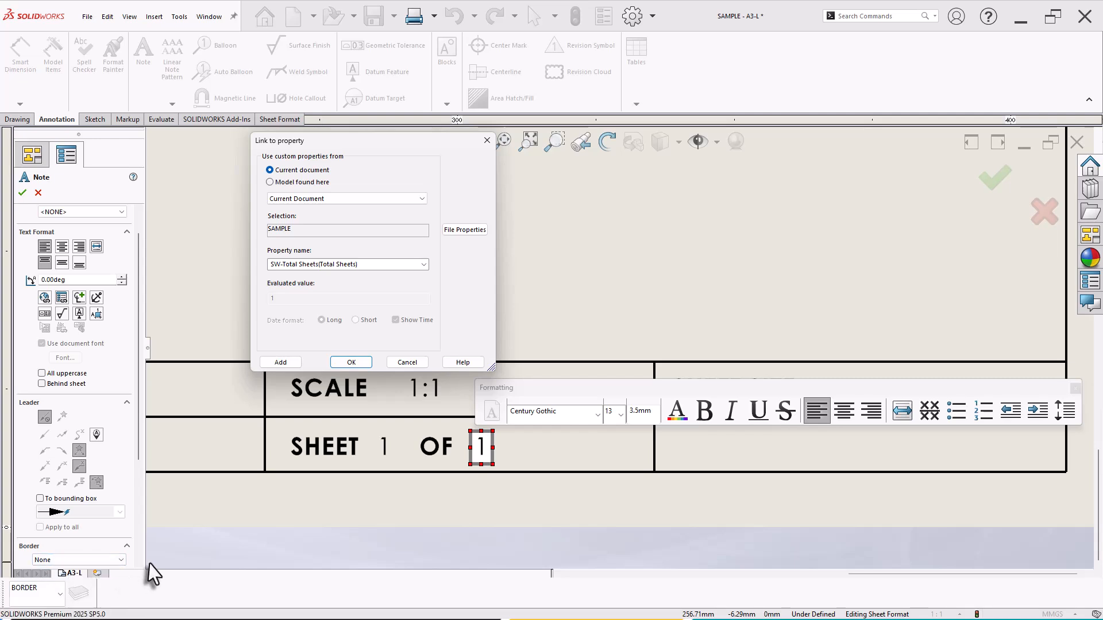
left_click(354, 362)
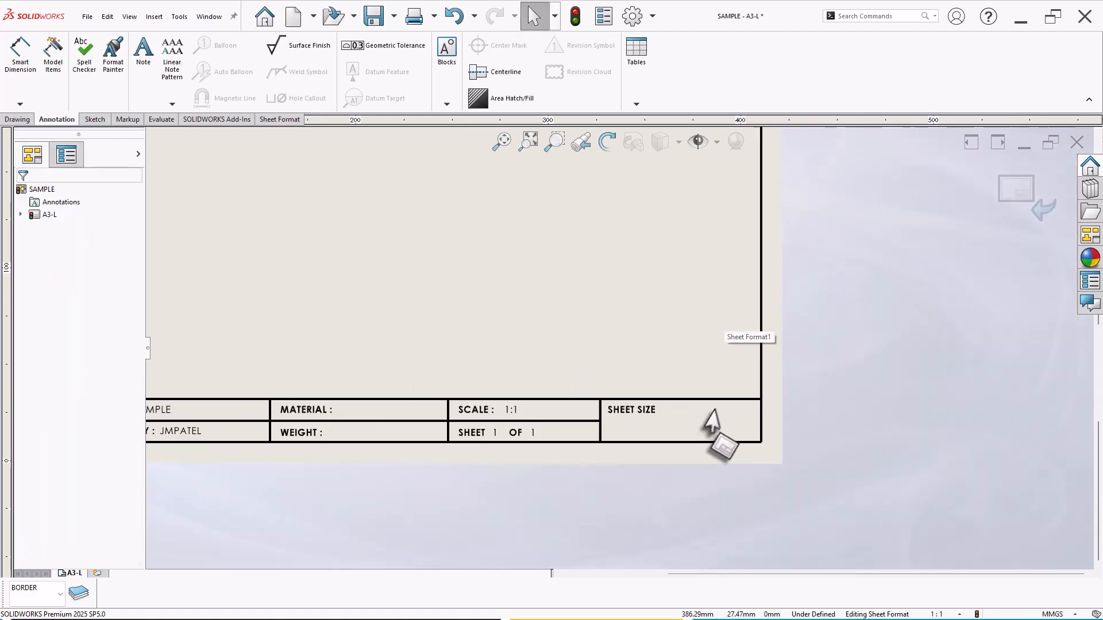
Place a note without leader in the "SHEET SIZE" cell and link it to the current document's SW-Template Size property.
scroll(713, 423, "down", 5)
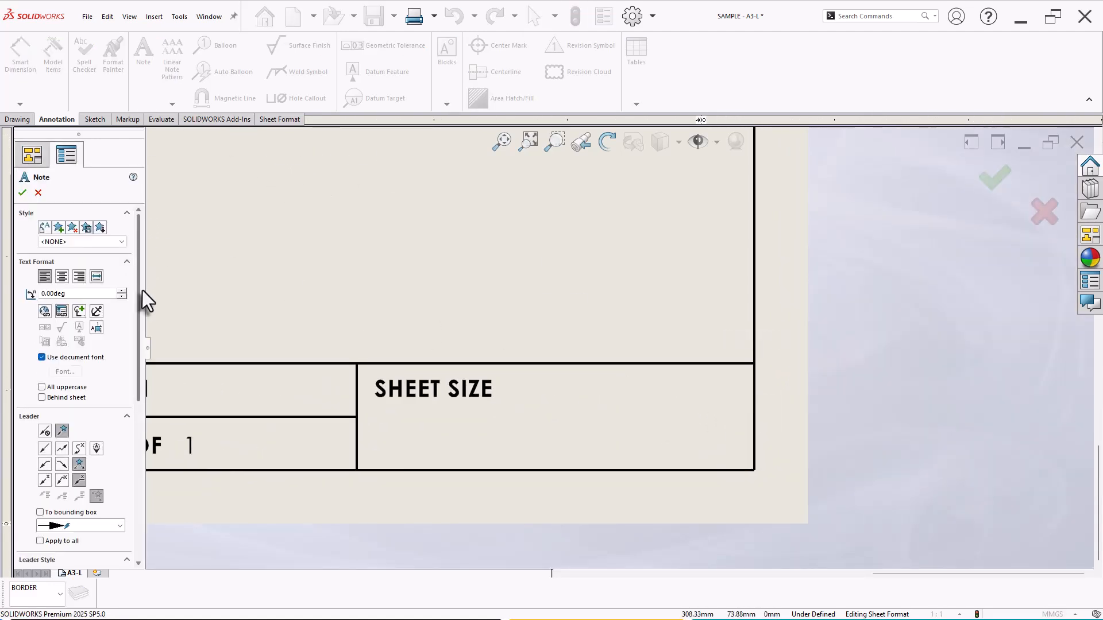
left_click(44, 430)
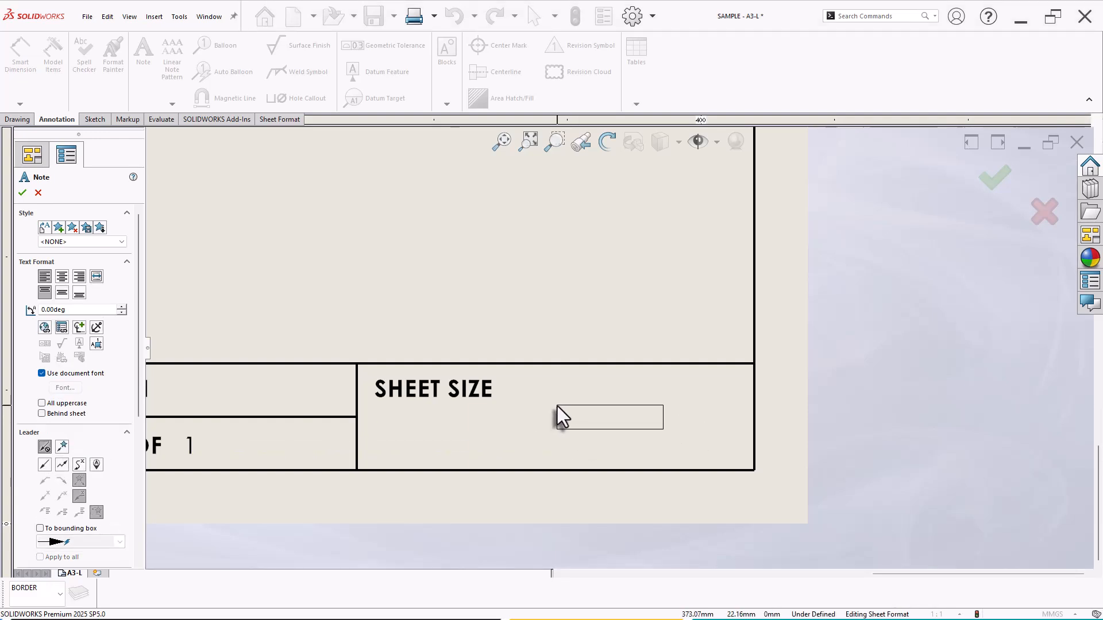
left_click(557, 406)
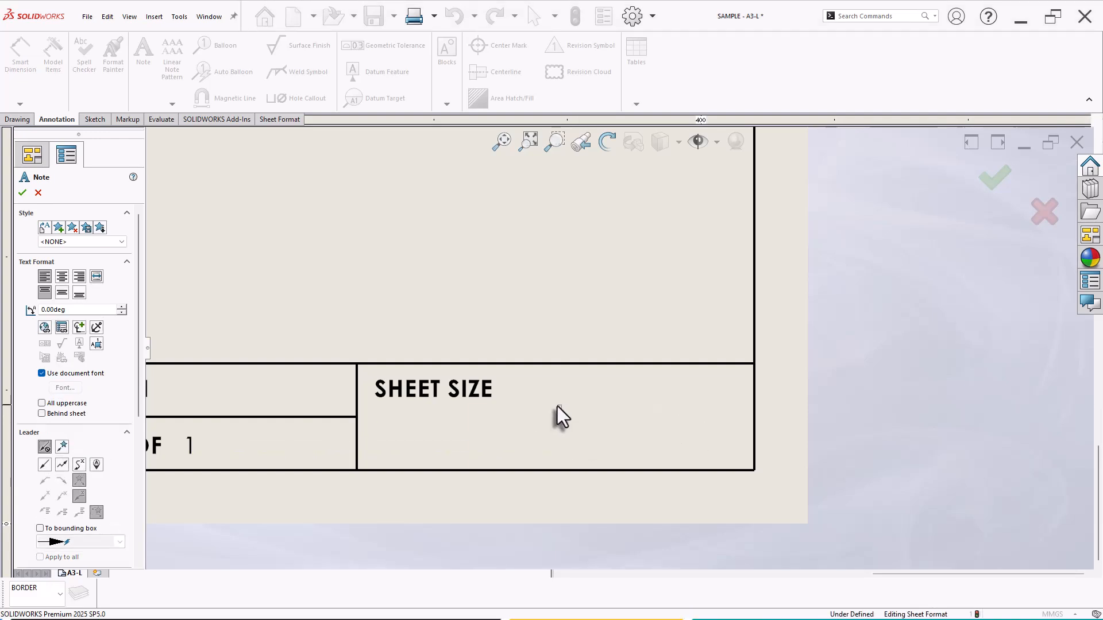
left_click(62, 327)
left_click(344, 264)
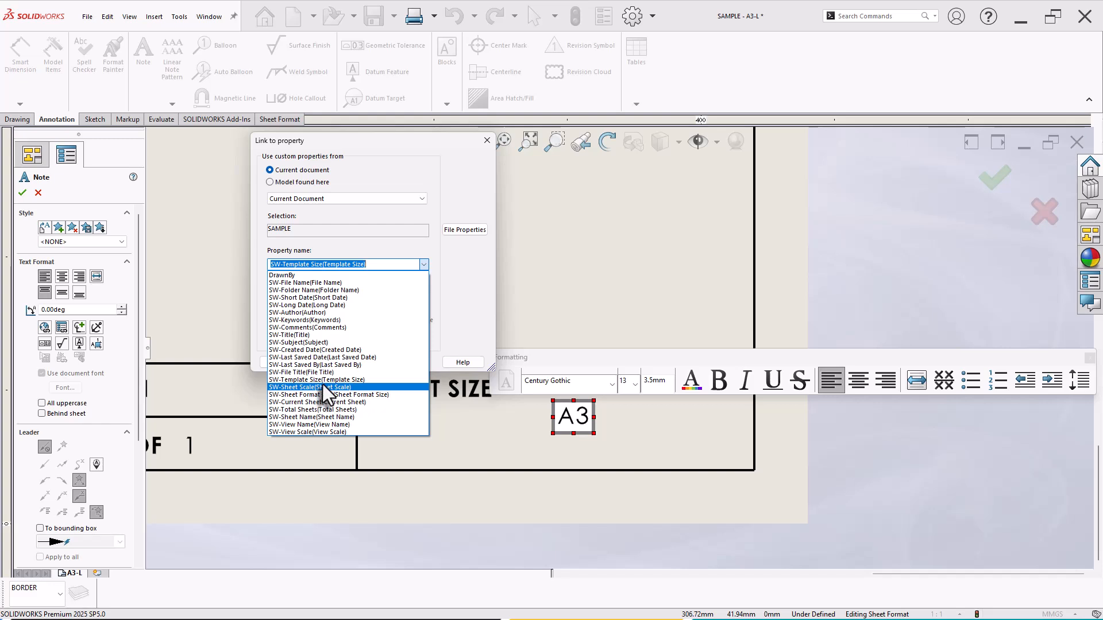
left_click(337, 380)
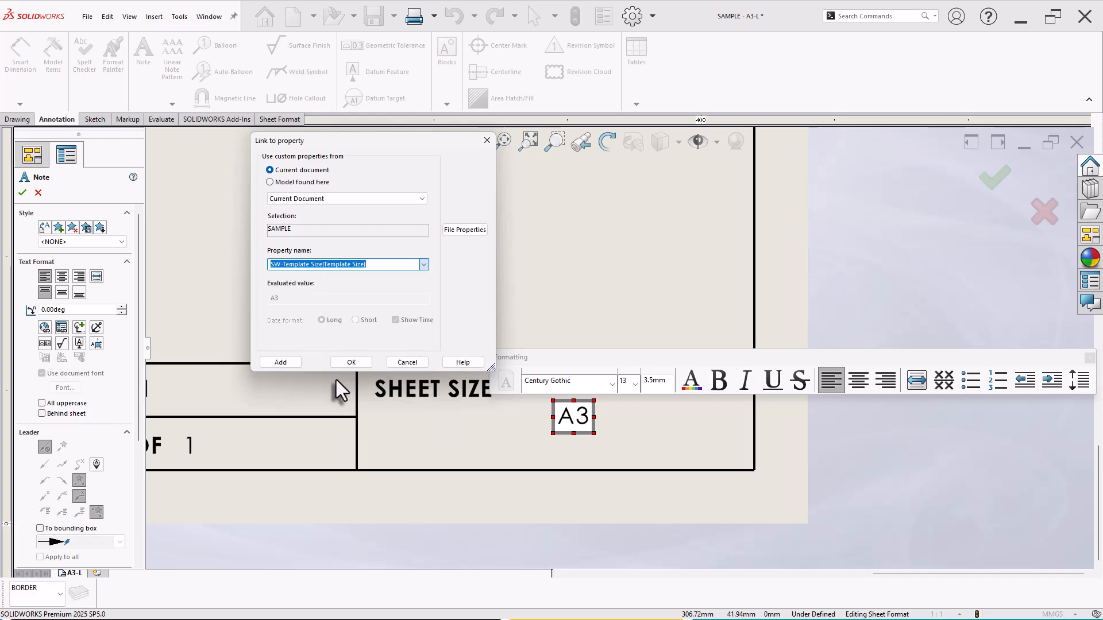
left_click(349, 362)
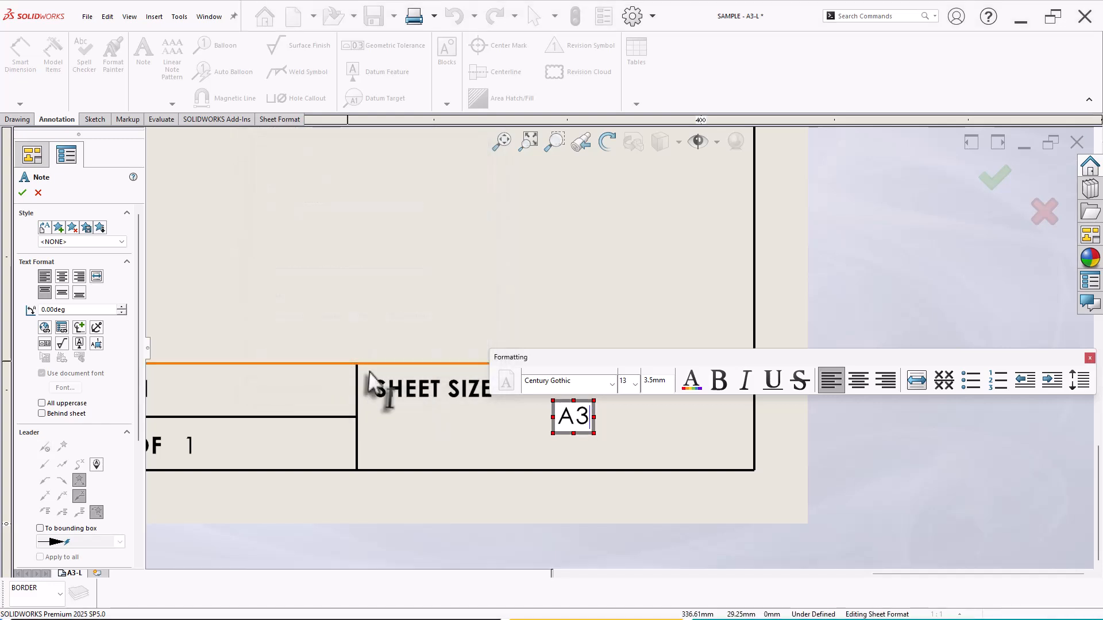
Format the sheet size note as bold at size 36 and reposition it beside the "SHEET SIZE" label within its cell.
double_click(565, 424)
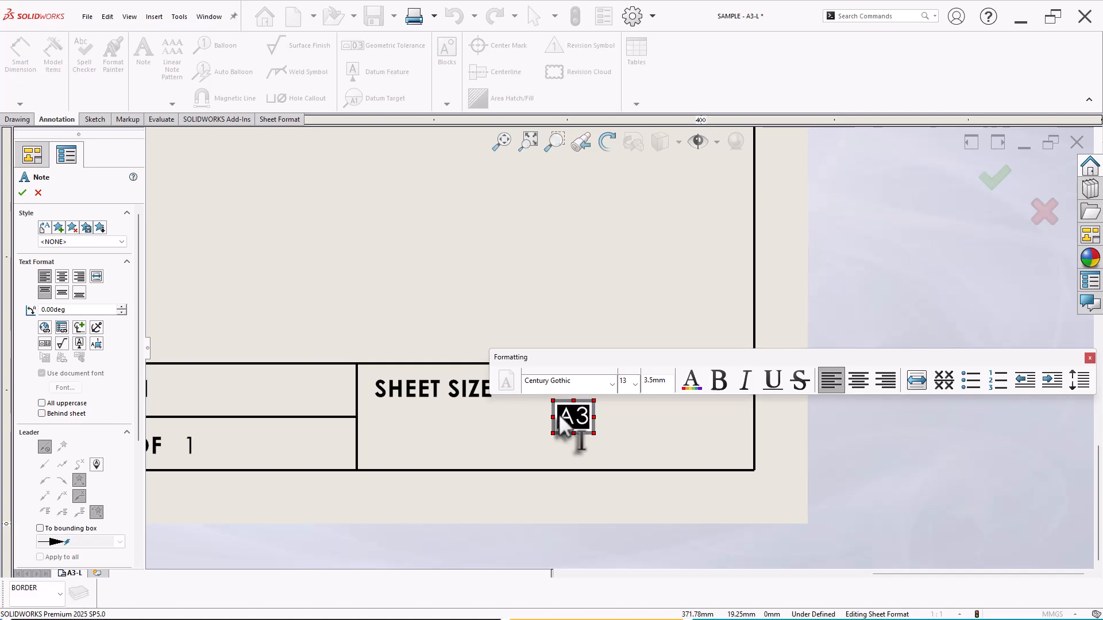
left_click(635, 384)
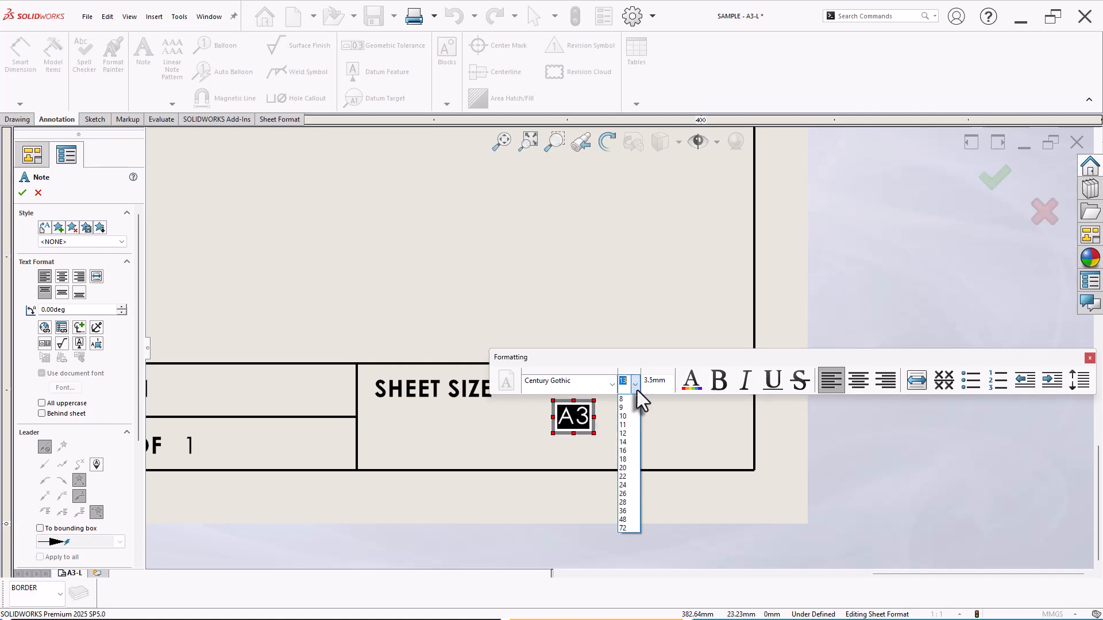
left_click(625, 512)
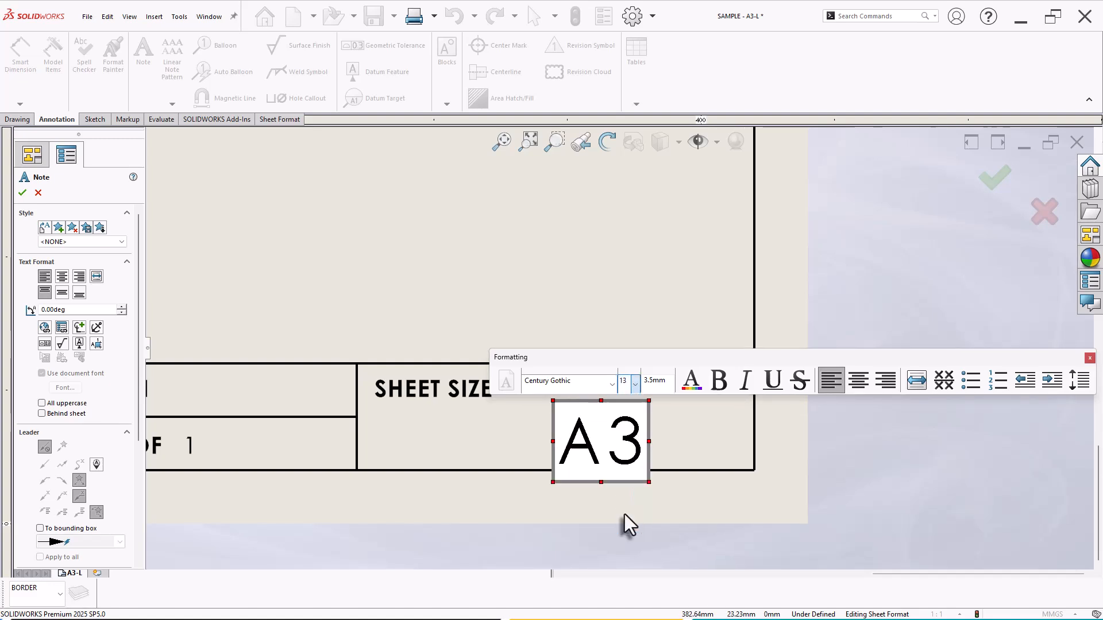
left_click(720, 380)
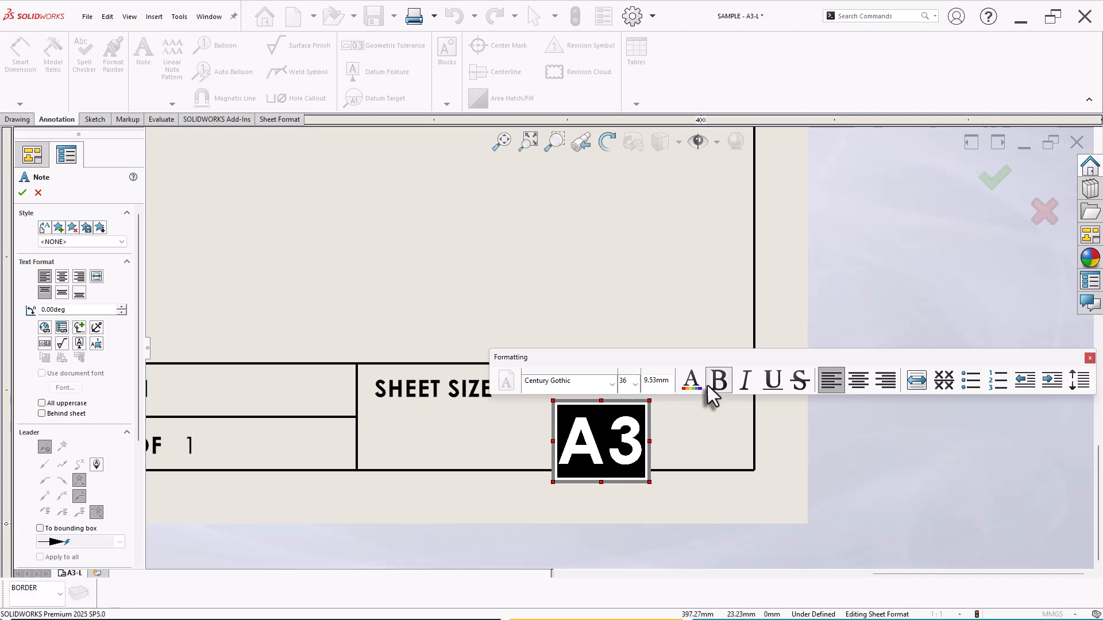
left_click(22, 193)
left_click_drag(589, 440, 571, 422)
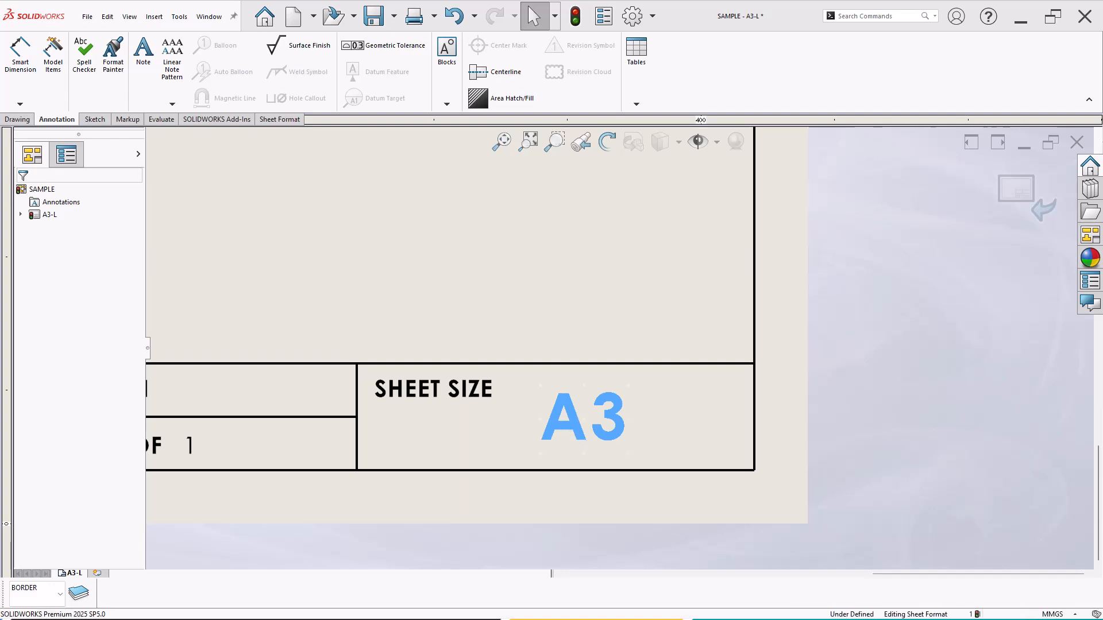
left_click(522, 297)
Exit sheet format editing, return to the drawing sheet and save the drawing.
scroll(443, 295, "up", 5)
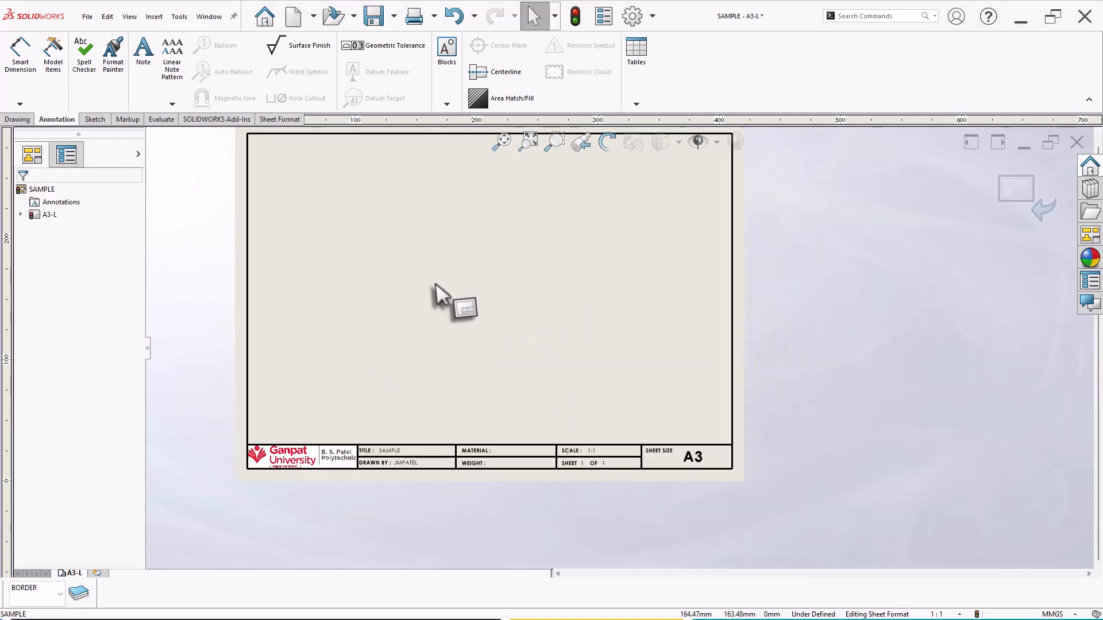
scroll(437, 292, "down", 1)
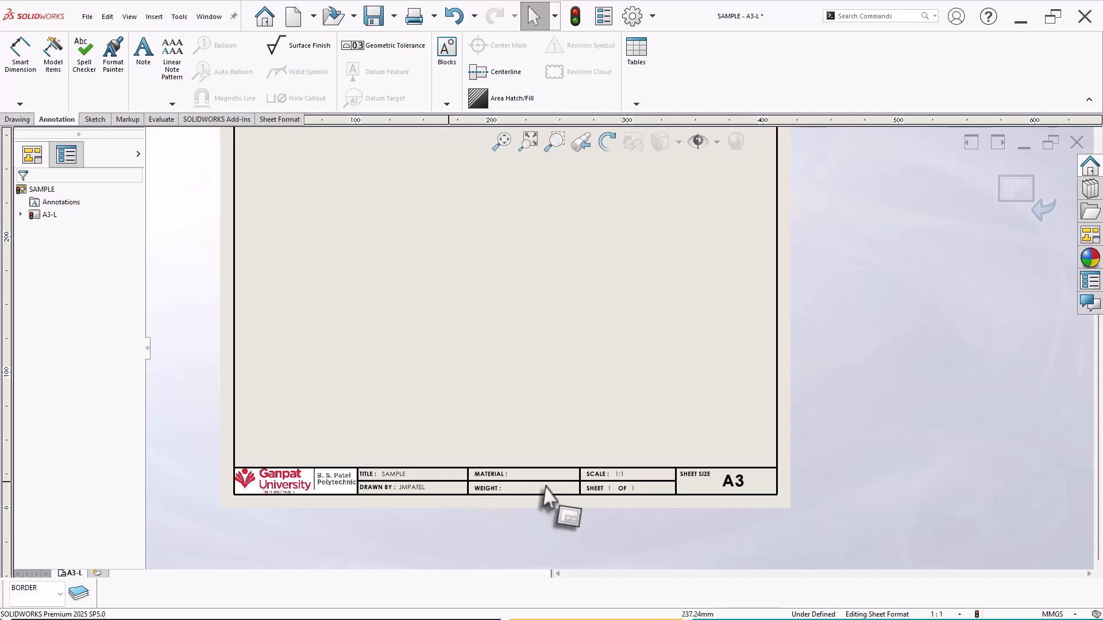
scroll(528, 483, "down", 2)
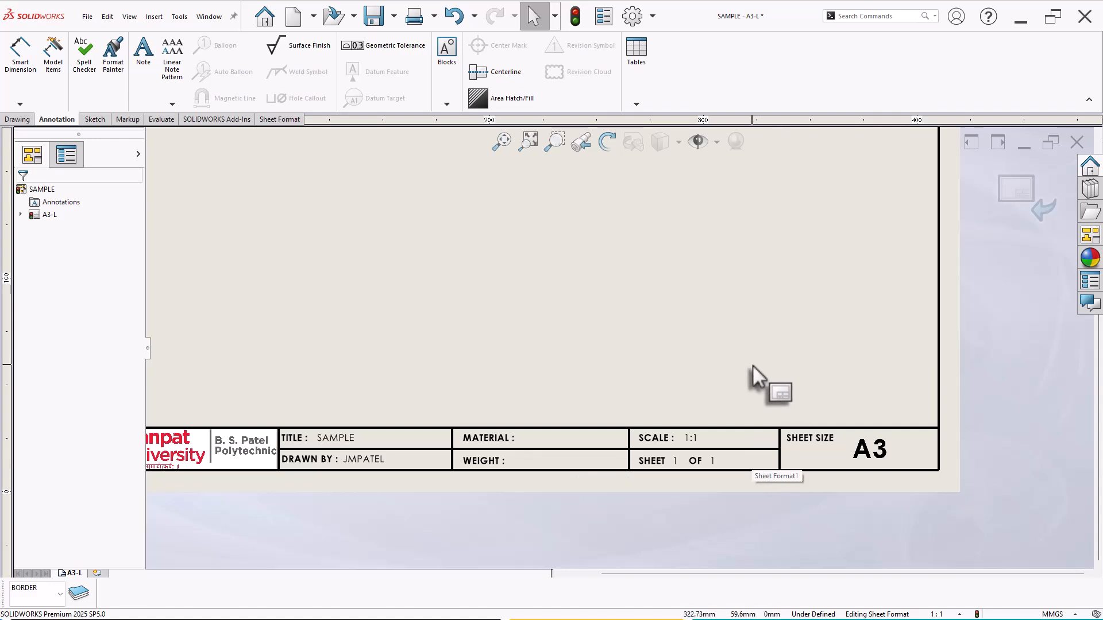
key("z")
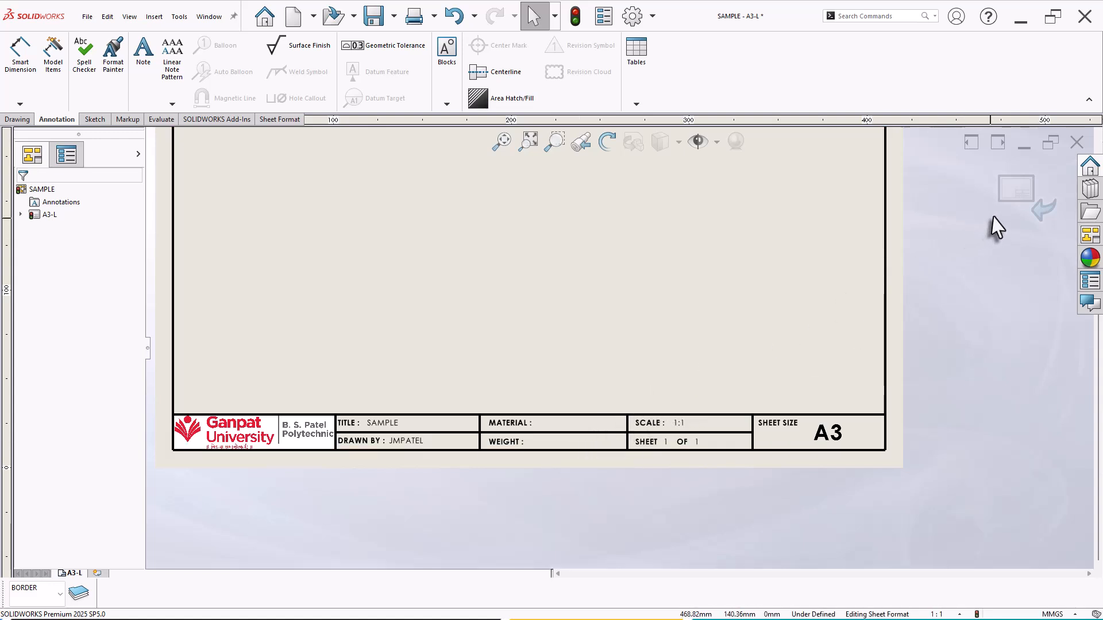
left_click(1019, 195)
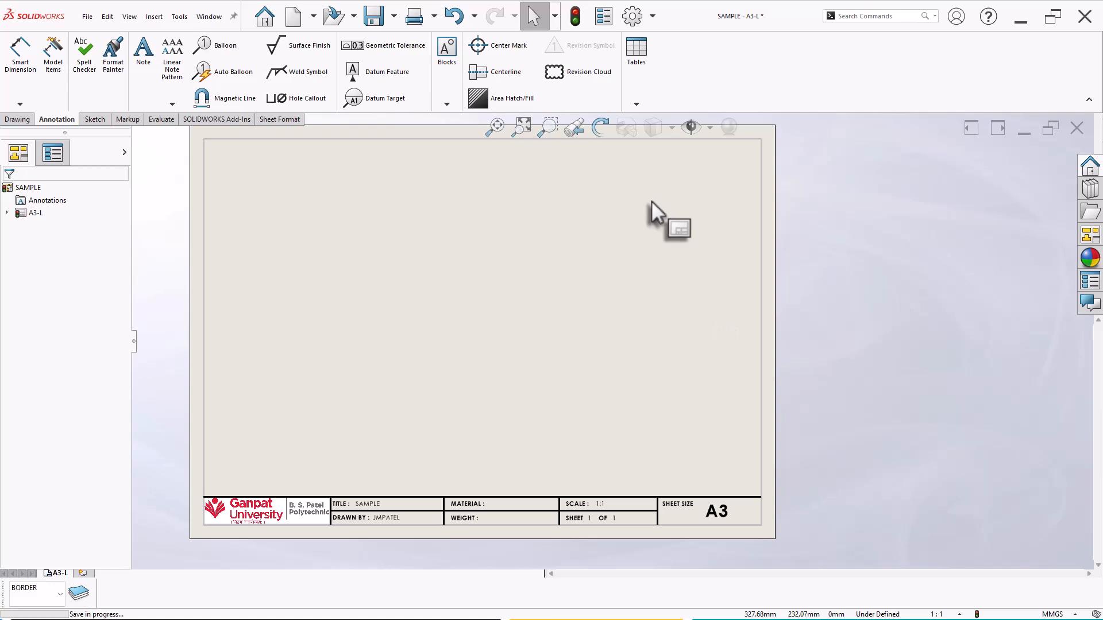
Insert a model view of Angled Base.SLDPRT from the "3. Create Part Drawing" folder in the upper-left area of the sheet.
left_click(17, 119)
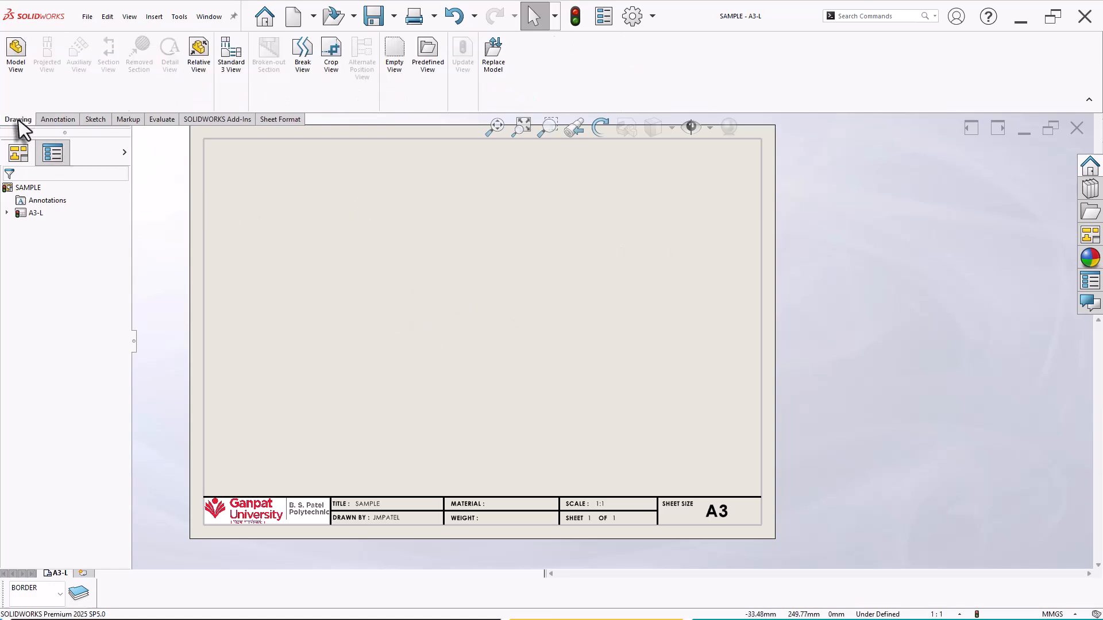
left_click(18, 63)
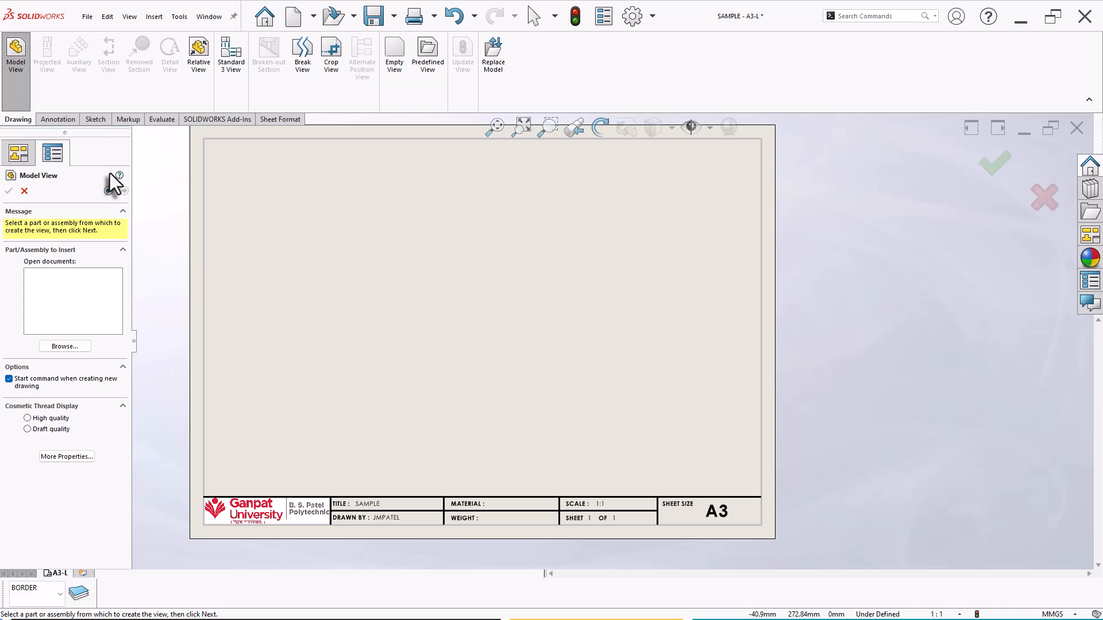
left_click(84, 349)
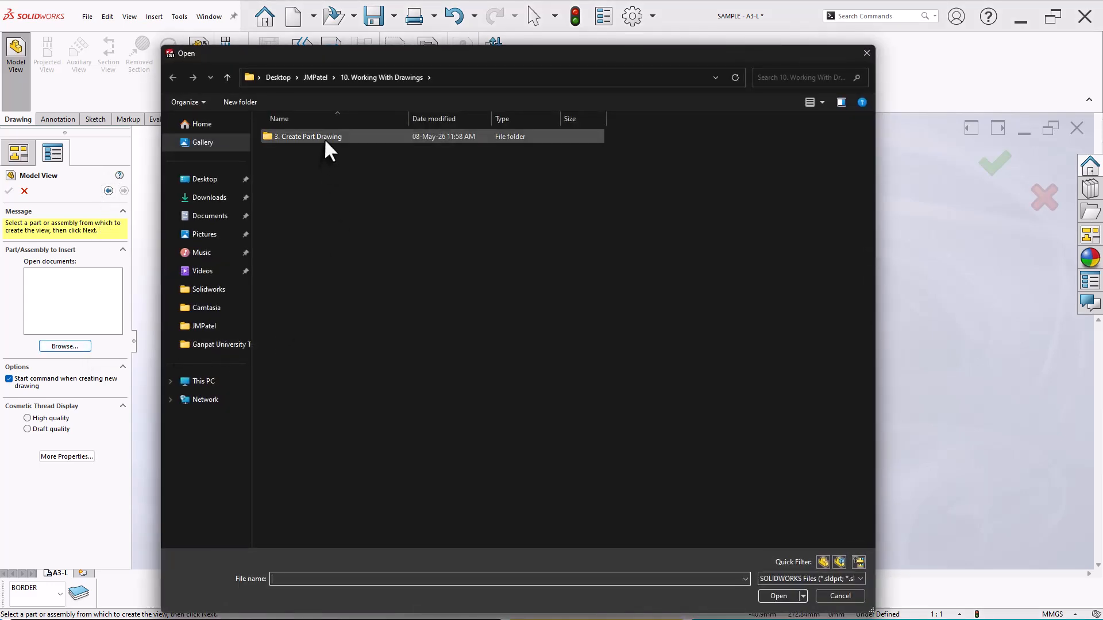
double_click(324, 138)
left_click(302, 139)
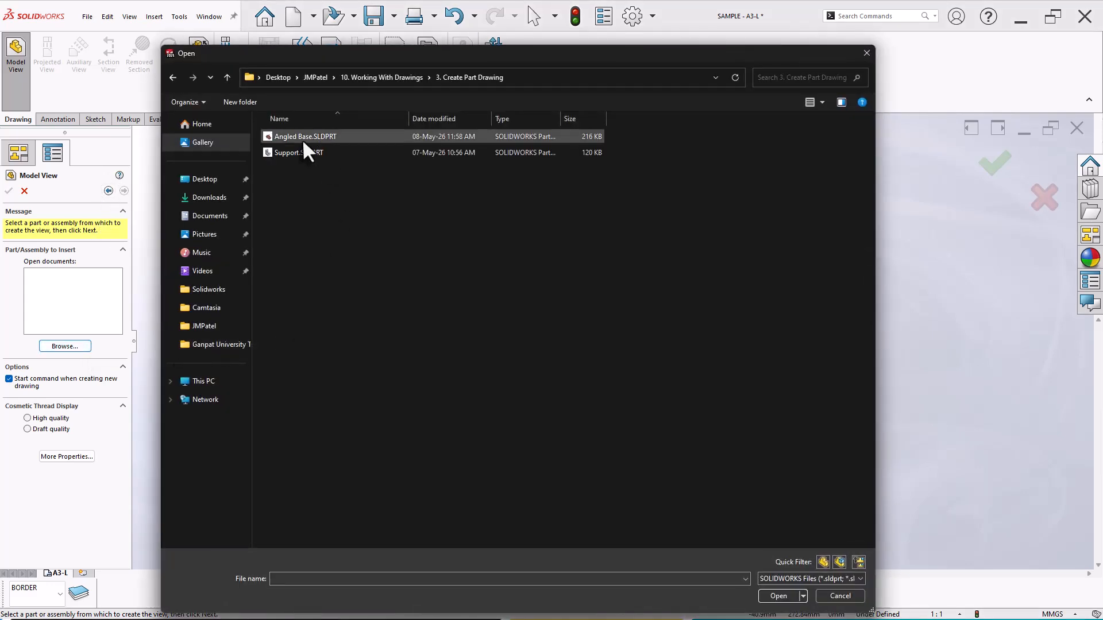
left_click(778, 596)
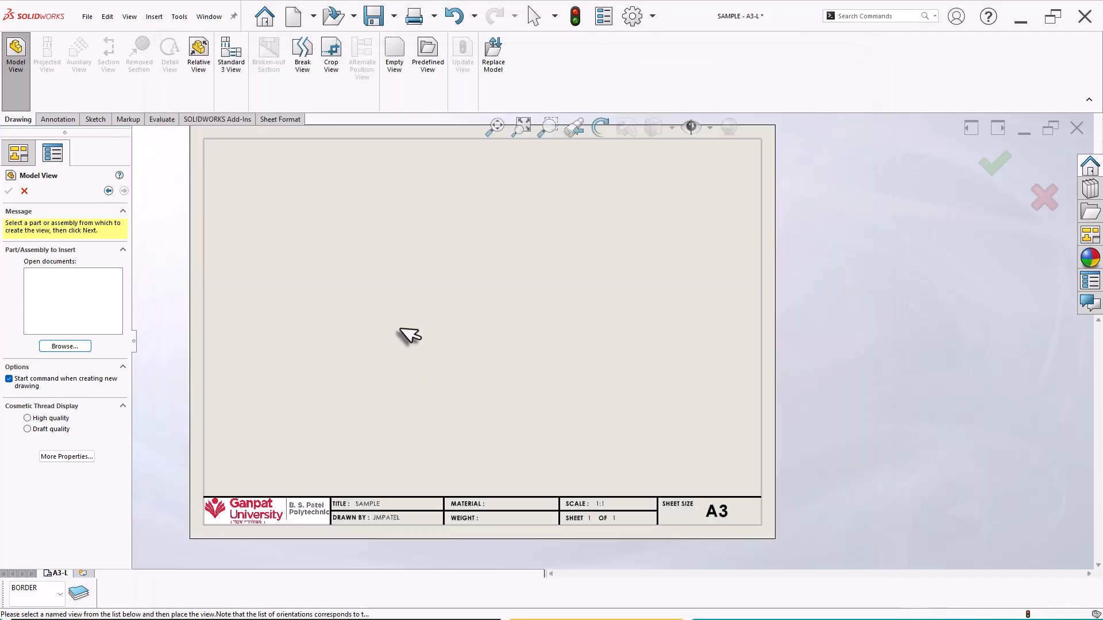
left_click(356, 261)
left_click(9, 191)
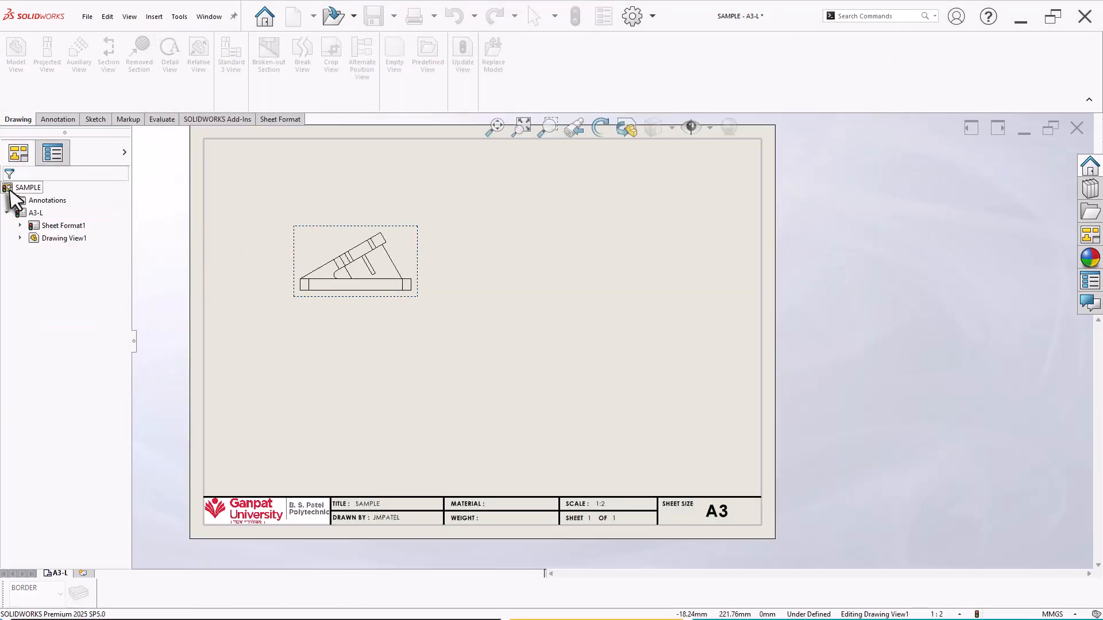
Examine the placed model view and the scale, material and weight cells of the title block.
scroll(525, 351, "down", 1)
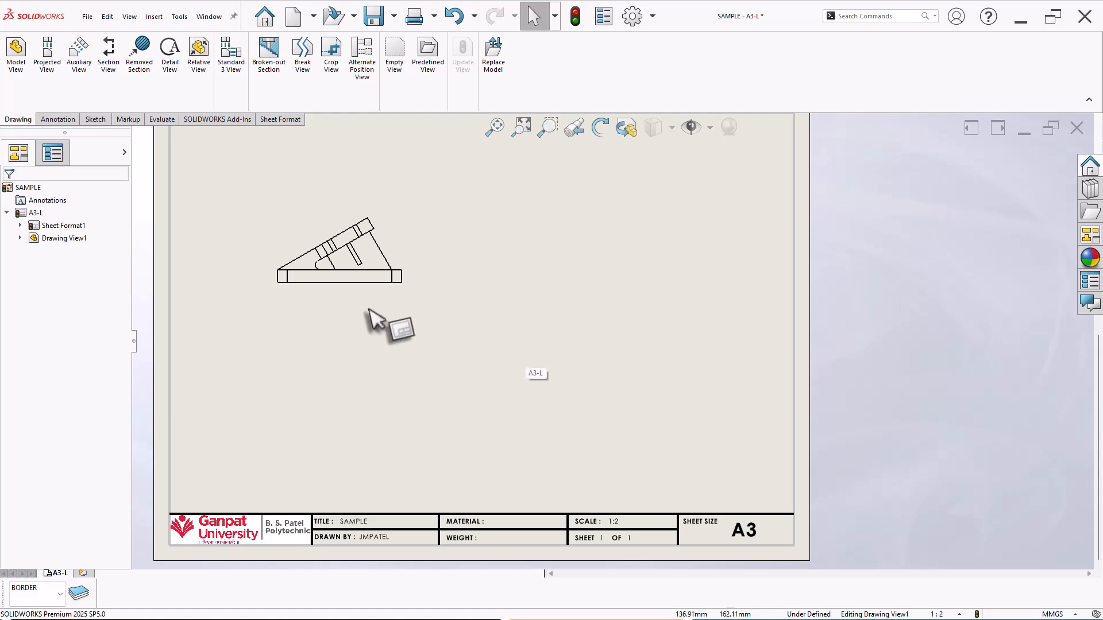
key("z")
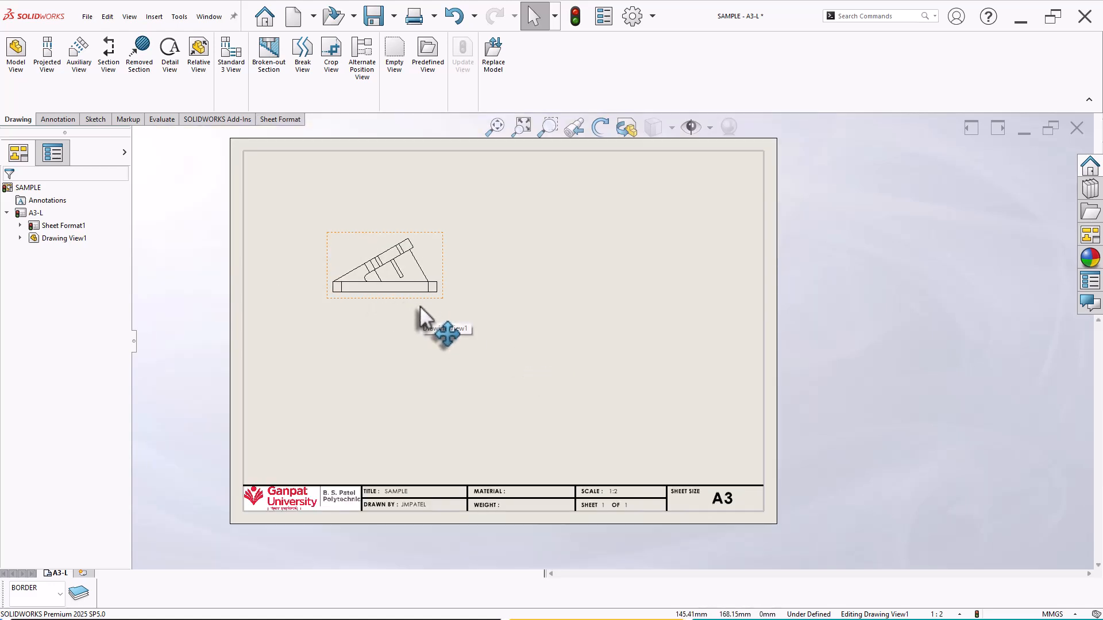
scroll(566, 515, "down", 2)
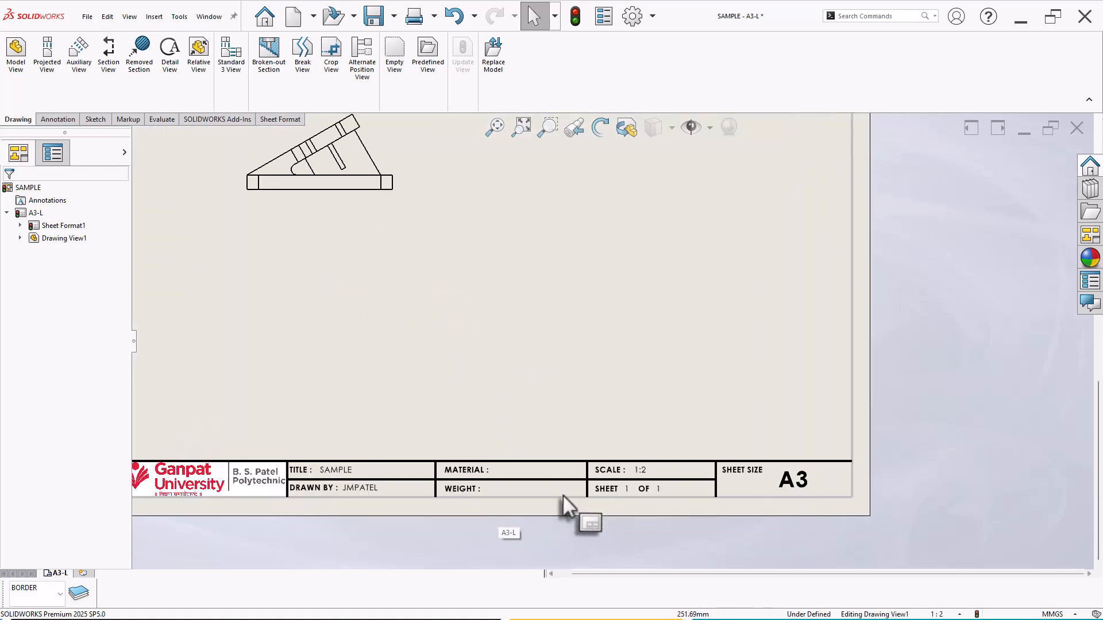
scroll(563, 495, "down", 1)
scroll(517, 334, "up", 3)
scroll(658, 196, "down", 1)
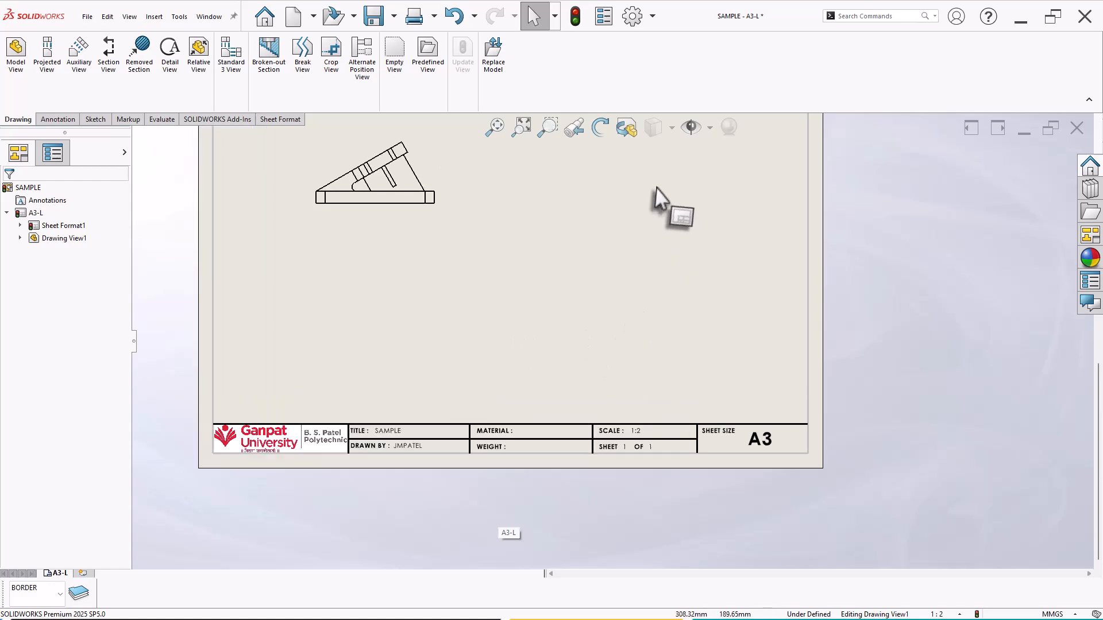
scroll(655, 186, "down", 1)
scroll(657, 422, "down", 1)
scroll(586, 489, "down", 1)
scroll(514, 483, "down", 1)
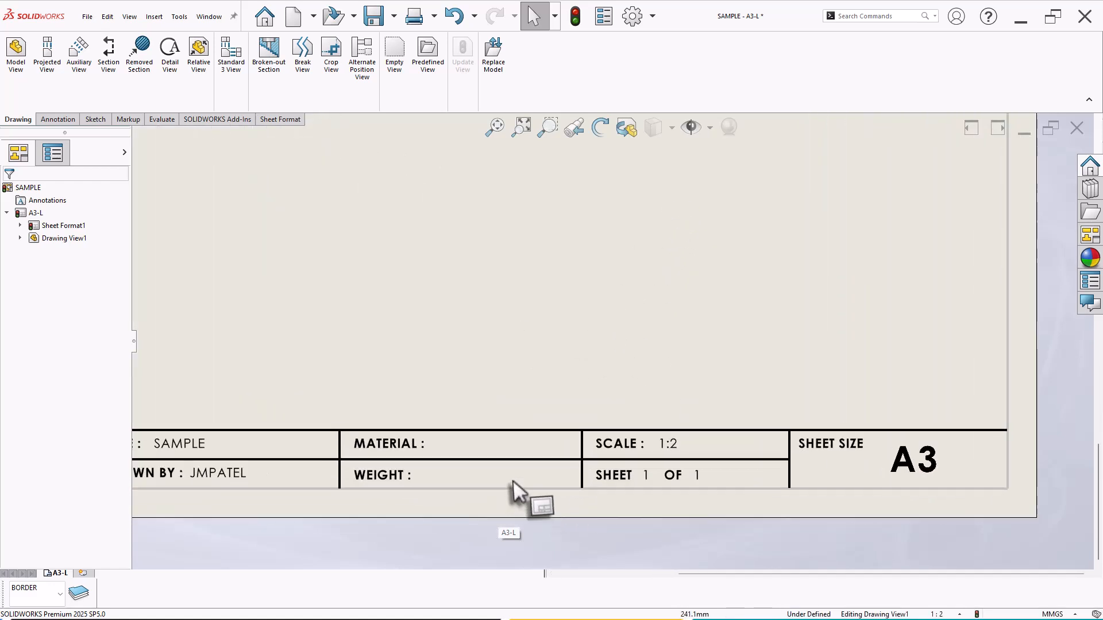
Reopen the sheet format for editing and place a note without leader after the "MATERIAL :" label.
right_click(419, 214)
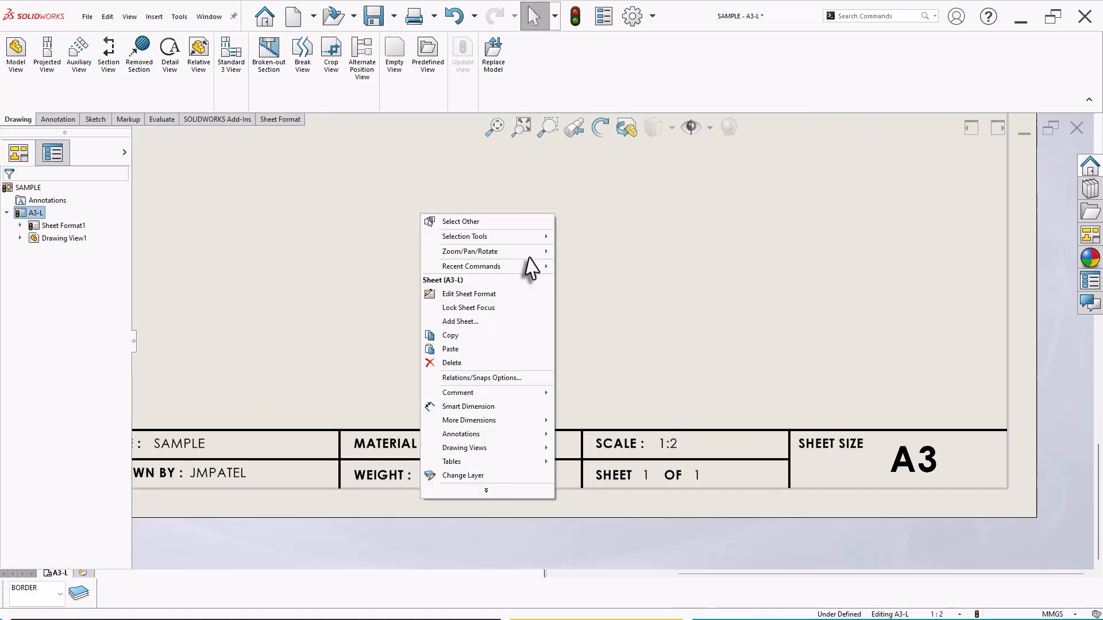
left_click(518, 298)
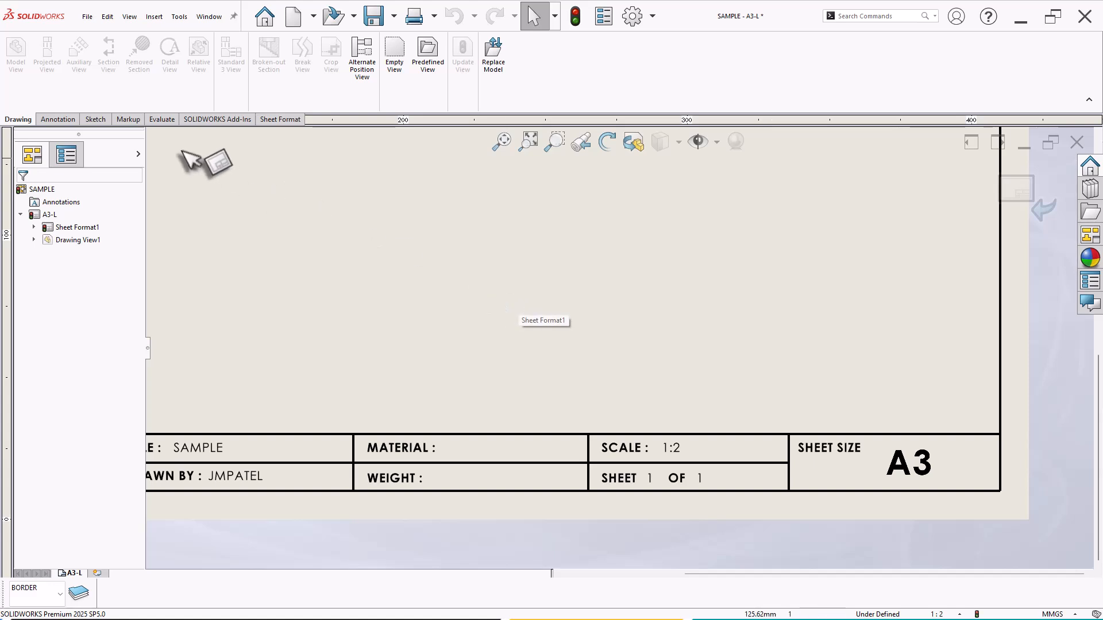
left_click(58, 119)
left_click(144, 52)
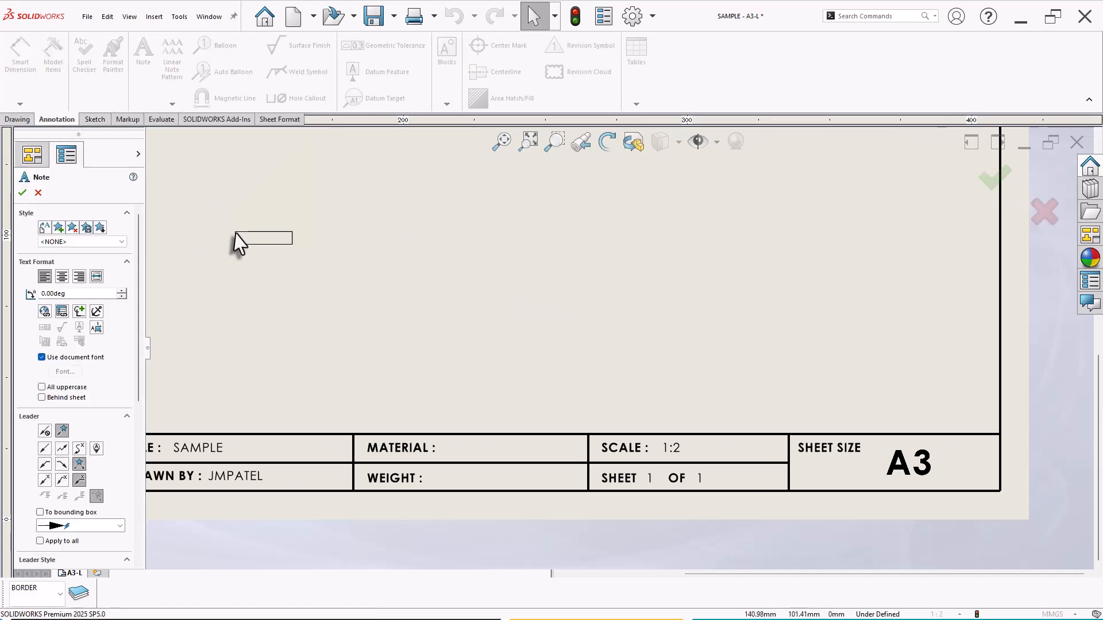
left_click(45, 430)
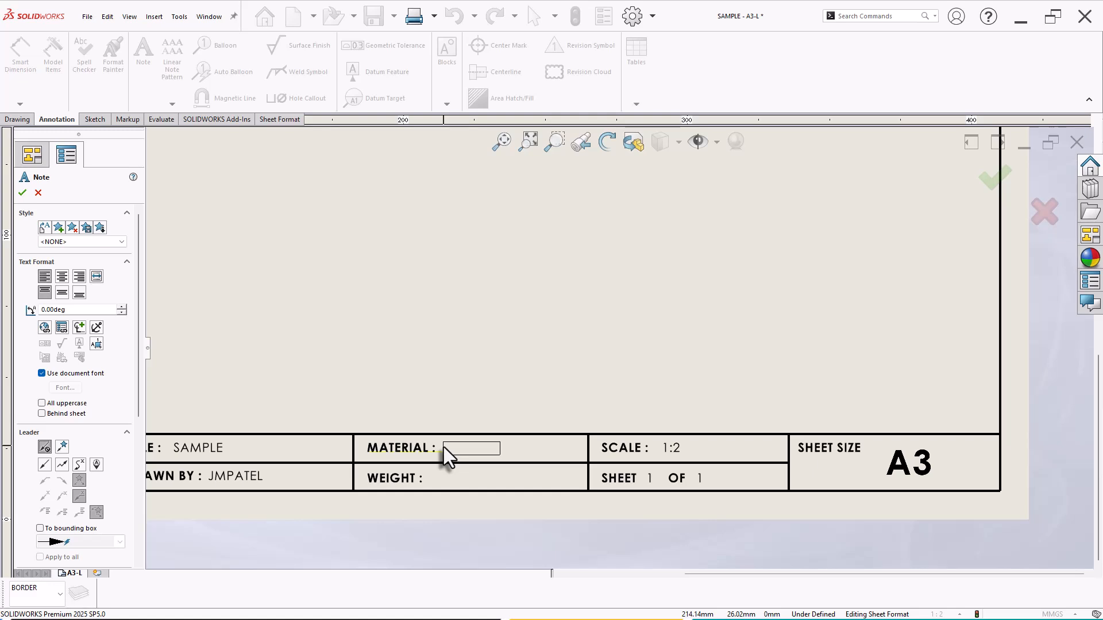
left_click(443, 447)
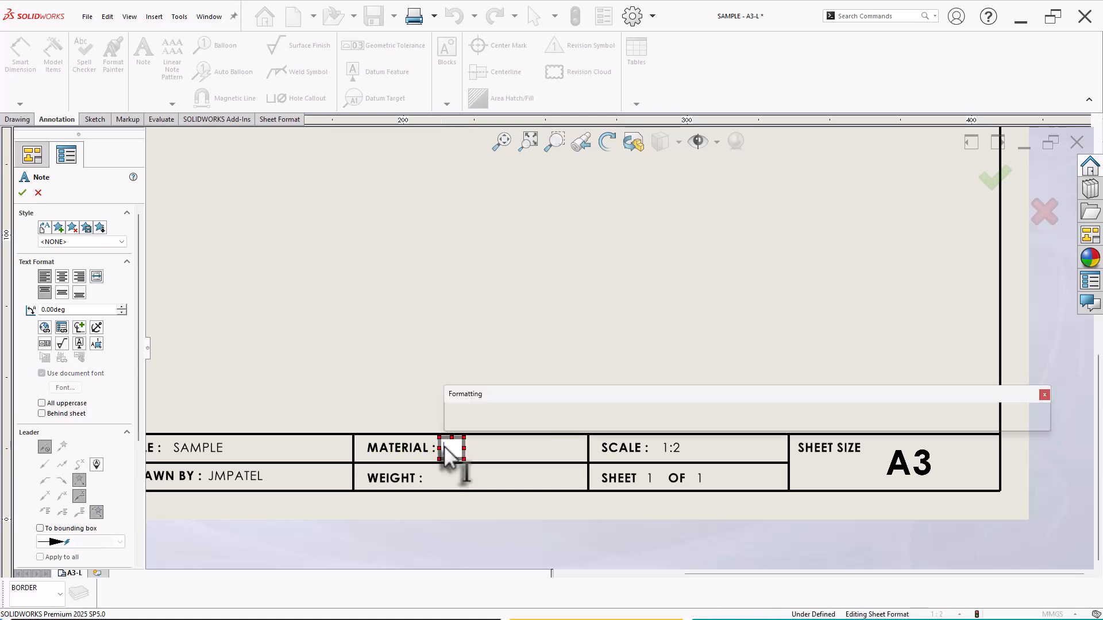
Link the note after the "MATERIAL :" label to the Material property of the model found in the drawing view specified in Sheet Properties.
left_click(62, 327)
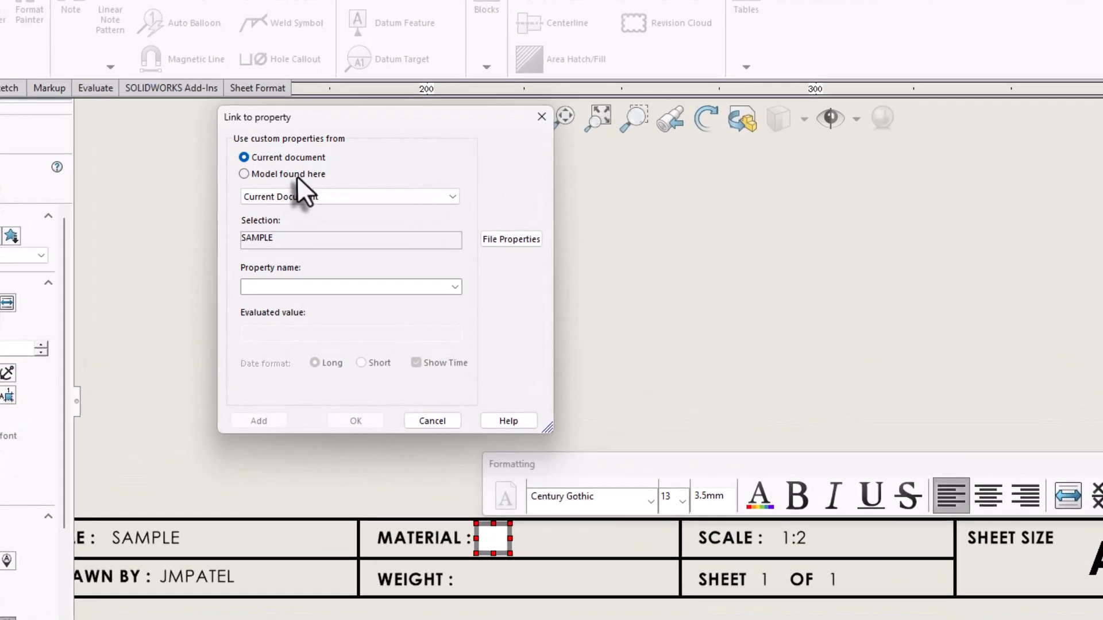
left_click(308, 183)
left_click(296, 174)
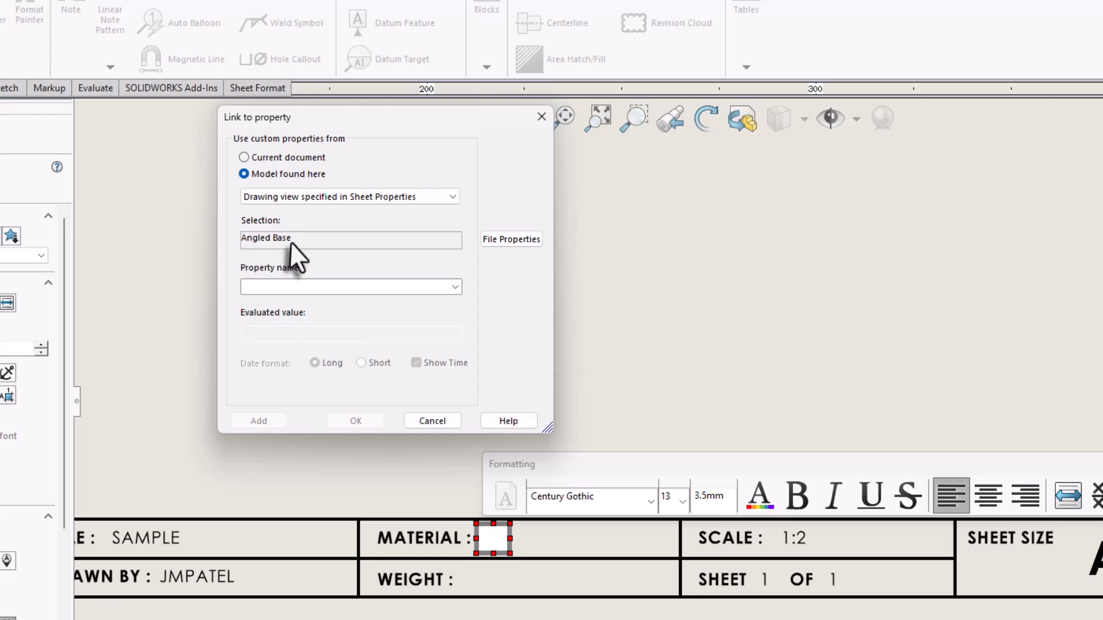
left_click(455, 287)
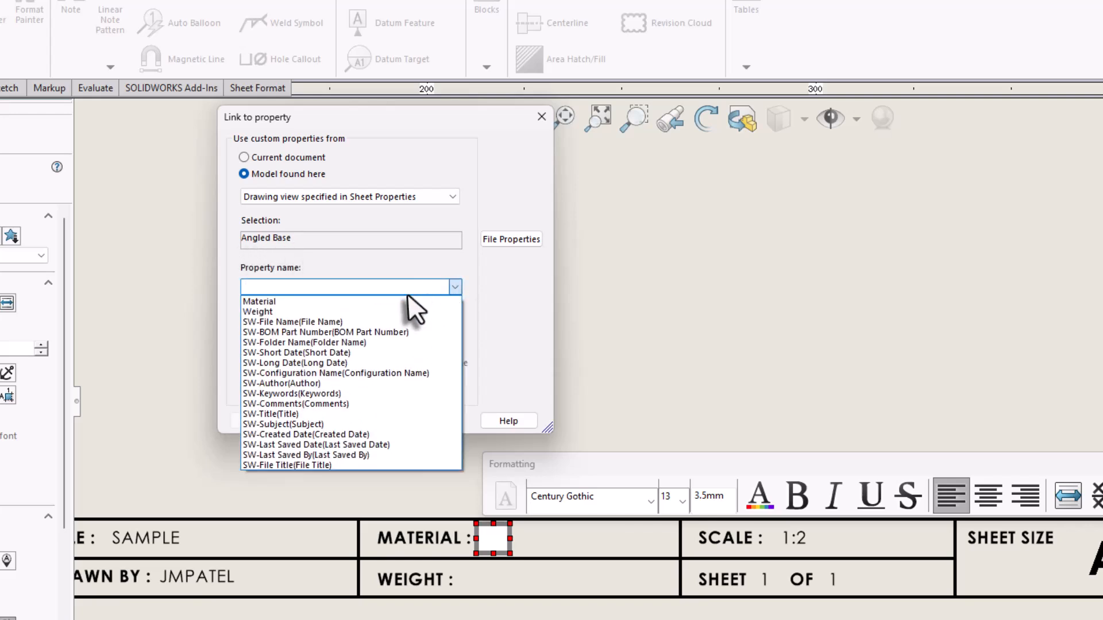
left_click(275, 301)
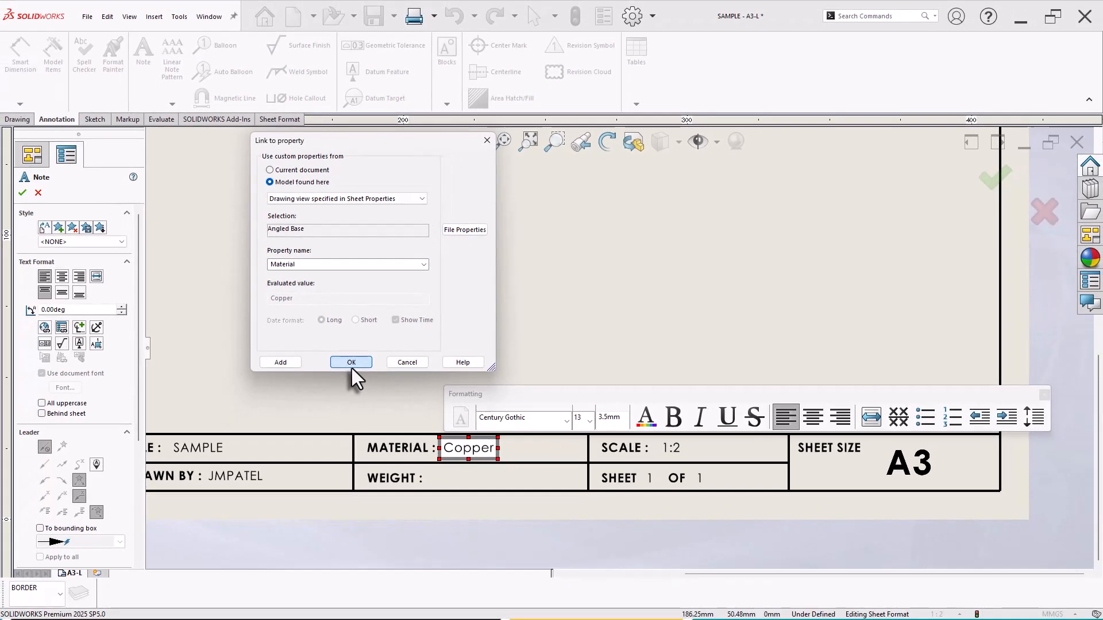
left_click(352, 363)
left_click(209, 293)
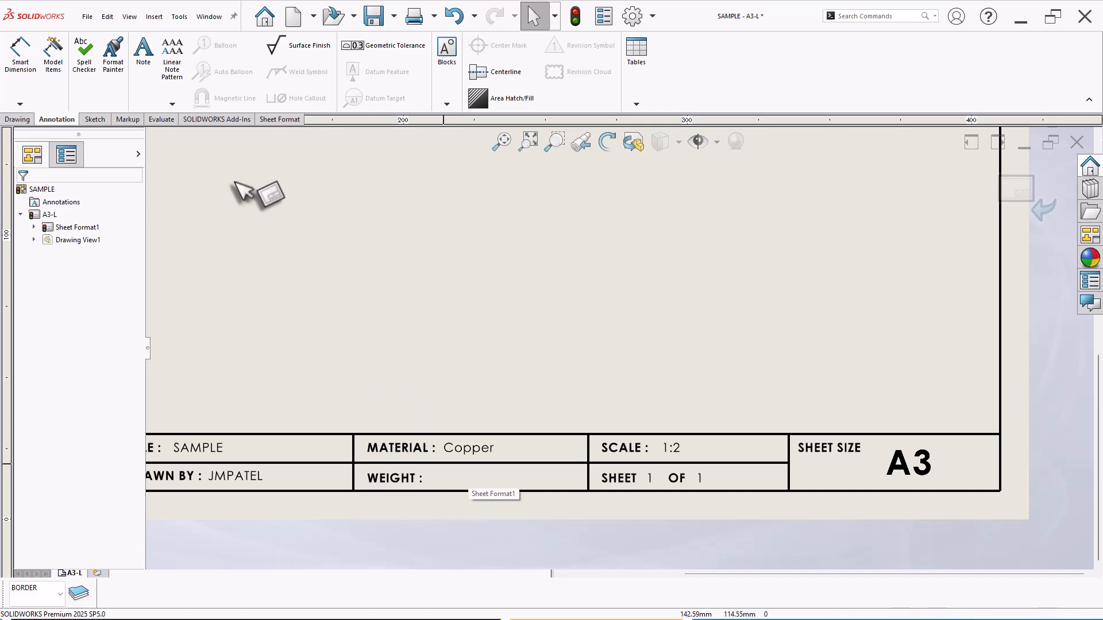
Place a note without leader after the "WEIGHT :" label and link it to the Weight property of the model in the drawing view.
left_click(145, 57)
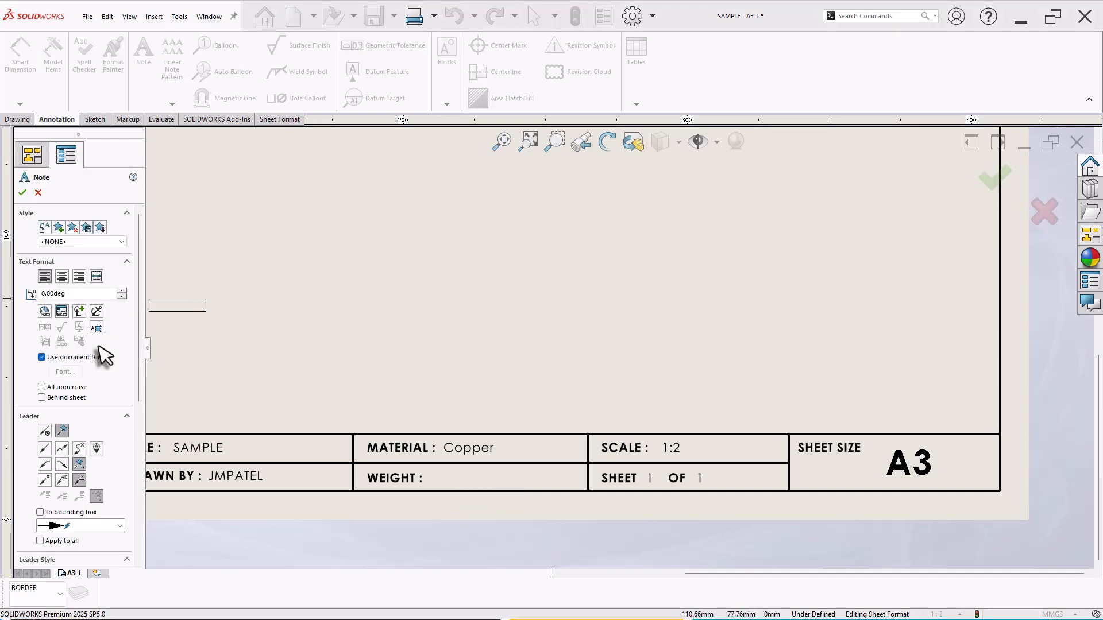
left_click(46, 432)
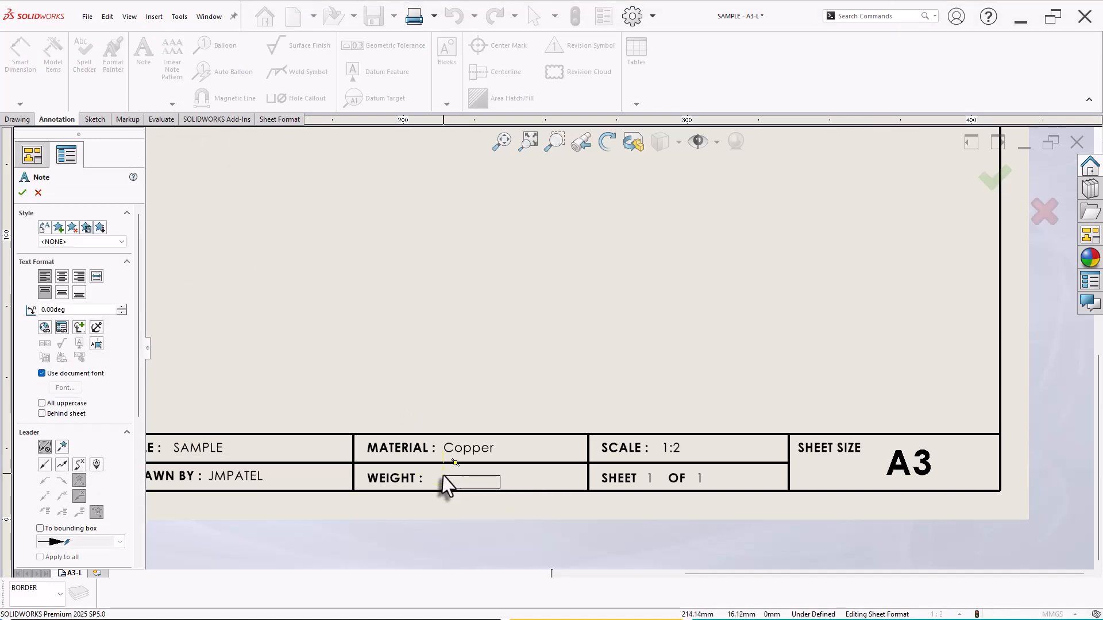
left_click(442, 472)
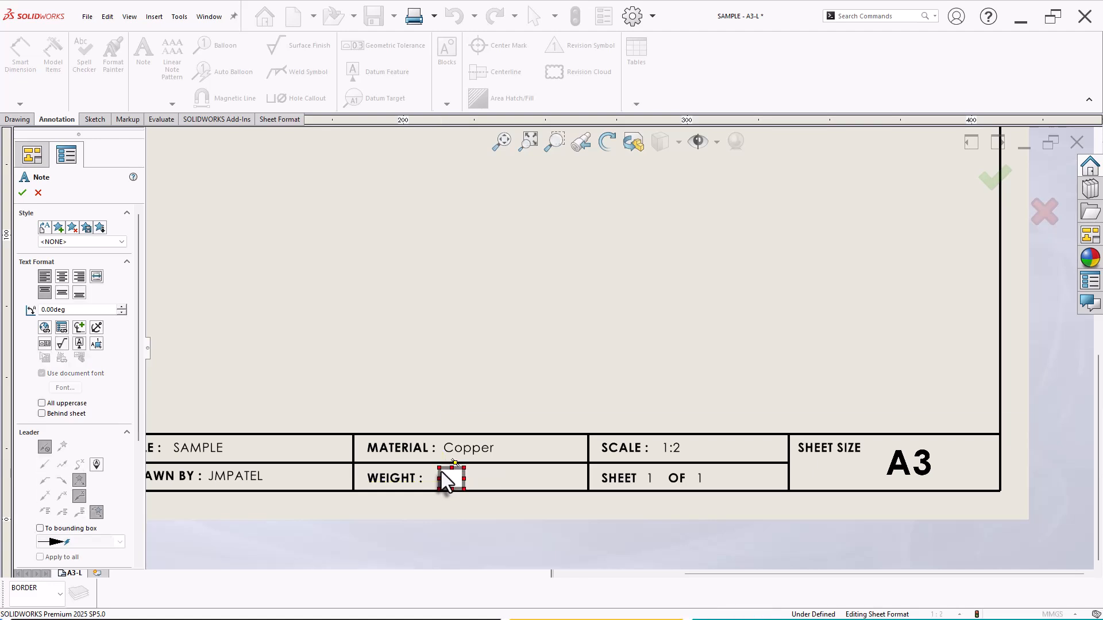
left_click(62, 327)
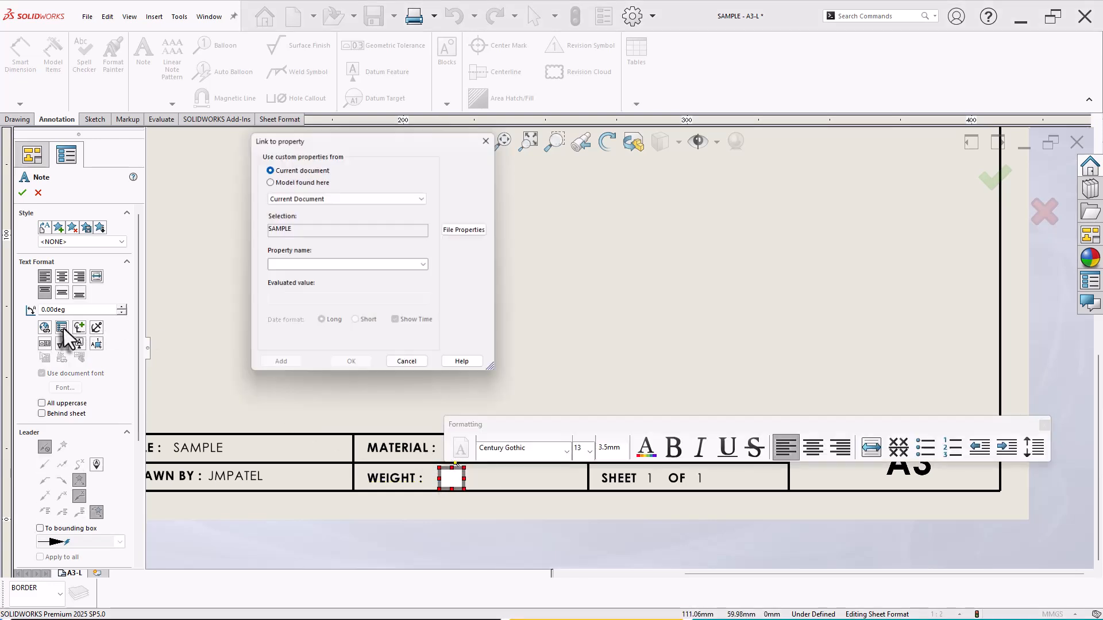
left_click(285, 183)
left_click(423, 264)
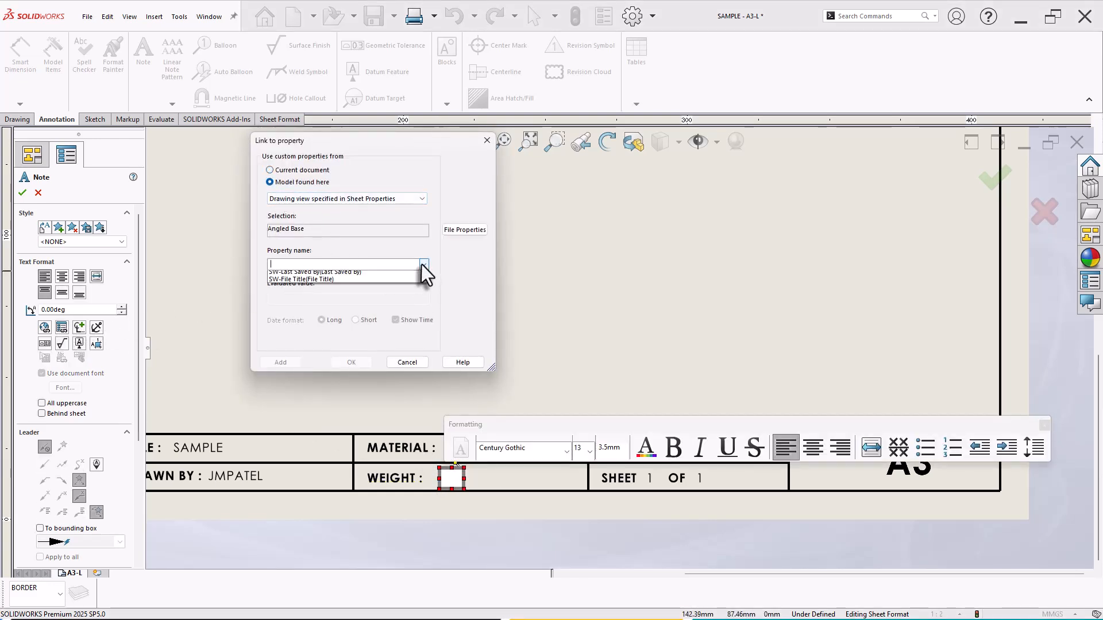
left_click(298, 281)
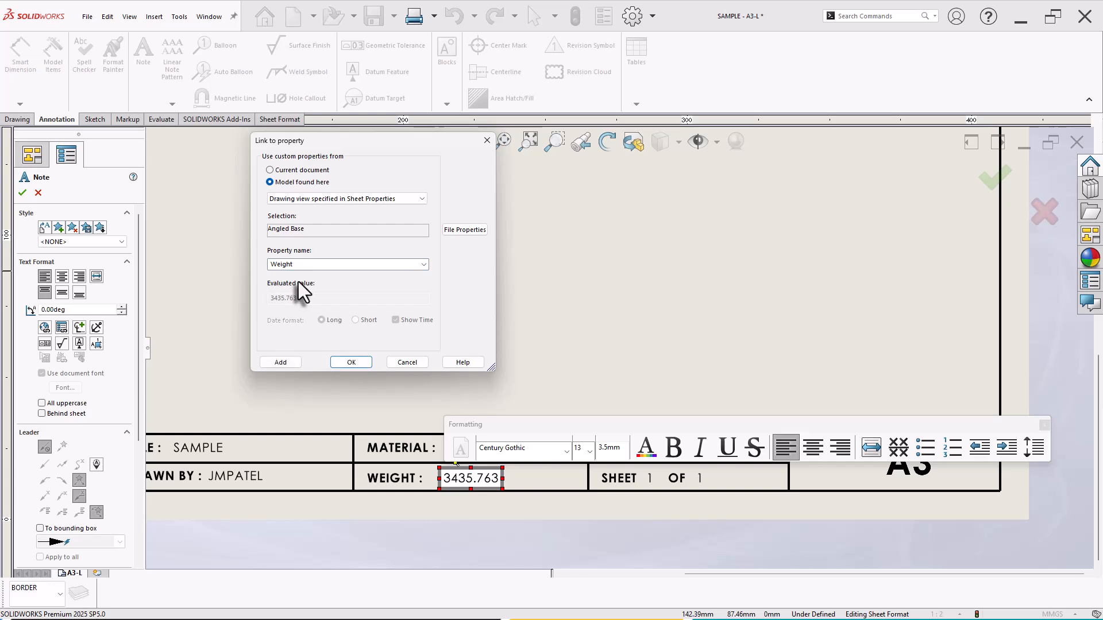
Append the unit "Gms" after the linked weight value, finish the note and exit sheet format editing.
left_click(479, 477)
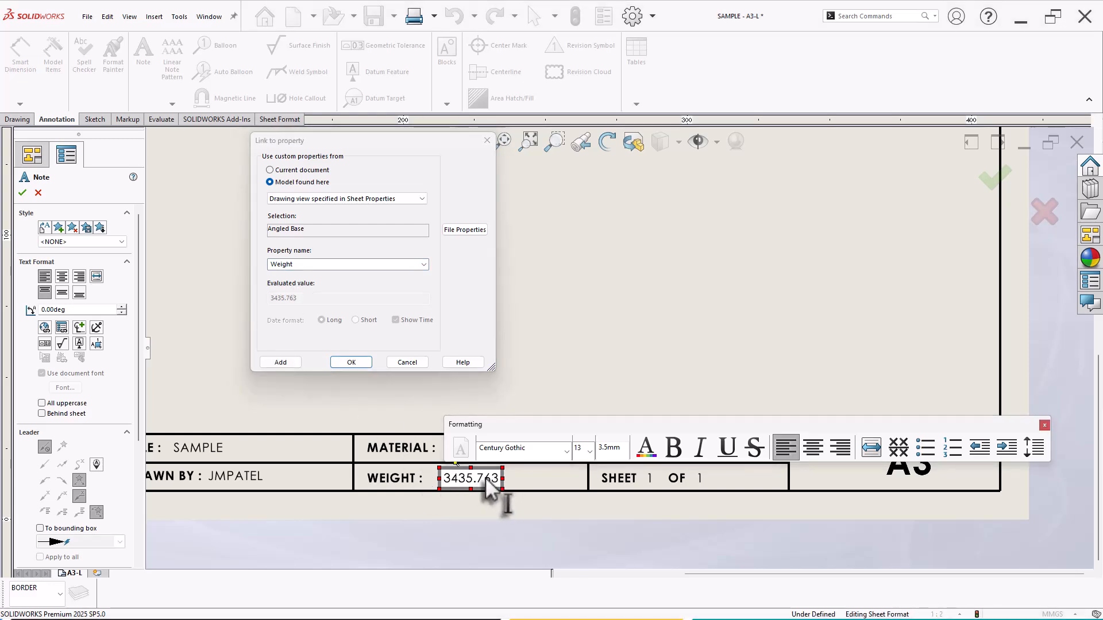
type("gM")
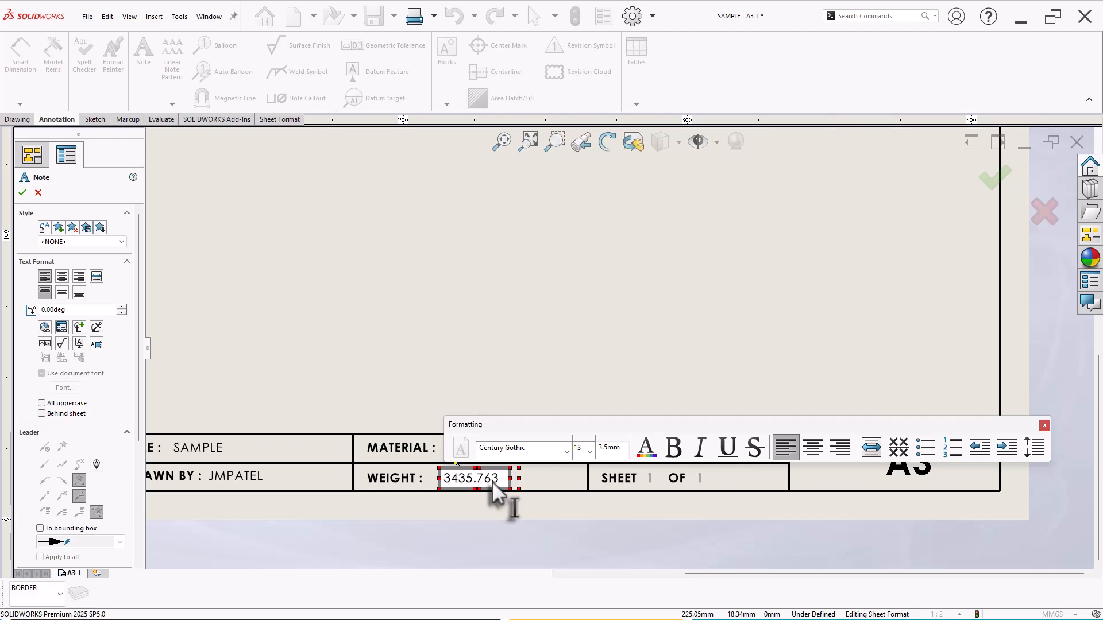
key("BackSpace")
key("BackSpace")
type("Gms")
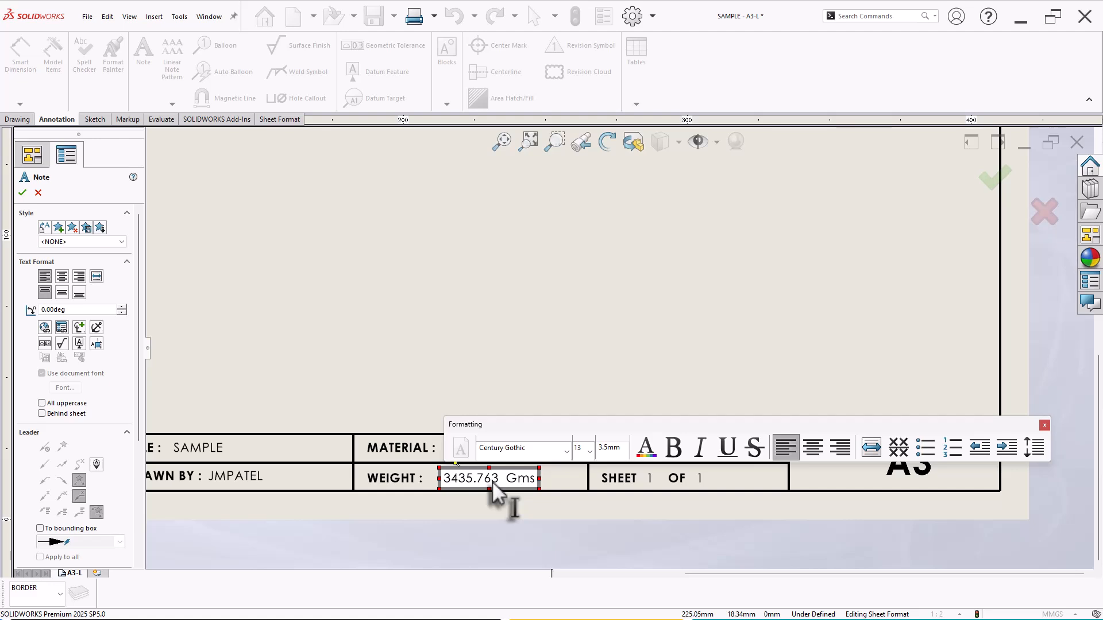
left_click(22, 193)
scroll(608, 481, "up", 4)
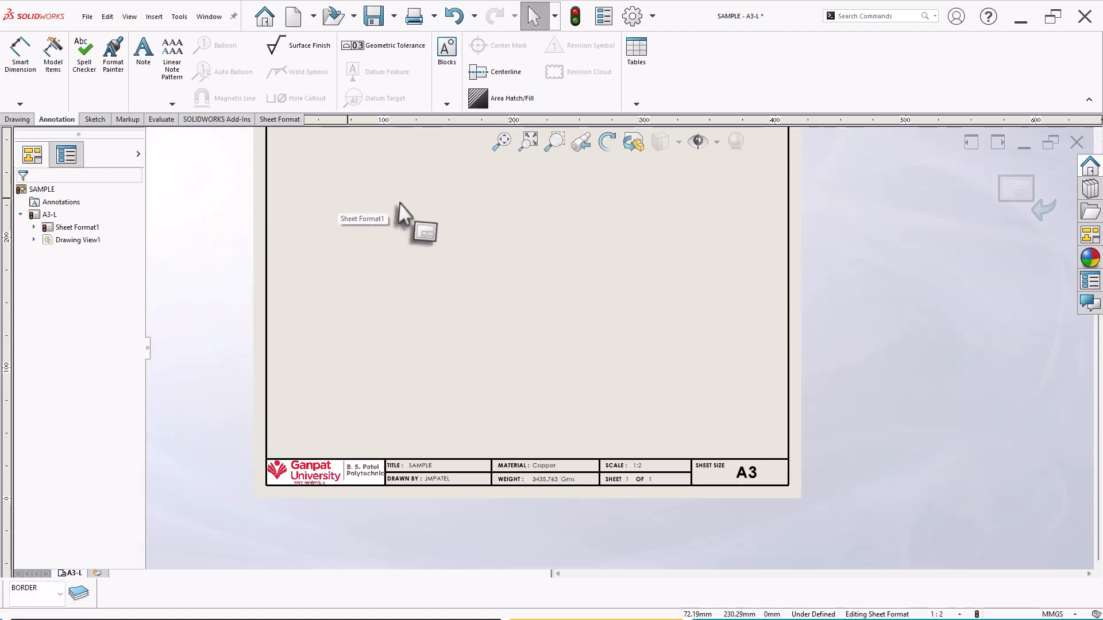
left_click(1014, 194)
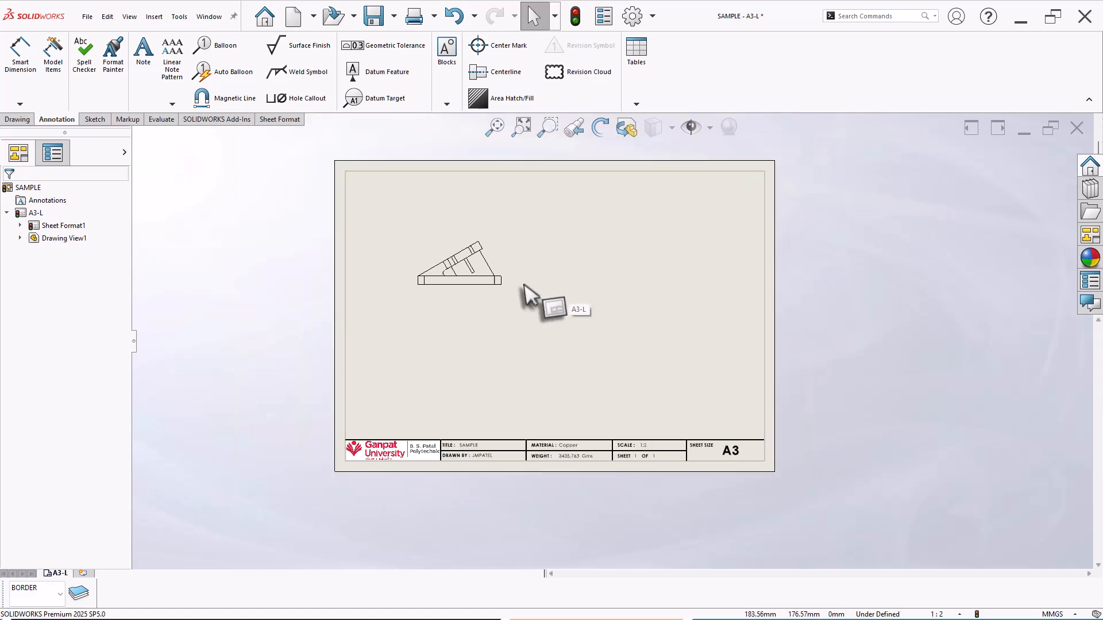
Delete the drawing view from the A3-L sheet and save the drawing.
left_click(492, 300)
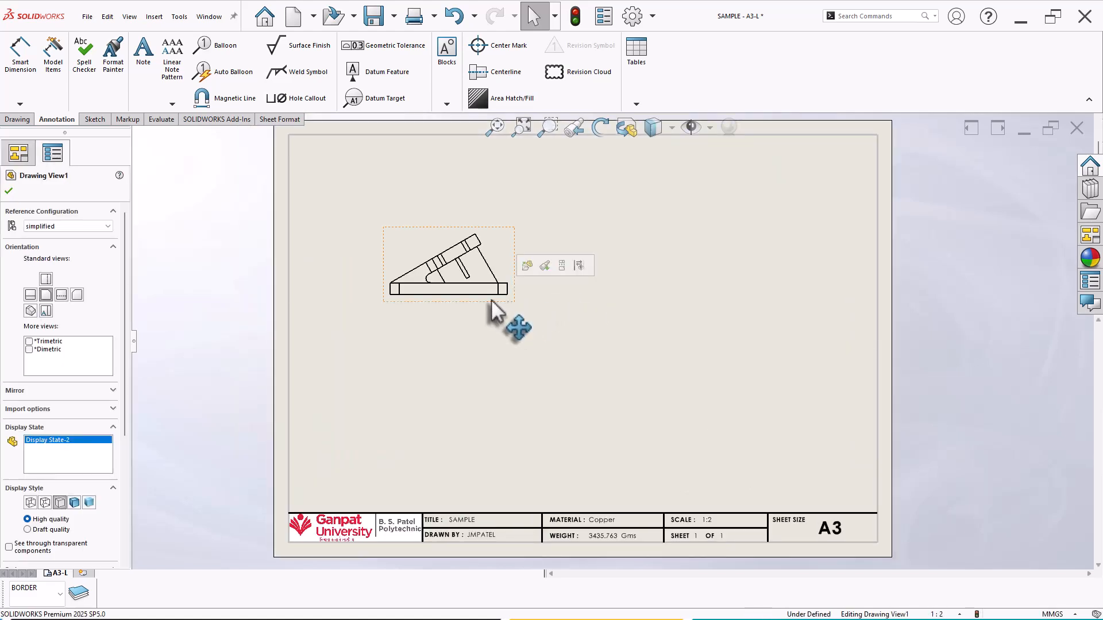
key("Delete")
left_click(625, 275)
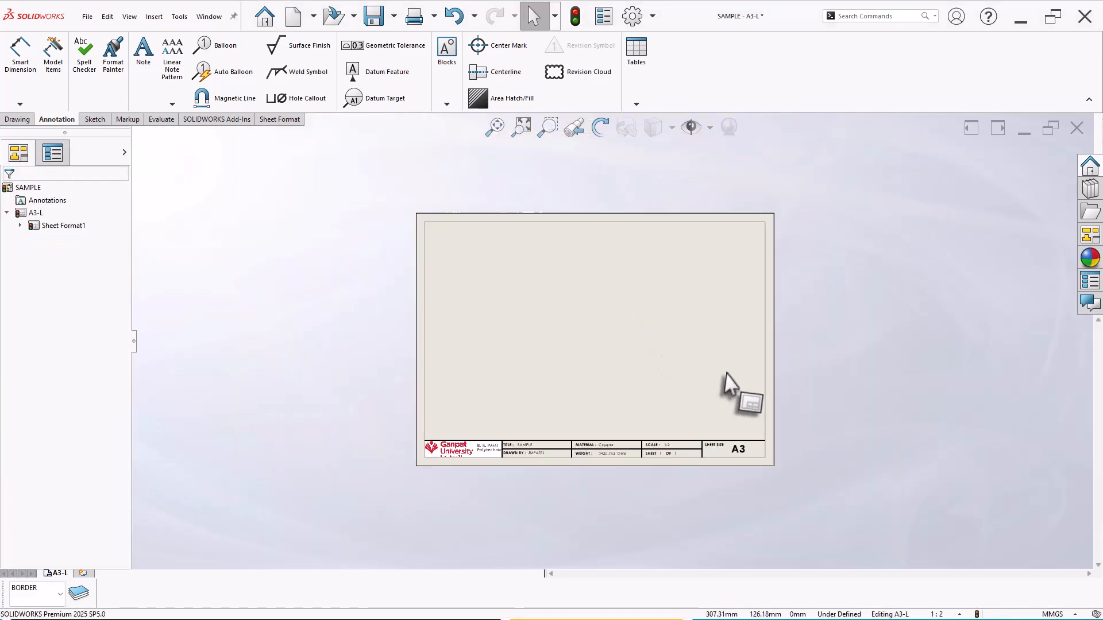
scroll(764, 280, "down", 1)
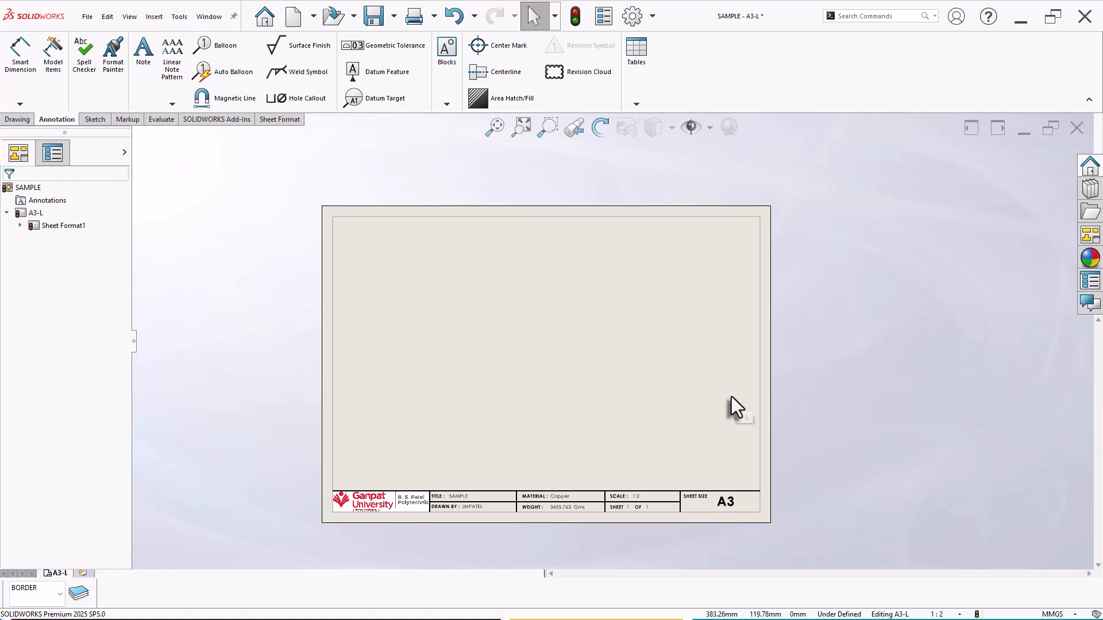
key("ctrl+s")
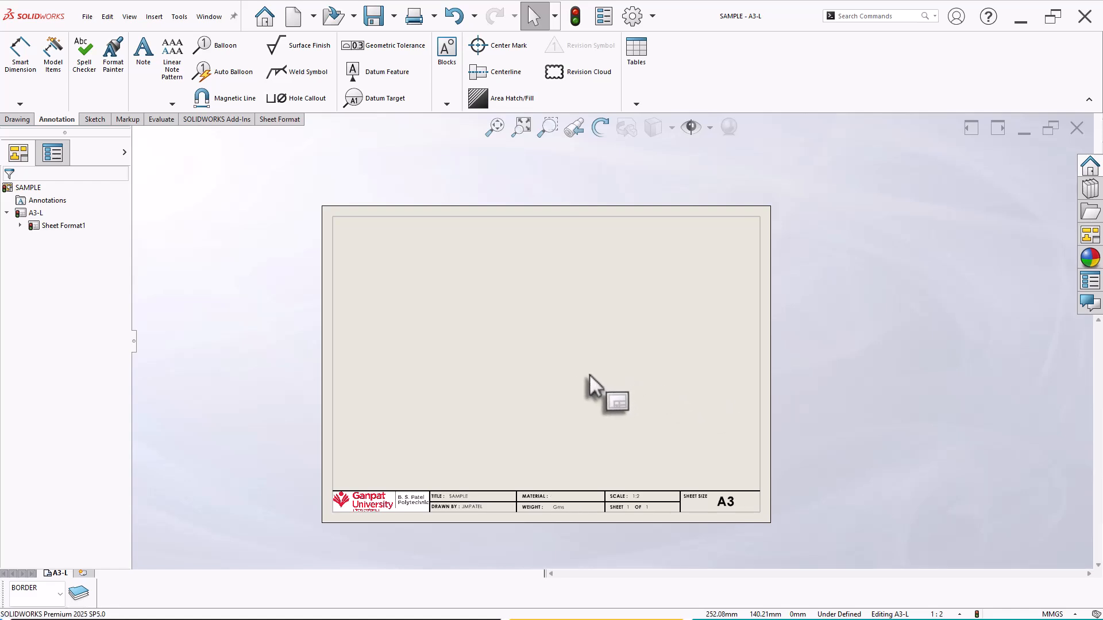
Open the A3-L sheet's format for editing.
scroll(590, 374, "down", 1)
right_click(568, 379)
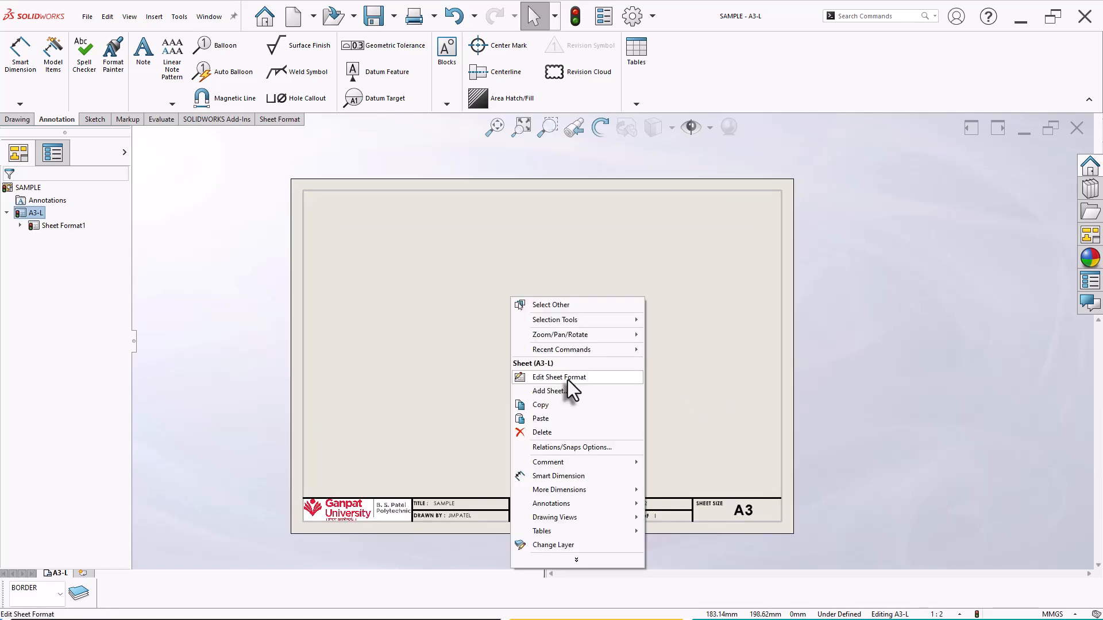
left_click(568, 379)
scroll(750, 517, "down", 2)
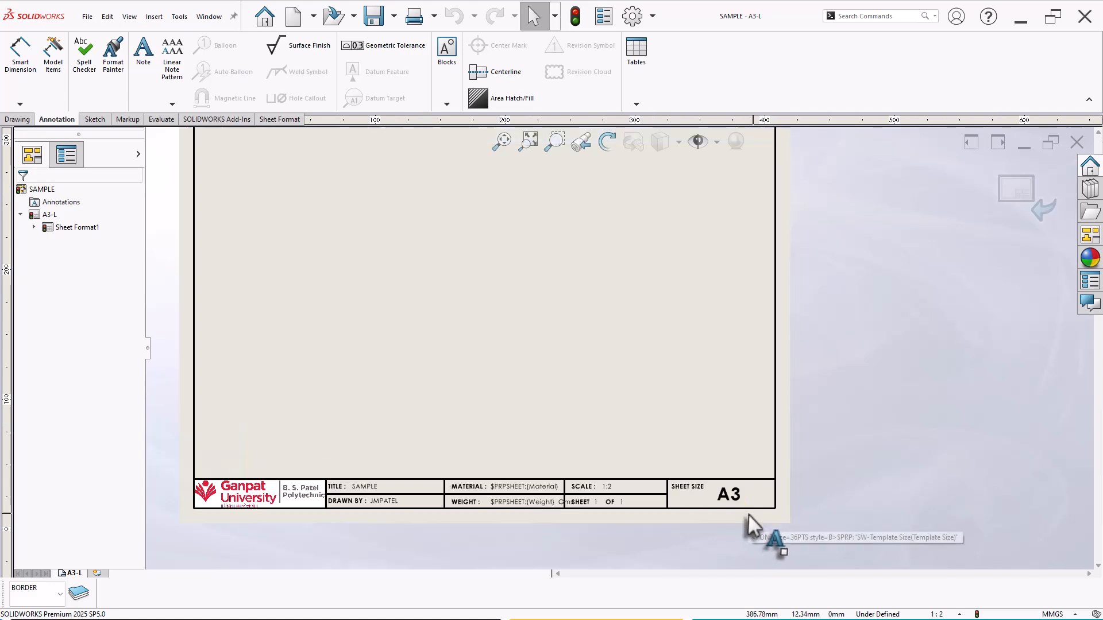
Save the sheet format as JMP_a3_l.slddrt in the sheetformat folder and return to editing the sheet.
left_click(88, 18)
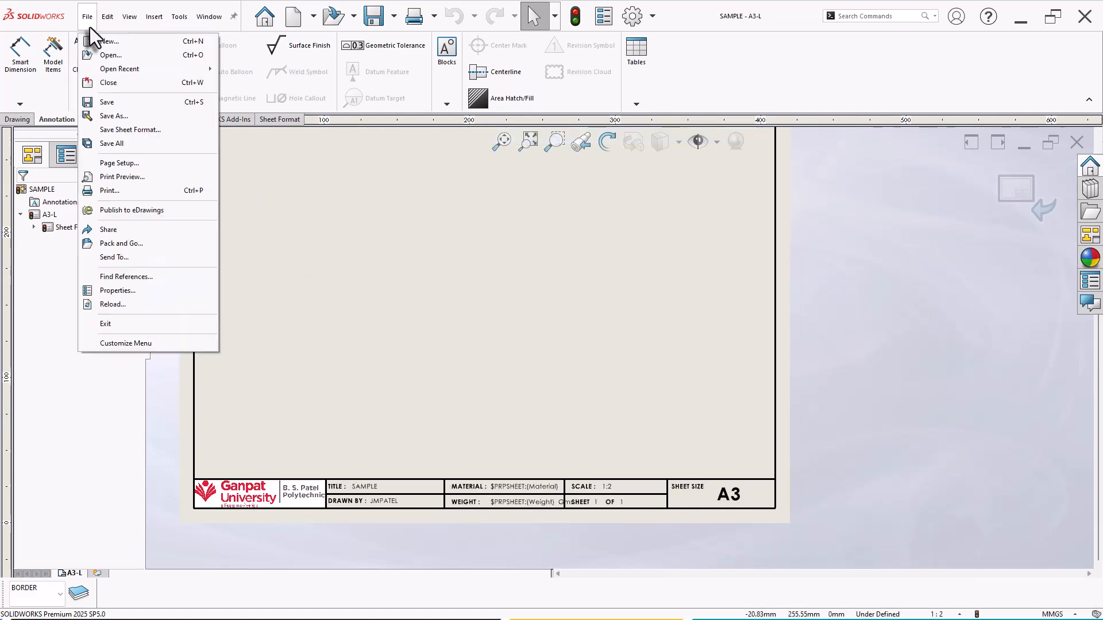
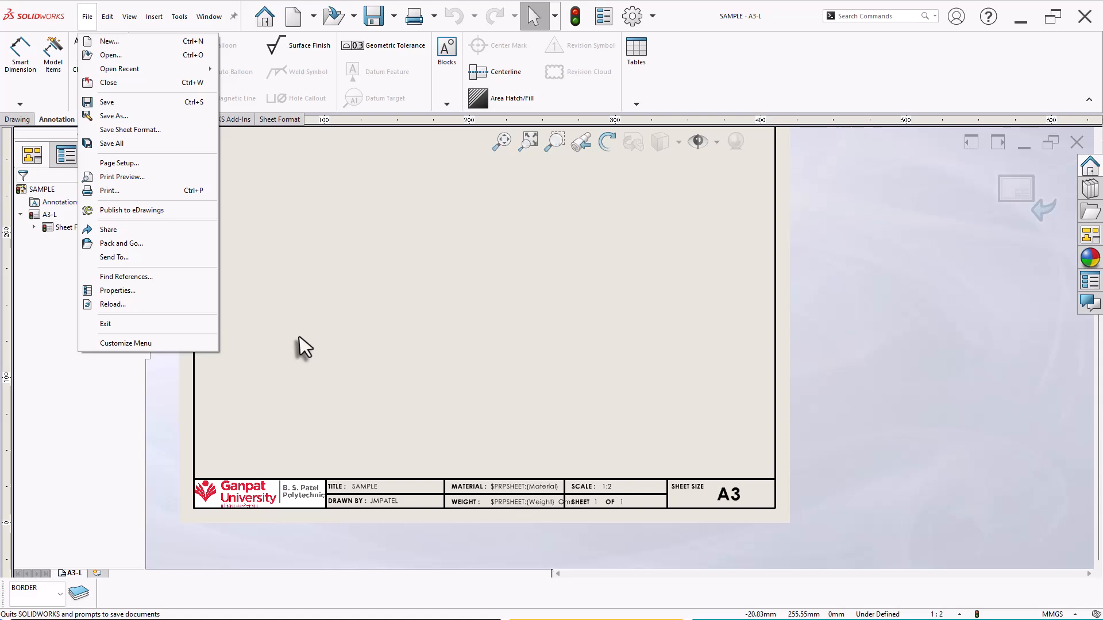
left_click(158, 130)
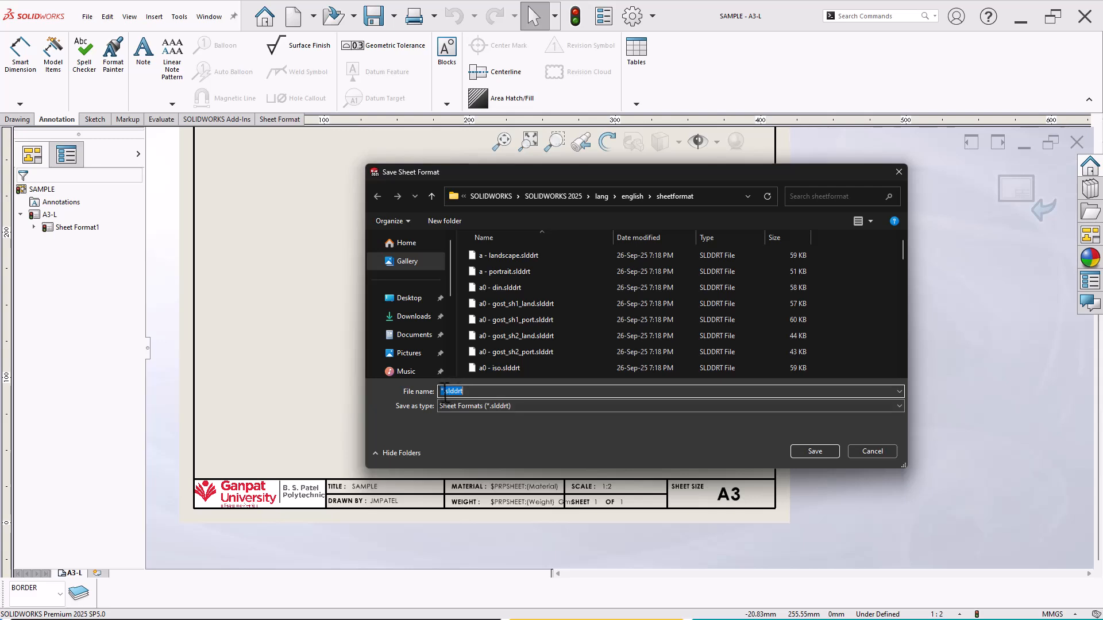
left_click_drag(444, 392, 440, 391)
type("IMP")
key("BackSpace")
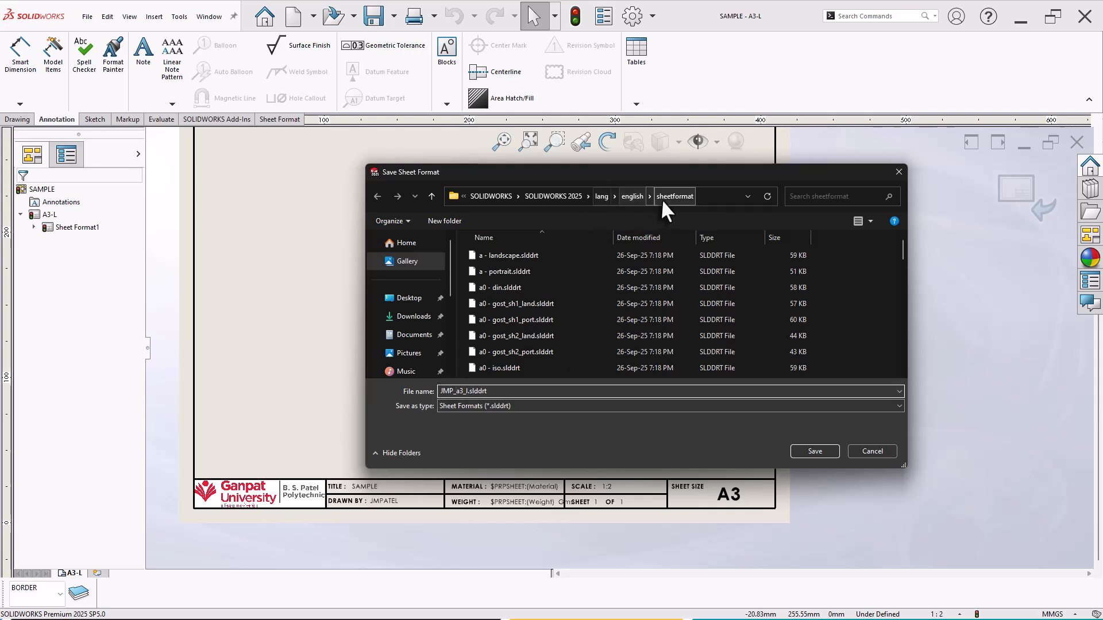
left_click(805, 453)
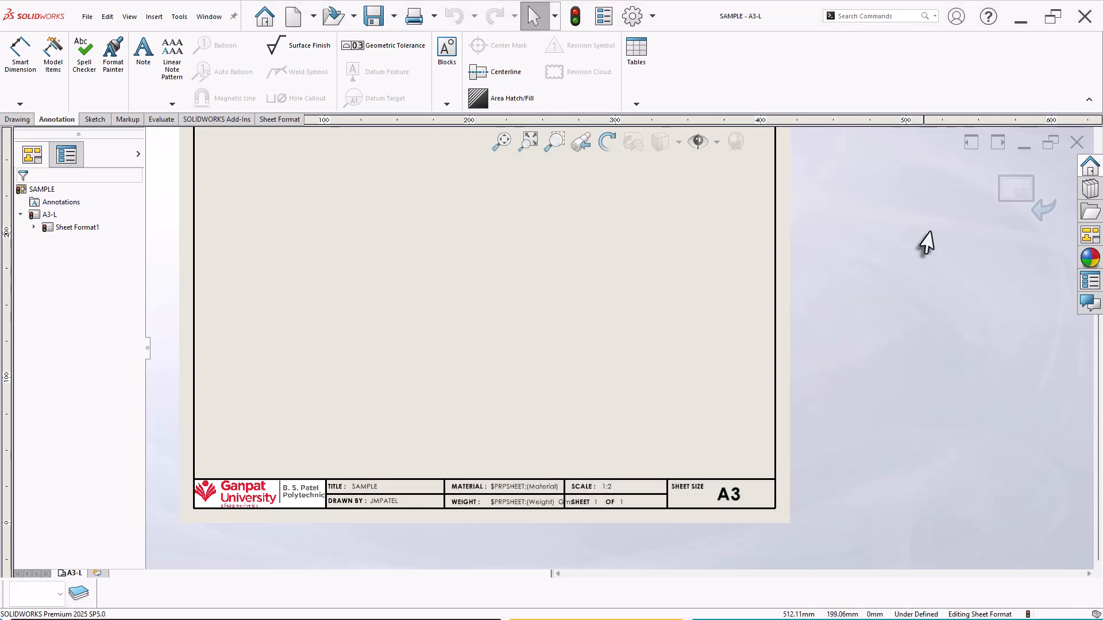
left_click(1016, 191)
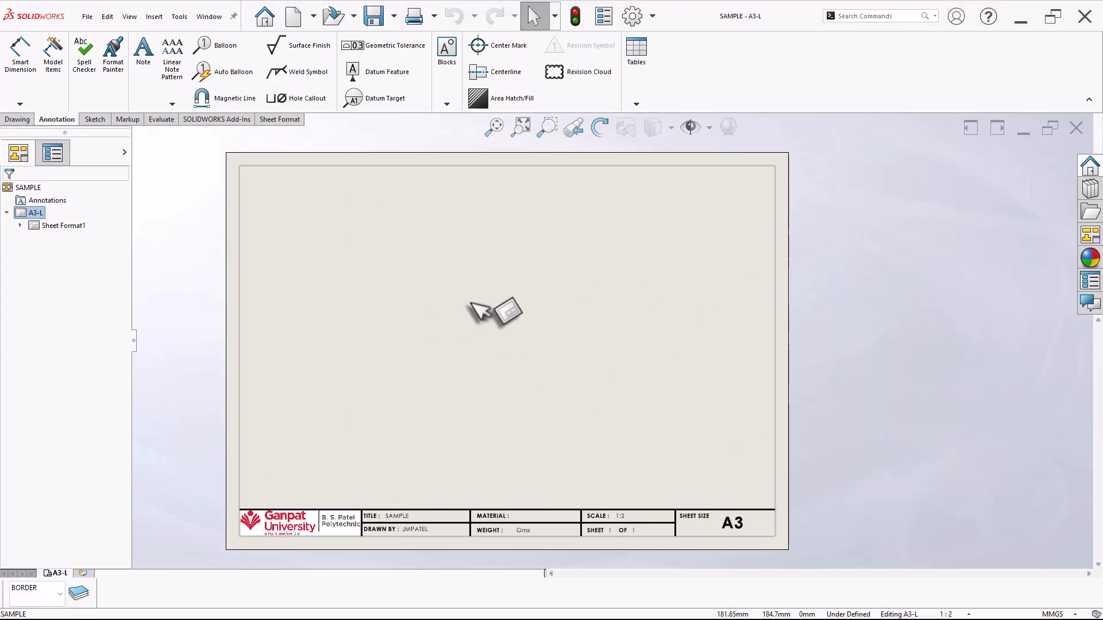
Save the empty drawing as drawing template Custom_a3_L_No_views in the Ganpat University Templates folder and close the drawing.
left_click(87, 16)
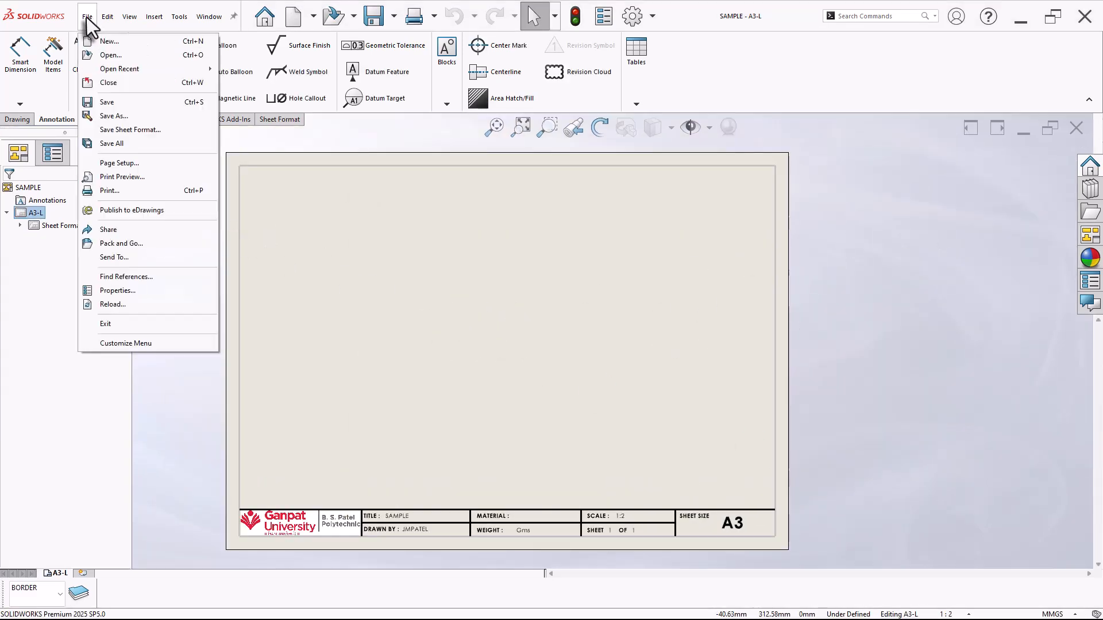
left_click(115, 117)
left_click(283, 301)
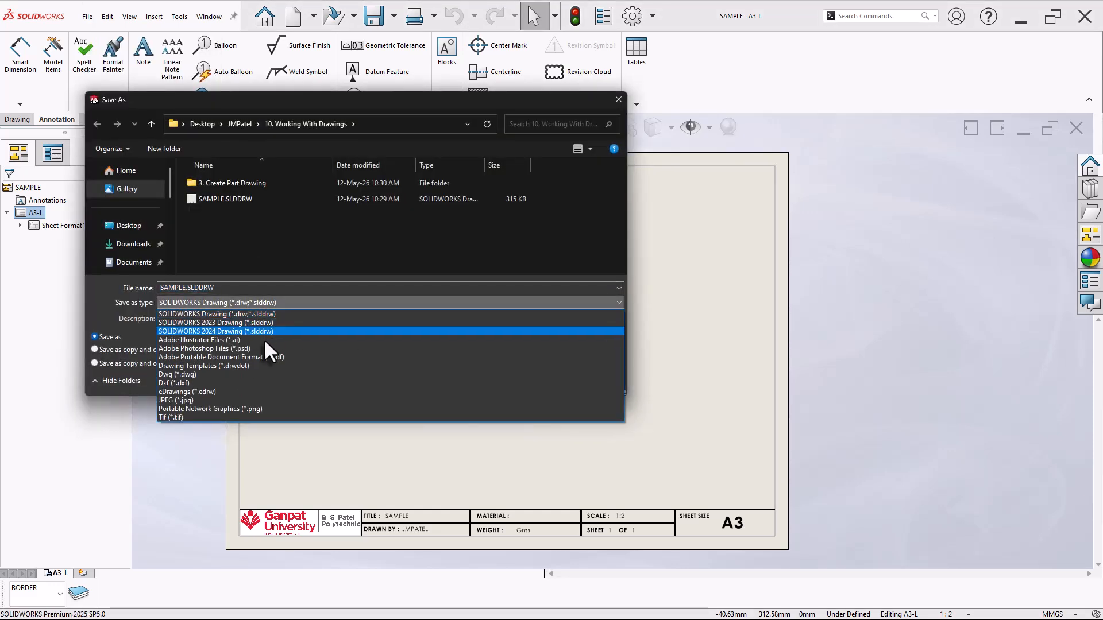
left_click(219, 367)
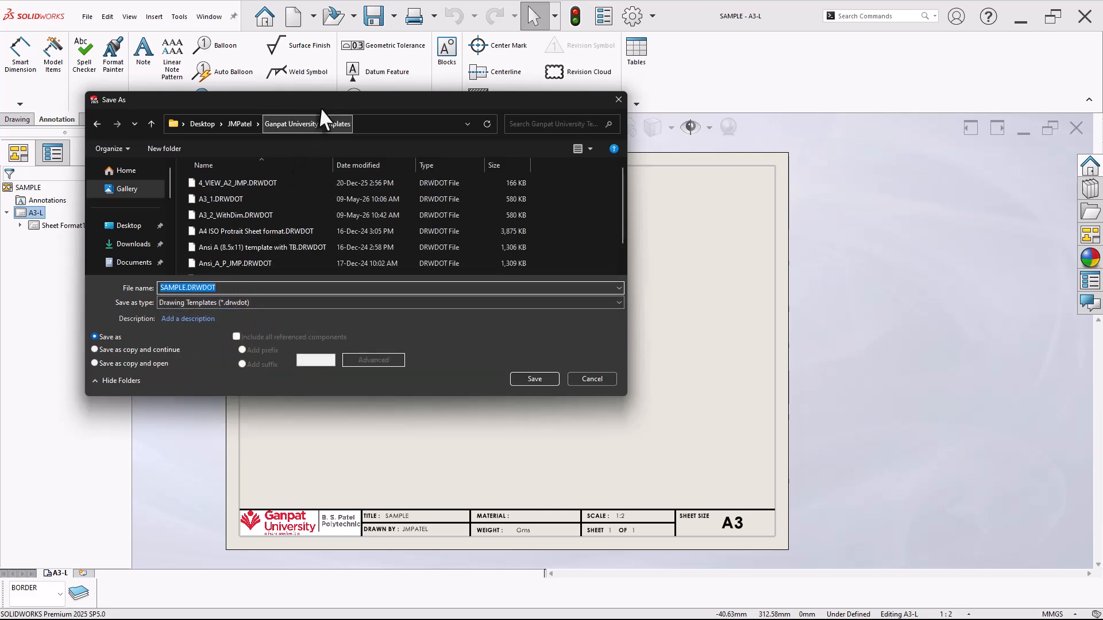
left_click_drag(328, 103, 374, 119)
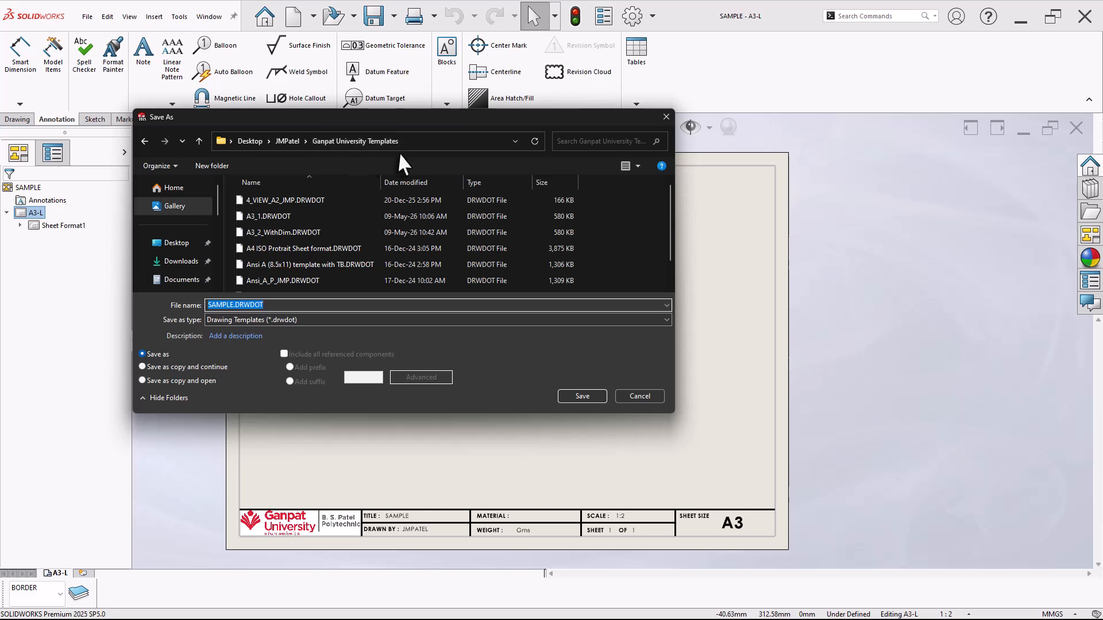
left_click_drag(383, 115, 415, 123)
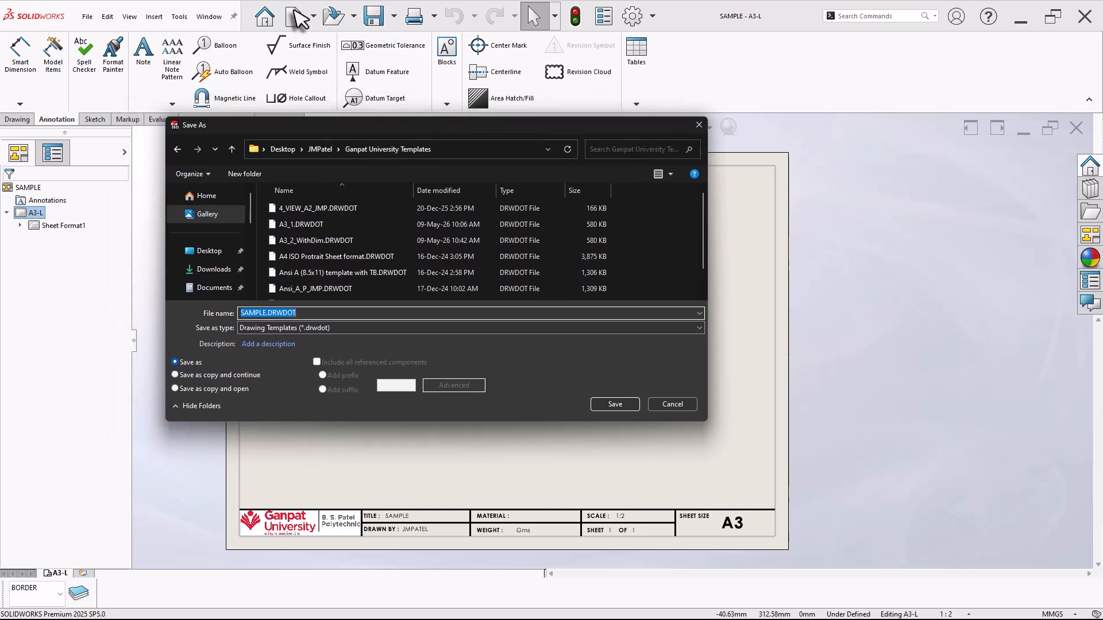
left_click(267, 313)
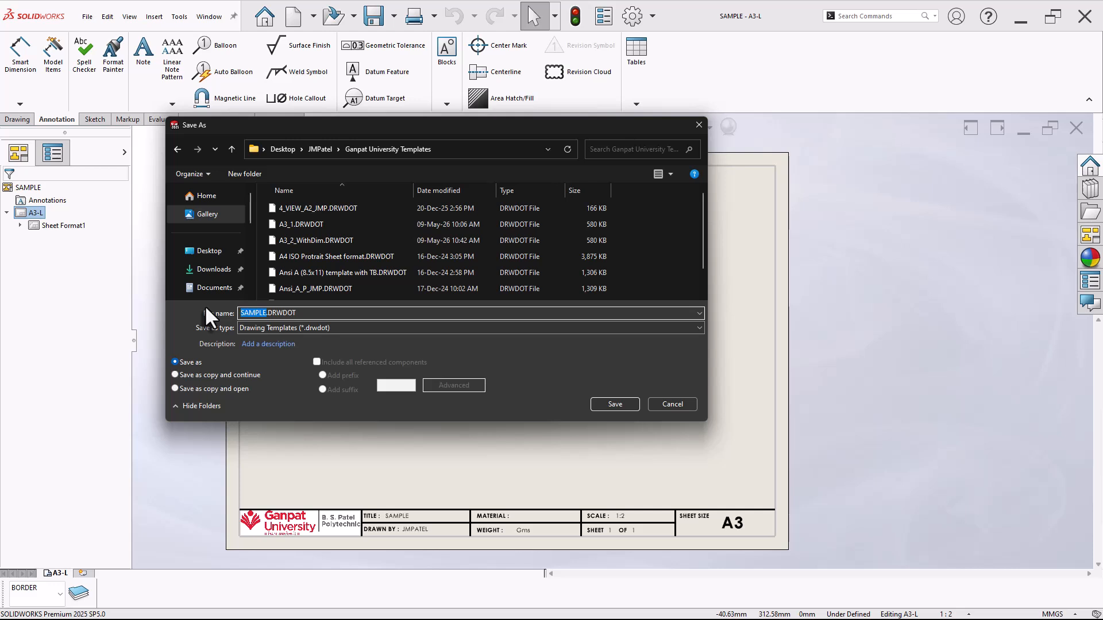
type("Custom_a3_L_No_views")
left_click(613, 404)
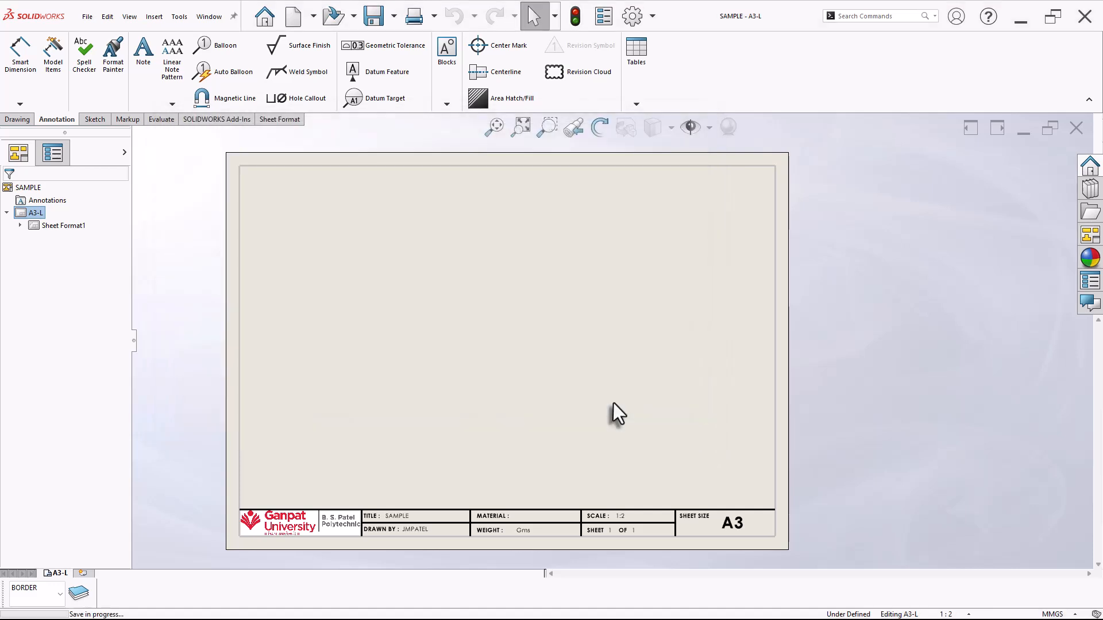
left_click(1076, 128)
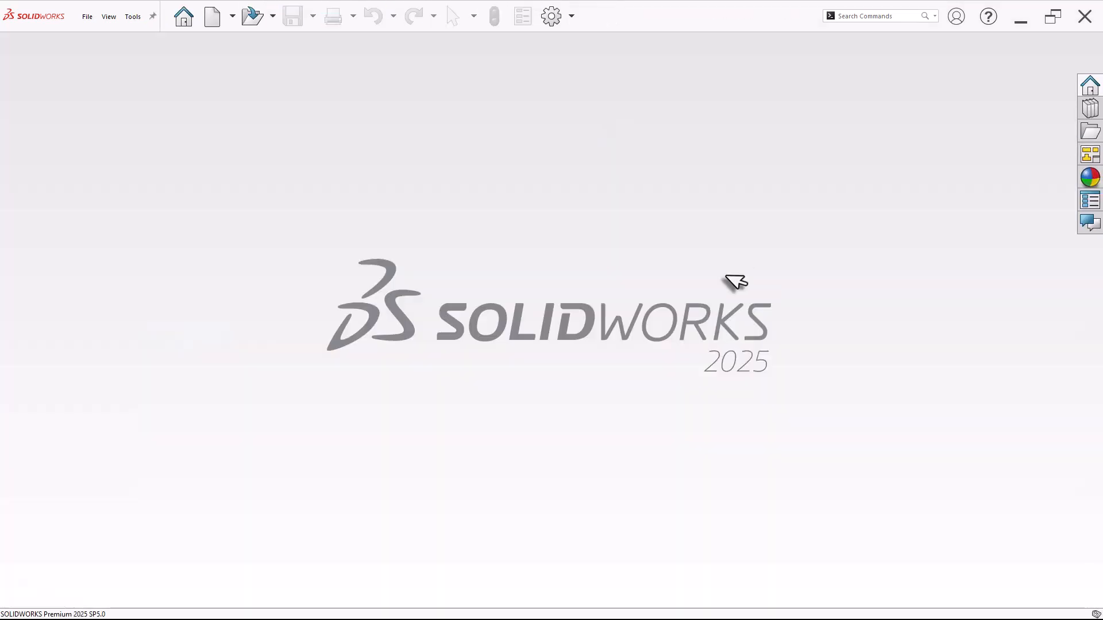
Create a new drawing from the Custom_a3_L_No_views template in the Ganpat University Templates group.
left_click(214, 21)
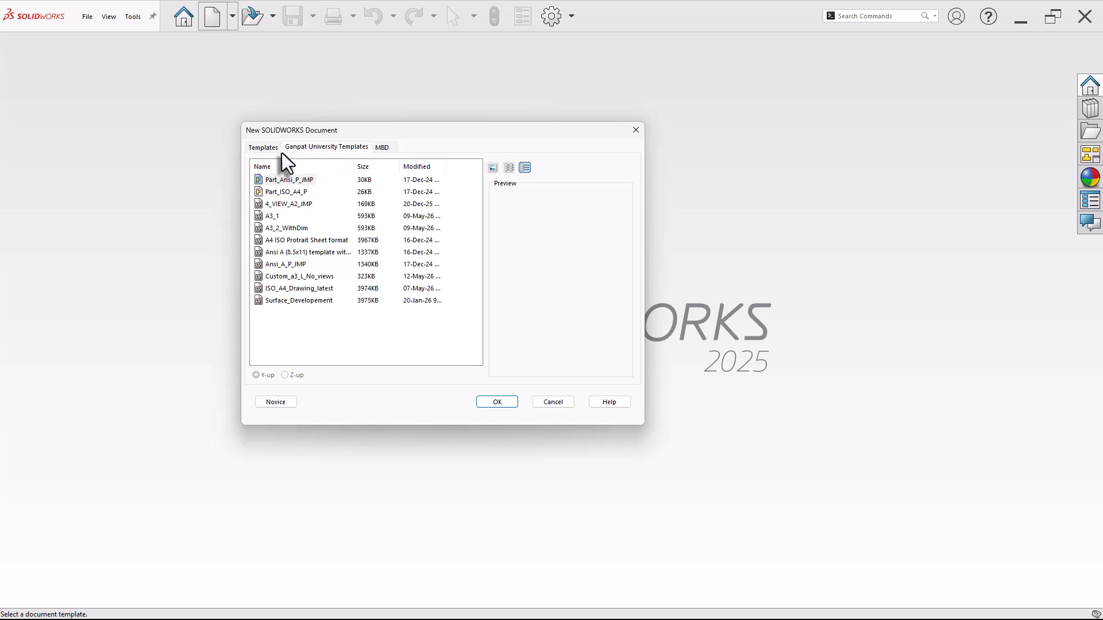
left_click_drag(354, 167, 358, 167)
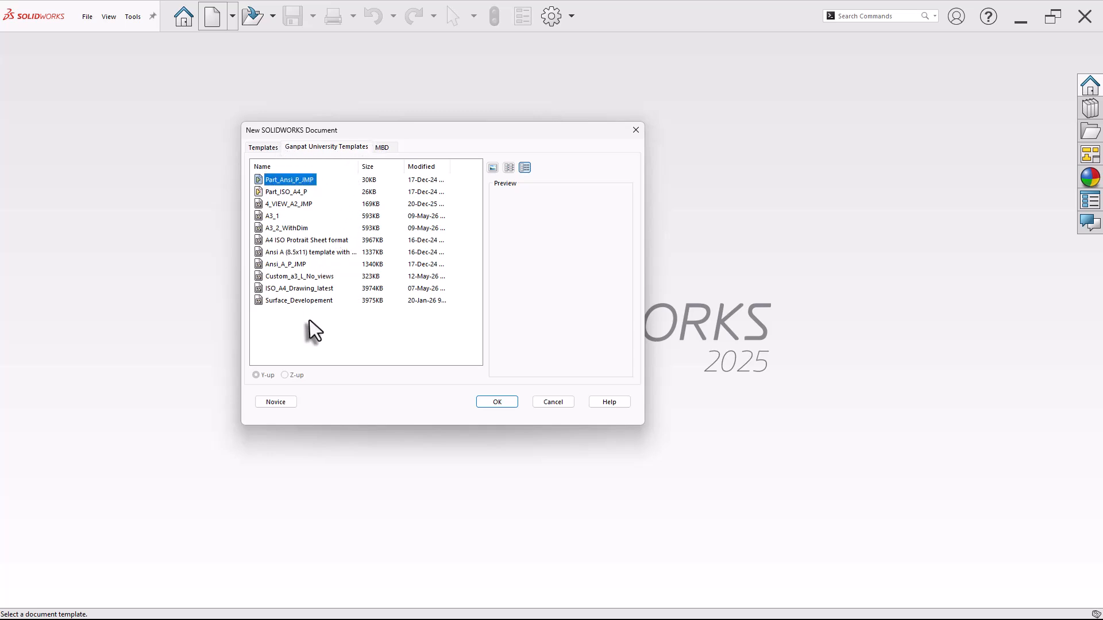
left_click(312, 278)
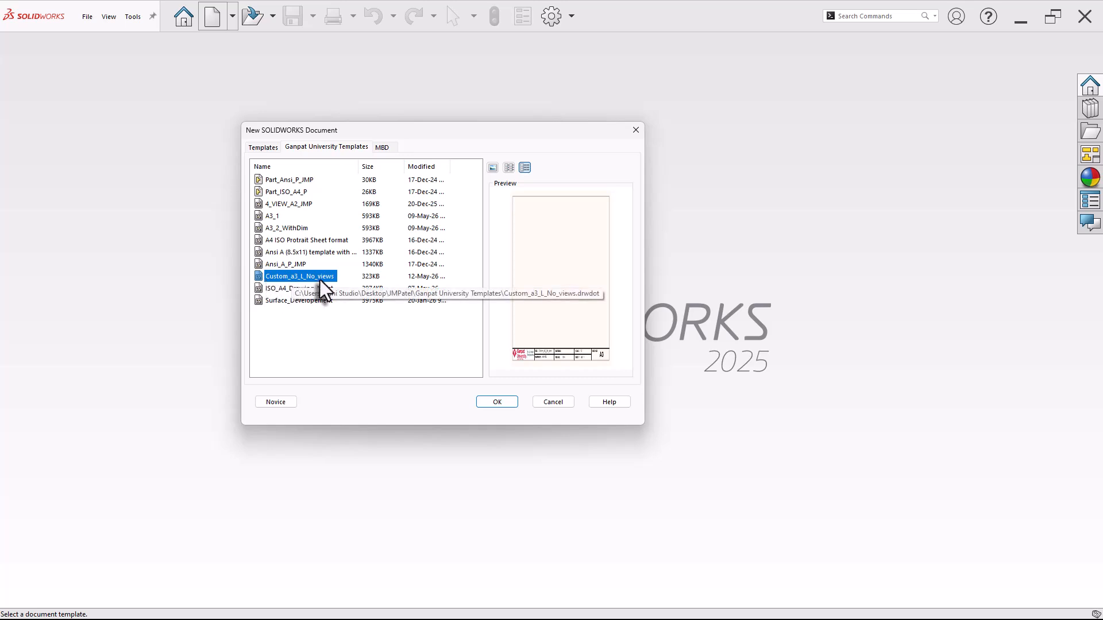
left_click(501, 403)
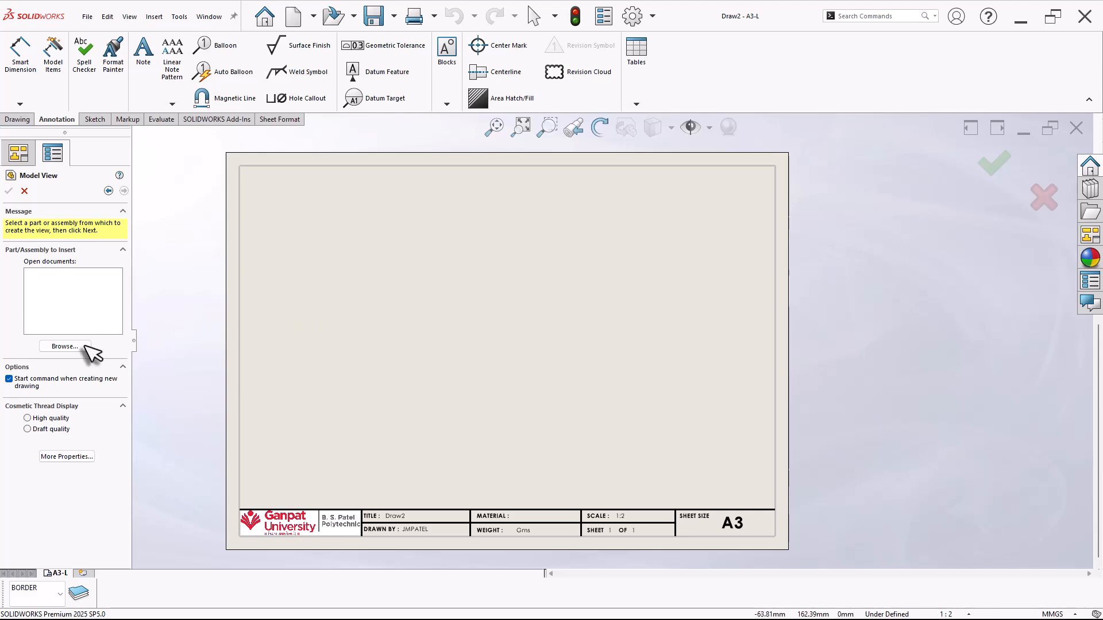
Load the Angled Base part from the 3. Create Part Drawing folder as the model for the views.
left_click(74, 348)
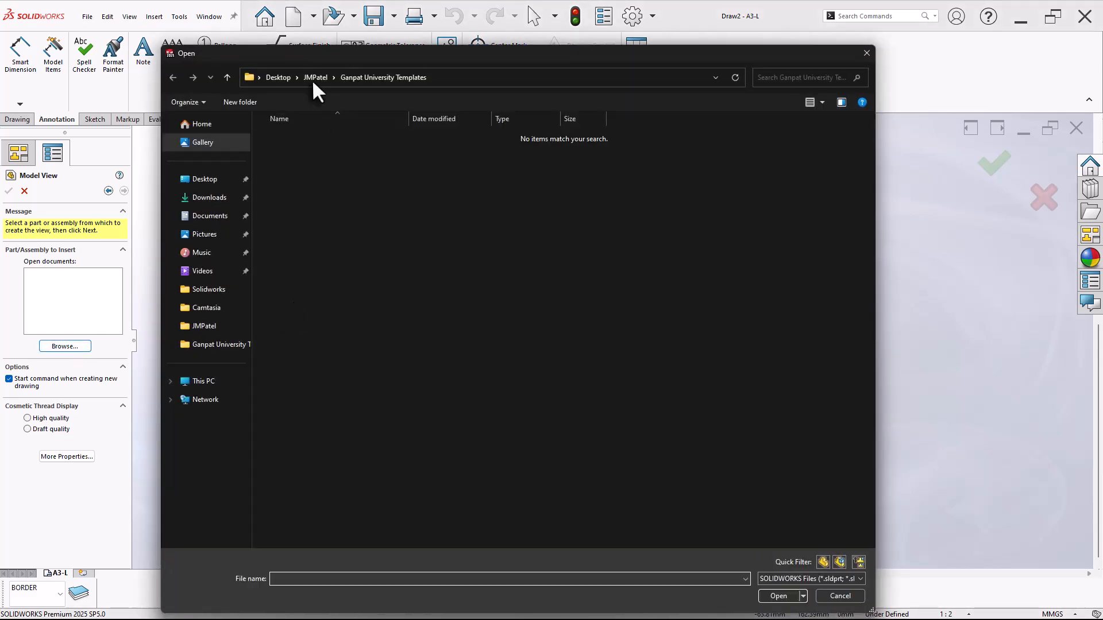
left_click(313, 77)
double_click(312, 133)
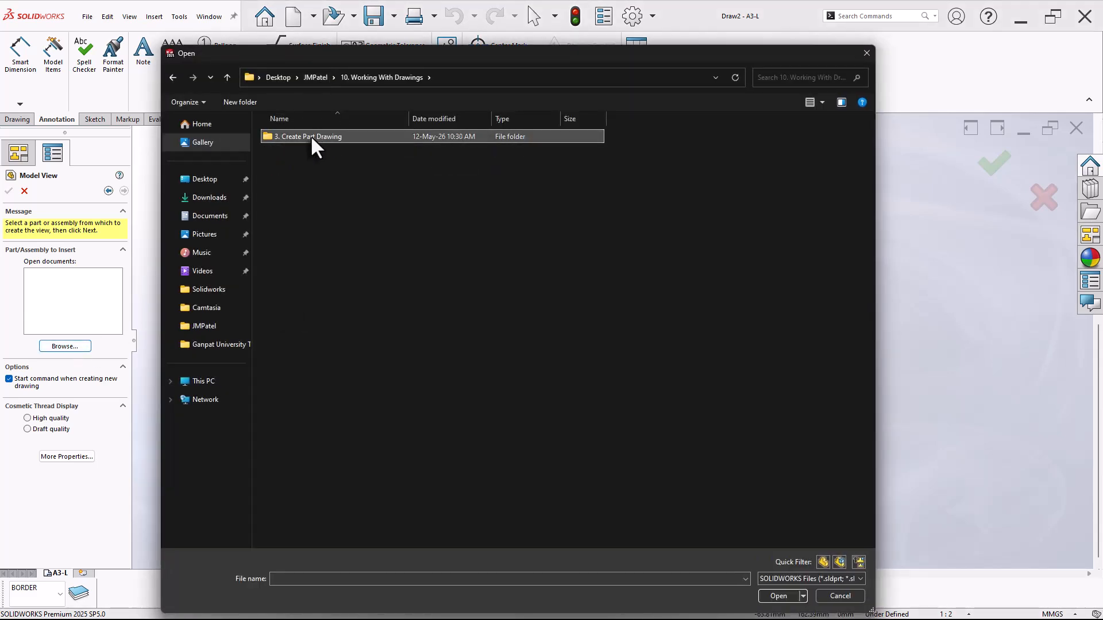
double_click(310, 135)
left_click(309, 136)
left_click(779, 596)
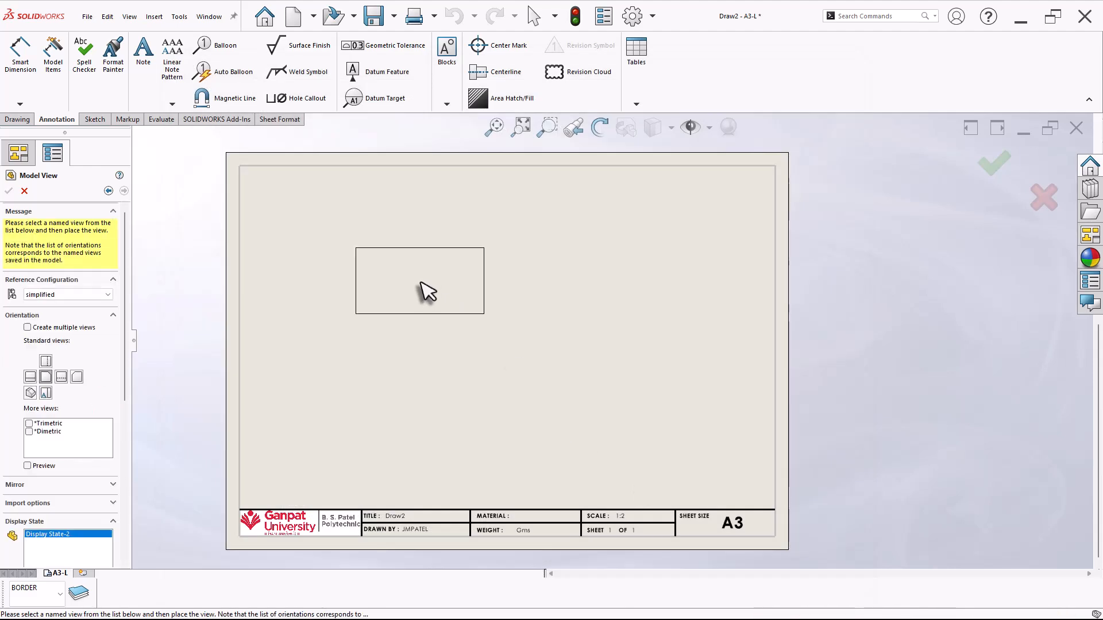
Insert the front, top and side views together at sheet scale, displayed with hidden lines visible.
left_click(50, 329)
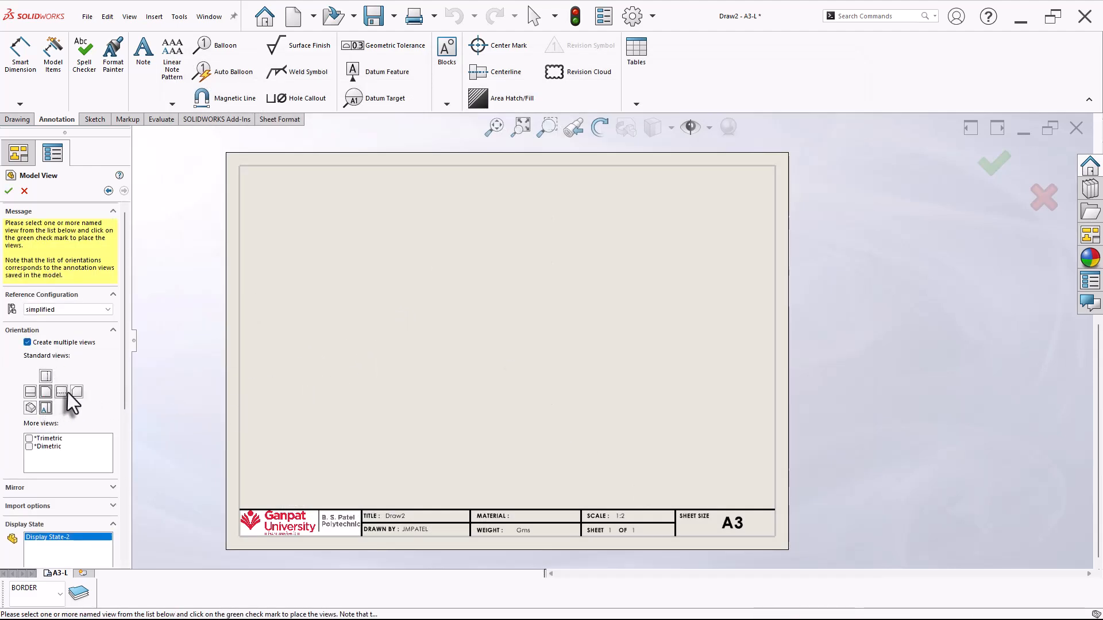
left_click_drag(126, 376, 129, 483)
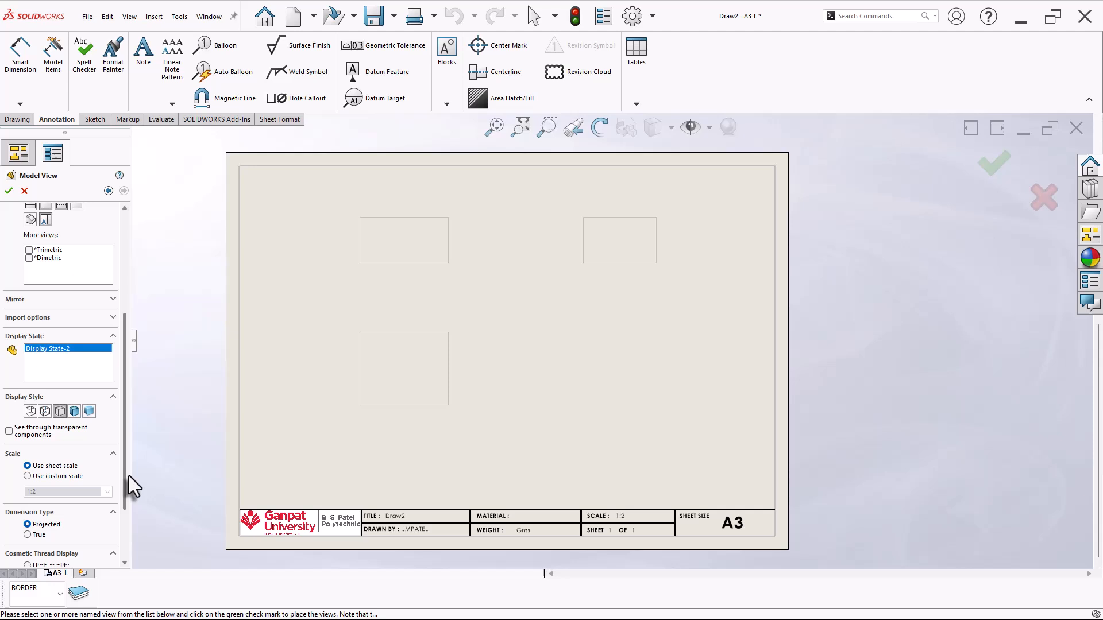
left_click(45, 407)
scroll(122, 406, "down", 2)
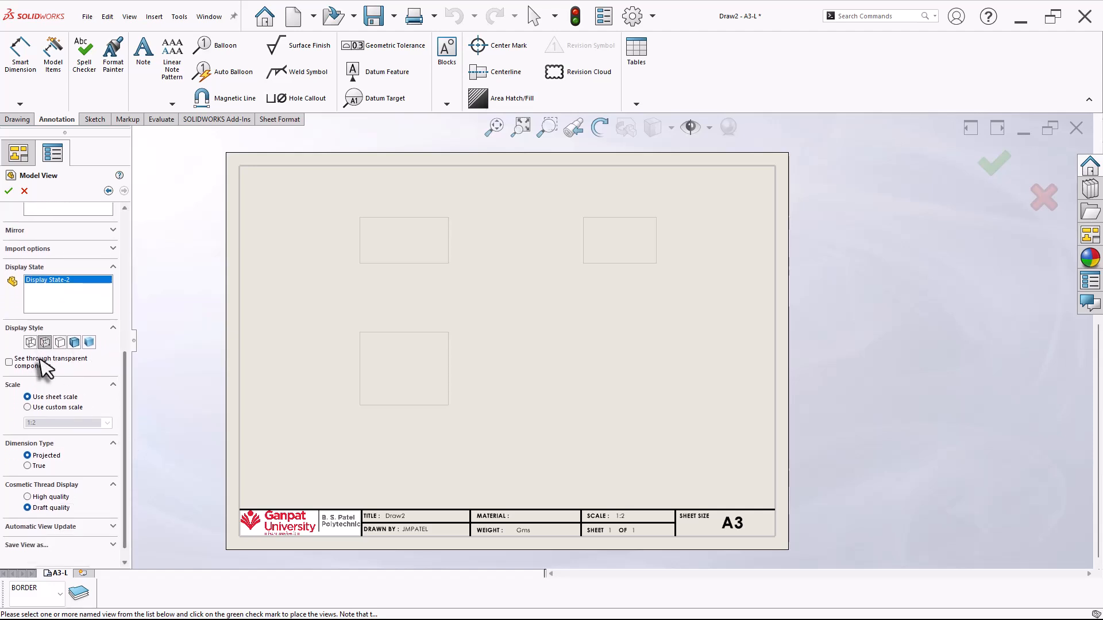
scroll(123, 417, "down", 1)
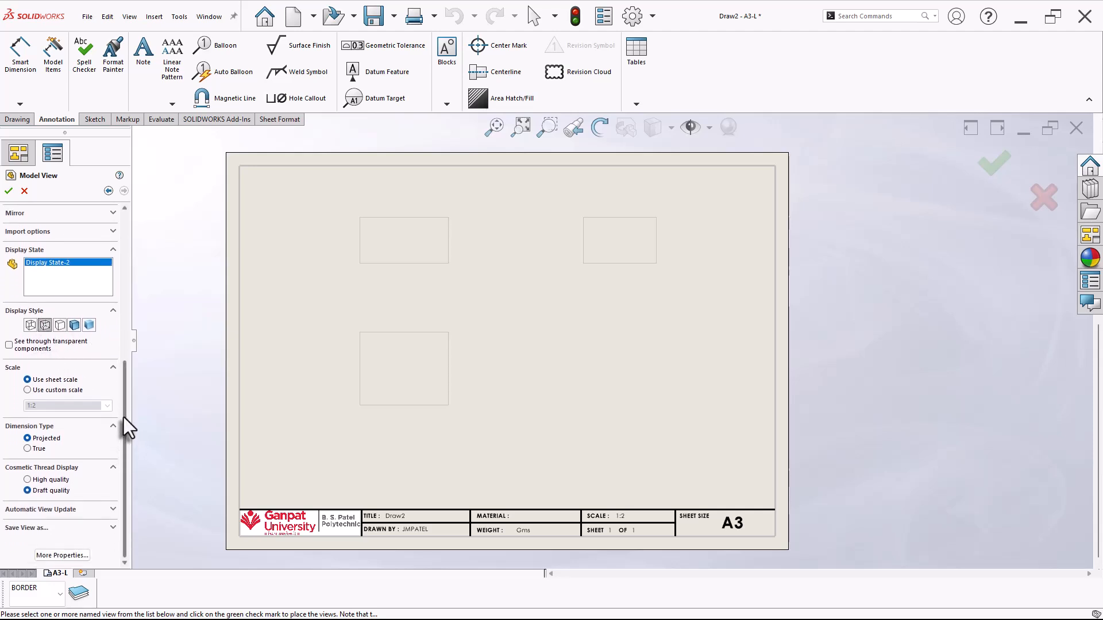
left_click_drag(123, 417, 121, 343)
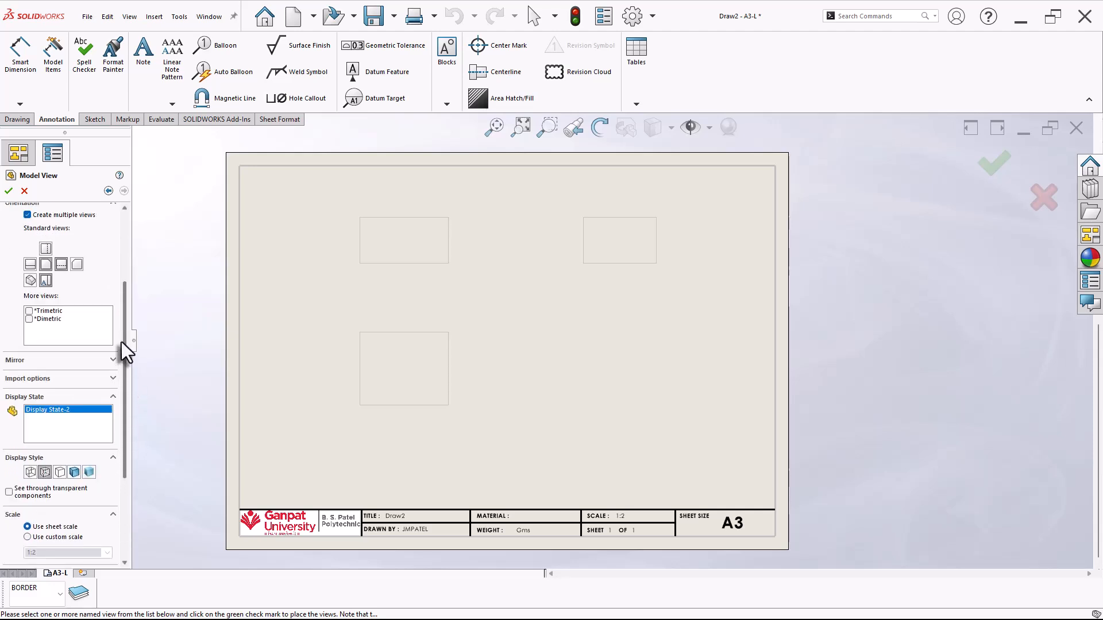
left_click(8, 190)
Move the side view horizontally closer to the front view.
scroll(555, 280, "down", 2)
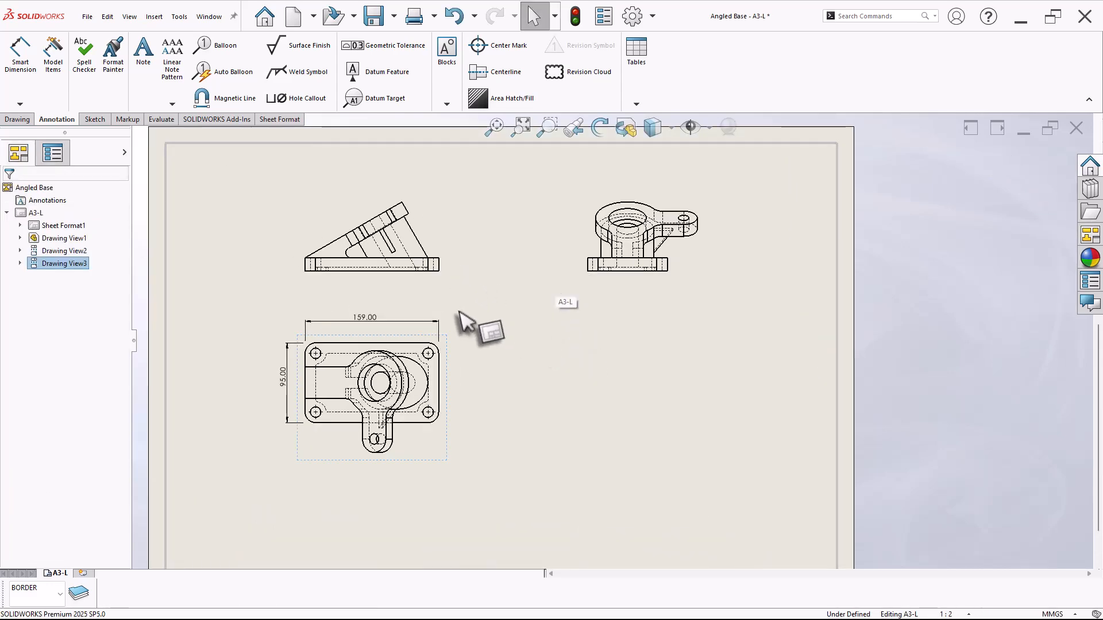
scroll(454, 313, "down", 1)
left_click(424, 309)
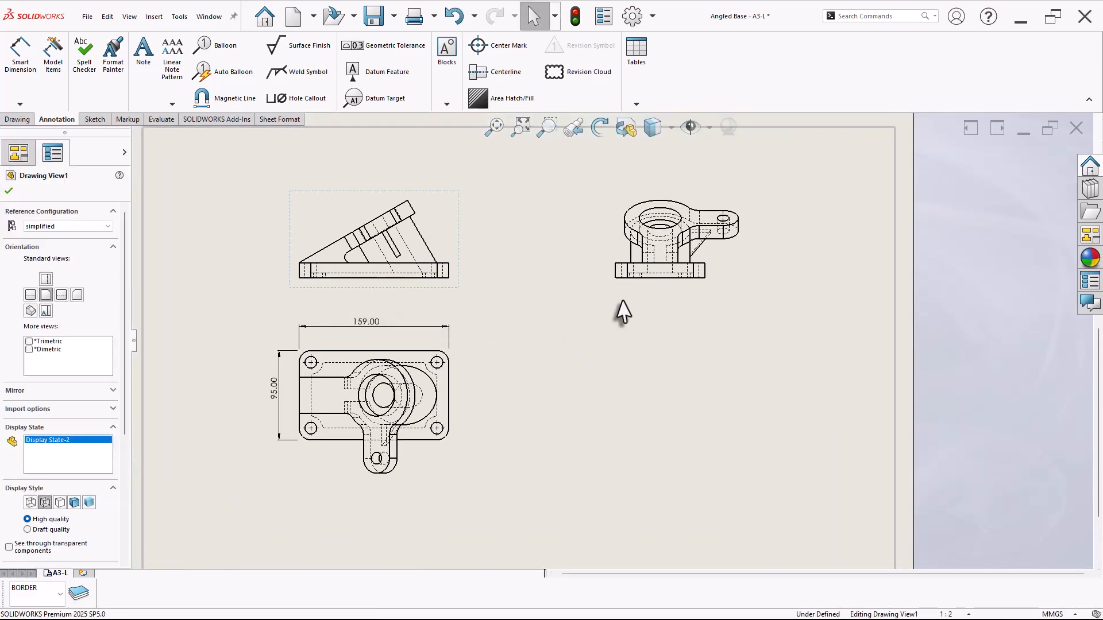
left_click_drag(625, 288, 589, 289)
left_click(532, 394)
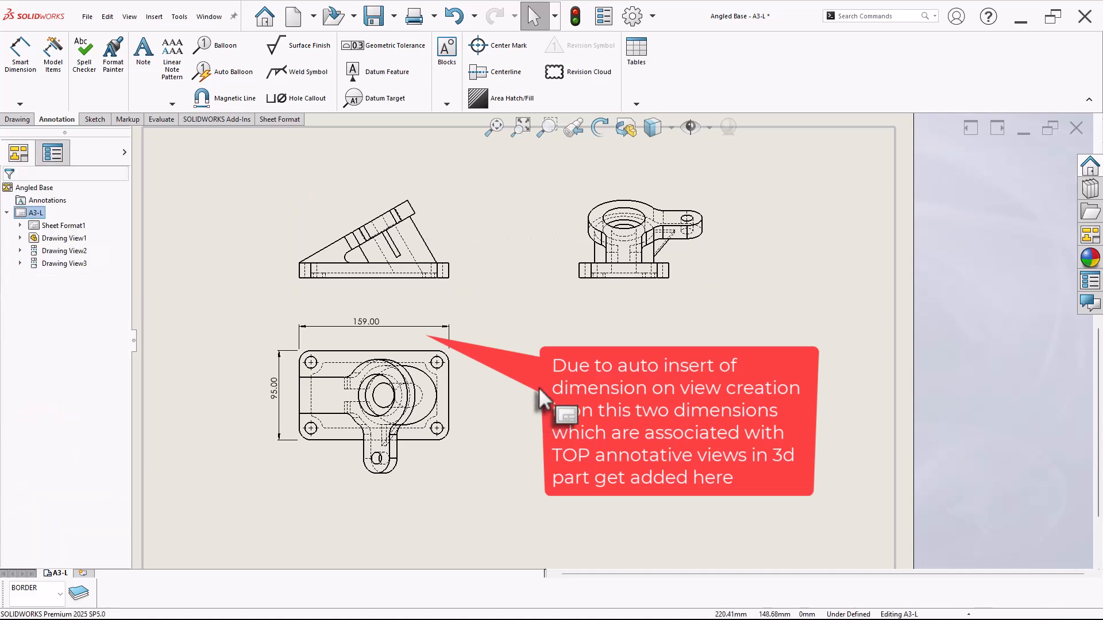
Import the marked model dimensions from the entire model into all views, using the dimension placement in sketch and eliminating duplicates.
scroll(550, 380, "up", 3)
scroll(684, 326, "down", 1)
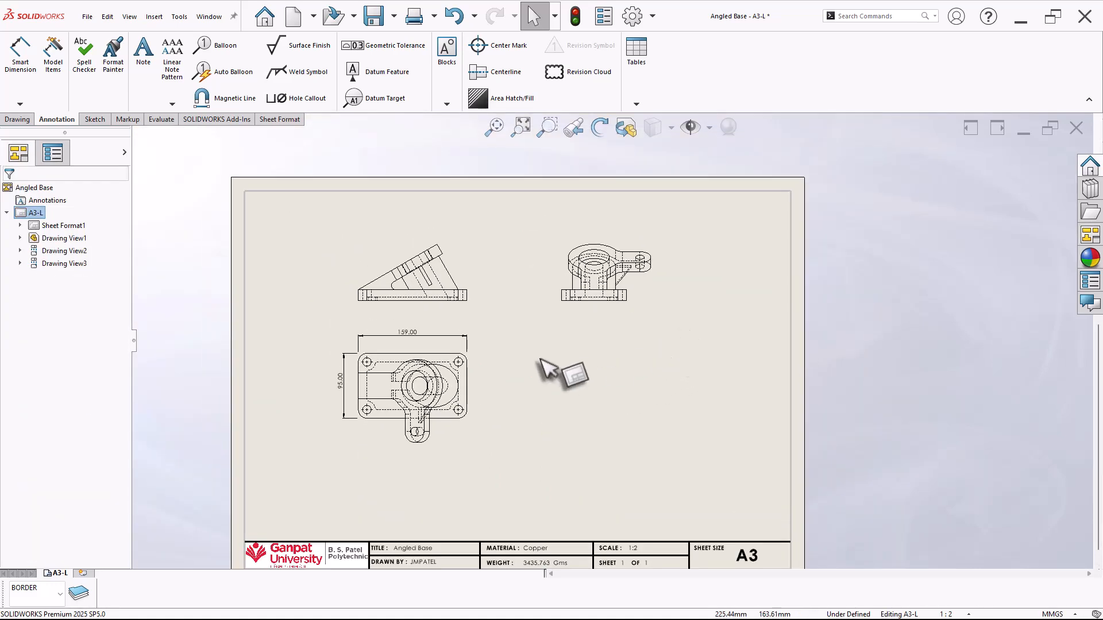
left_click(17, 119)
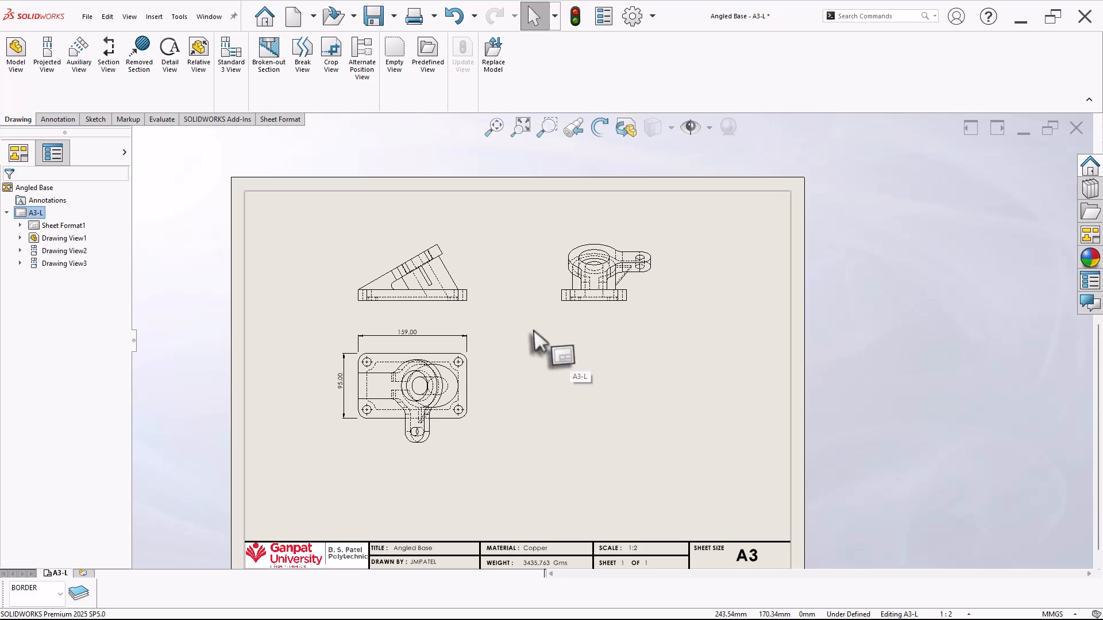
left_click(60, 119)
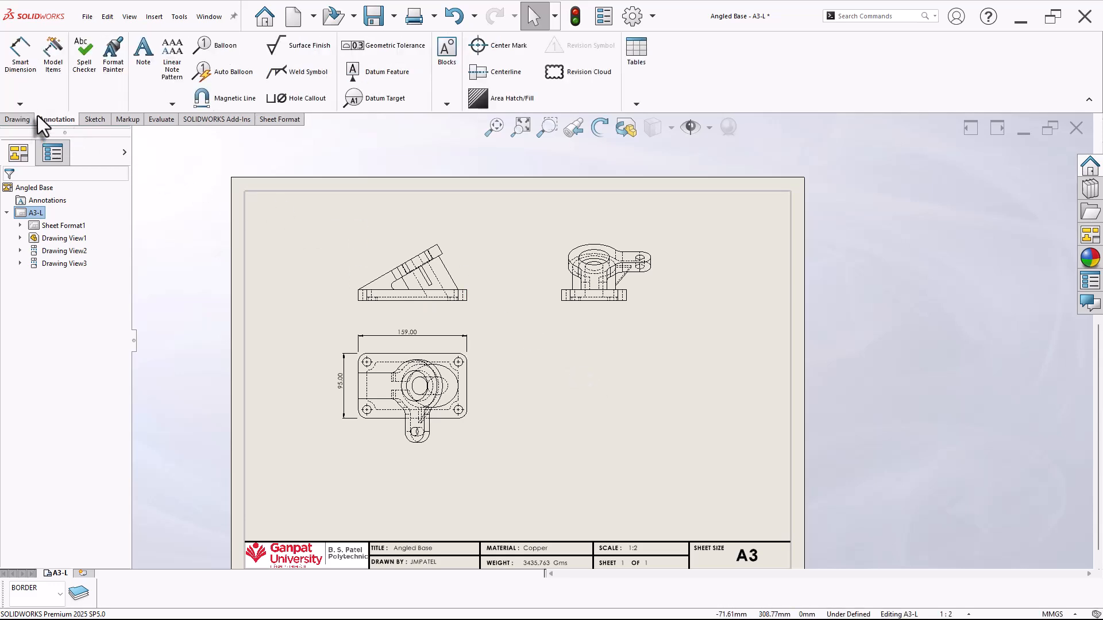
left_click(50, 66)
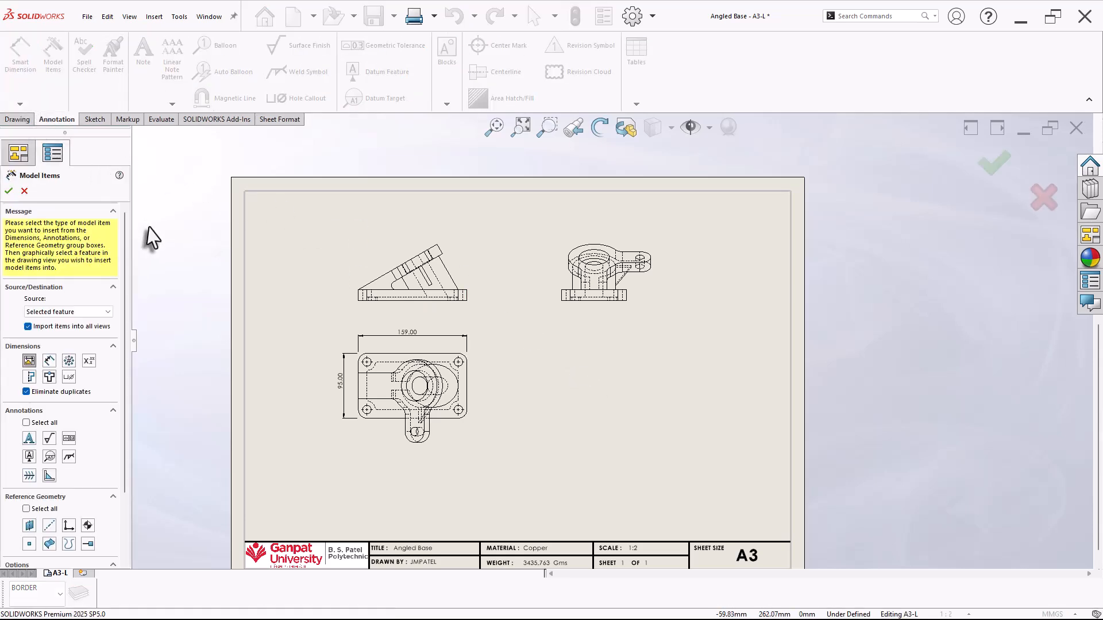
left_click(64, 315)
left_click(59, 323)
scroll(74, 345, "down", 2)
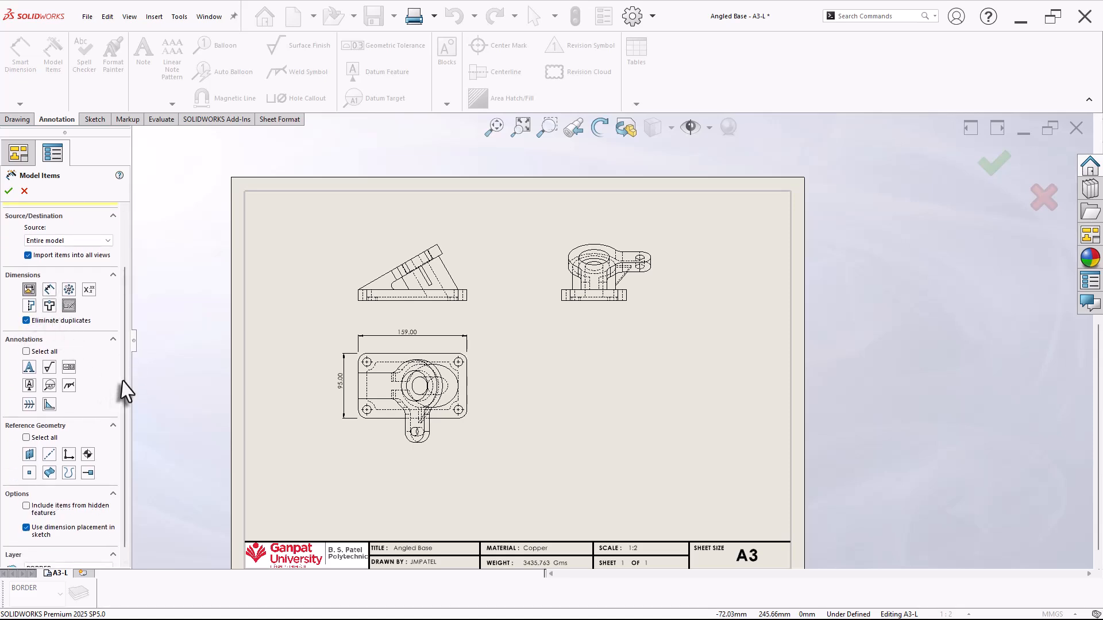
scroll(125, 396, "down", 1)
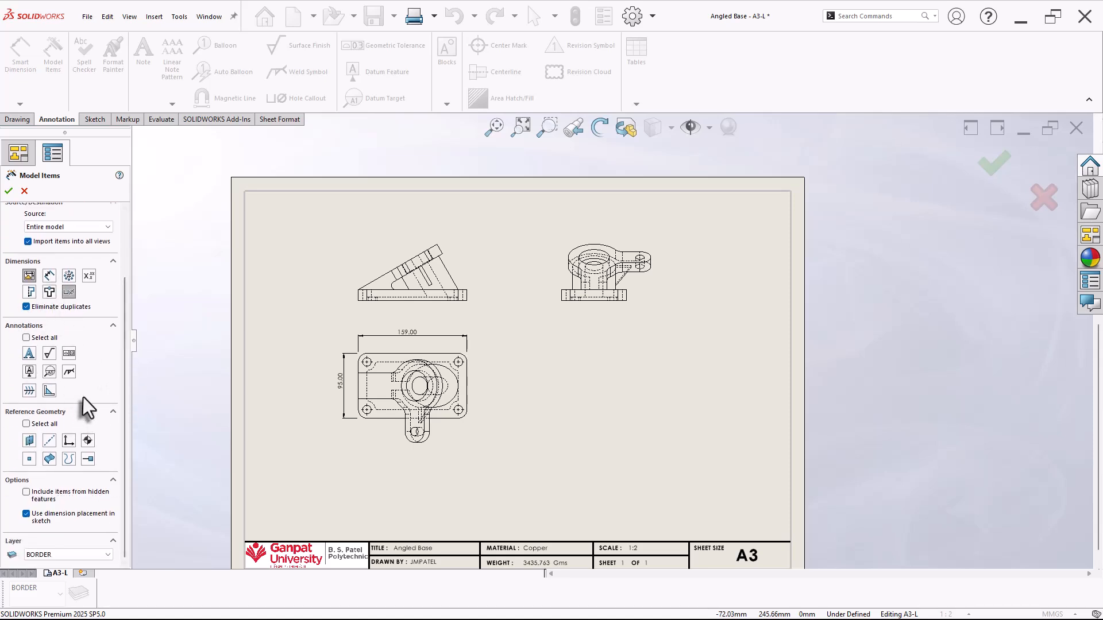
left_click(7, 193)
scroll(524, 422, "up", 3)
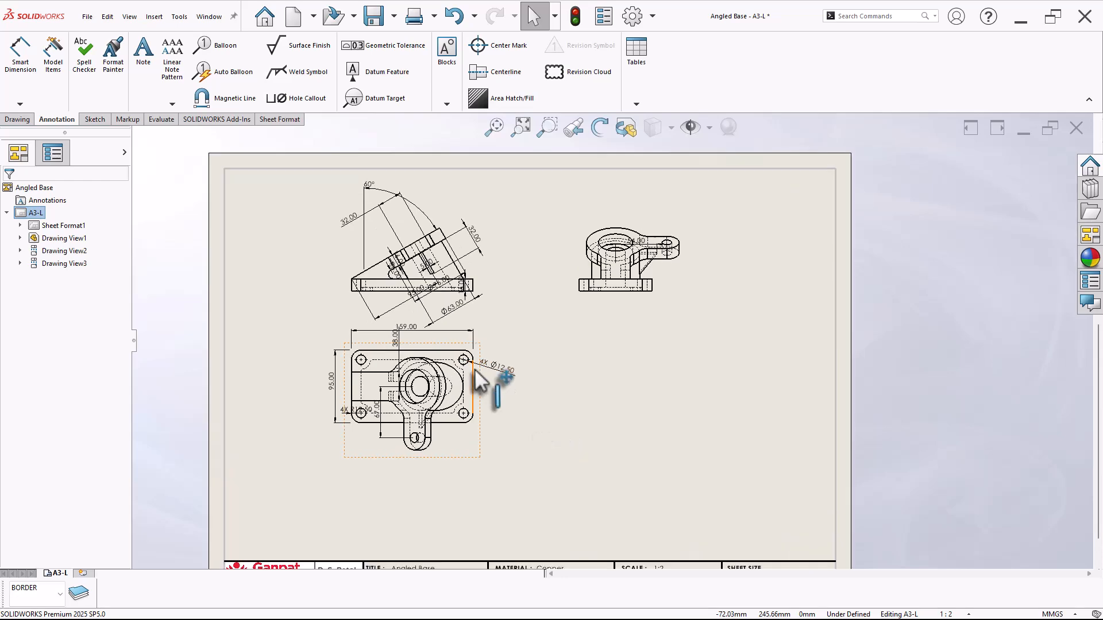
Move the top view farther below the front view and adjust the front view's position to make room for dimensions.
left_click(523, 431)
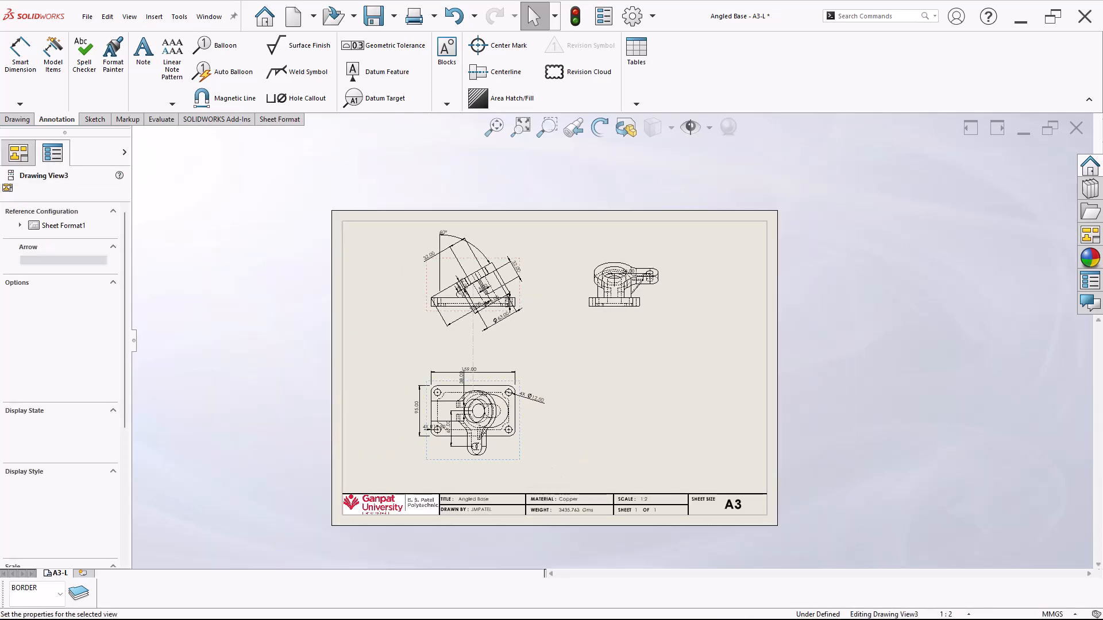
scroll(629, 332, "down", 3)
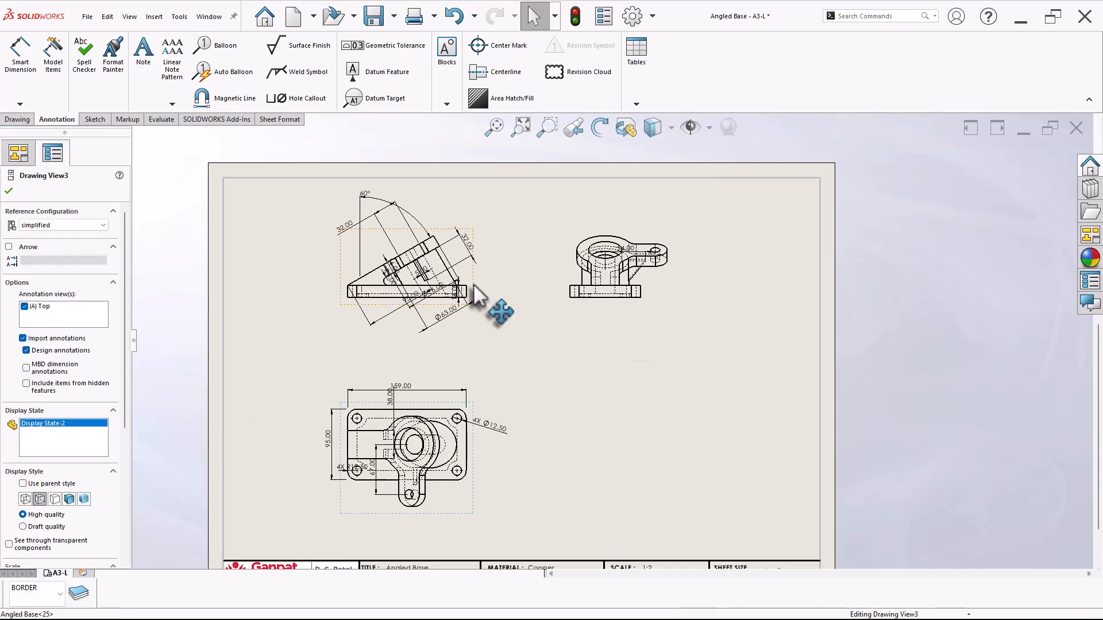
left_click_drag(472, 286, 474, 293)
left_click(588, 425)
scroll(590, 430, "up", 1)
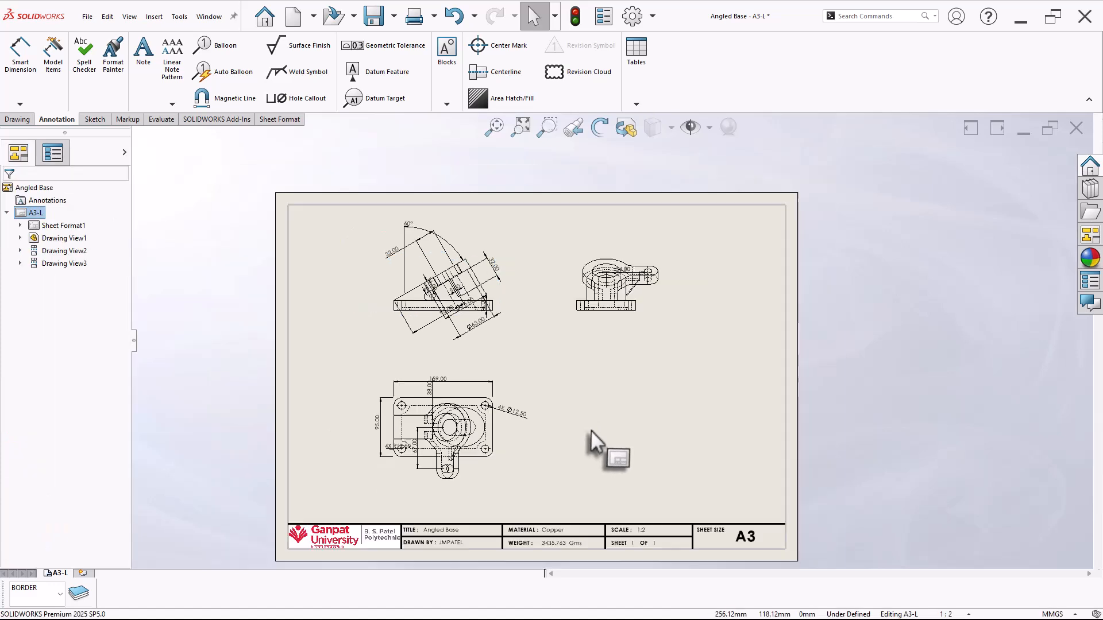
Select all dimensions across the three views and auto-arrange them.
mouse_move(322, 185)
left_mouse_down()
mouse_move(471, 401)
mouse_move(579, 505)
mouse_move(684, 511)
left_mouse_up()
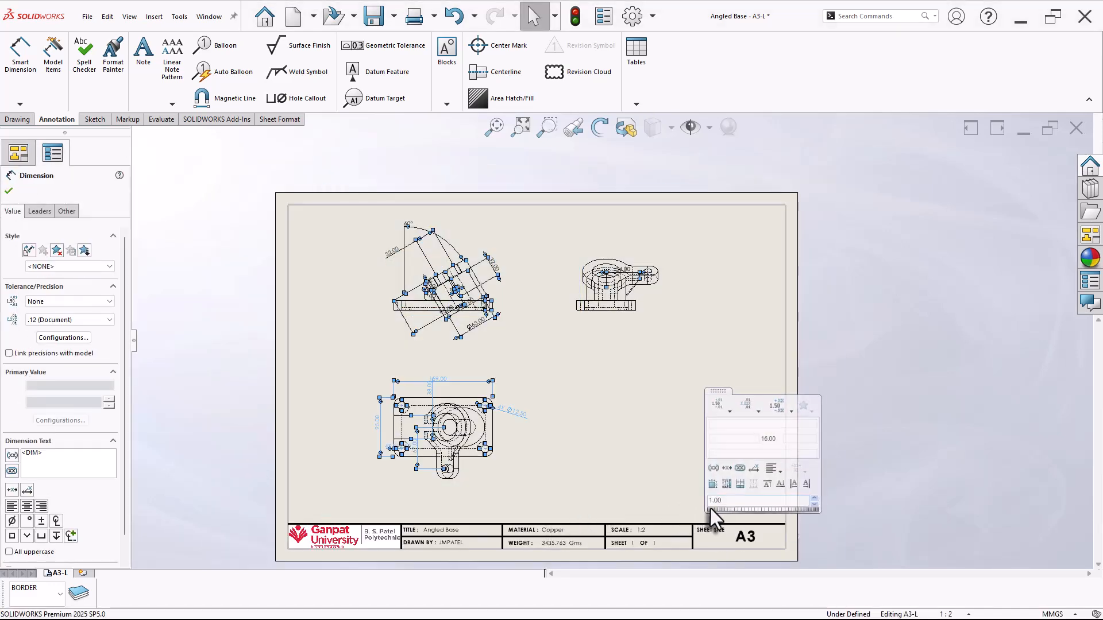
left_click(713, 485)
left_click(591, 405)
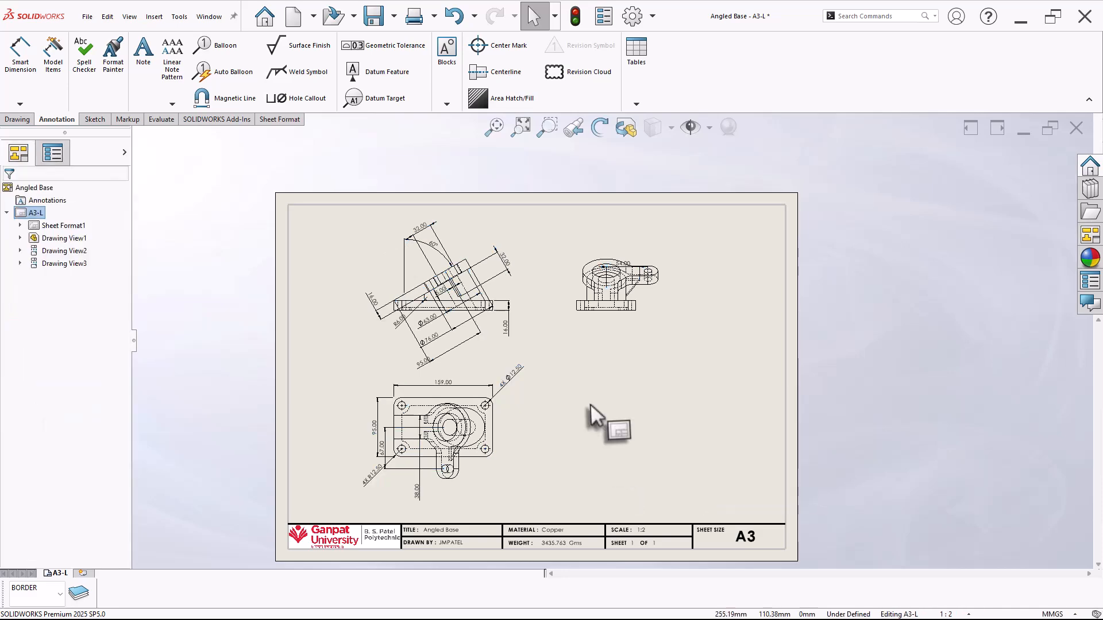
scroll(590, 403, "down", 3)
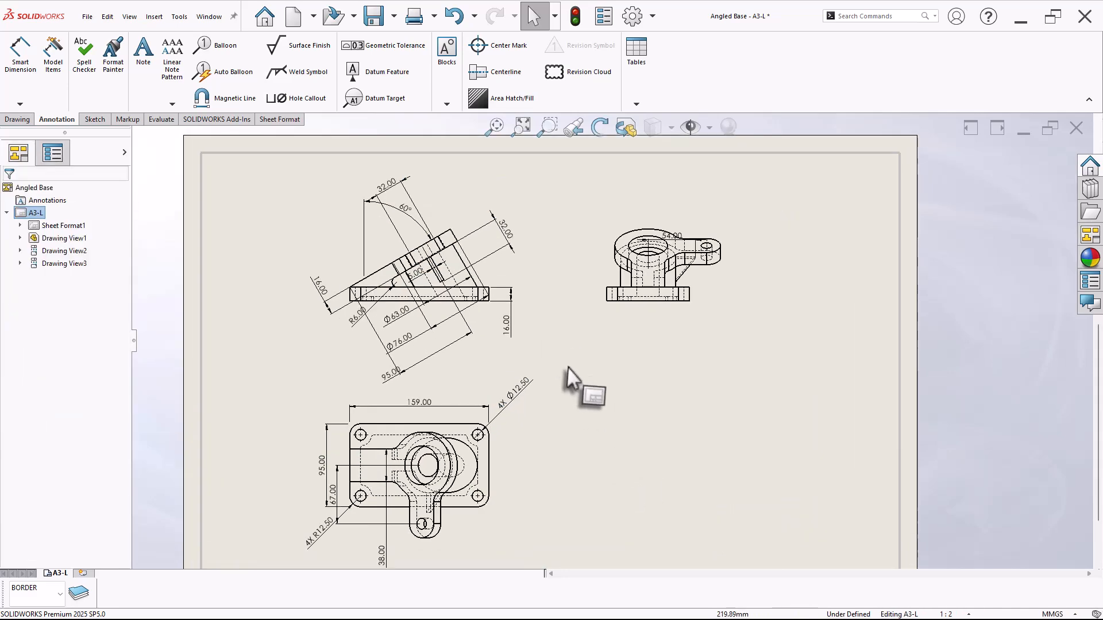
Create an auxiliary view labelled A from the front view's inclined edge and place it beside the top view.
left_click(28, 121)
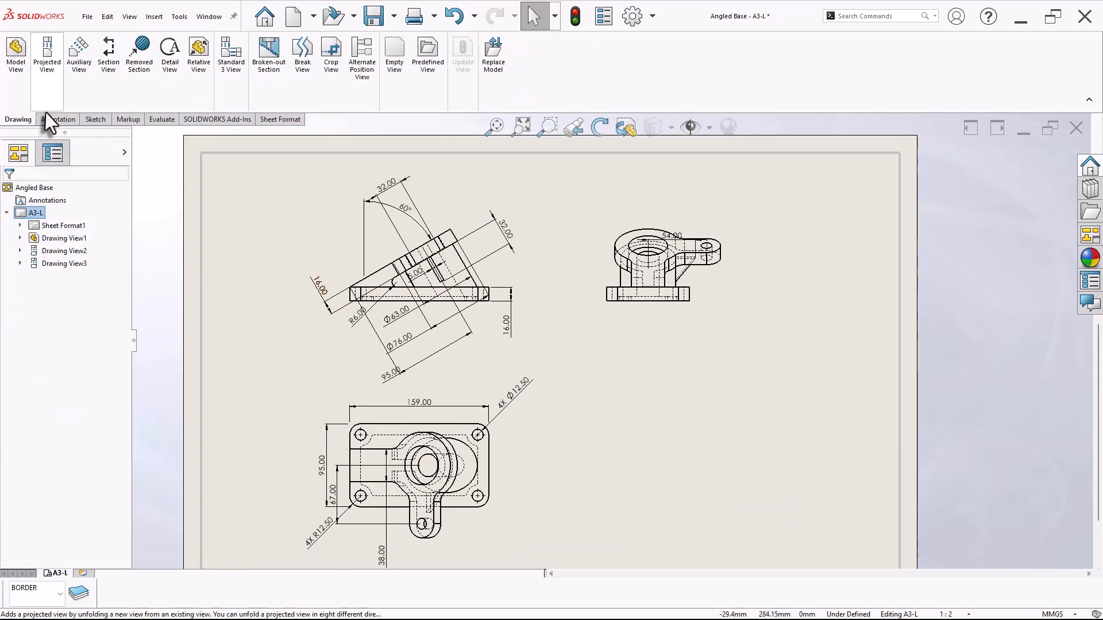
left_click(79, 63)
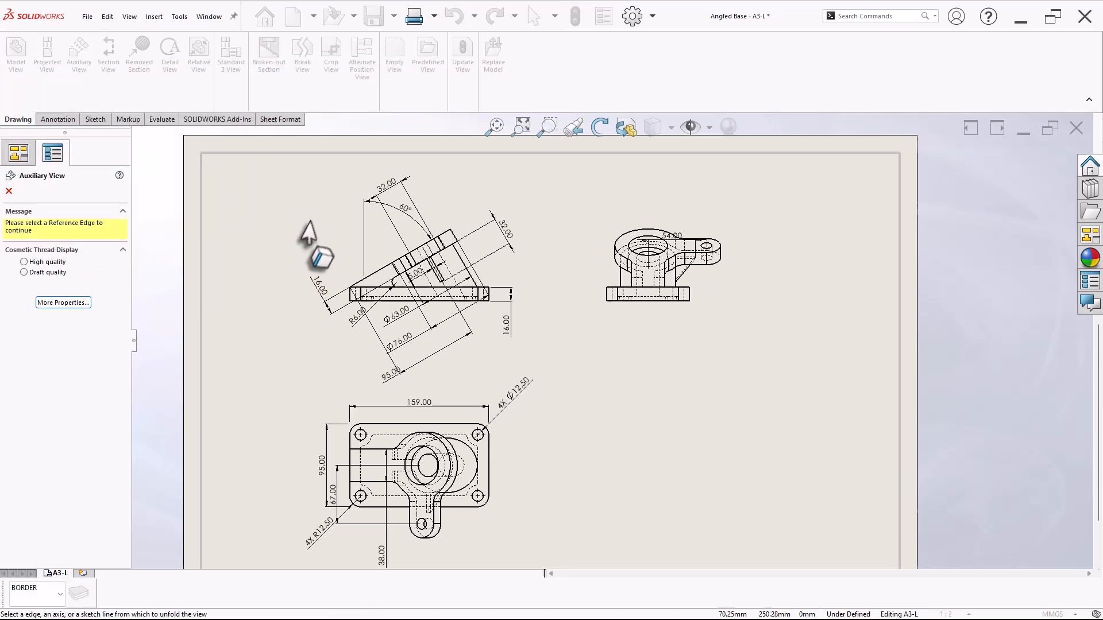
left_click(384, 271)
scroll(609, 342, "up", 3)
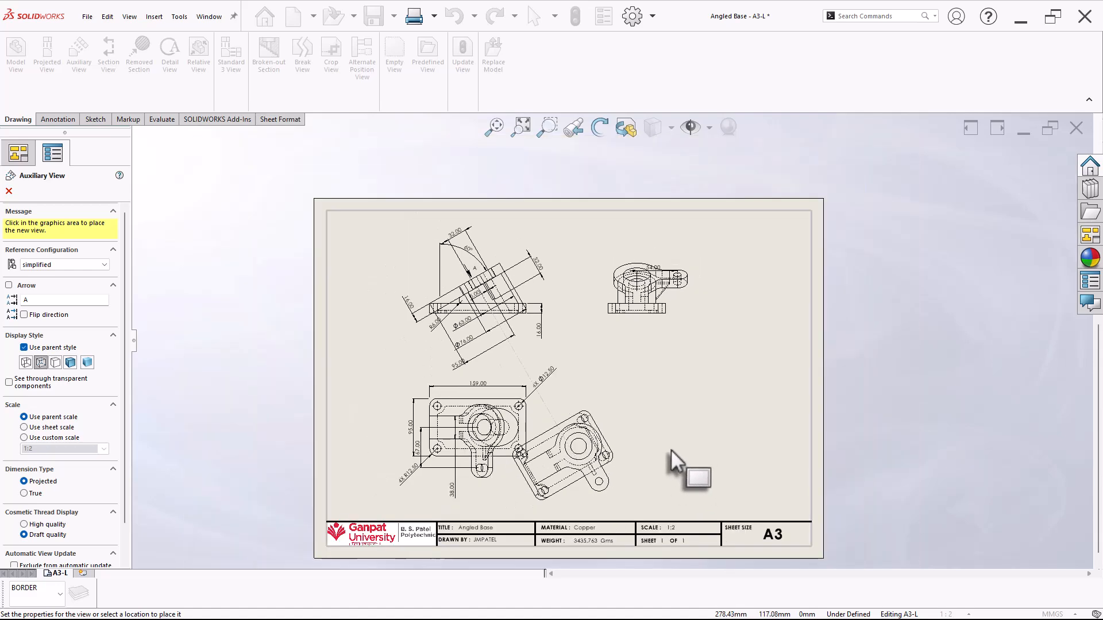
left_click(664, 415)
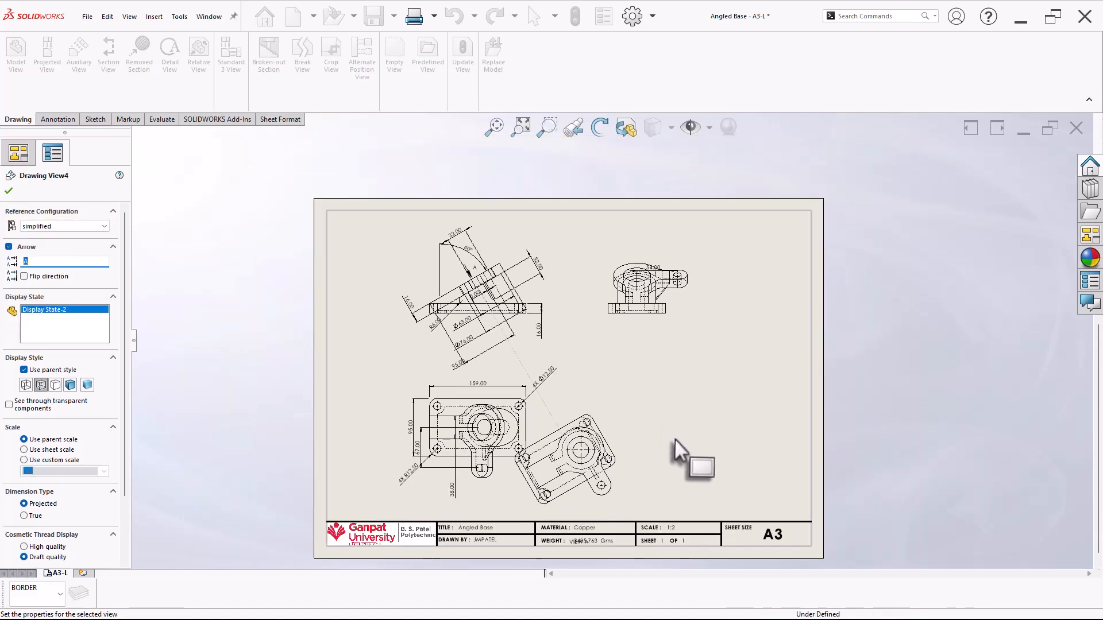
Break the auxiliary view's alignment and move the view into the open space below the side view.
scroll(666, 466, "down", 2)
scroll(661, 482, "down", 1)
right_click(612, 425)
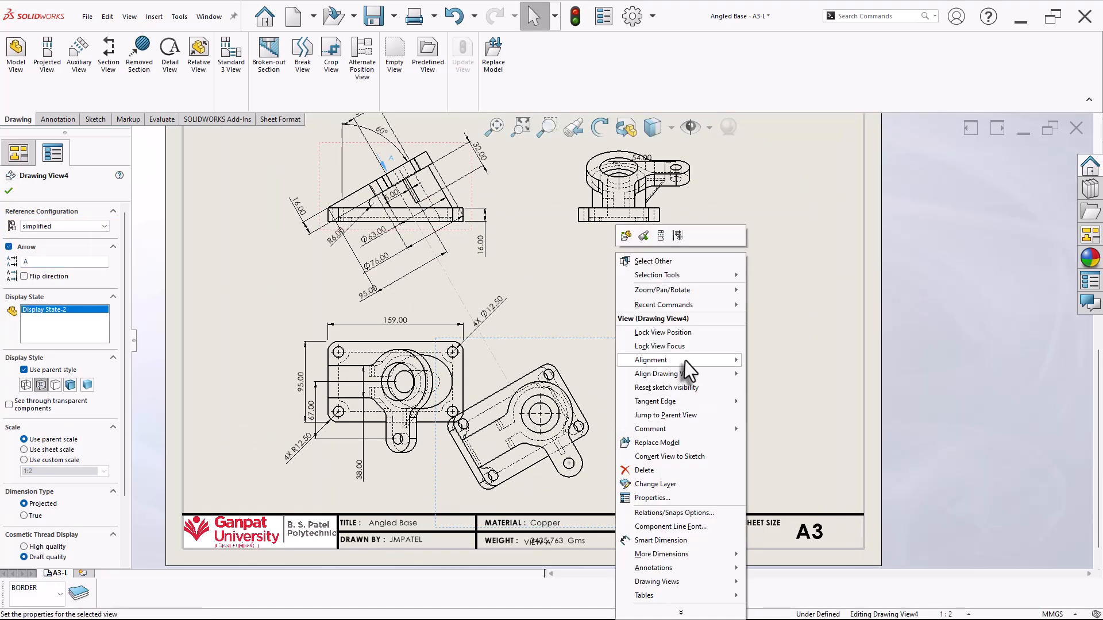
mouse_move(721, 368)
left_click(770, 360)
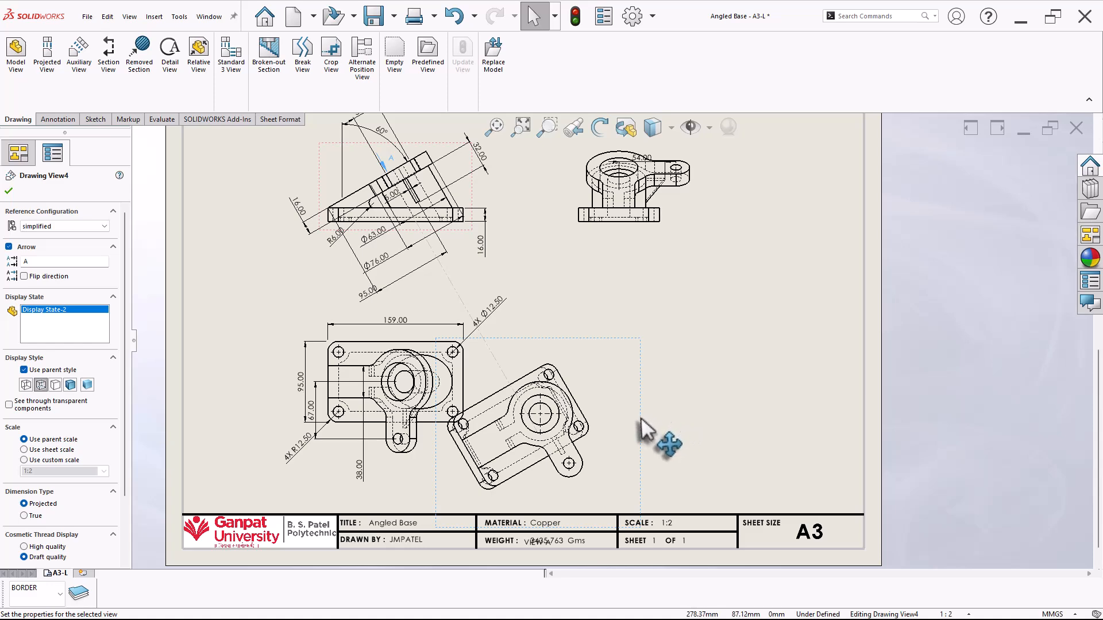
mouse_move(653, 438)
left_mouse_down()
mouse_move(761, 356)
mouse_move(764, 328)
mouse_move(760, 336)
left_mouse_up()
left_click(785, 428)
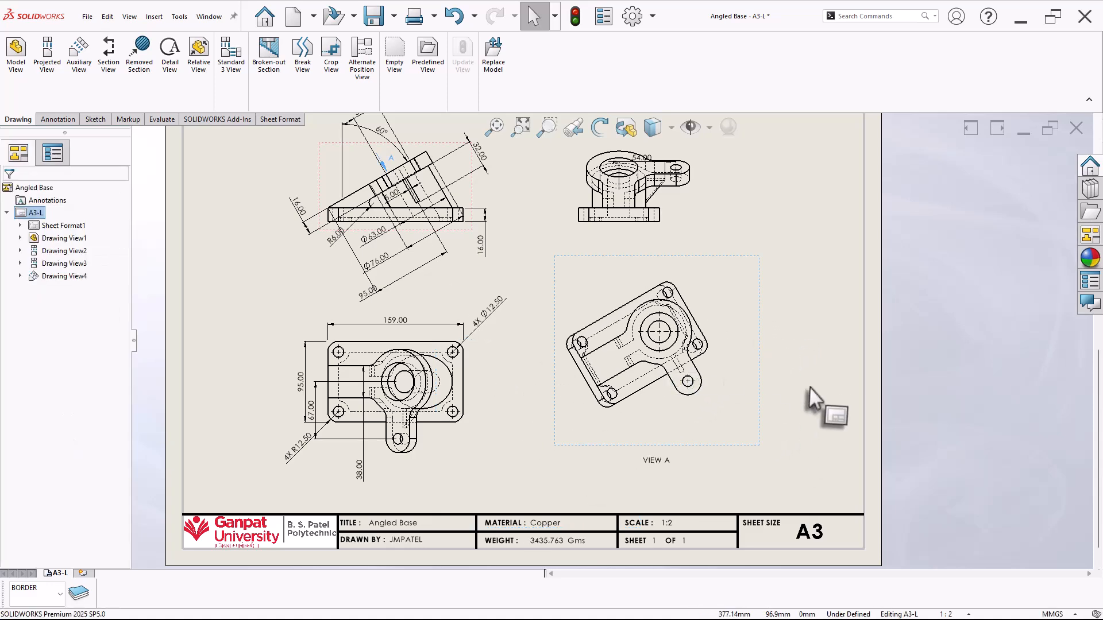
scroll(803, 259, "up", 2)
scroll(802, 255, "down", 2)
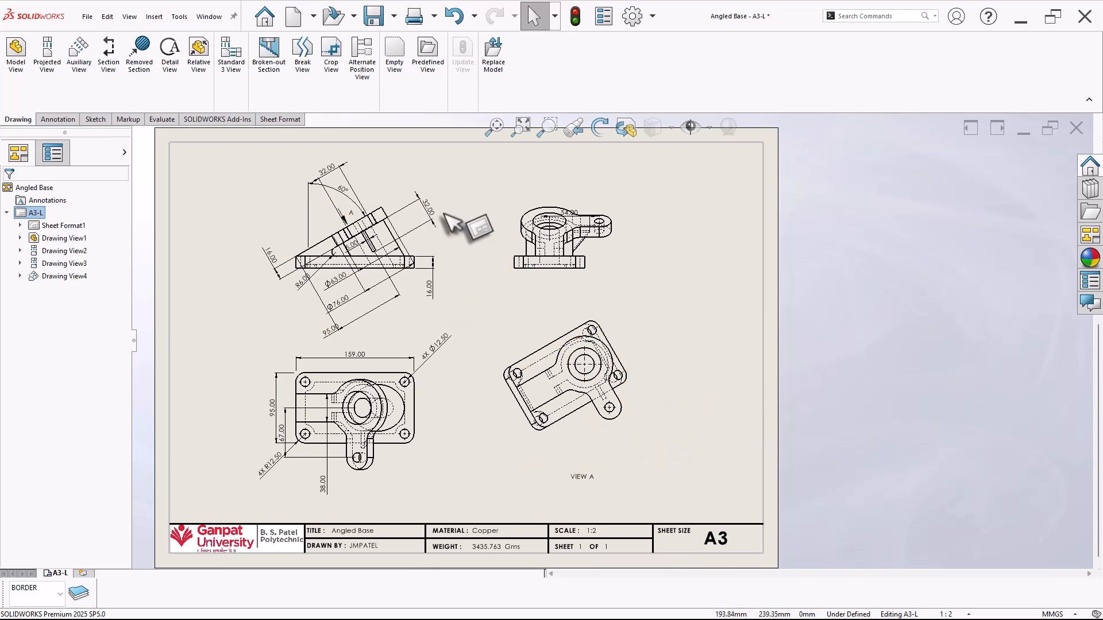
Add a hole callout to the central counterbored hole in View A and place it above the view.
left_click(58, 120)
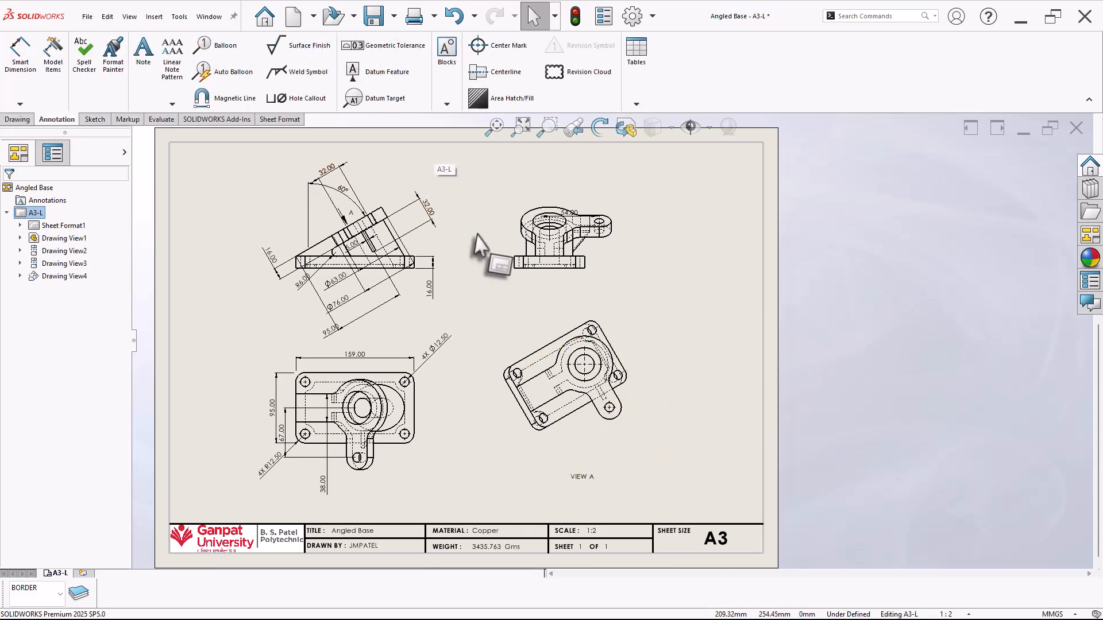
left_click(310, 101)
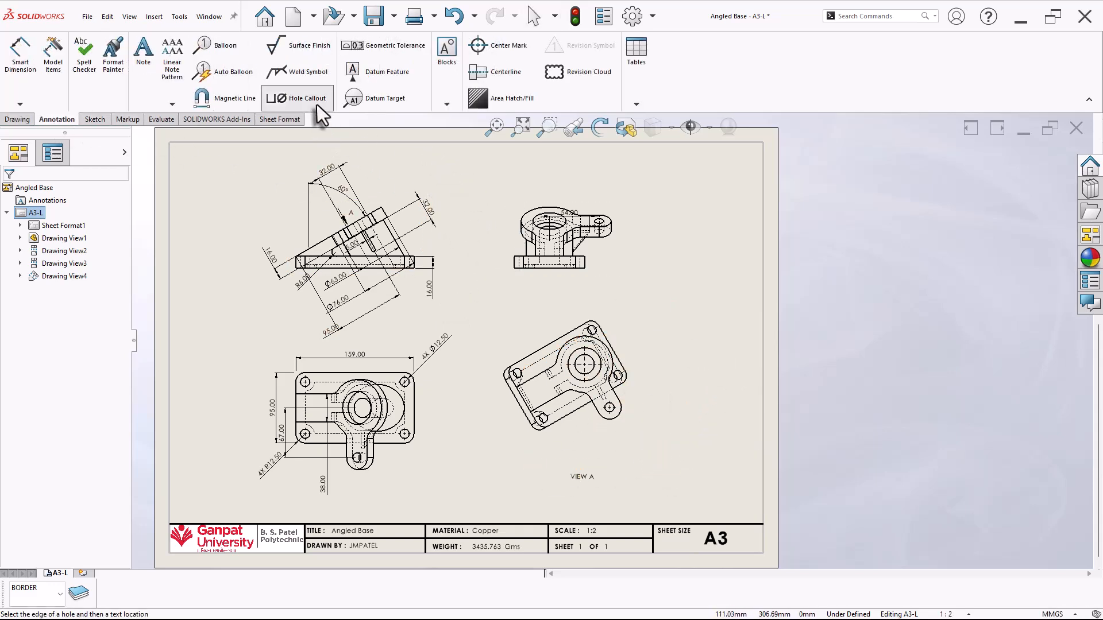
left_click(594, 350)
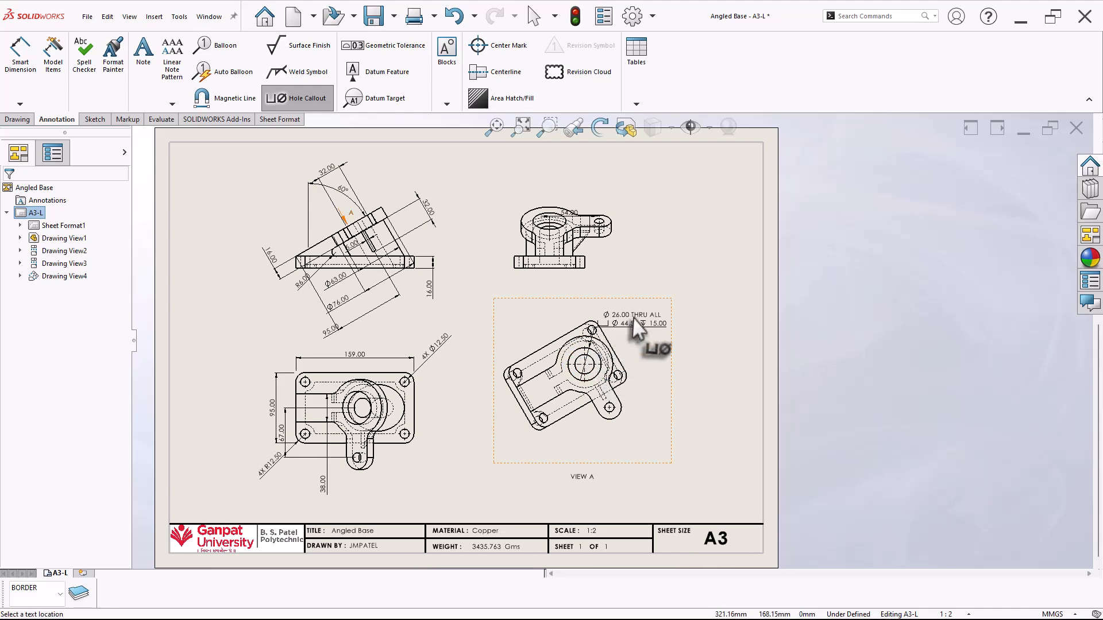
left_click(673, 316)
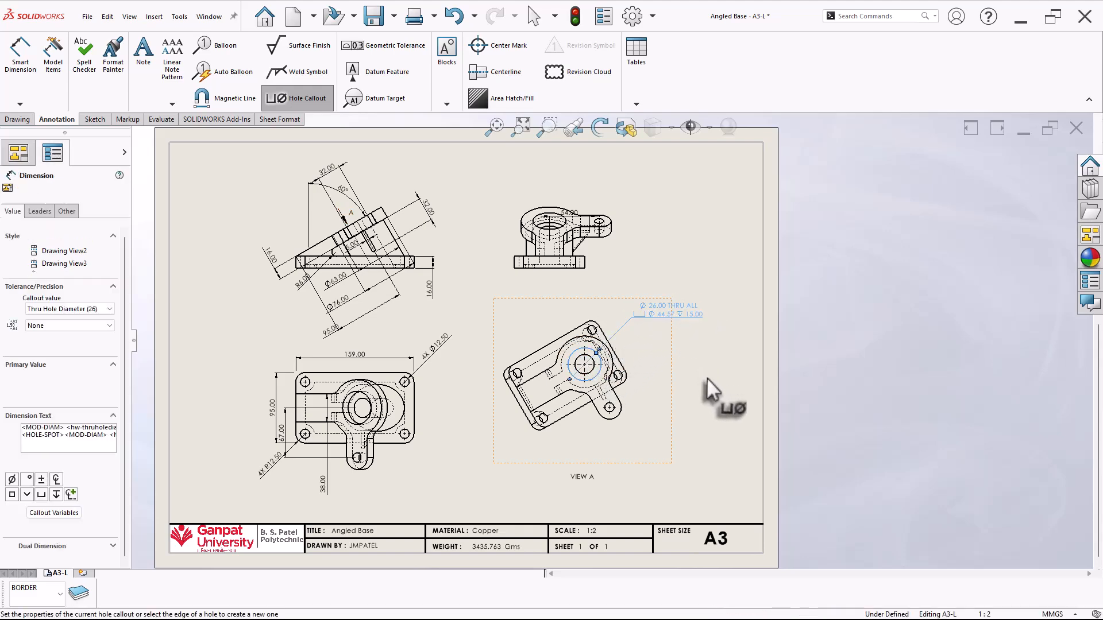
key("Escape")
scroll(712, 345, "down", 1)
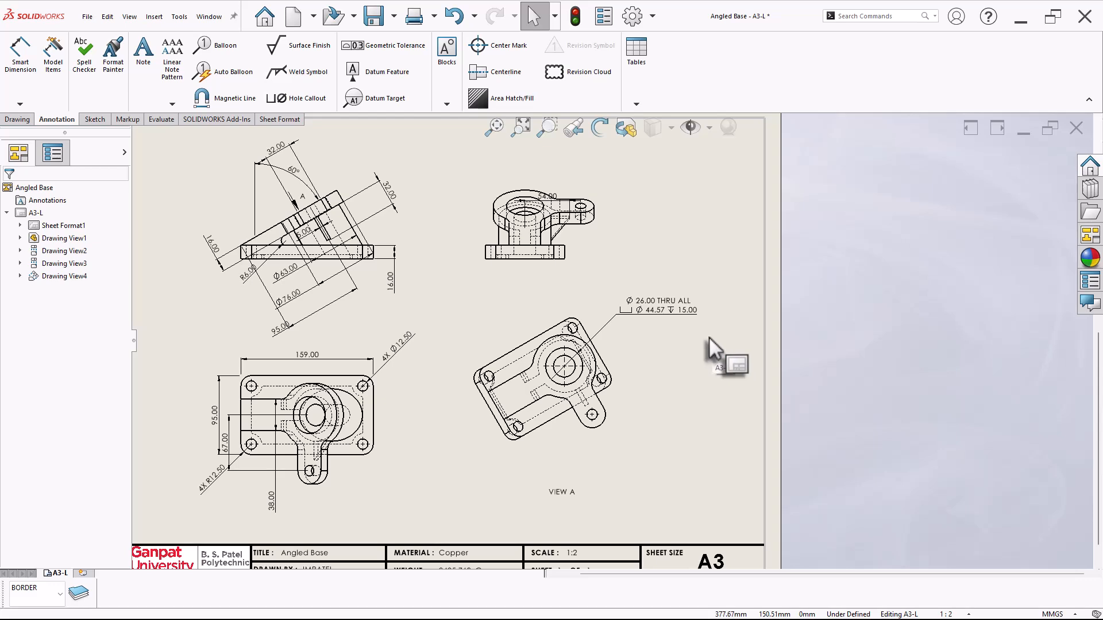
scroll(685, 366, "up", 2)
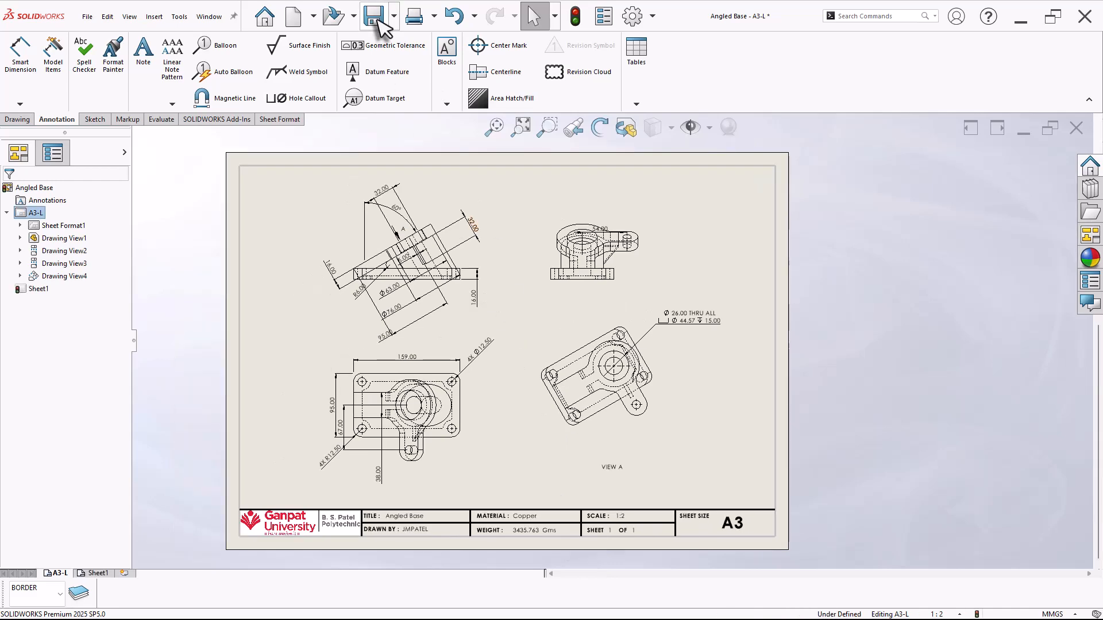
Save the drawing as Angled Base3.SLDDRW in the 3. Create Part Drawing folder.
left_click(377, 17)
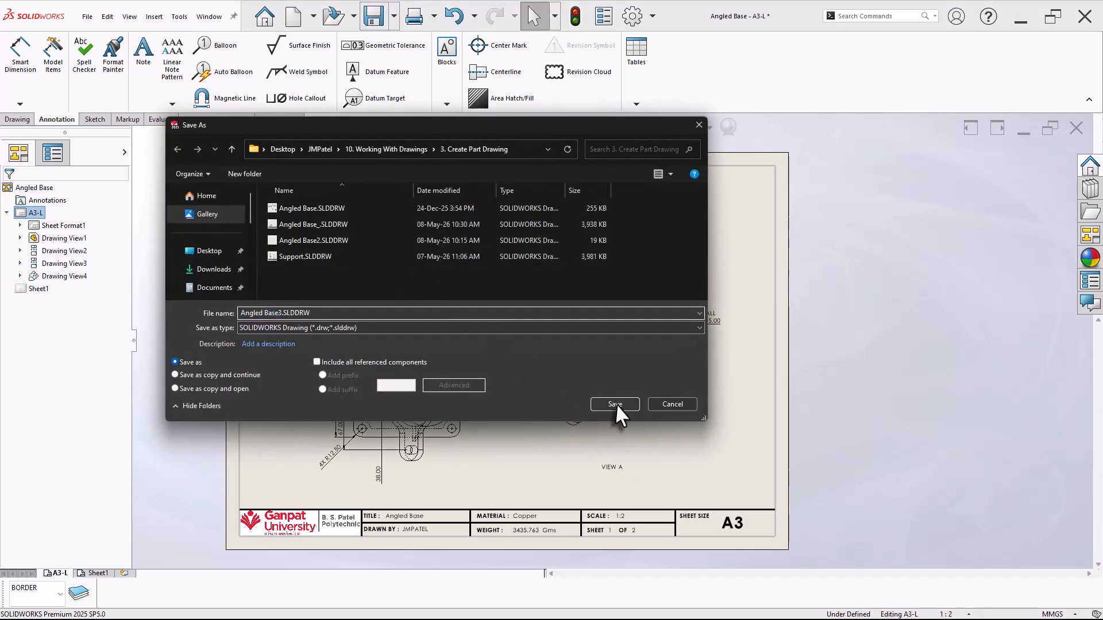
left_click(615, 404)
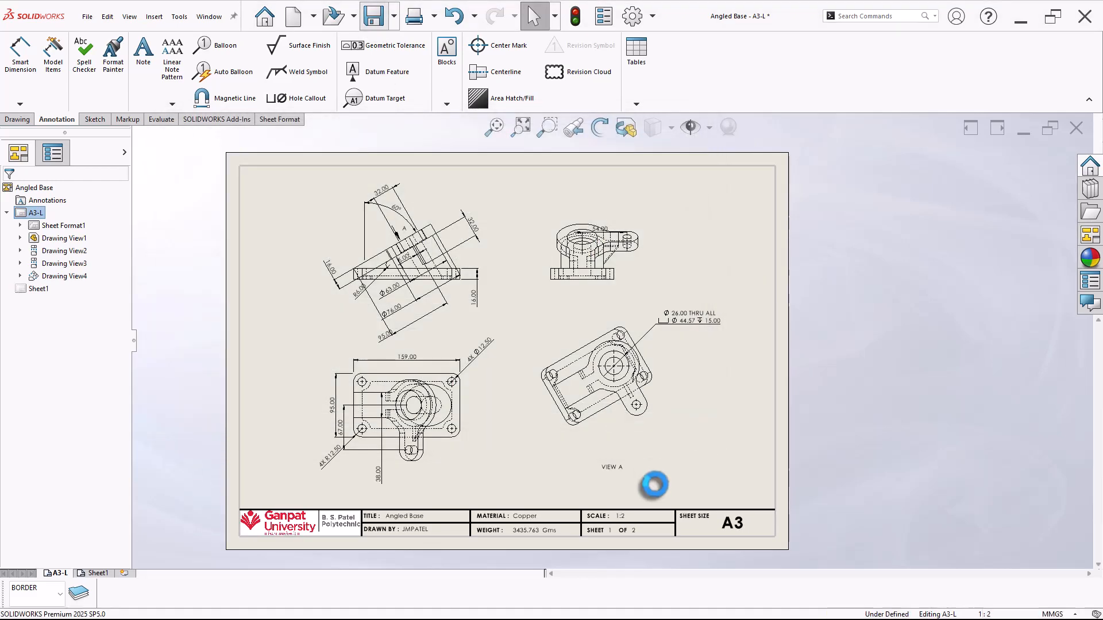
scroll(661, 539, "down", 1)
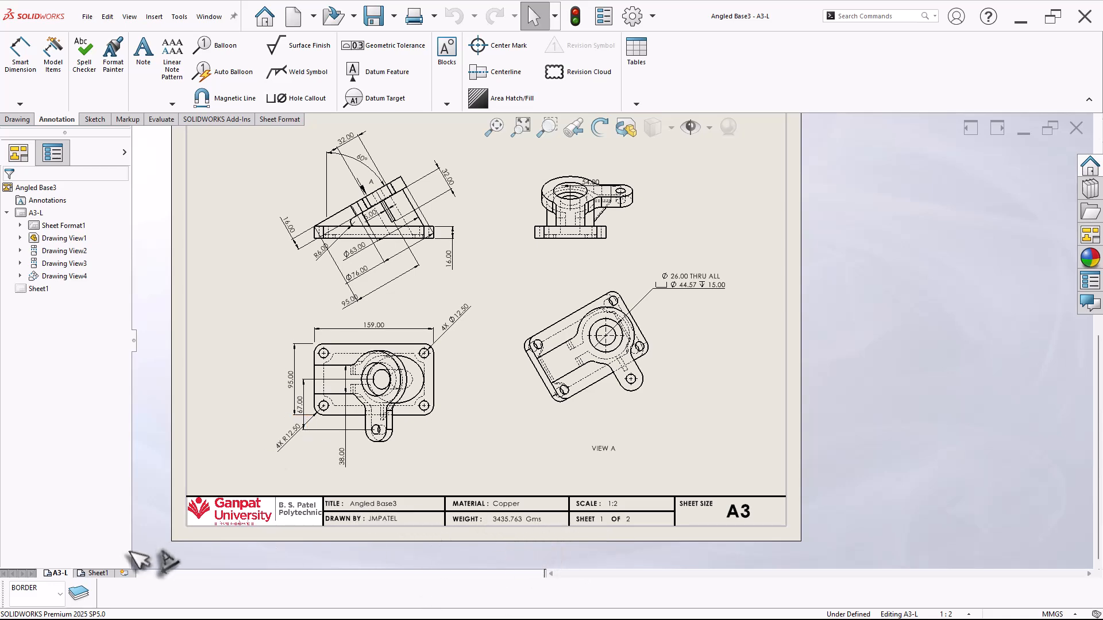
Add another blank sheet after Sheet1, return to the A3-L sheet and save to update the title block's sheet total.
left_click(96, 573)
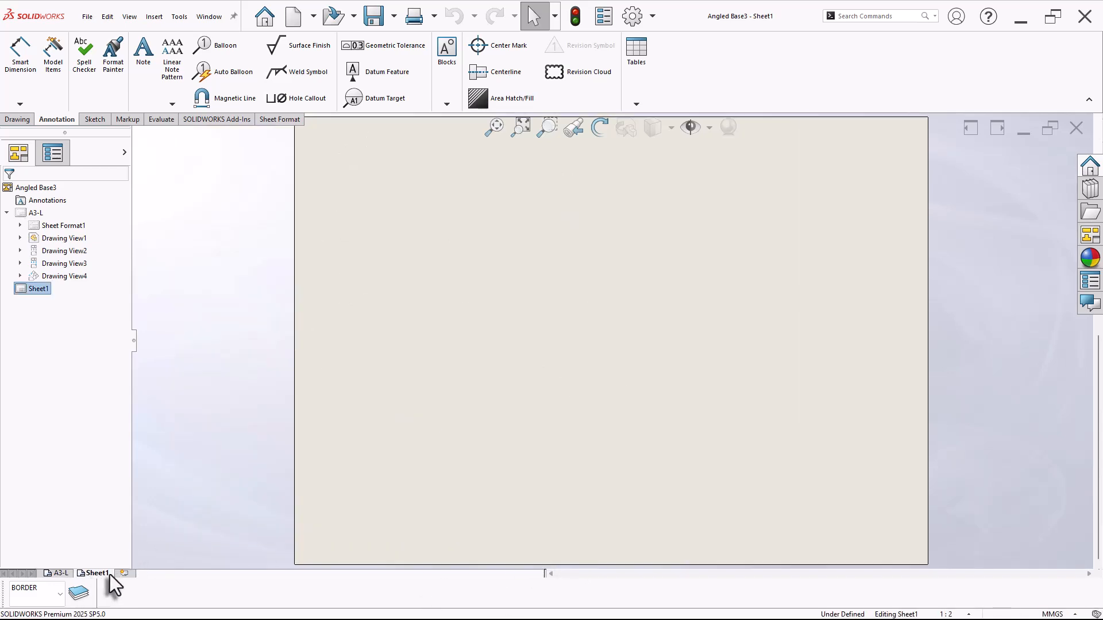
left_click(124, 574)
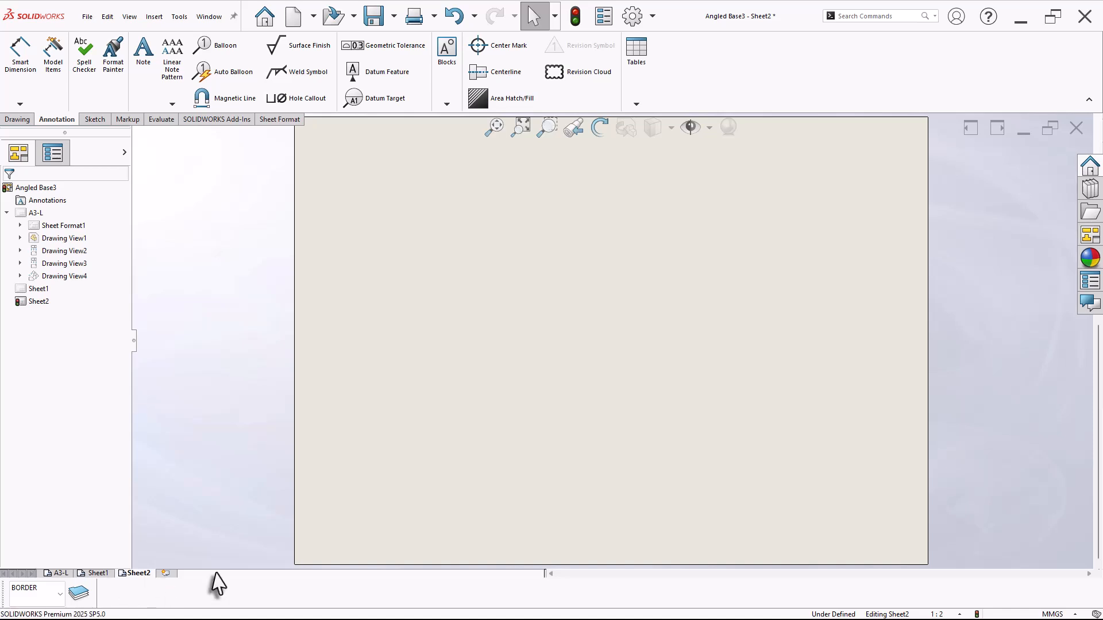
left_click(57, 573)
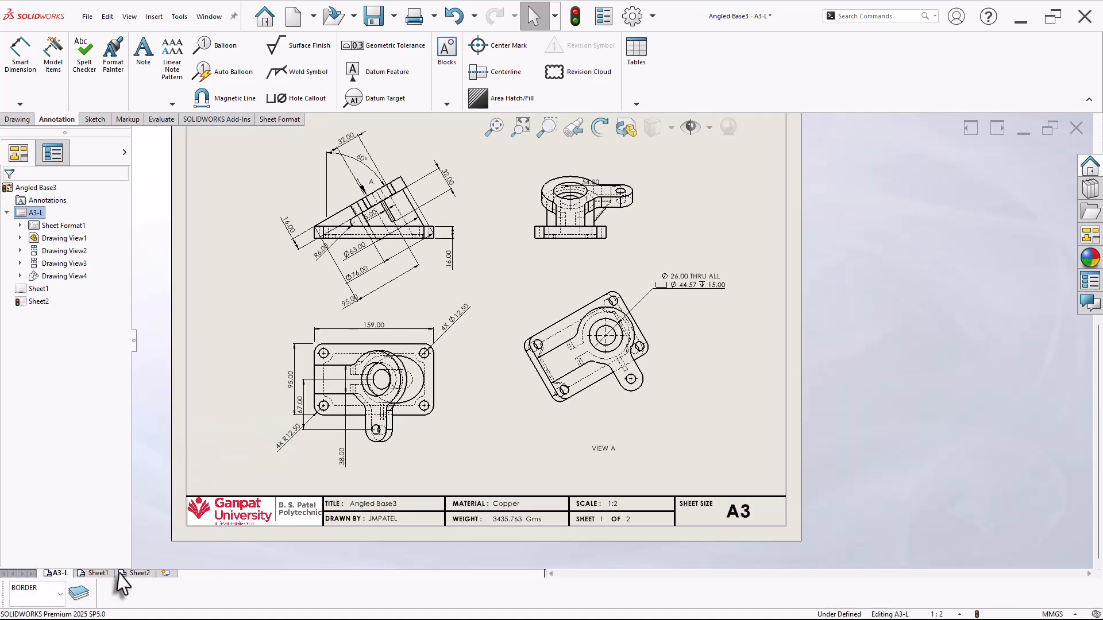
left_click(373, 18)
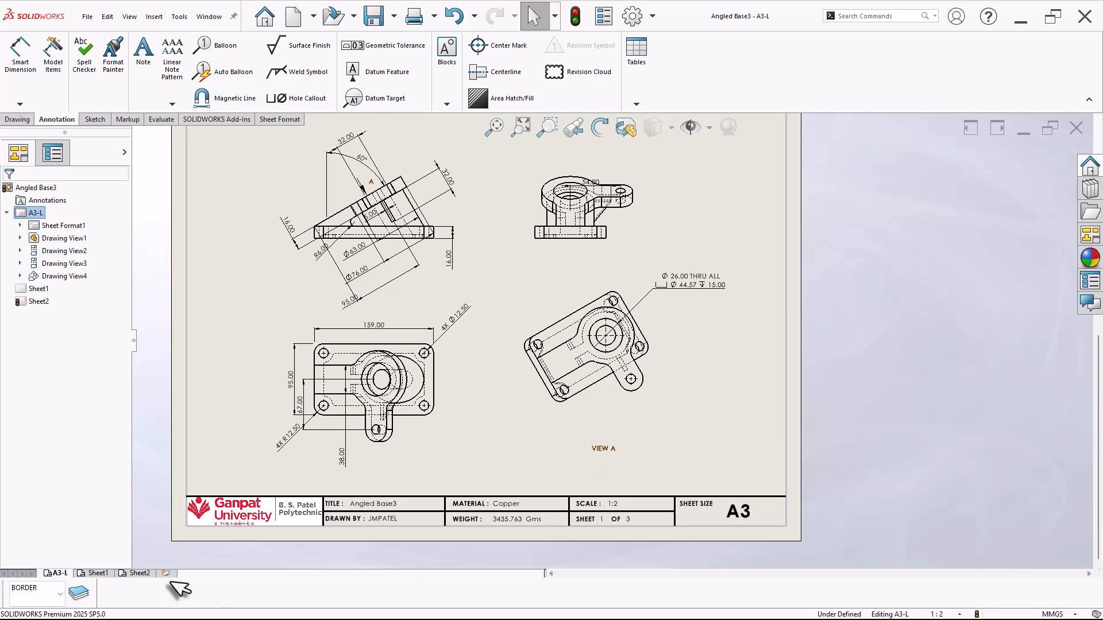
mouse_move(145, 575)
left_mouse_down()
mouse_move(611, 536)
mouse_move(511, 370)
mouse_move(604, 540)
mouse_move(599, 522)
left_mouse_up()
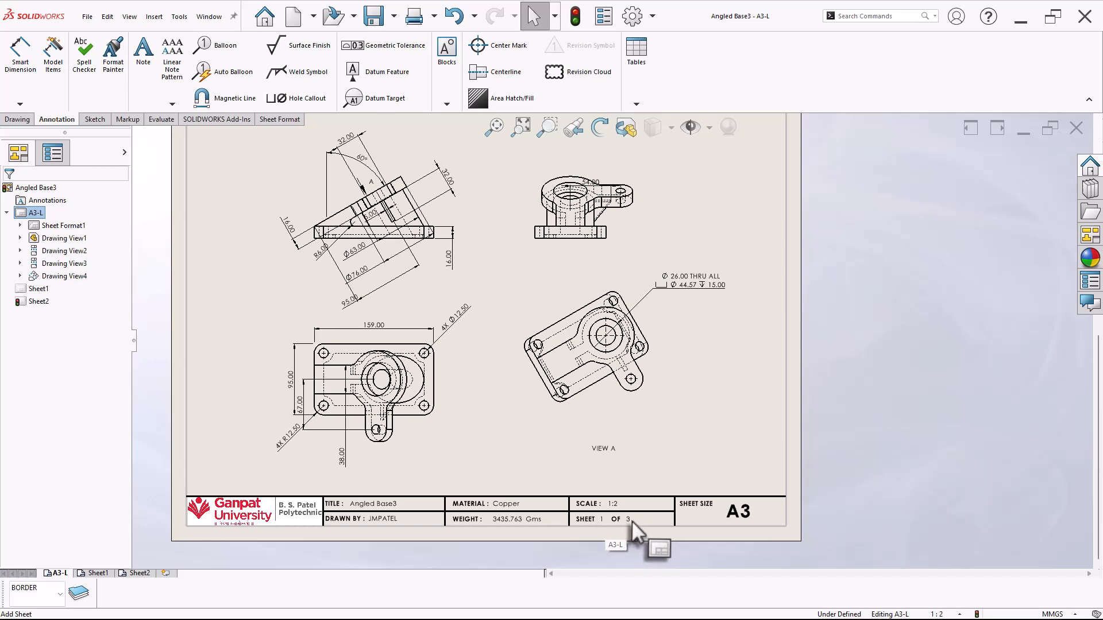
Apply the custom sheet format JMP_a3_l.slddrt to Sheet1 as a standard-size sheet.
left_click(96, 574)
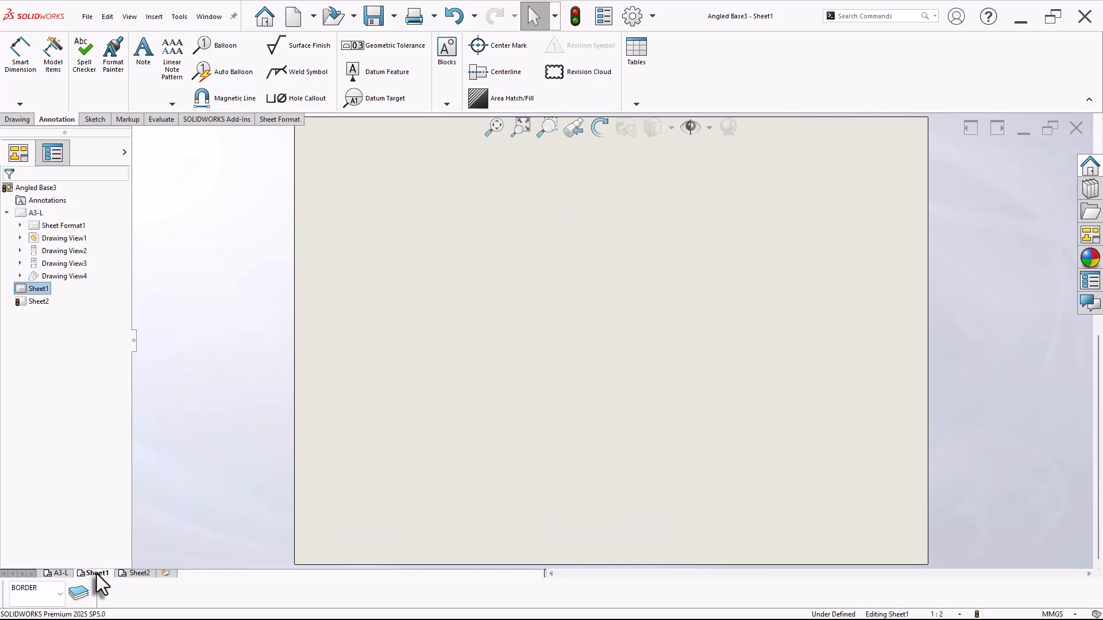
right_click(96, 574)
left_click(144, 548)
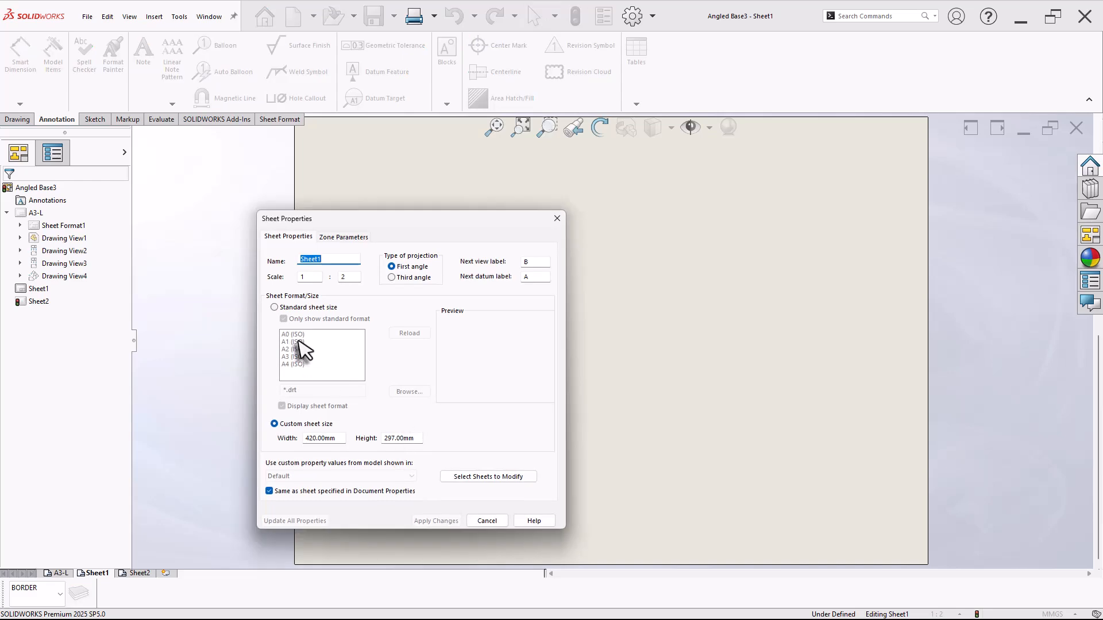
left_click(304, 307)
left_click(402, 391)
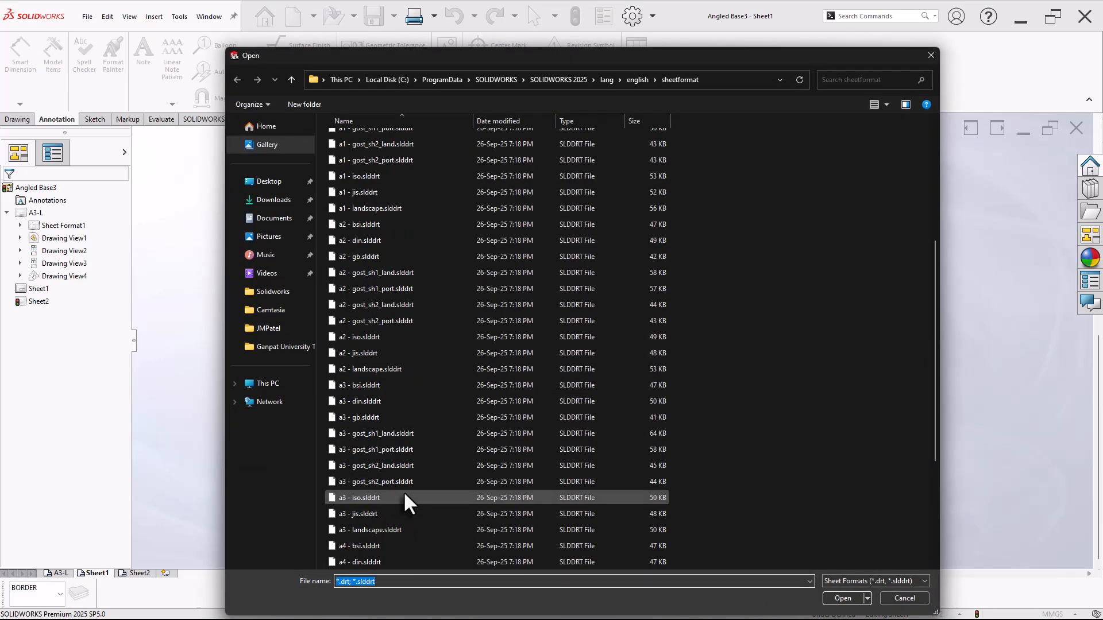
scroll(404, 491, "down", 4)
left_click(382, 563)
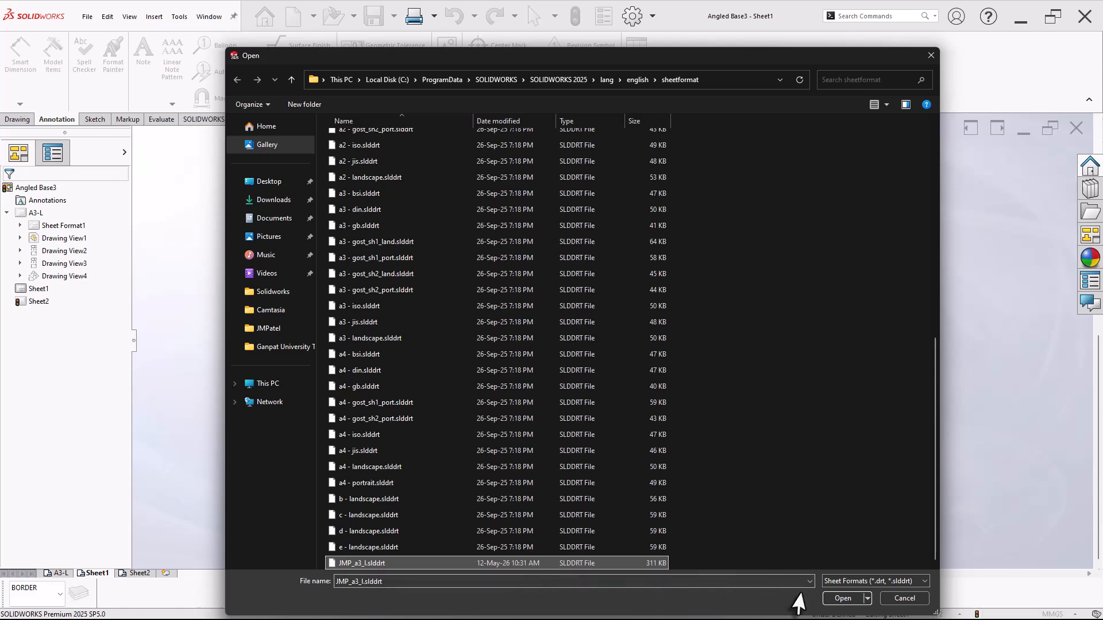
left_click(843, 598)
left_click(437, 522)
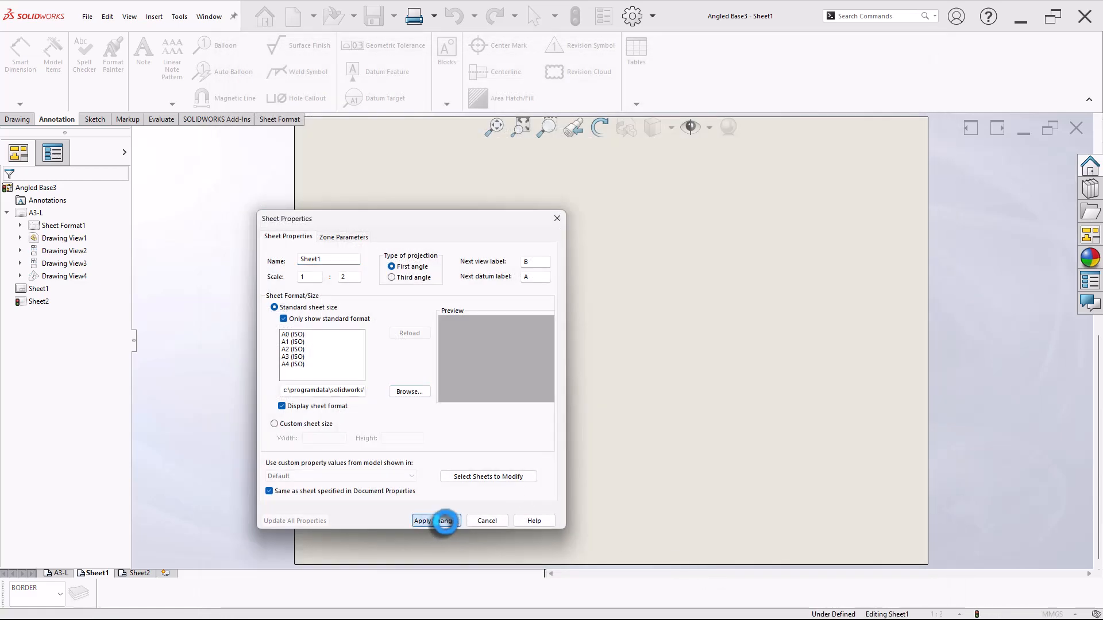
Compare Sheet2 with the newly formatted Sheet1 and return to the A3-L sheet.
left_click(133, 573)
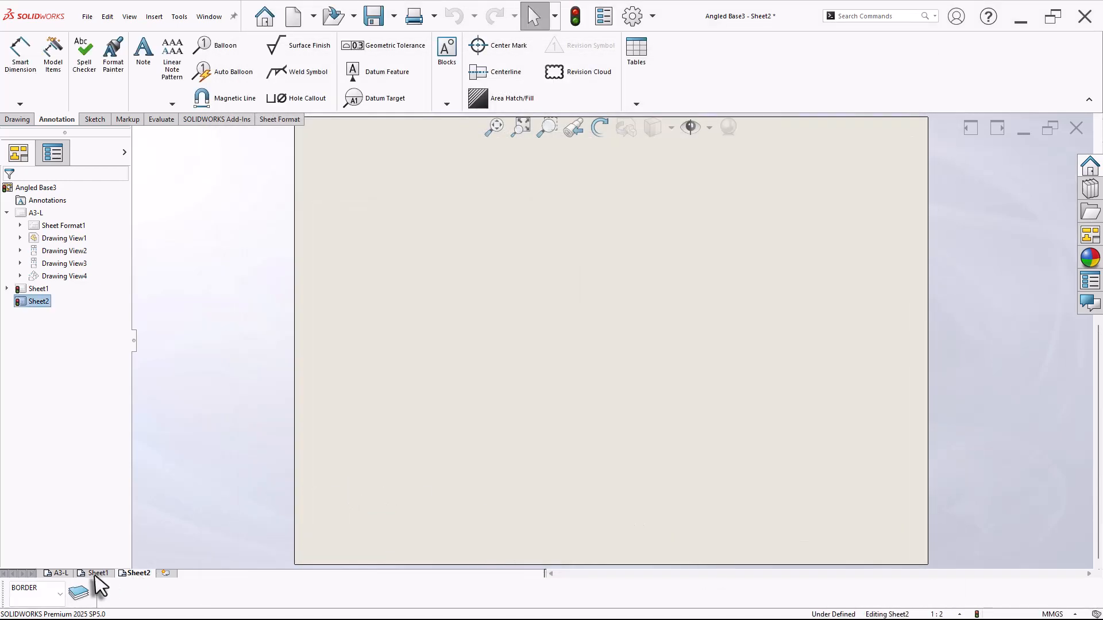
left_click(95, 573)
mouse_move(99, 575)
left_mouse_down()
mouse_move(455, 494)
mouse_move(839, 426)
mouse_move(834, 433)
left_mouse_up()
left_click_drag(232, 493, 58, 574)
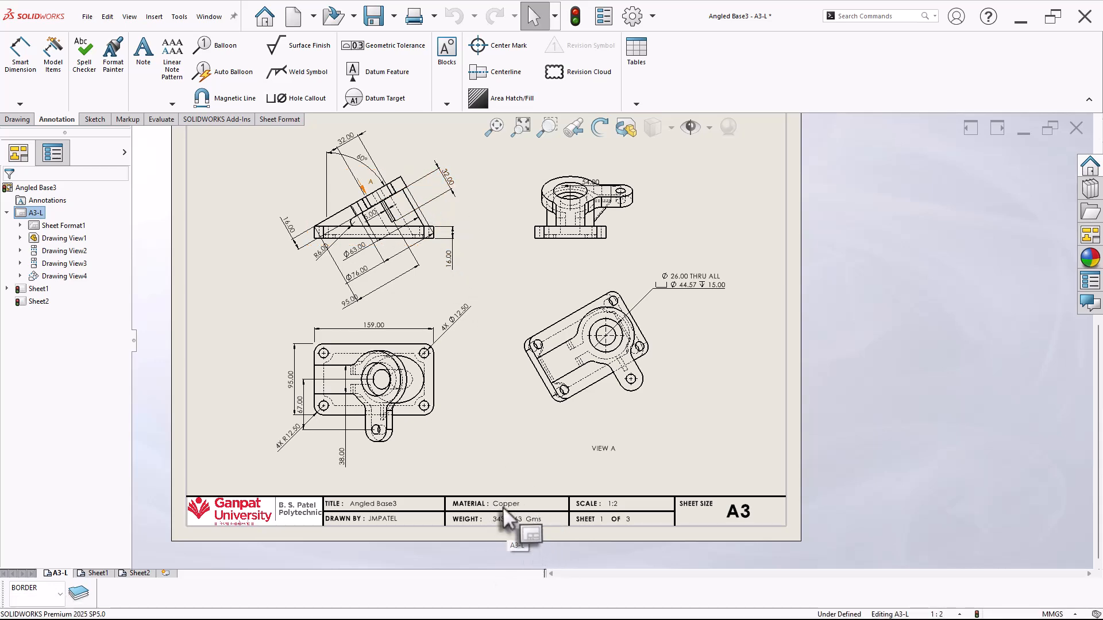
Open the Angled Base part from its front drawing view, change its material to Plain Carbon Steel and save the part.
right_click(417, 171)
left_click(427, 155)
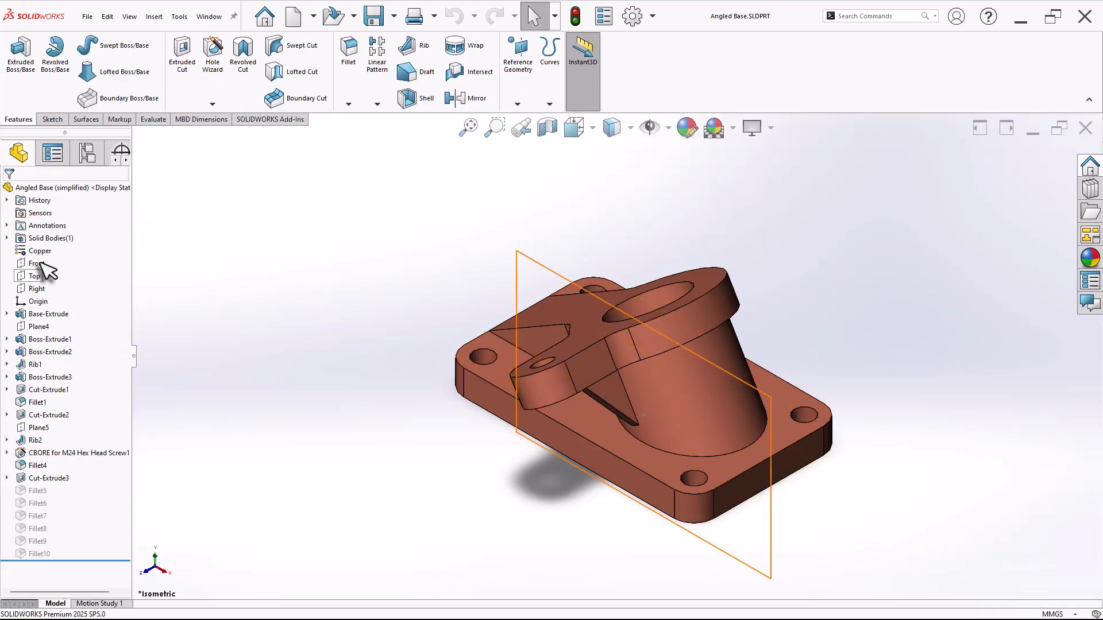
right_click(40, 253)
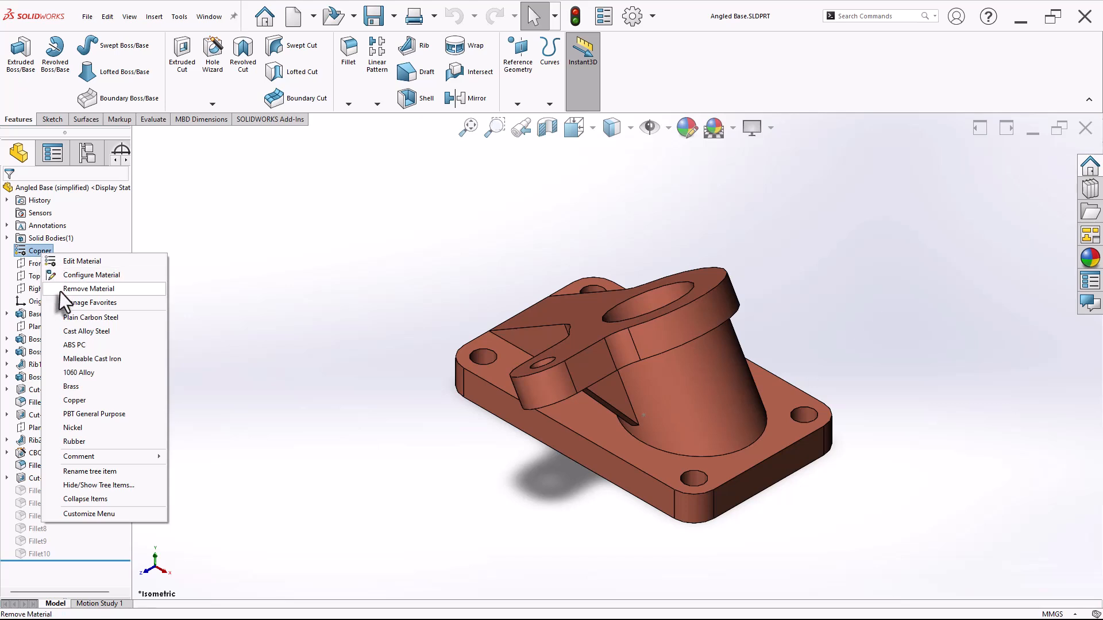
left_click(80, 319)
scroll(929, 468, "down", 3)
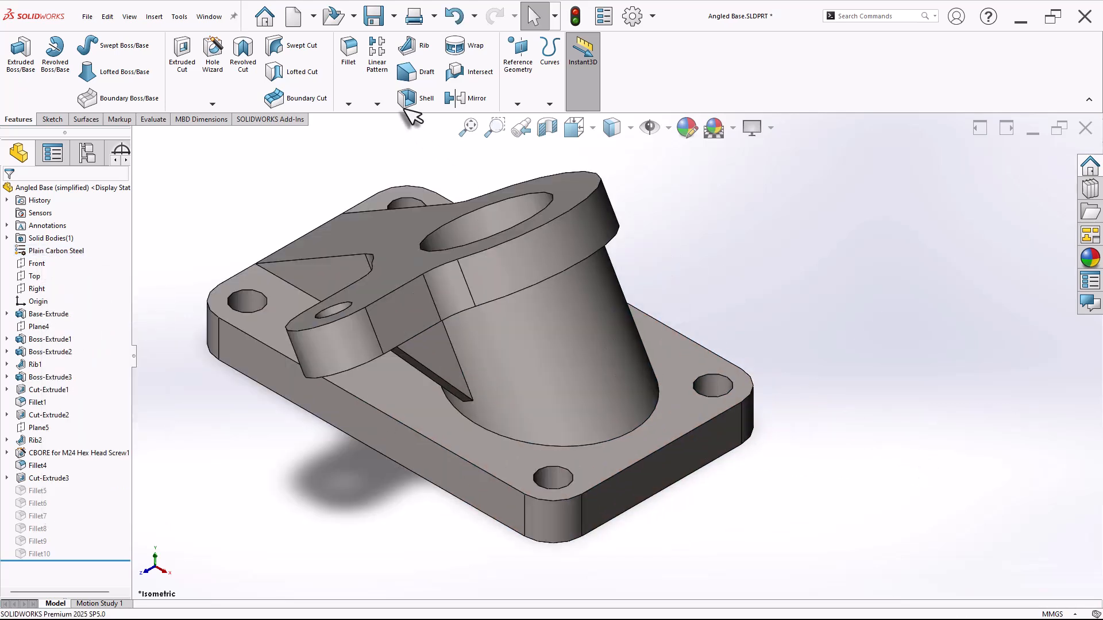
left_click(375, 18)
Return to the Angled Base3 drawing and check the material and weight entries in the title block.
left_click(208, 16)
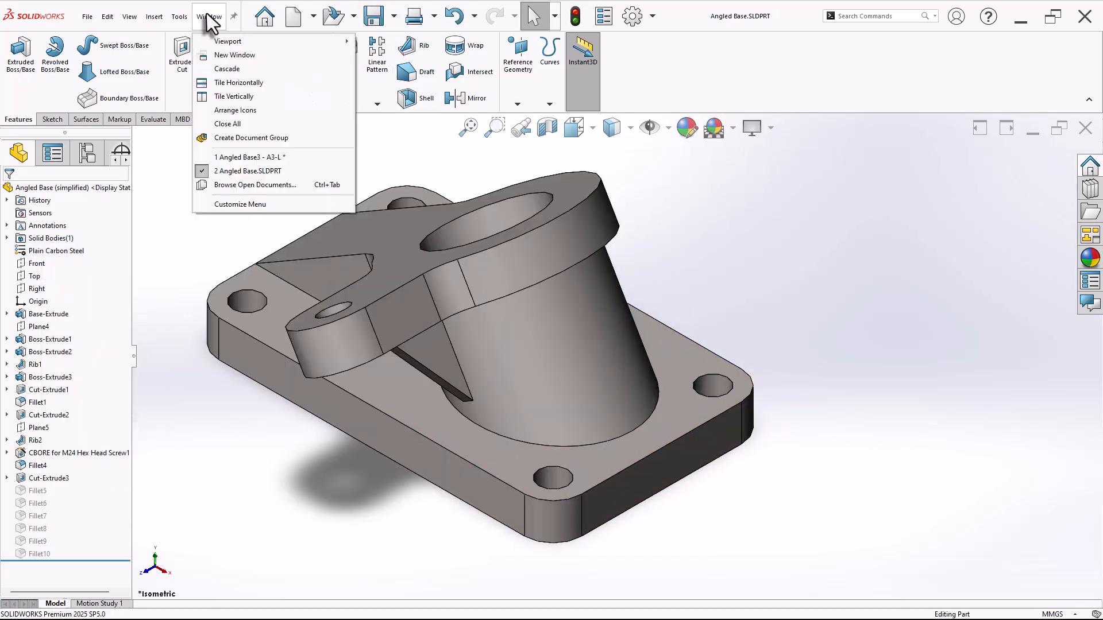
left_click(277, 159)
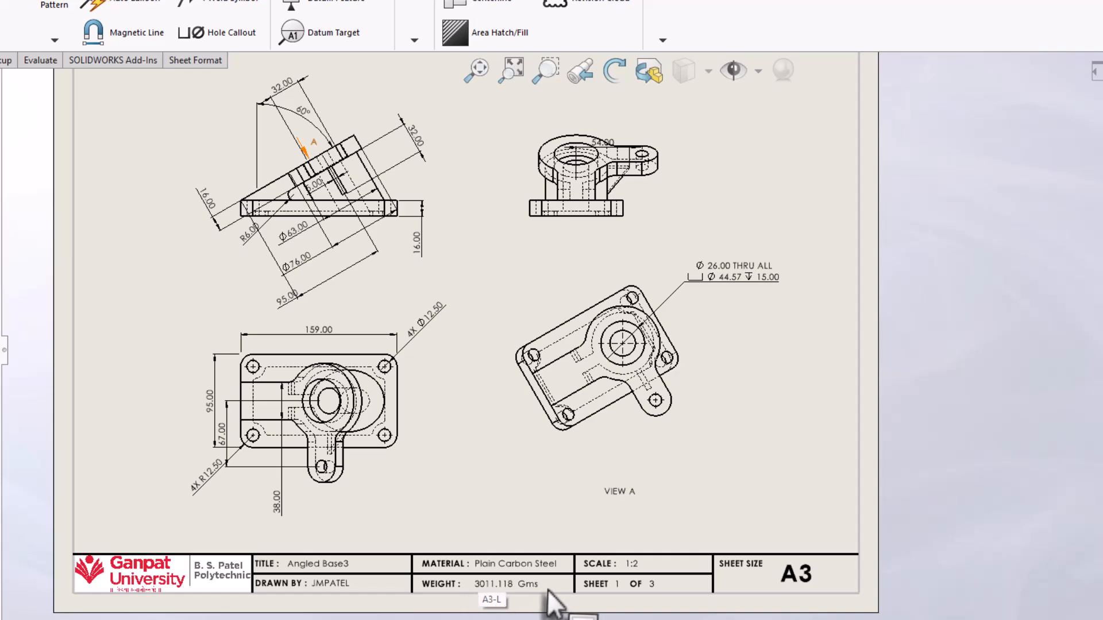
scroll(732, 416, "up", 2)
scroll(781, 166, "down", 1)
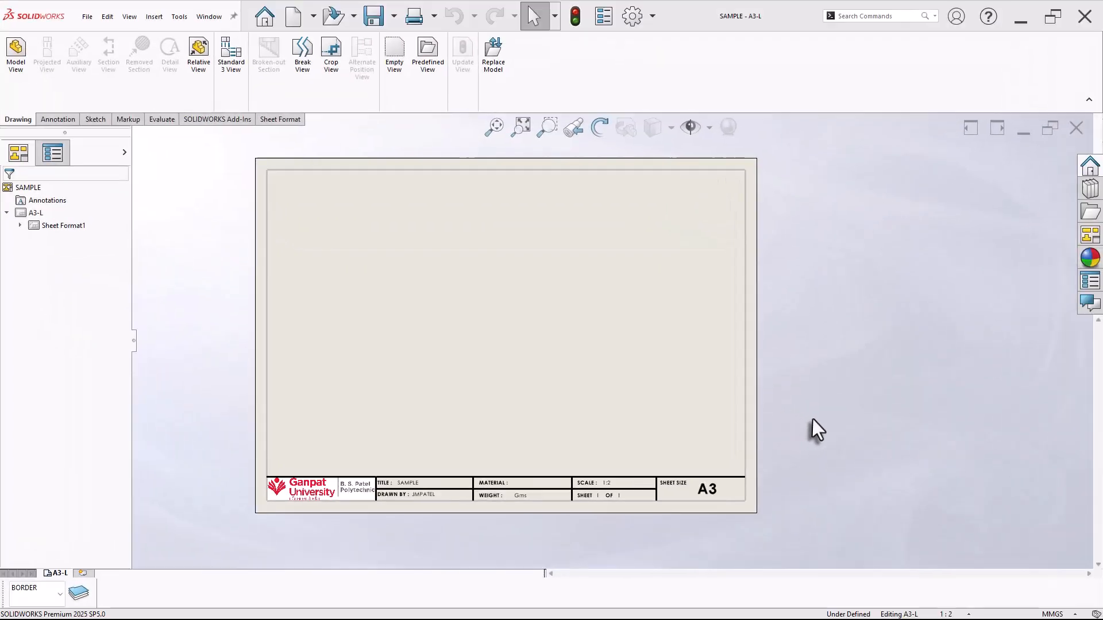
Review the SAMPLE drawing's detailing options for items inserted automatically on view creation and accept the settings.
left_click(674, 385)
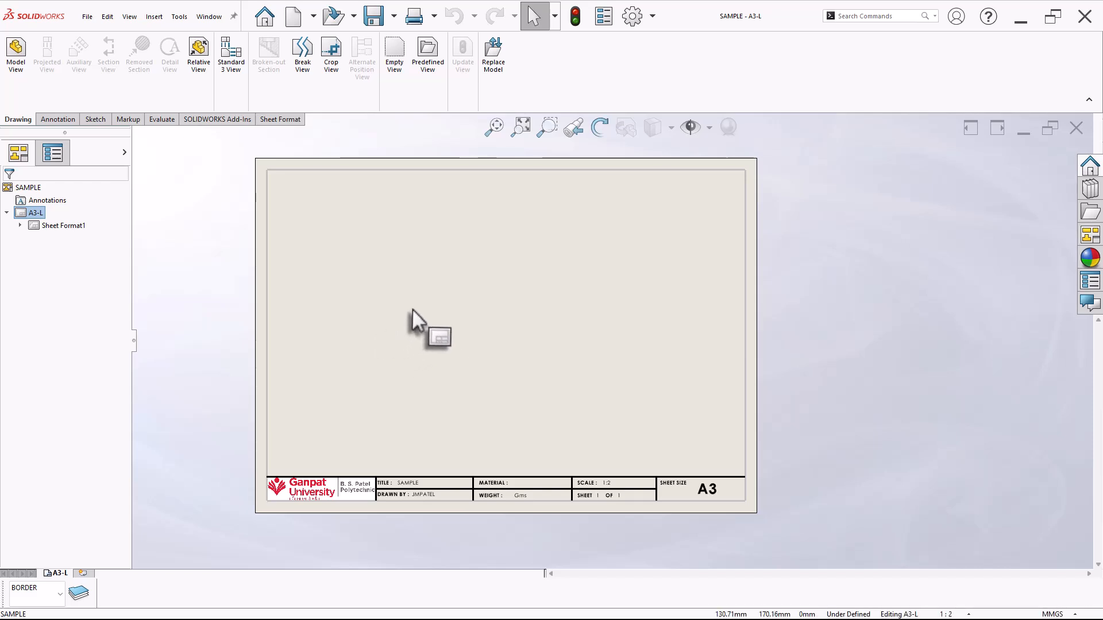
left_click(426, 51)
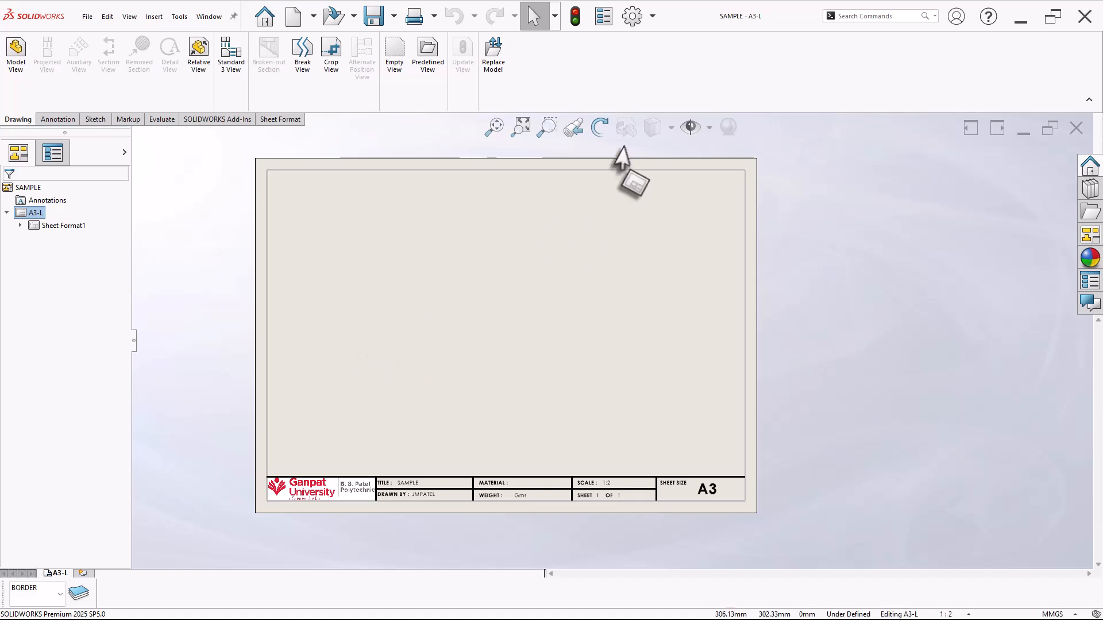
left_click(632, 17)
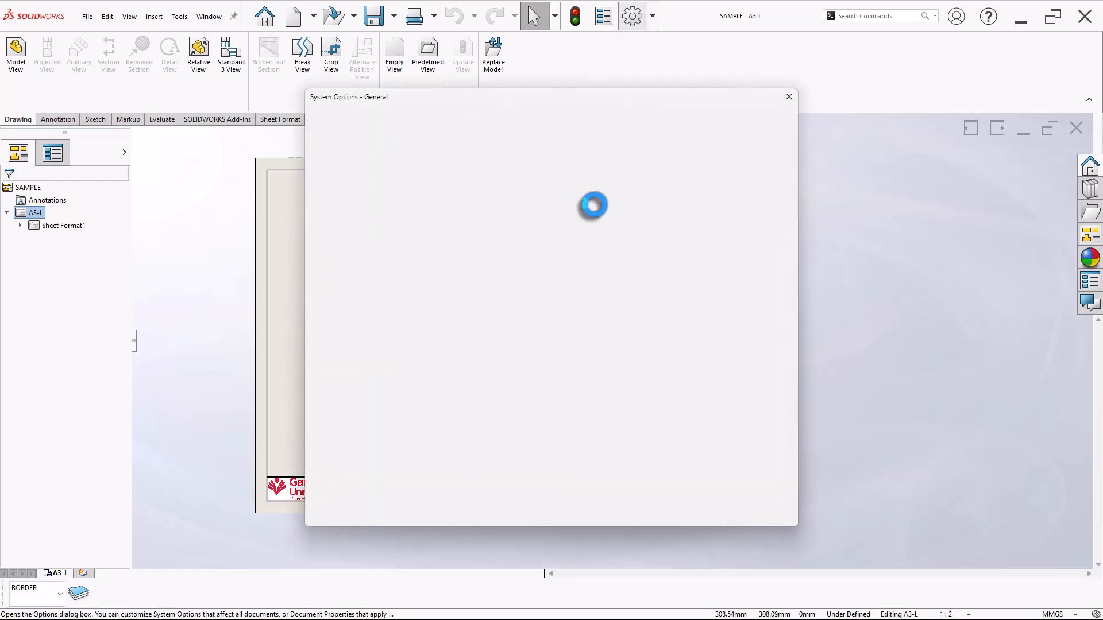
left_click(389, 120)
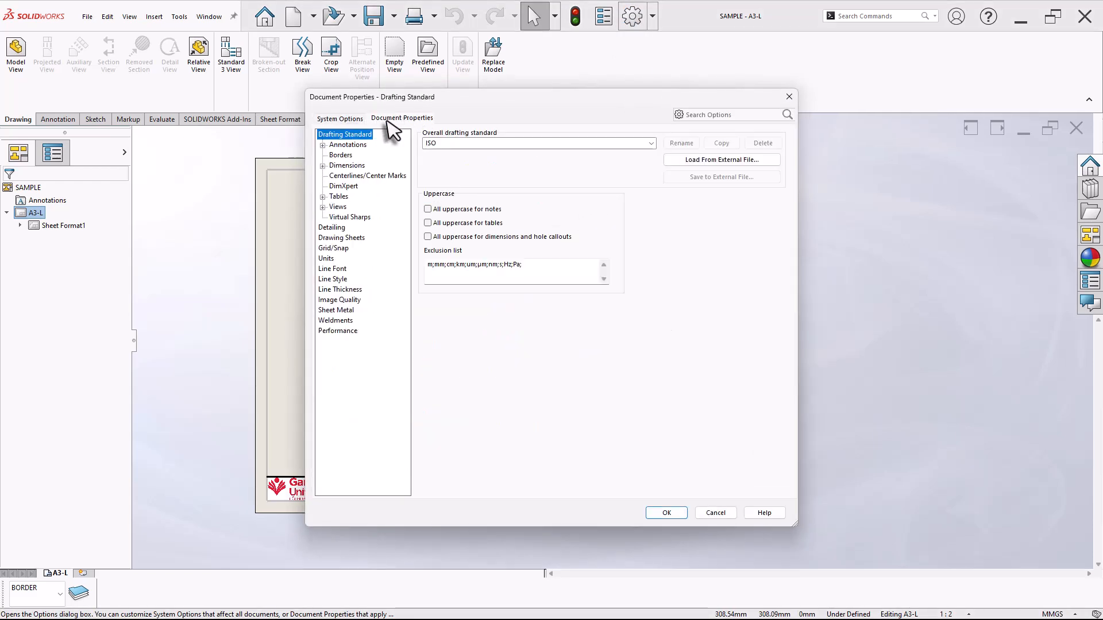
left_click(338, 230)
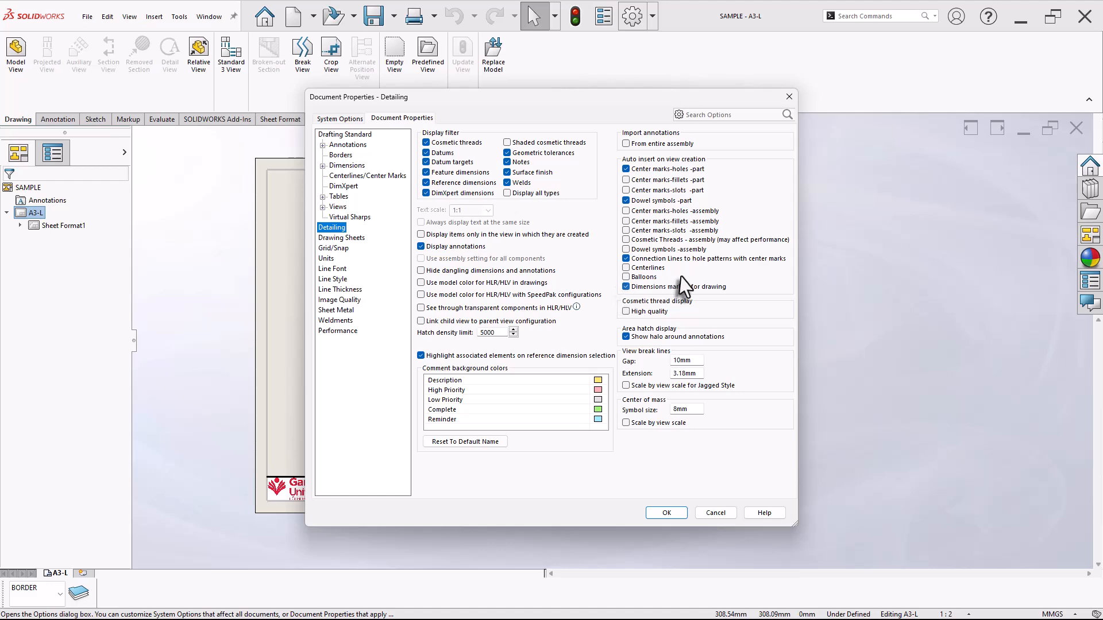
left_click(668, 515)
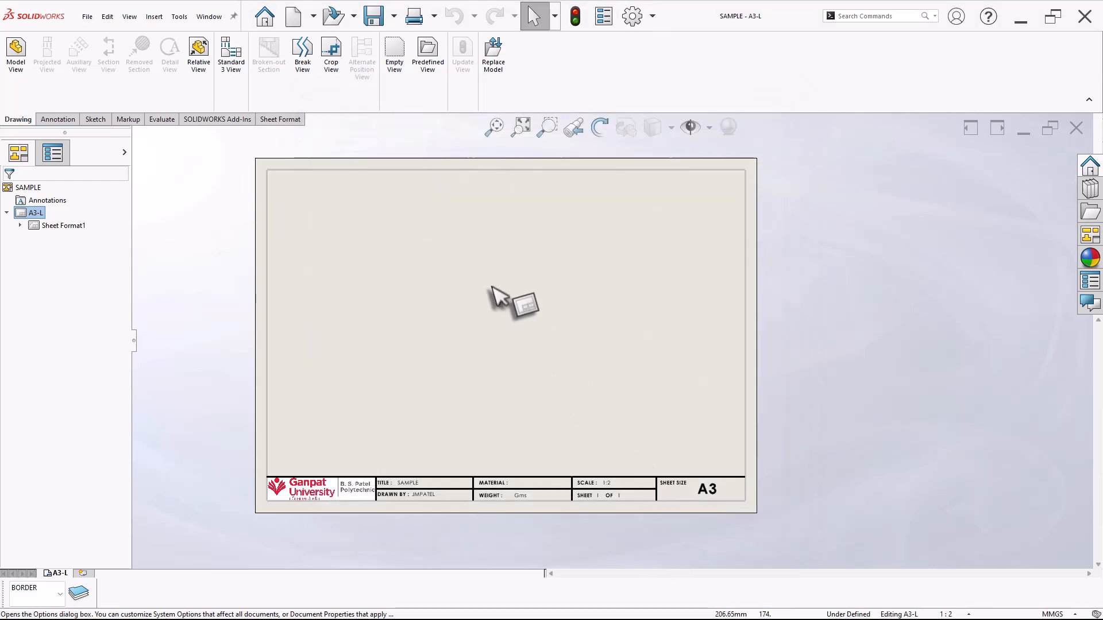
Place a predefined view in the sheet's upper-left area and project views to its right, below it and diagonally below it.
left_click(426, 57)
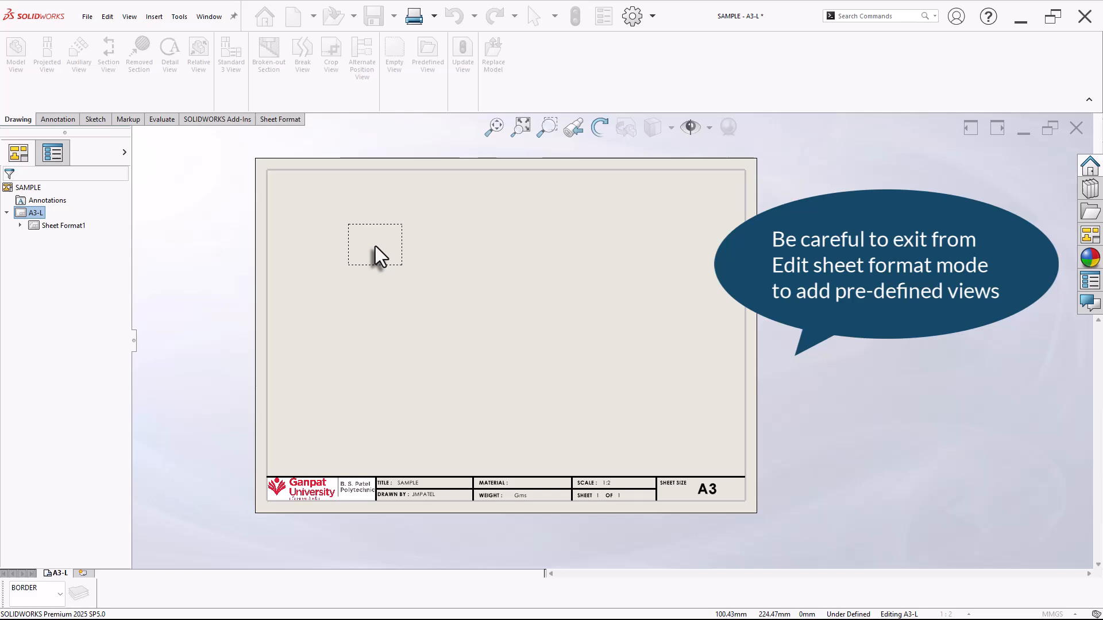
left_click(375, 246)
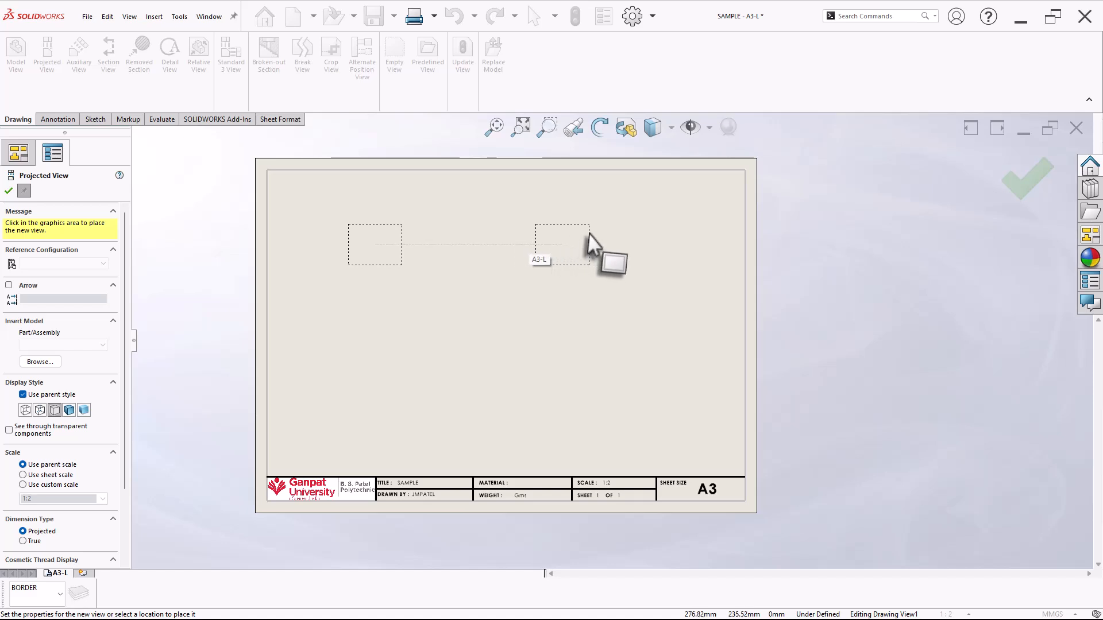
left_click(590, 232)
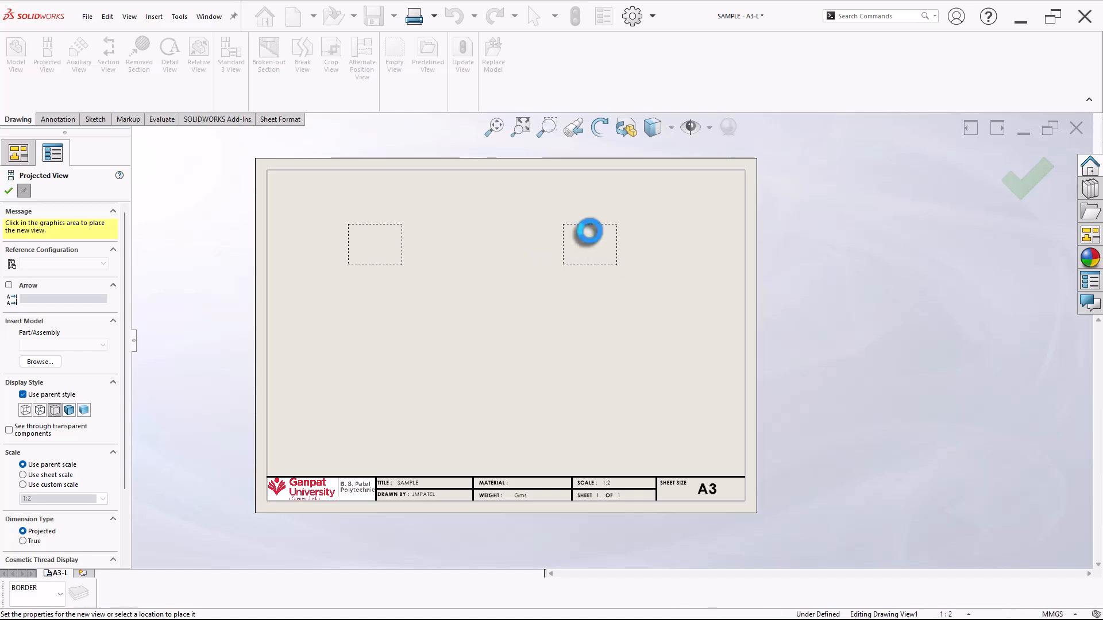
left_click(373, 393)
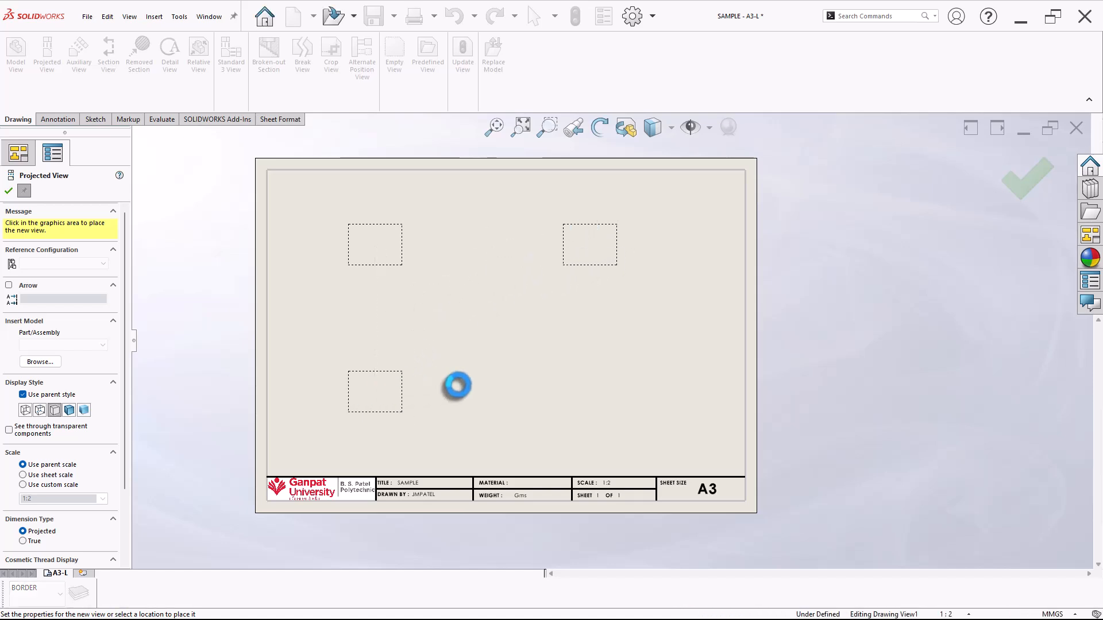
left_click(545, 356)
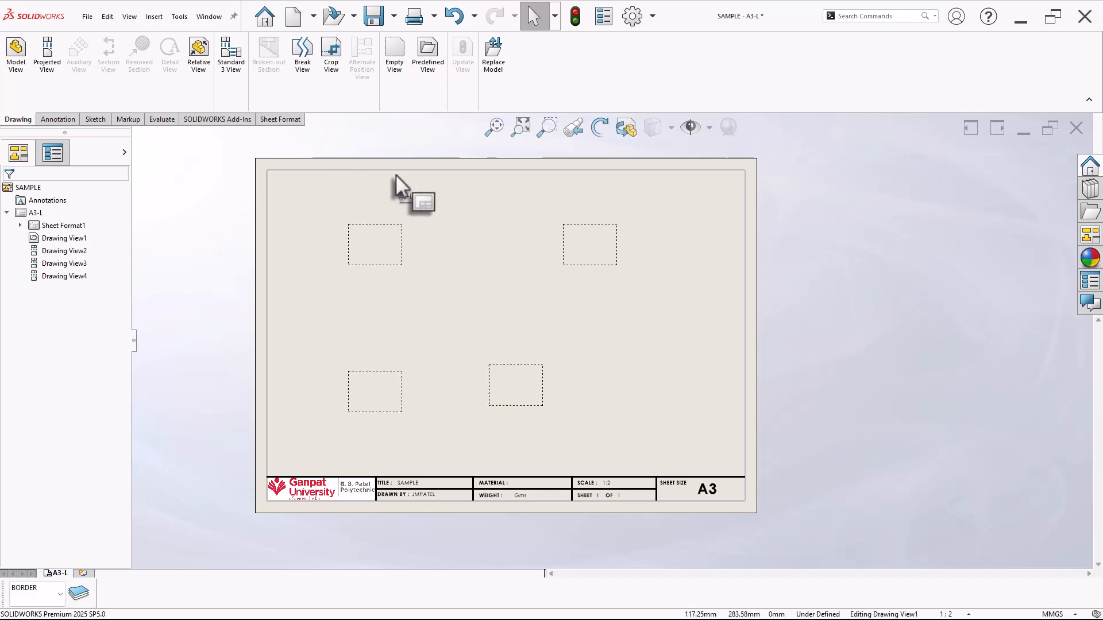
Save the sheet with its predefined views as drawing template Custom_A3_PV_wd.DRWDOT in the Ganpat University Templates folder.
left_click(88, 16)
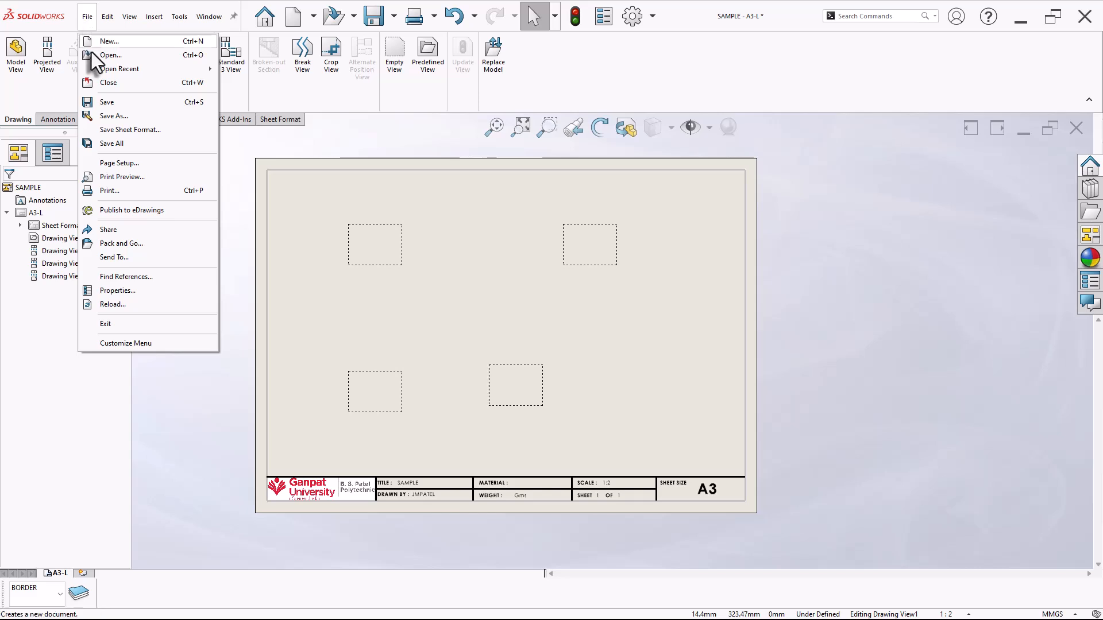
left_click(122, 116)
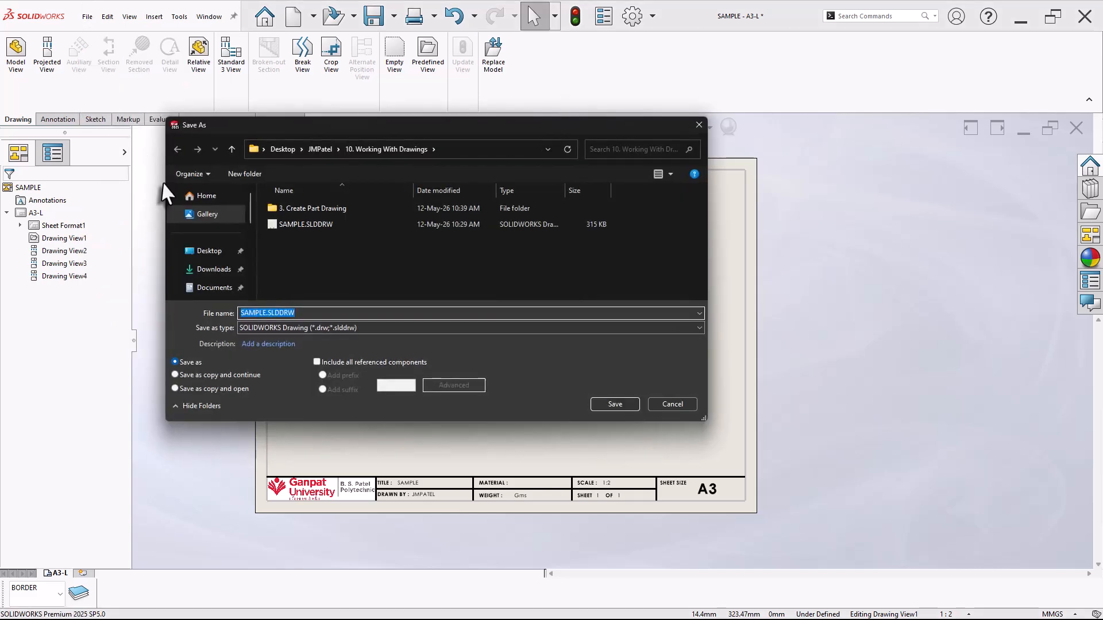
left_click(320, 149)
double_click(316, 225)
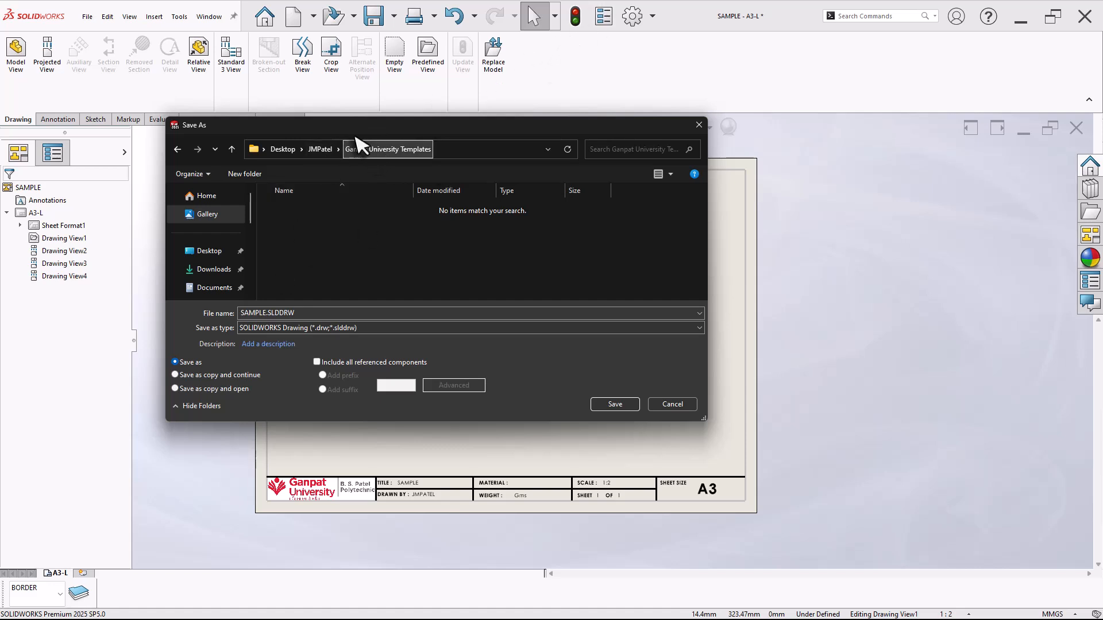
left_click_drag(366, 132, 385, 156)
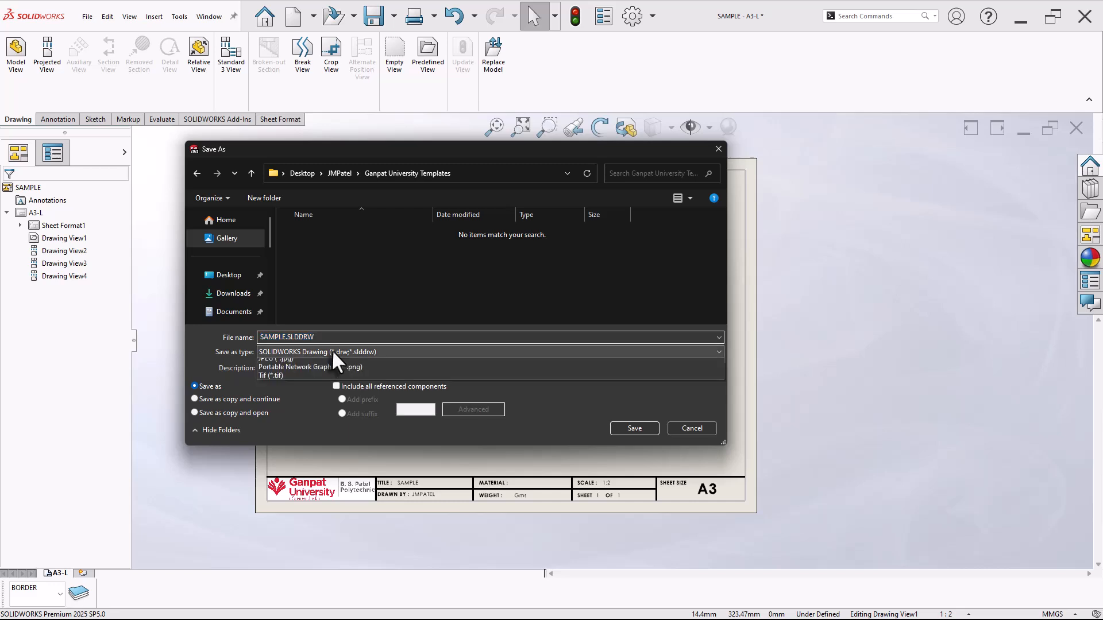
left_click(332, 350)
left_click(311, 415)
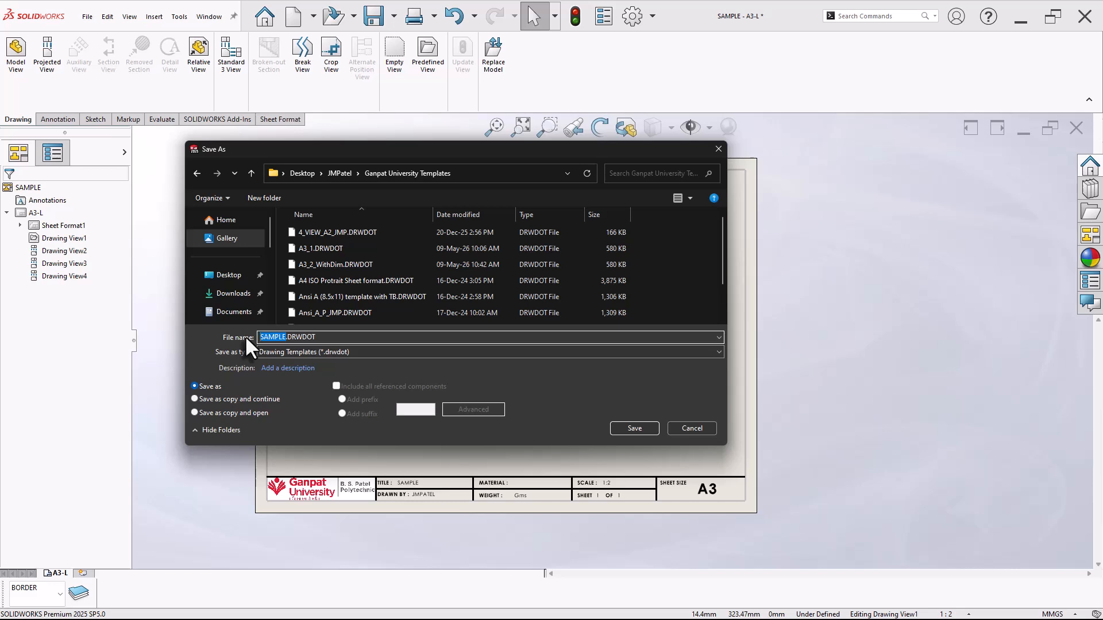
type("Custome_A3_PV")
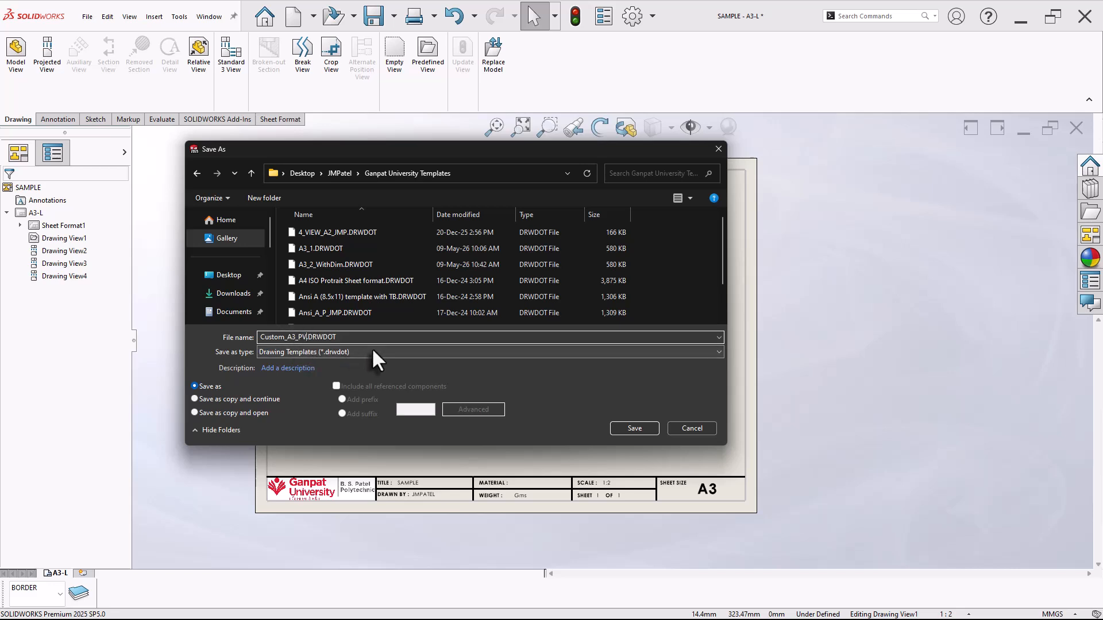
type("_wd")
left_click(633, 428)
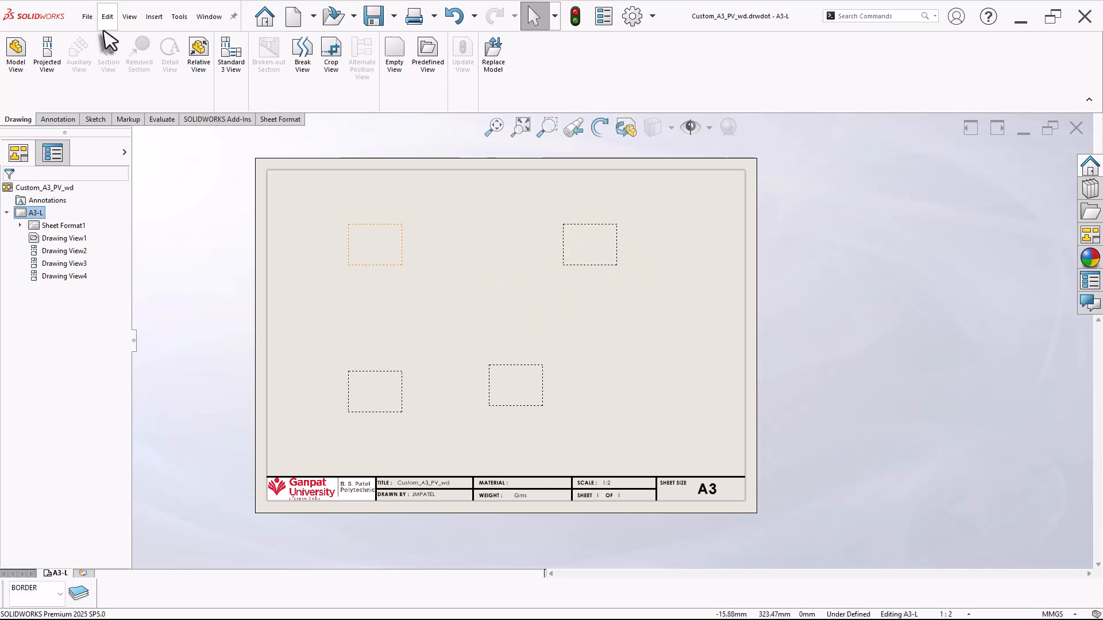
Open the recently used Angled Base.SLDPRT part and view it from another angle.
left_click(88, 19)
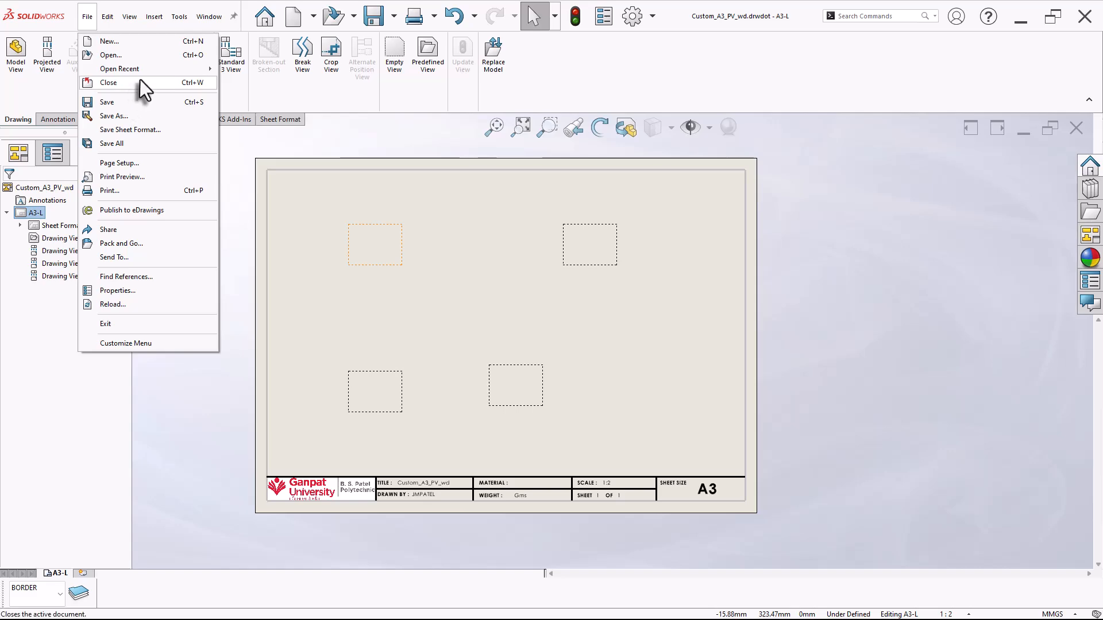
mouse_move(147, 69)
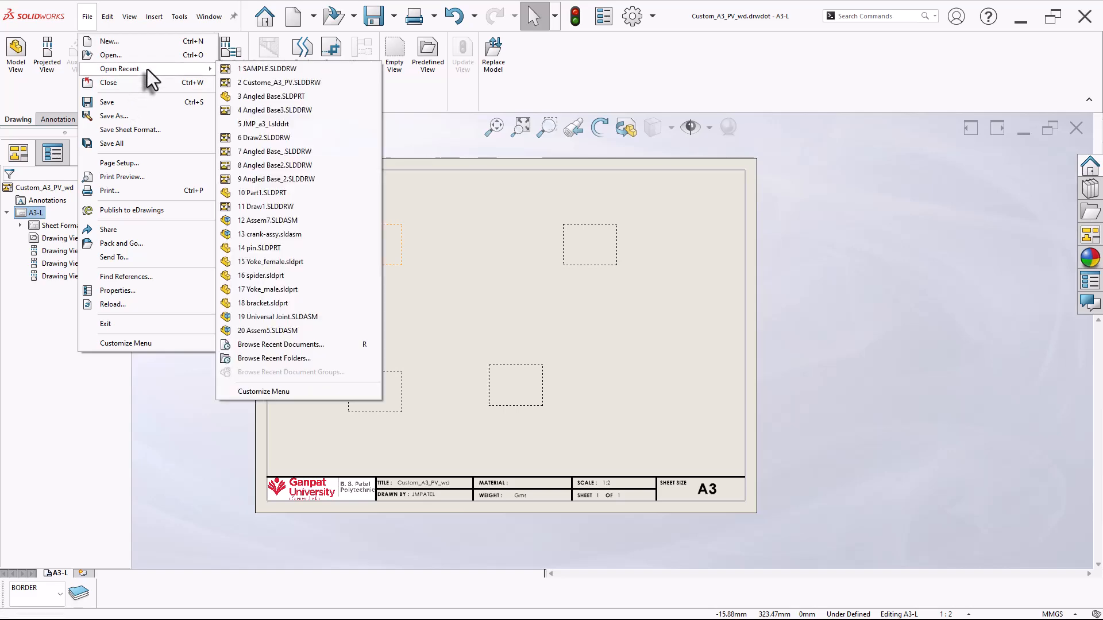
left_click(305, 97)
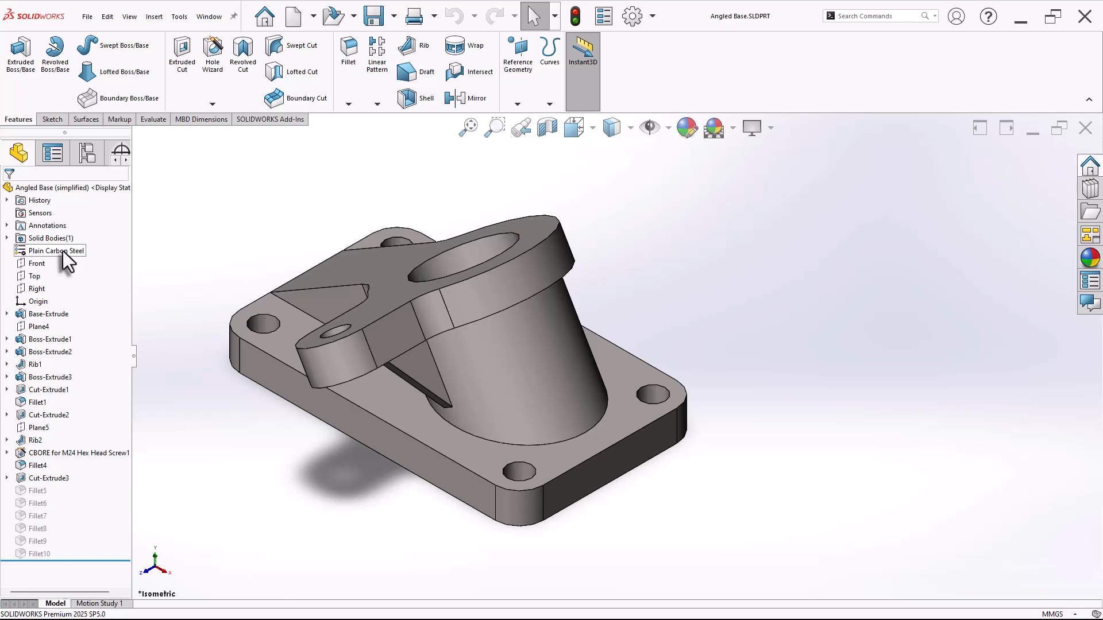
mouse_move(228, 286)
middle_mouse_down()
mouse_move(221, 276)
mouse_move(278, 291)
mouse_move(201, 254)
middle_mouse_up()
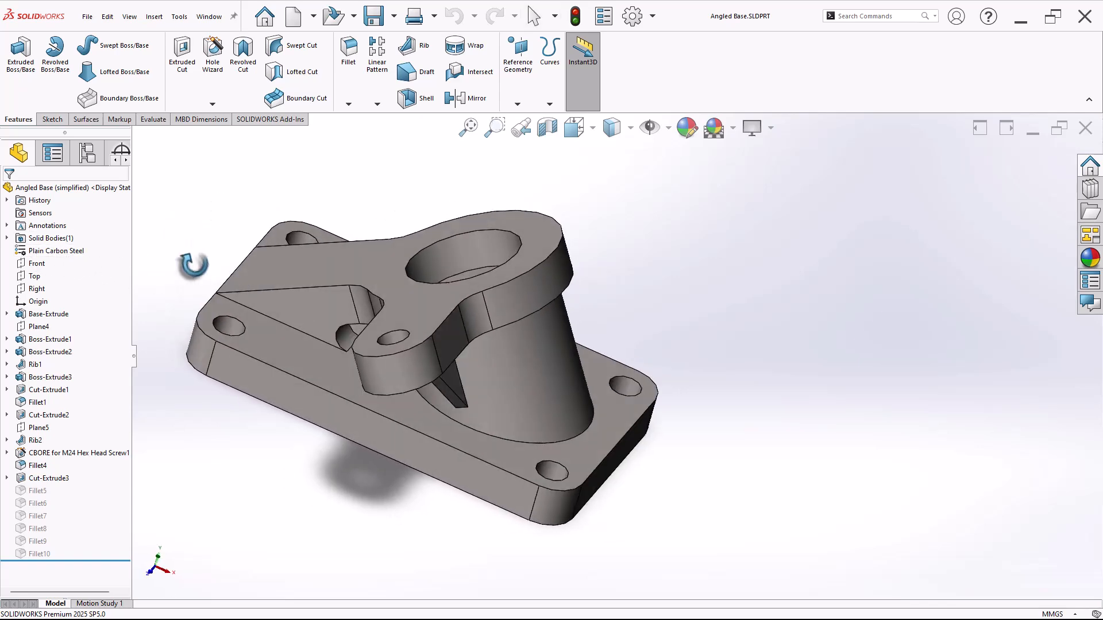
Turn on the display of feature dimensions for the part's annotations.
left_click(48, 226)
right_click(51, 227)
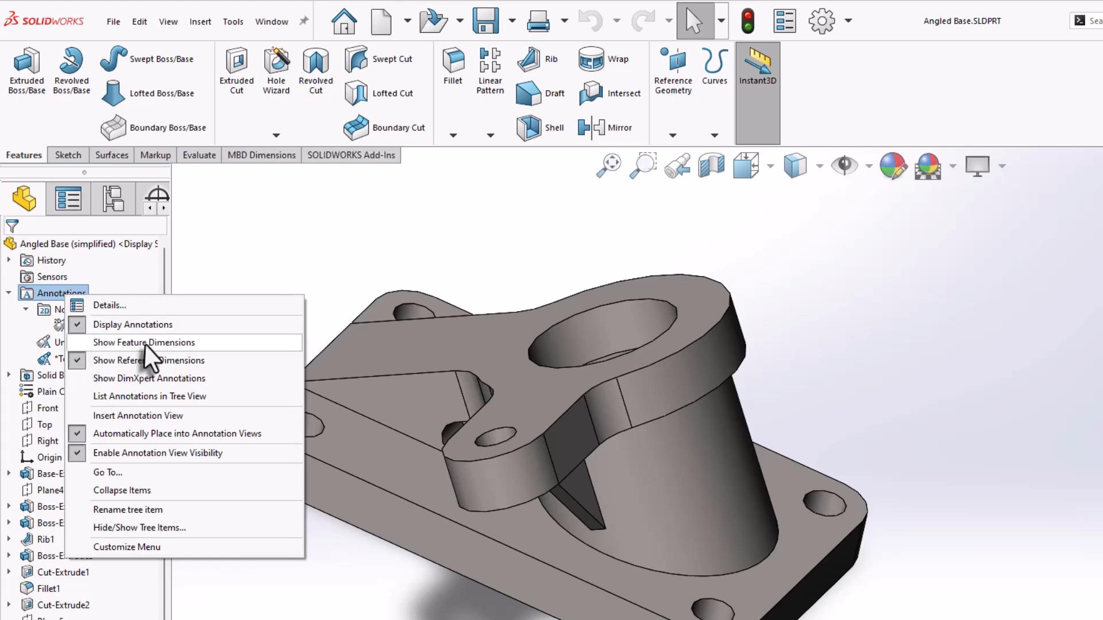
left_click(80, 343)
Activate the Unassigned Items annotation view to display the dimensions that belong to no annotation view.
left_click(78, 343)
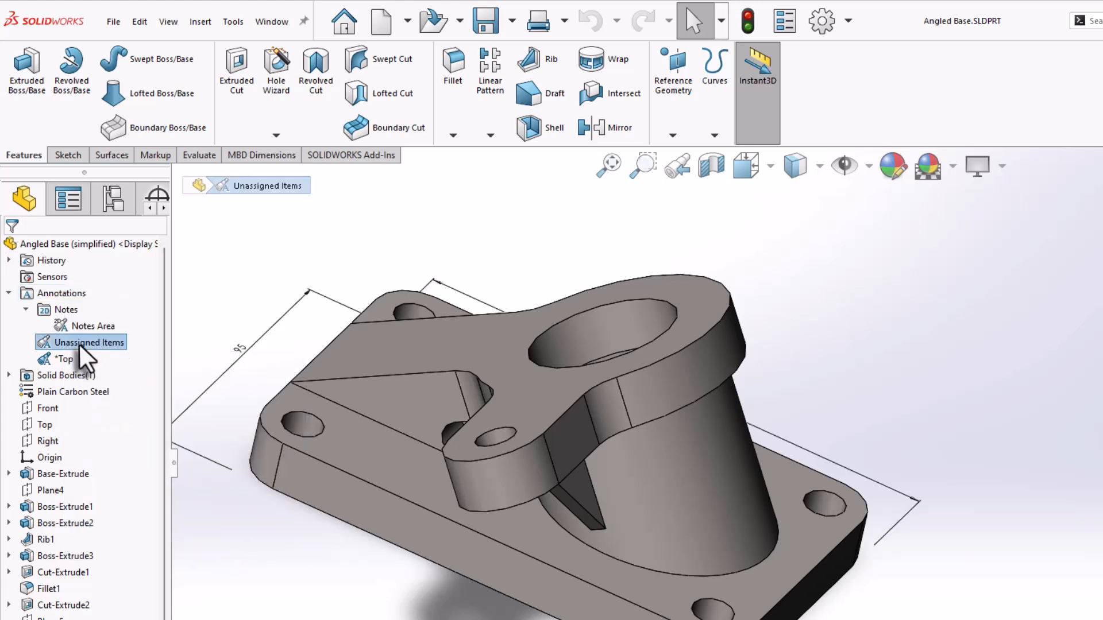
right_click(79, 343)
left_click(244, 279)
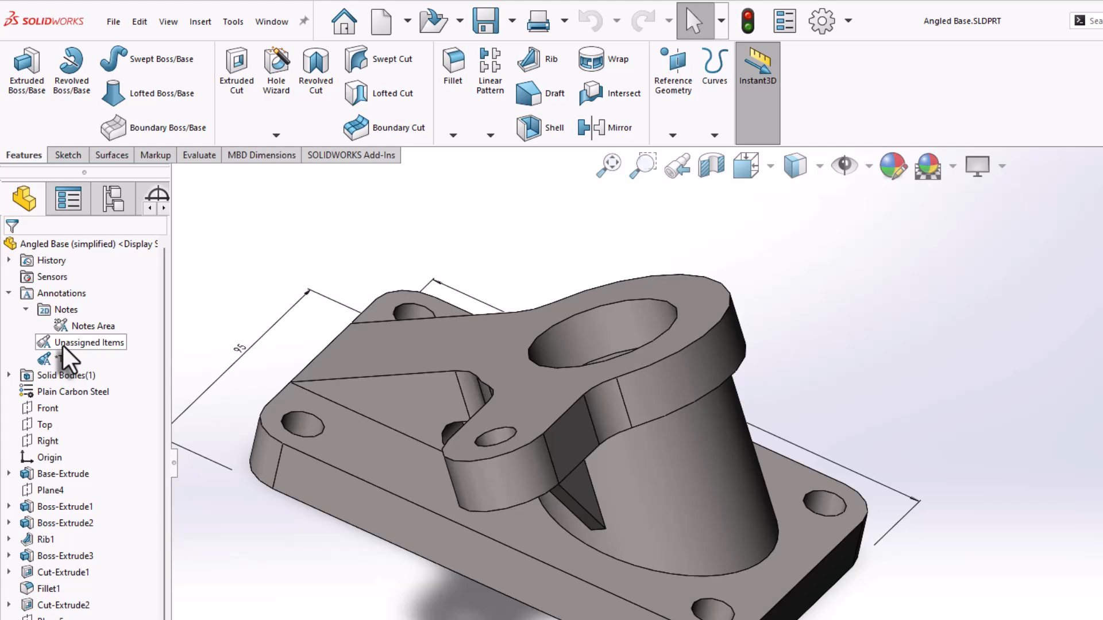
left_click(62, 343)
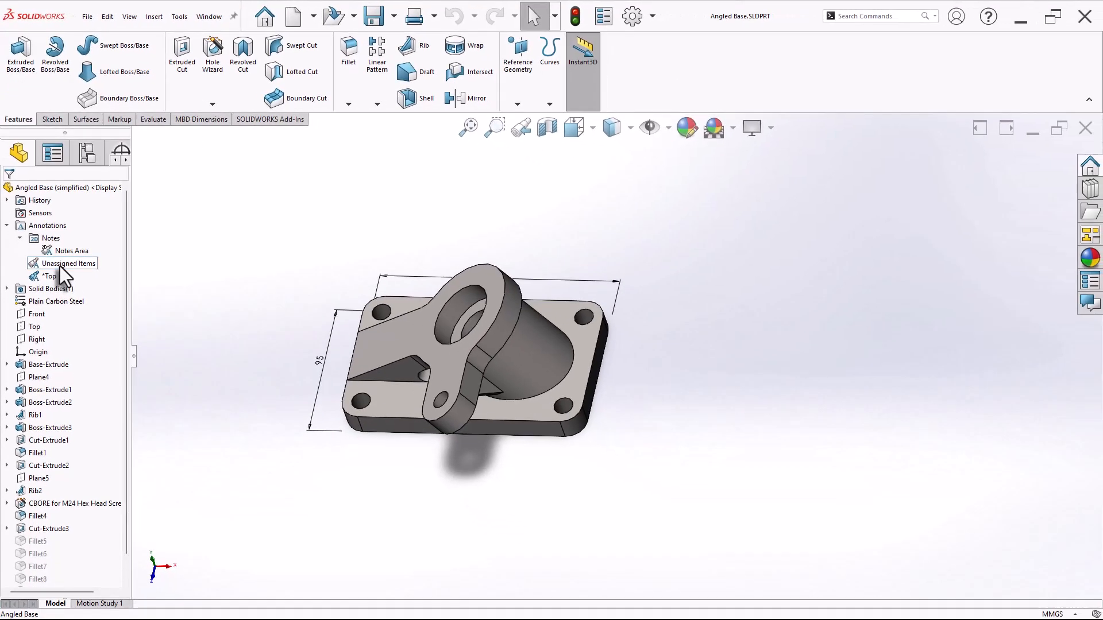
right_click(59, 267)
left_click(69, 271)
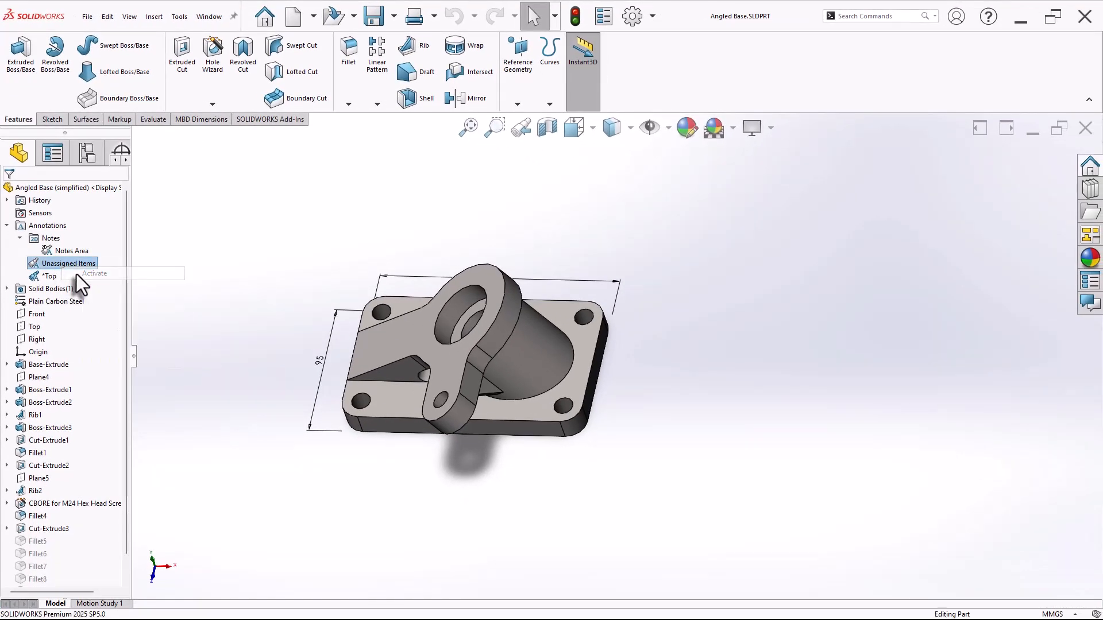
scroll(692, 361, "down", 1)
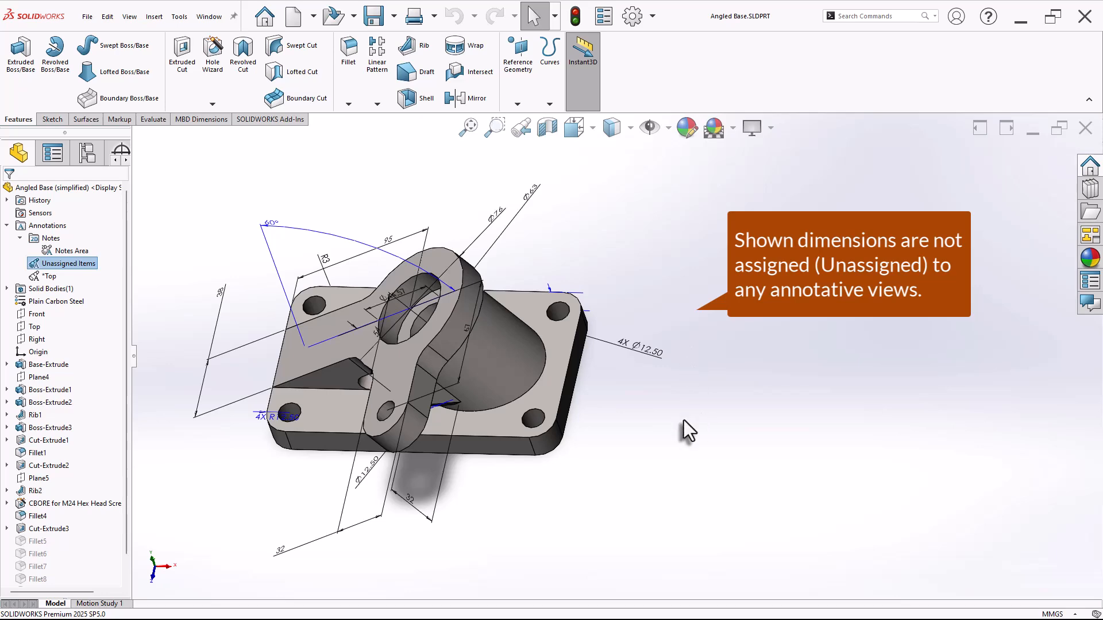
mouse_move(655, 412)
middle_mouse_down()
mouse_move(681, 382)
mouse_move(706, 413)
mouse_move(669, 398)
mouse_move(660, 418)
middle_mouse_up()
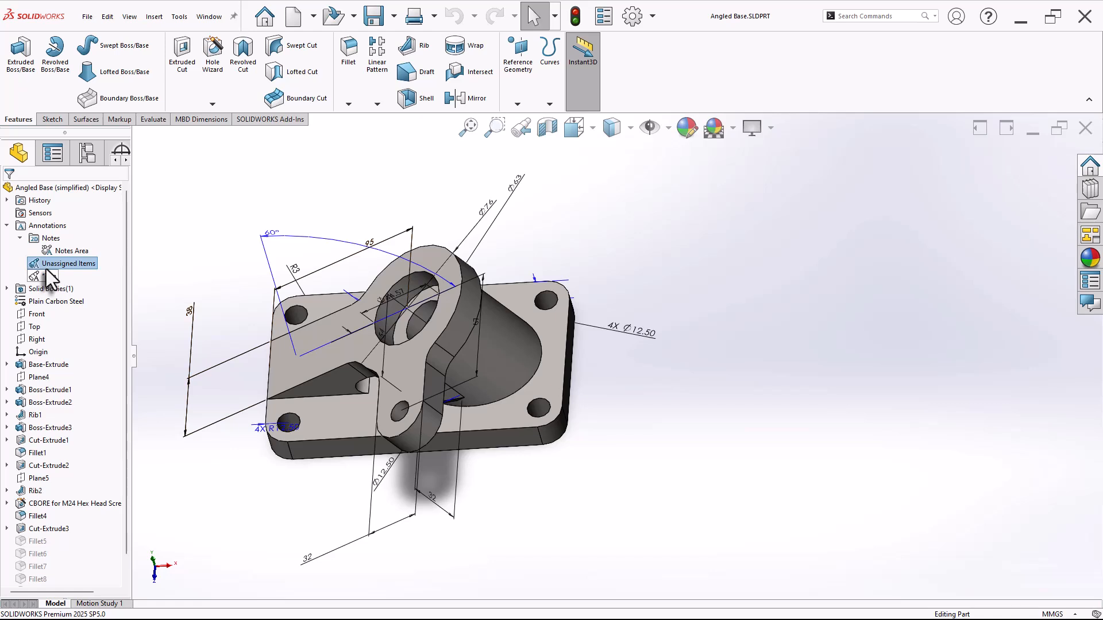
Insert an annotation view in the *Front orientation and proceed to choosing the annotations it receives.
right_click(54, 226)
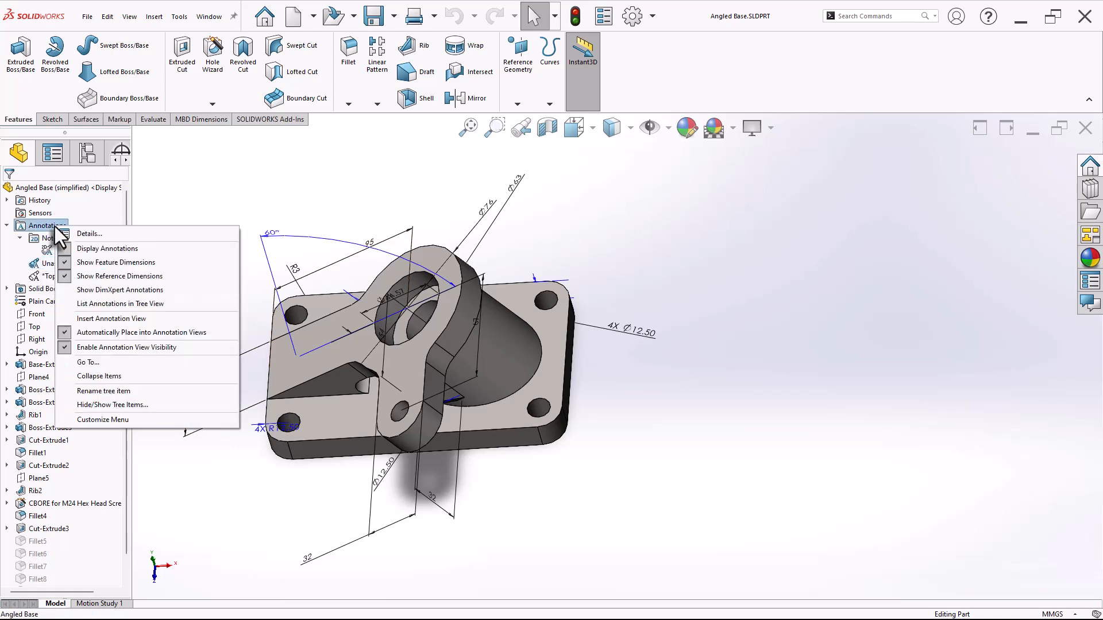
left_click(109, 319)
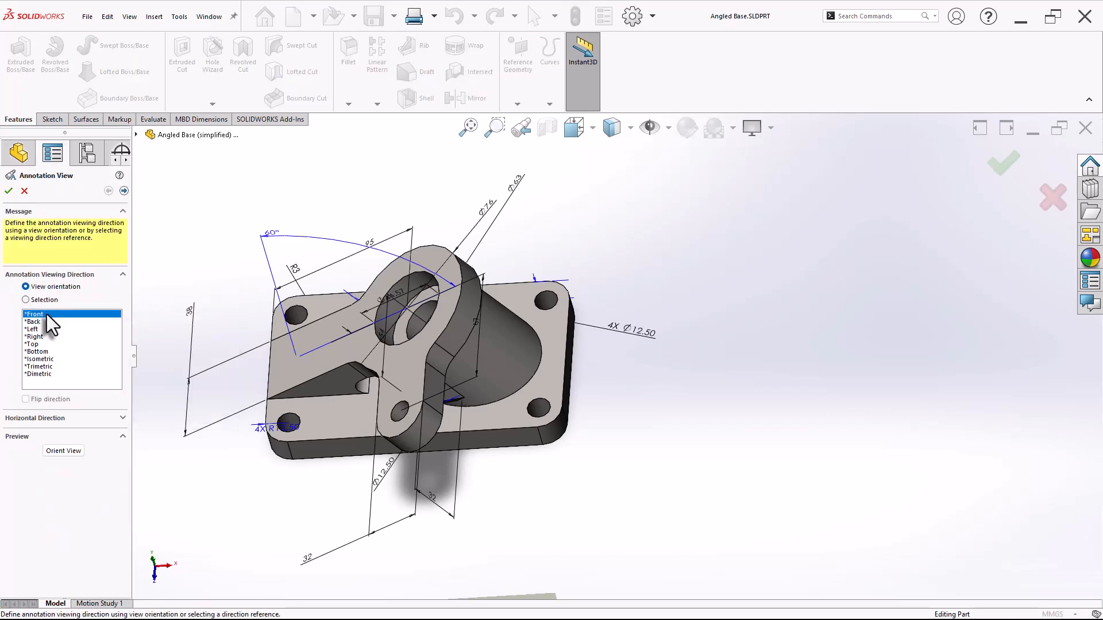
left_click(124, 191)
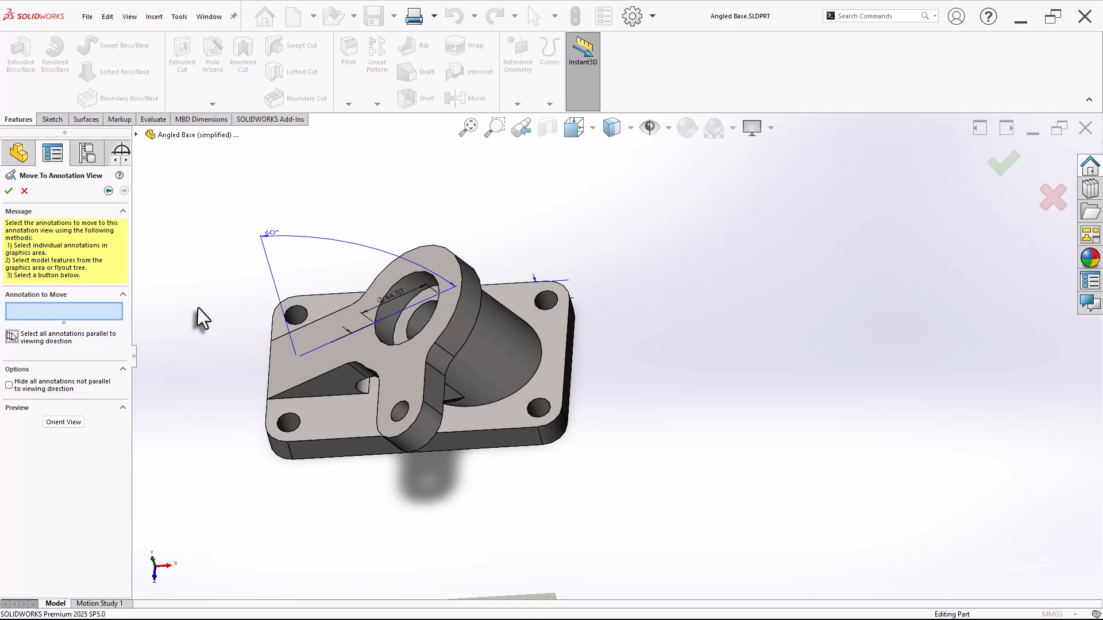
Select the 60° angle and the 16 mm base thickness dimensions for the front annotation view.
mouse_move(197, 316)
middle_mouse_down()
mouse_move(214, 258)
mouse_move(234, 285)
mouse_move(202, 222)
mouse_move(205, 231)
middle_mouse_up()
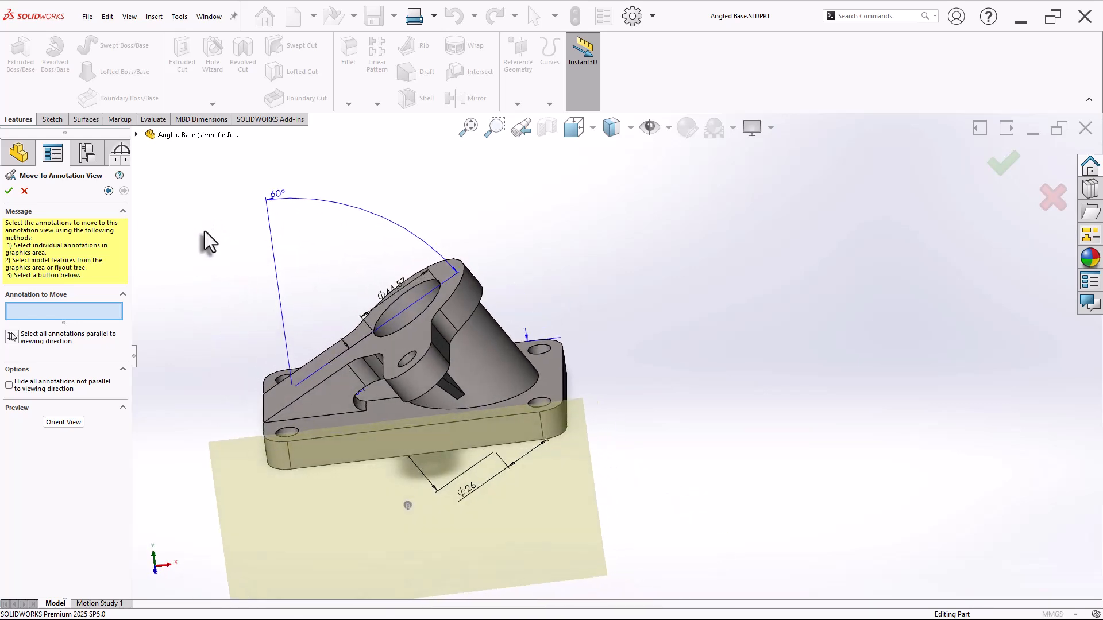
left_click(279, 202)
middle_click_drag(313, 257, 217, 367)
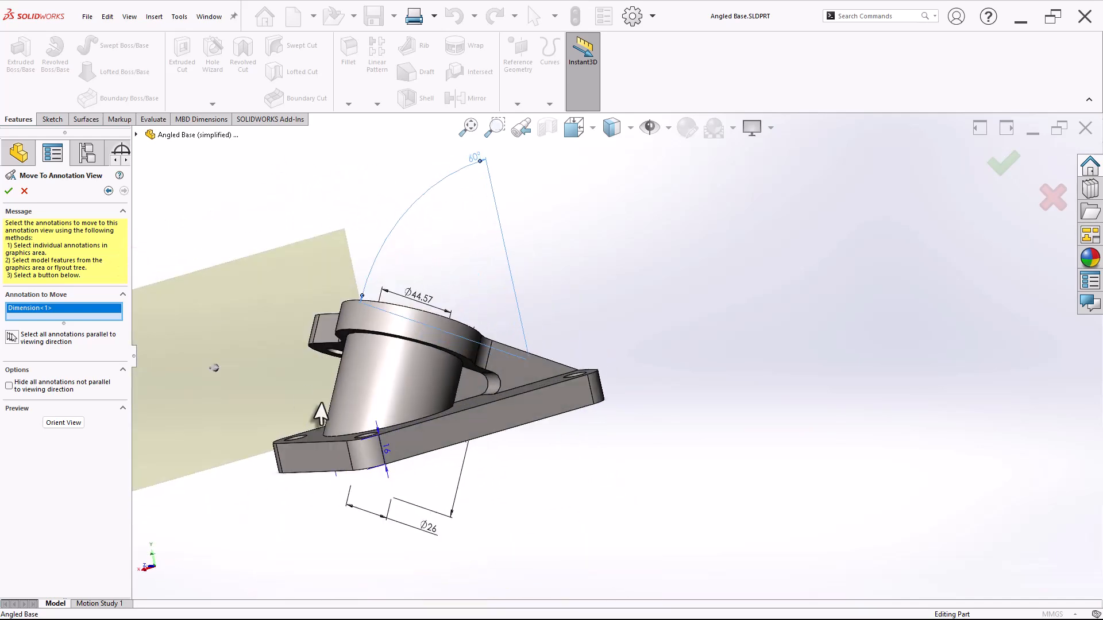
left_click(386, 460)
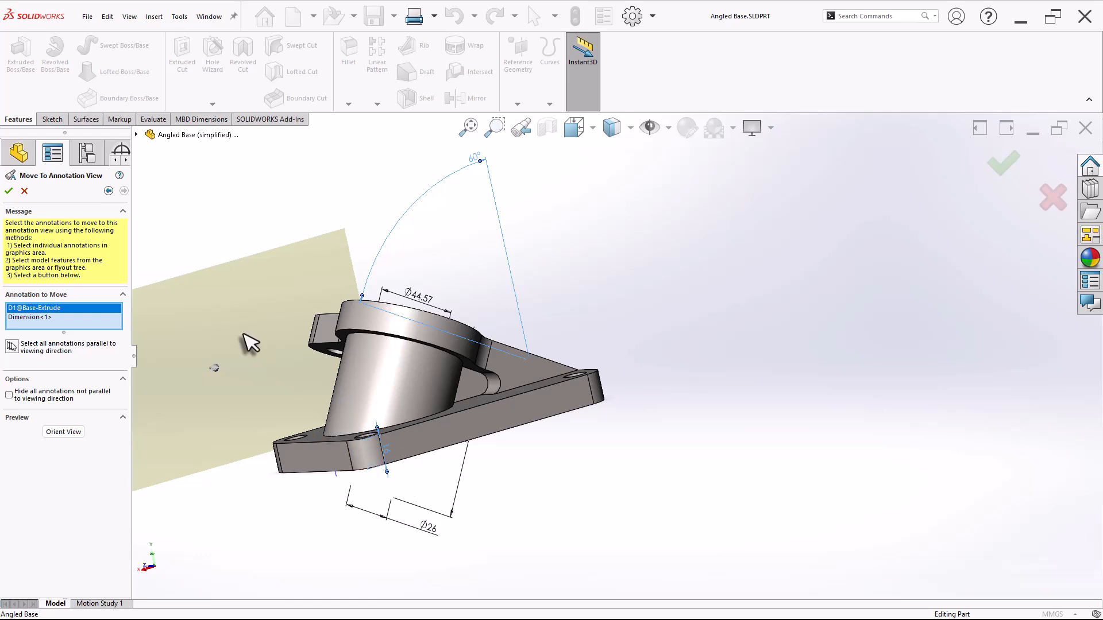
mouse_move(241, 365)
middle_mouse_down()
mouse_move(248, 351)
mouse_move(381, 333)
mouse_move(430, 345)
mouse_move(435, 372)
mouse_move(430, 347)
middle_mouse_up()
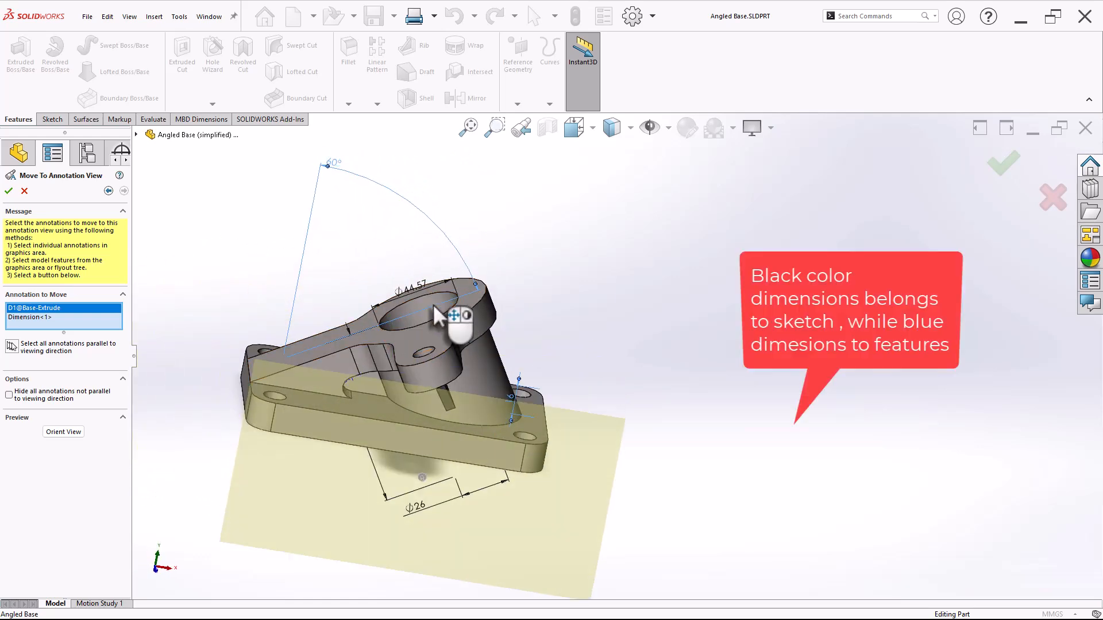
Add the Ø44.57 counterbore diameter and the R6 radius to the annotations moved to the front view.
scroll(440, 314, "down", 3)
scroll(616, 364, "up", 3)
scroll(568, 350, "down", 4)
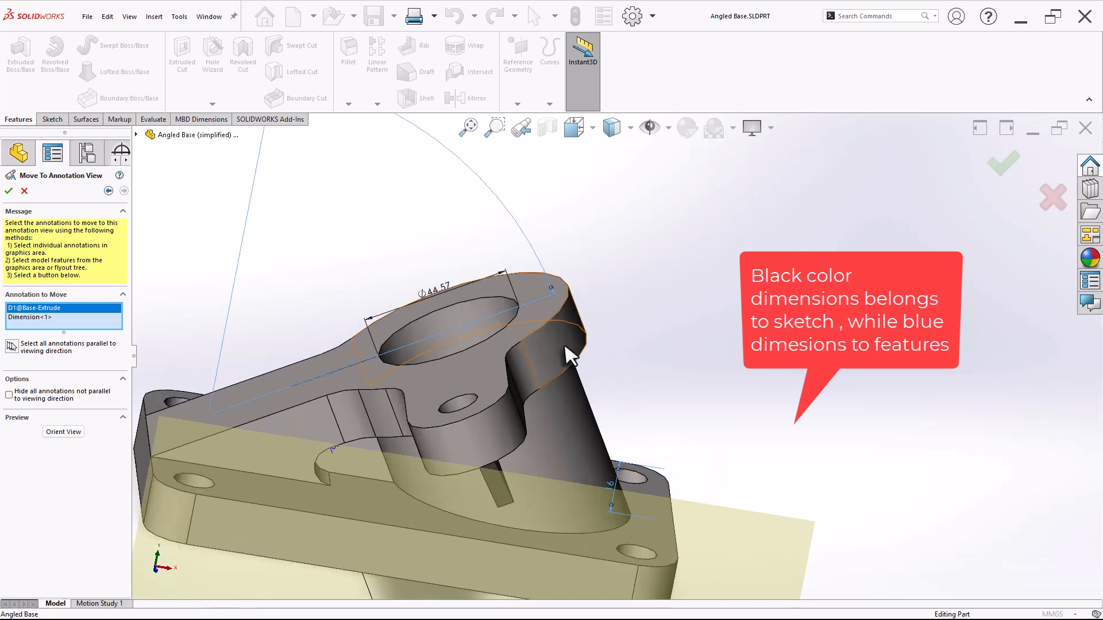
left_click(410, 287)
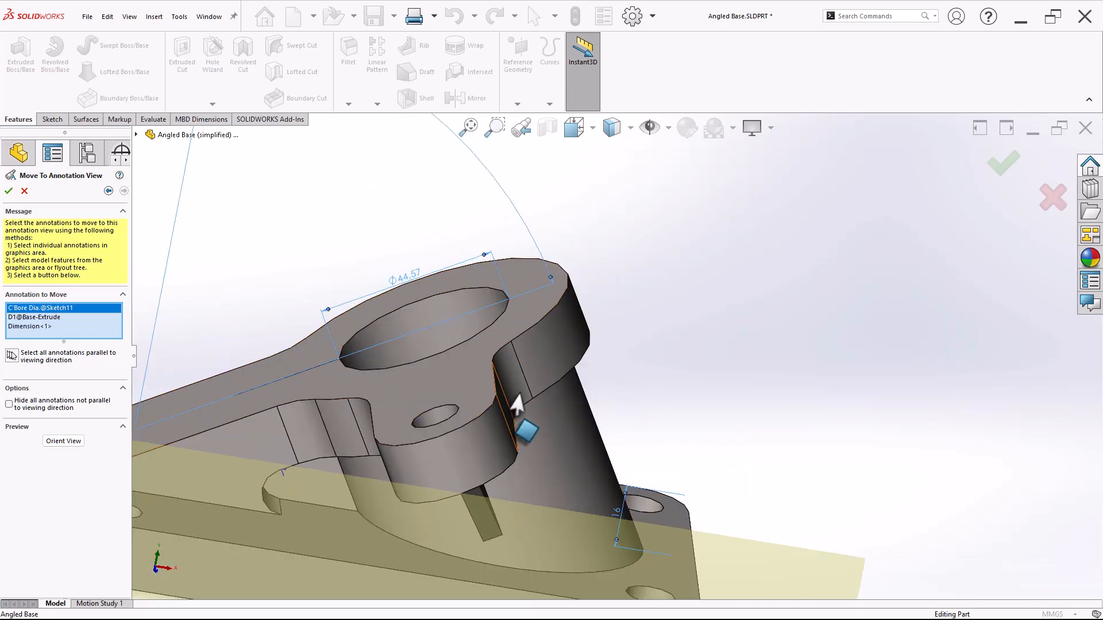
scroll(521, 418, "up", 5)
middle_click_drag(626, 431, 598, 428)
scroll(598, 428, "down", 5)
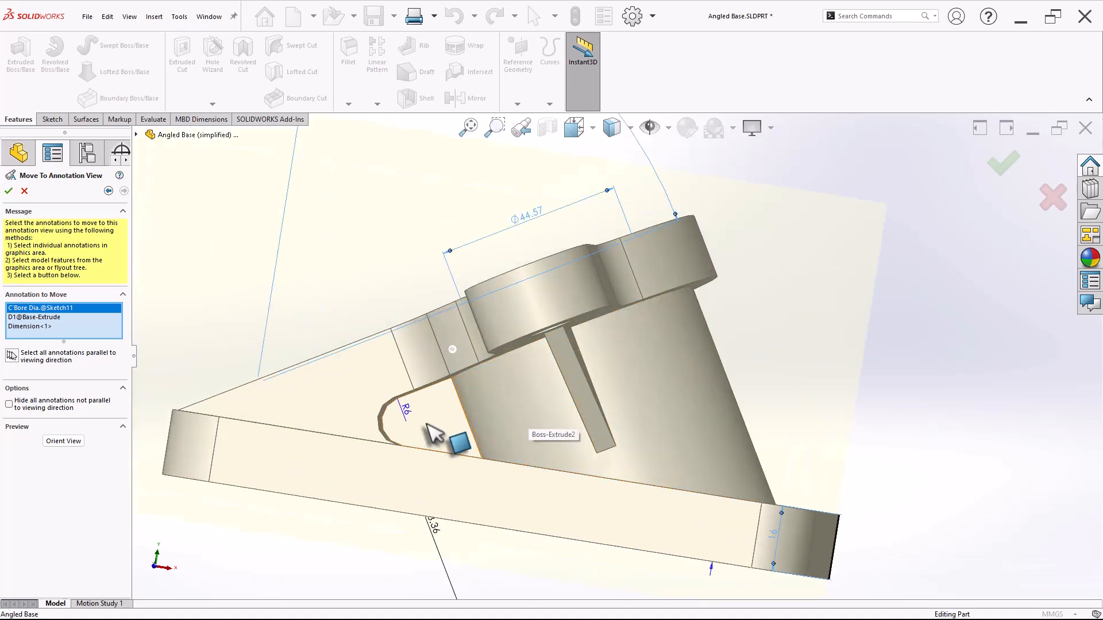
left_click(407, 412)
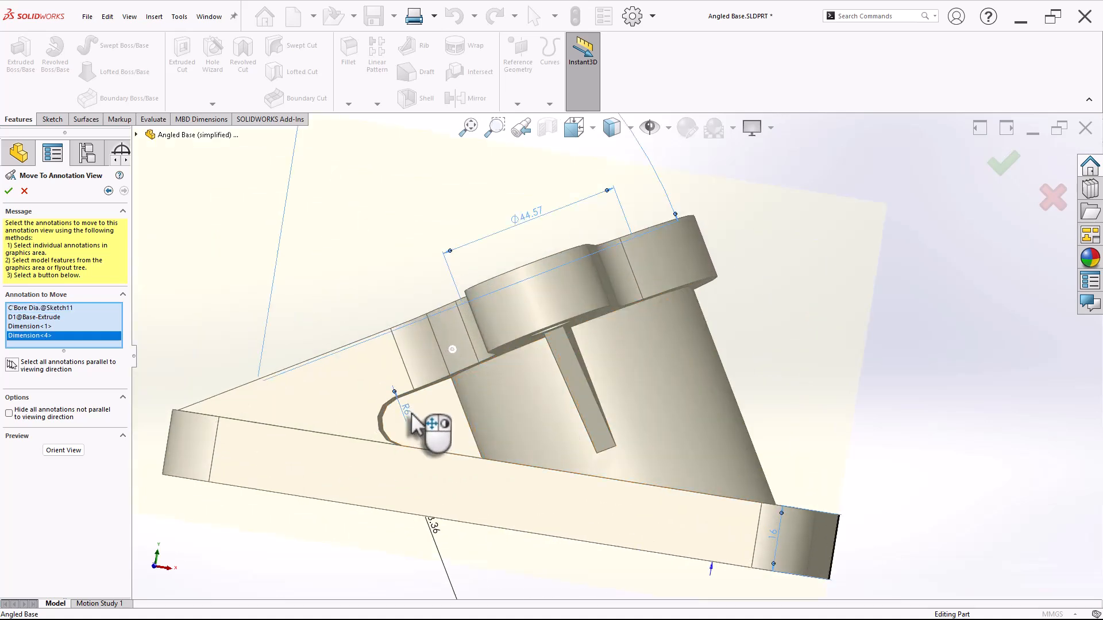
Add the Thru Hole Depth dimension of Sketch11 to the selection and accept the front annotation view.
scroll(598, 495, "up", 3)
middle_click_drag(615, 489, 614, 447)
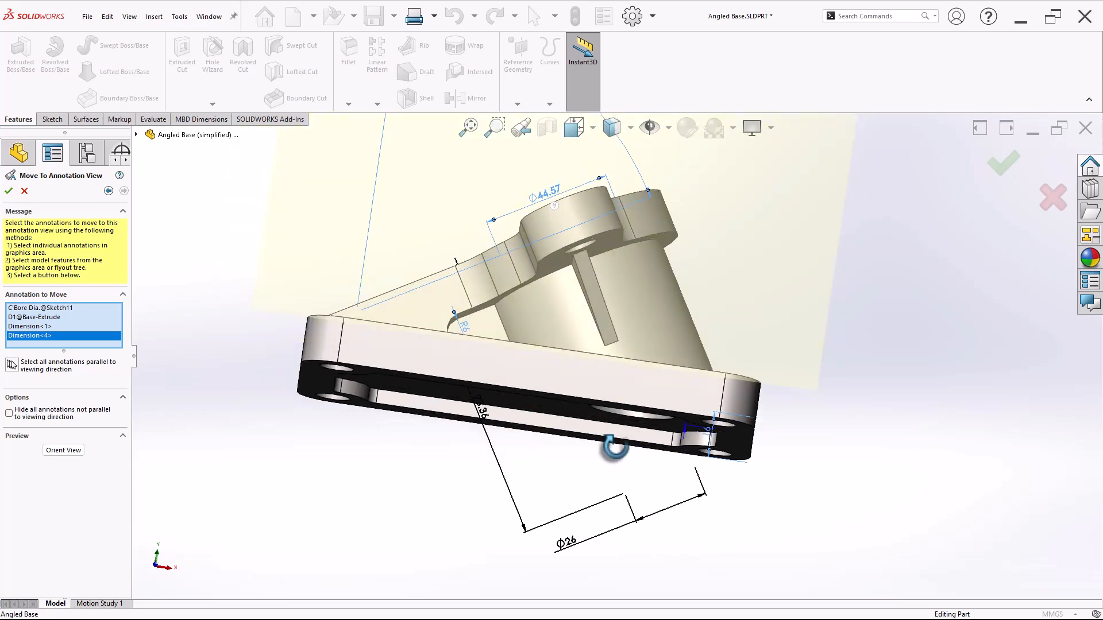
left_click(483, 415)
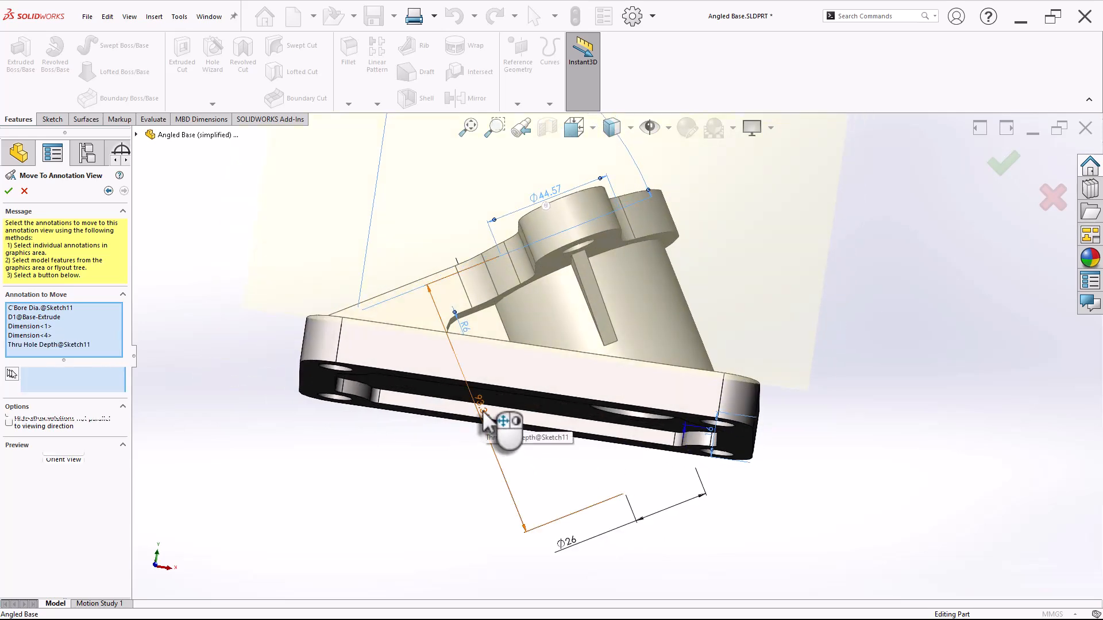
left_click(8, 191)
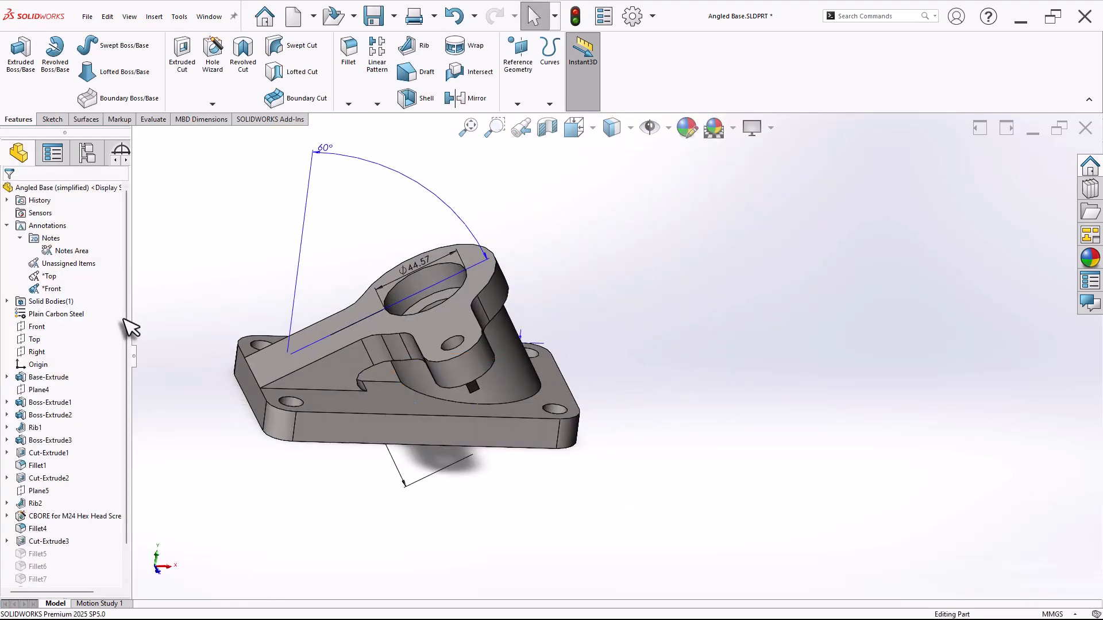
Activate the Unassigned Items and *Front annotation views in turn to check which dimensions each one holds.
right_click(72, 266)
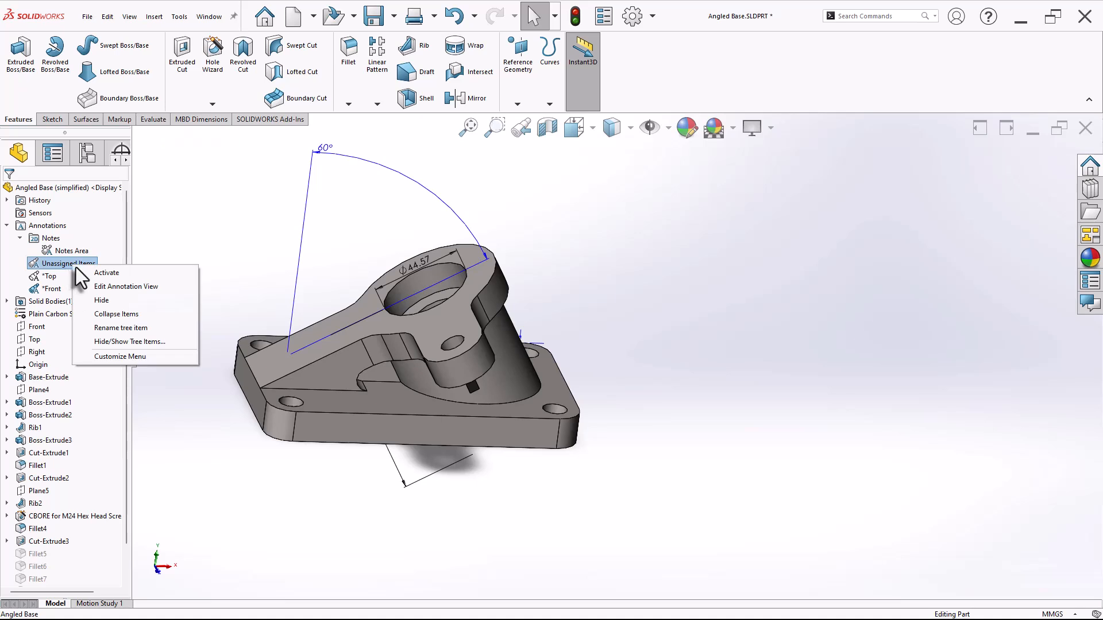
left_click(98, 274)
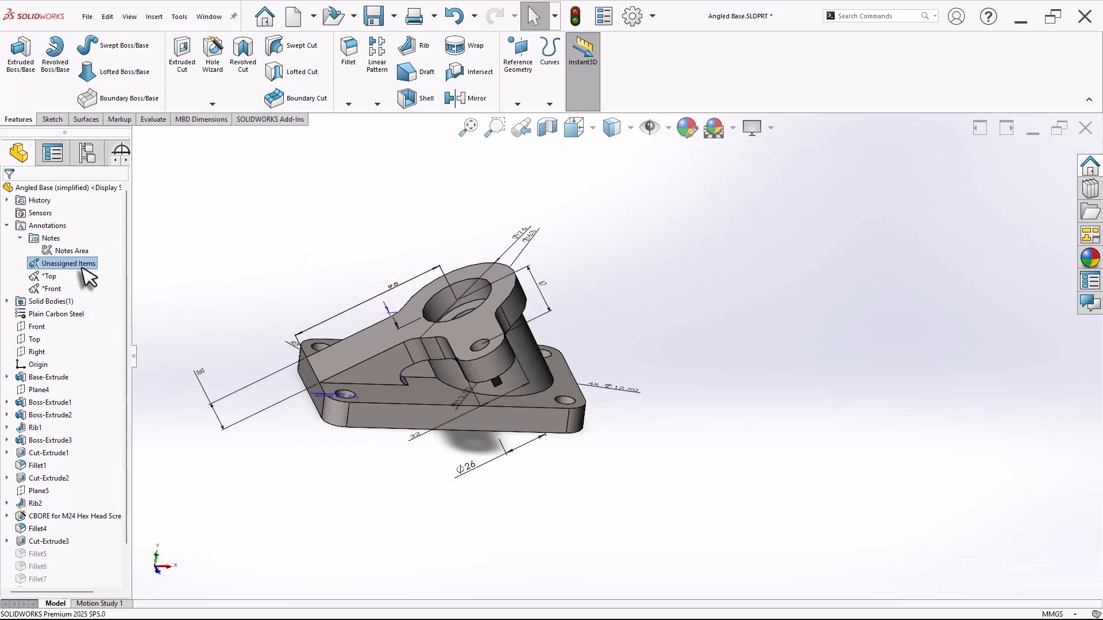
right_click(50, 288)
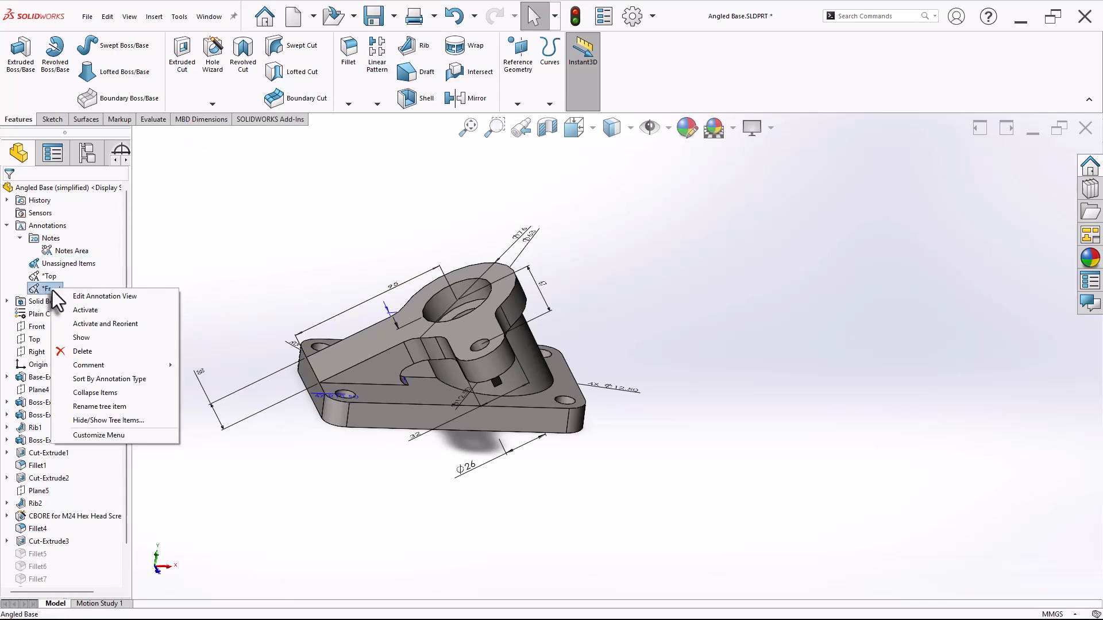
left_click(76, 311)
middle_click_drag(433, 303, 572, 276)
Activate the *Top annotation view and examine its dimensions from above the part.
left_click(48, 277)
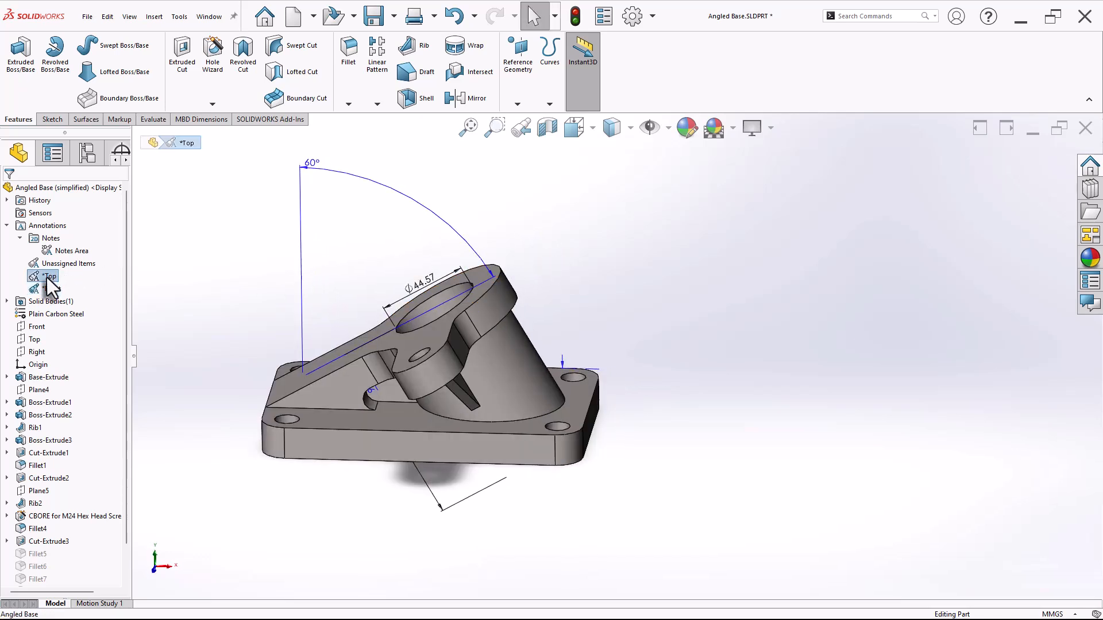
right_click(48, 277)
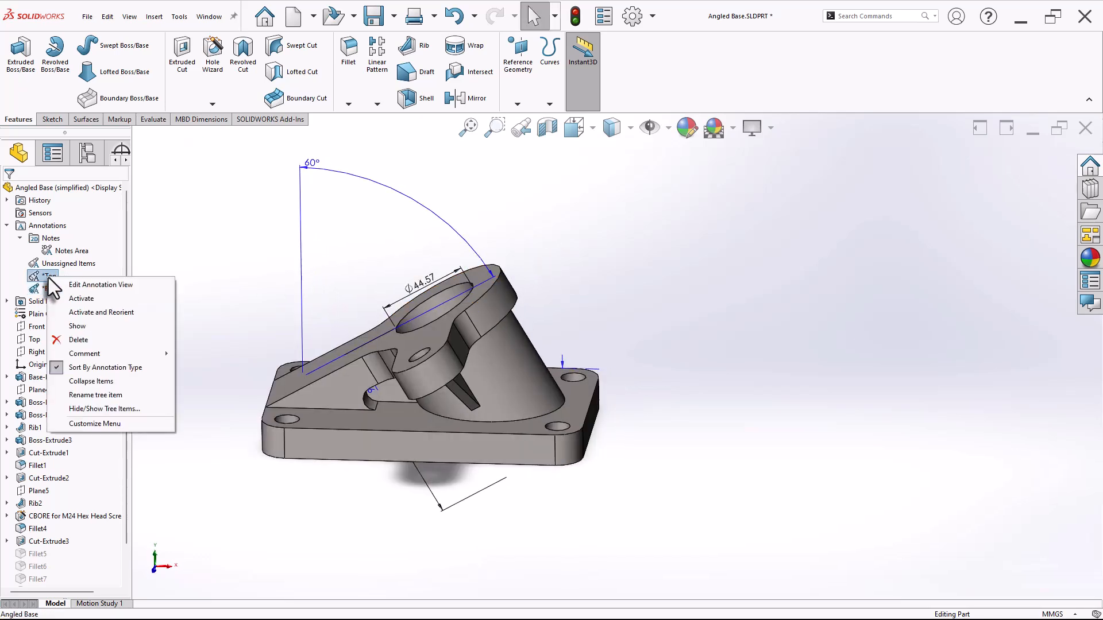
left_click(95, 297)
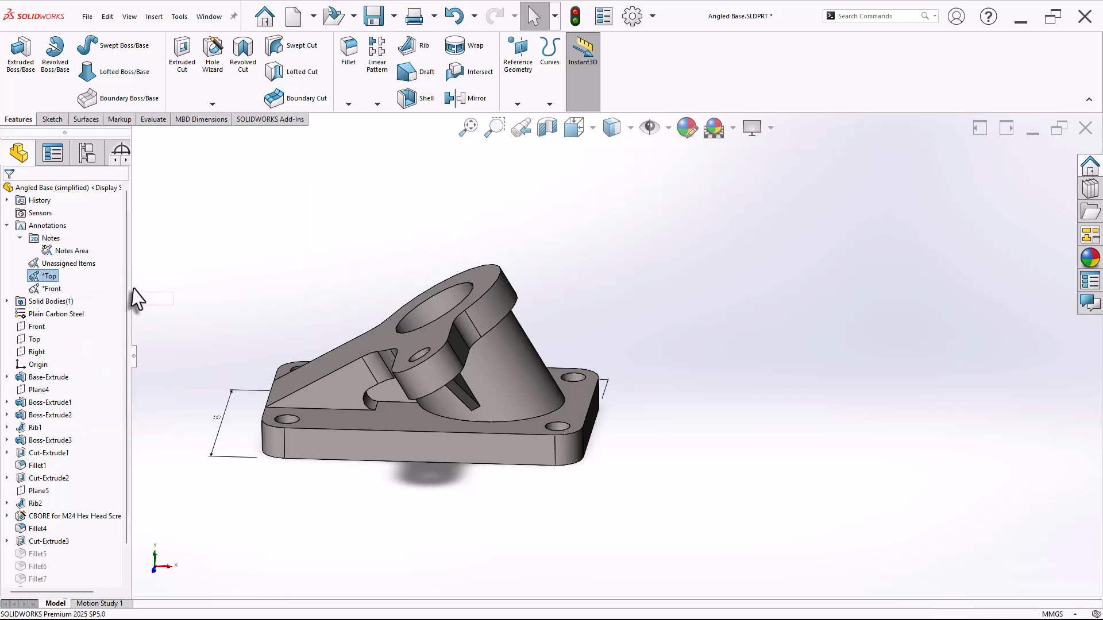
middle_click_drag(234, 258, 253, 352)
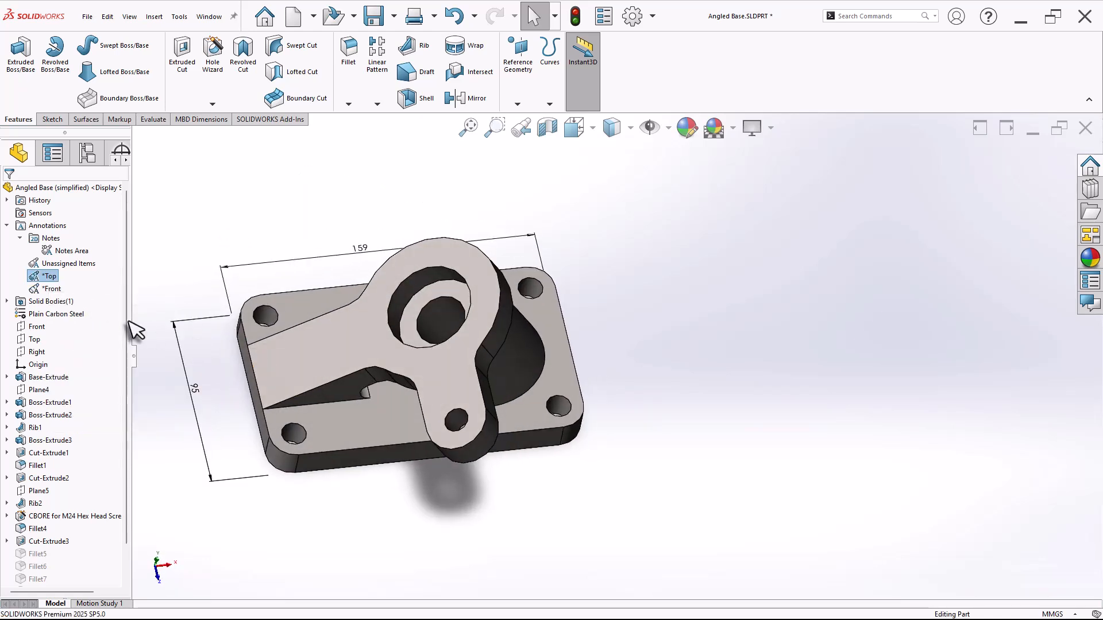
Reactivate the Unassigned Items annotation view and examine the dimensions still left to assign.
right_click(68, 260)
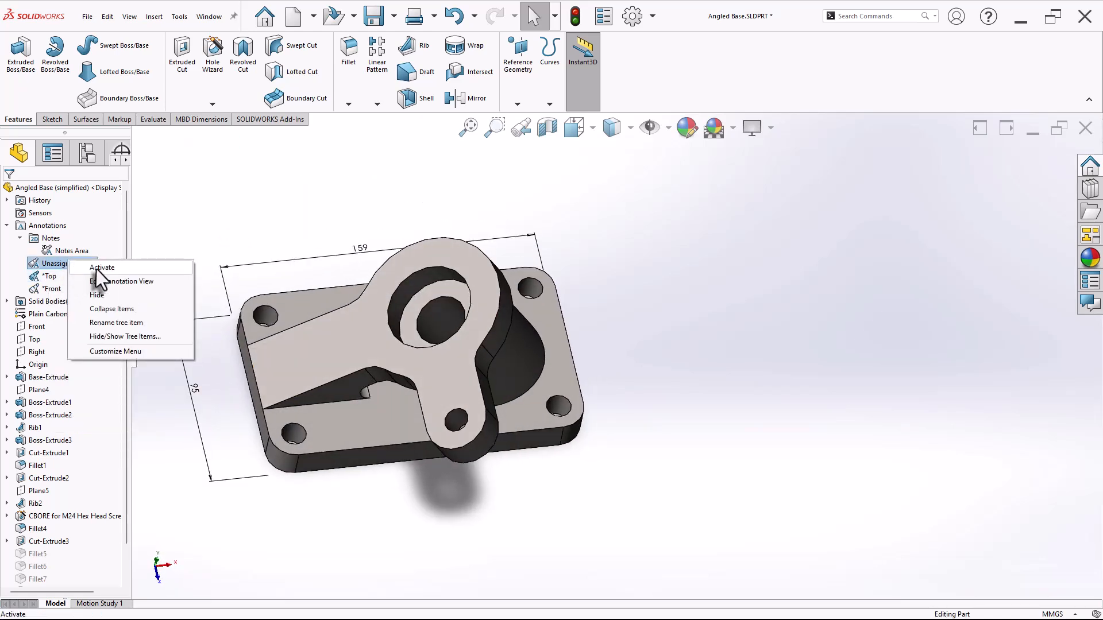
left_click(96, 269)
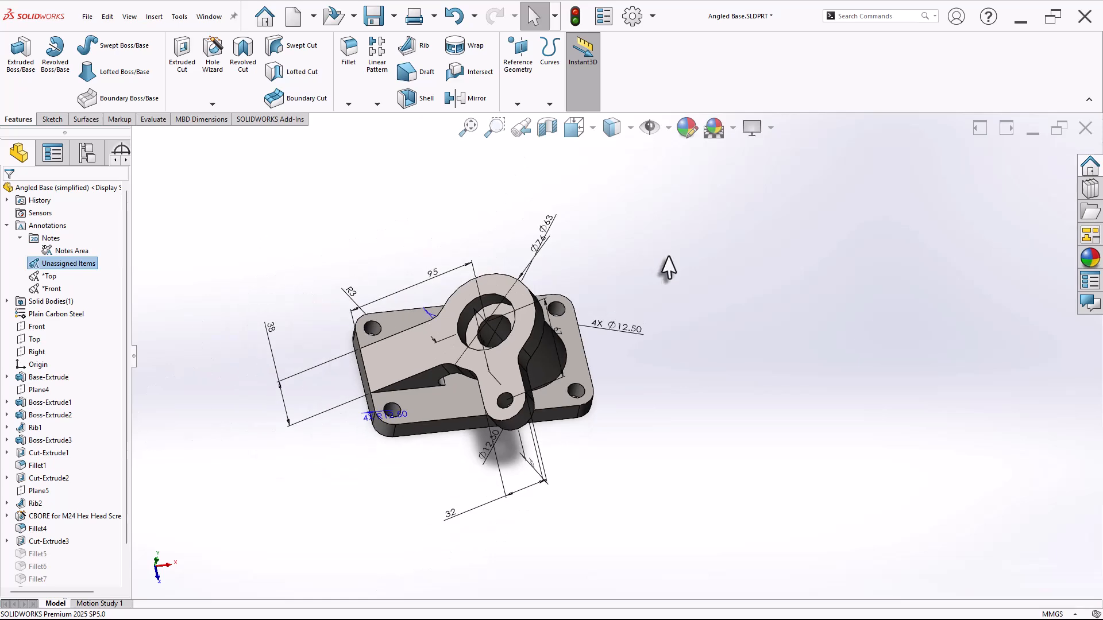
middle_click_drag(665, 266, 622, 224)
scroll(603, 357, "up", 1)
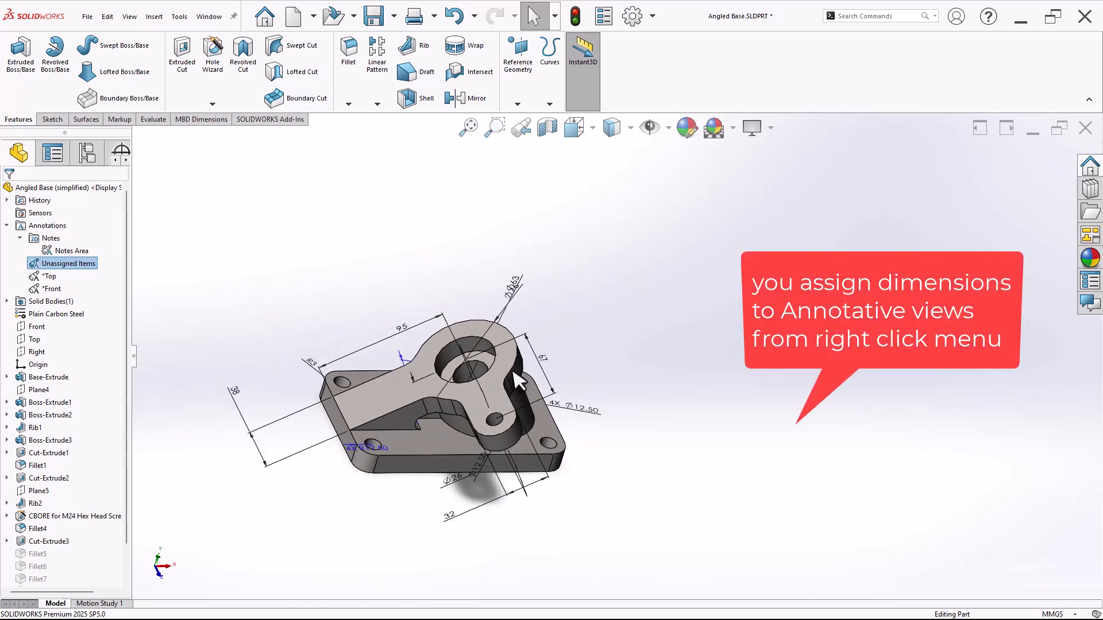
middle_click_drag(382, 270, 391, 252)
Assign the 4X Ø12.50 hole dimension of the base plate to the *Top annotation view.
key("space")
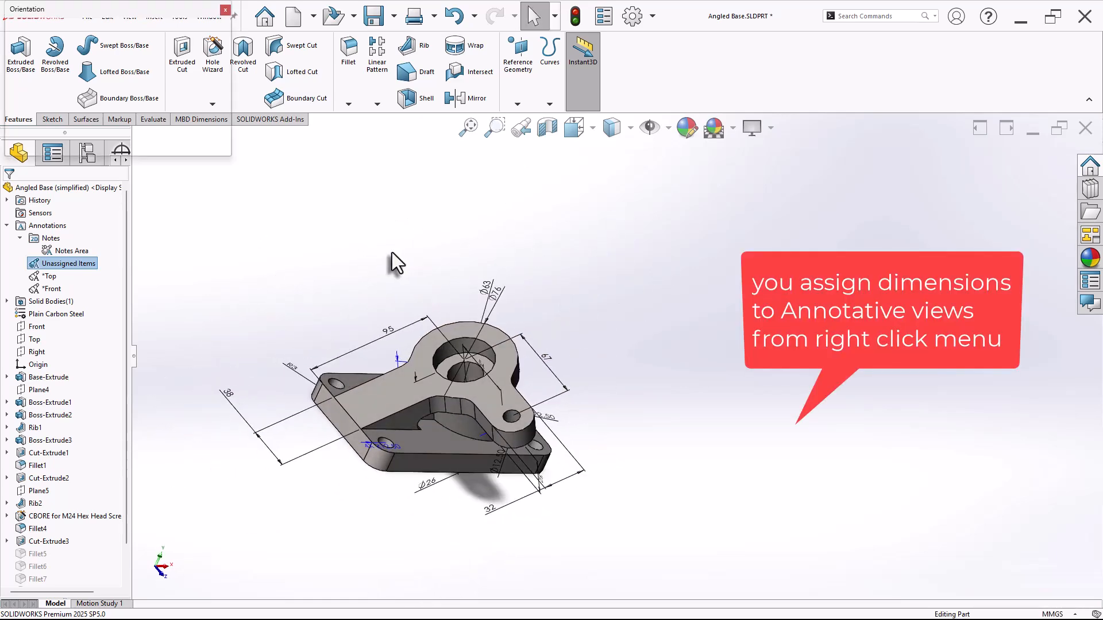
left_click(481, 322)
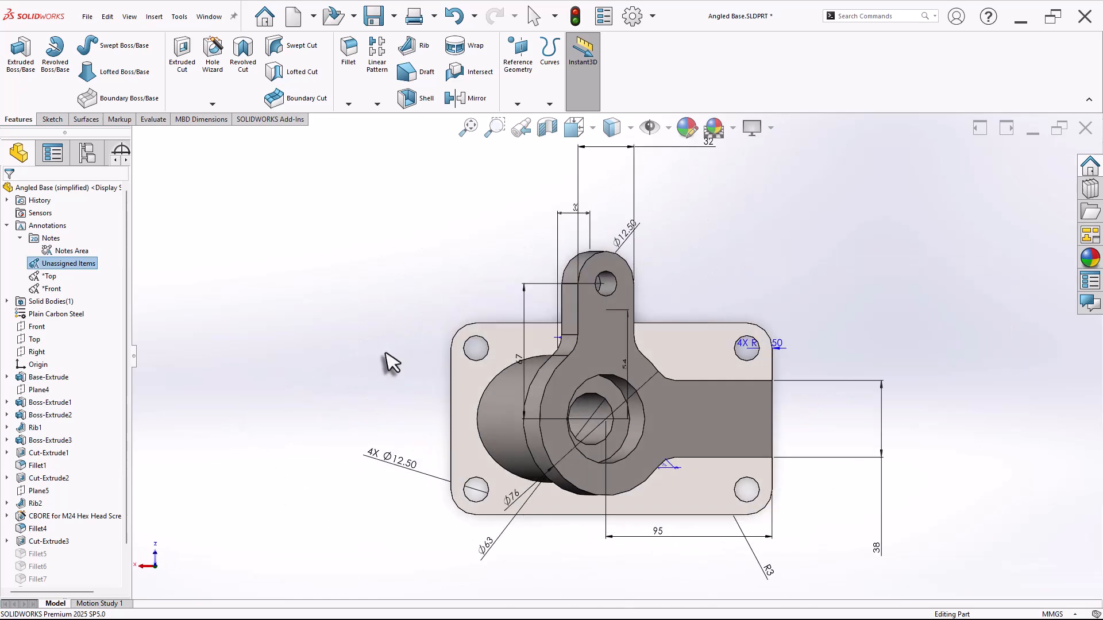
scroll(788, 489, "up", 2)
scroll(793, 487, "down", 2)
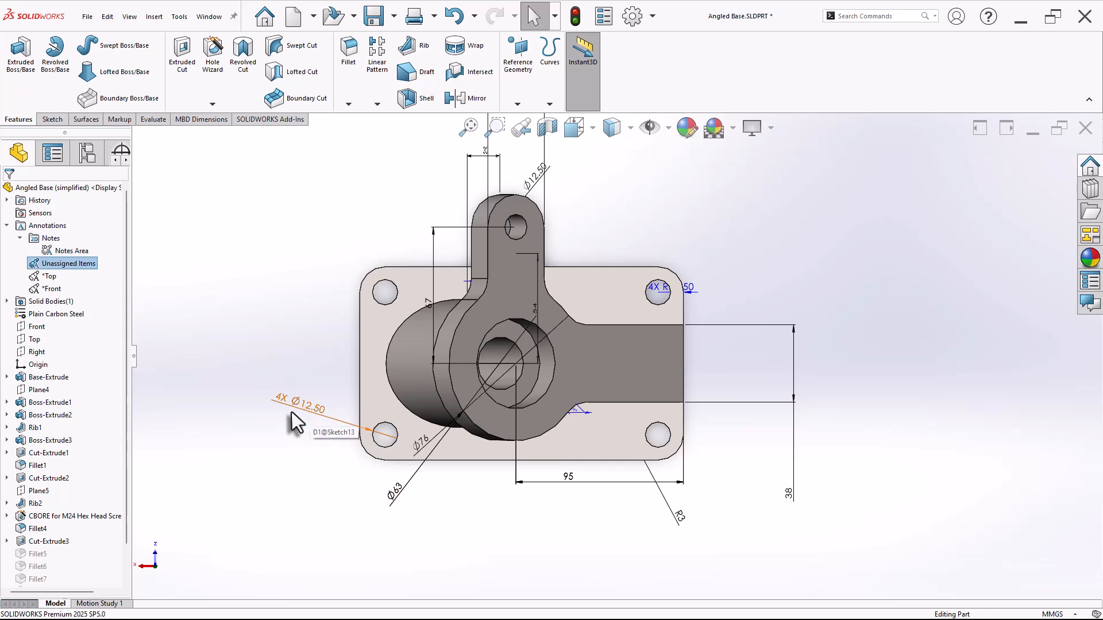
right_click(311, 409)
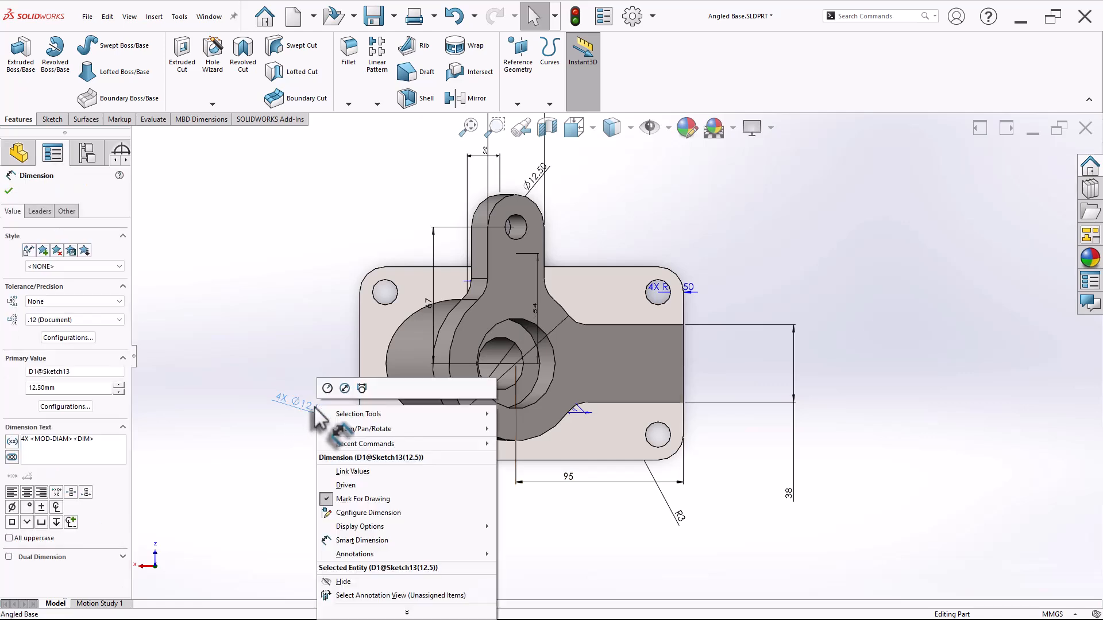
left_click(379, 596)
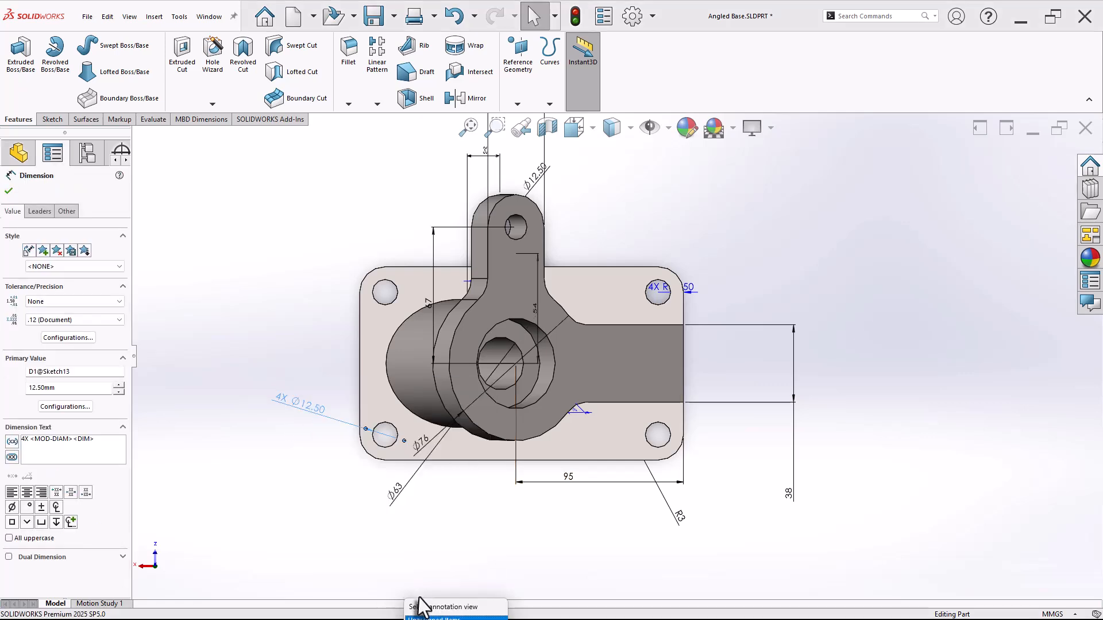
left_click(316, 476)
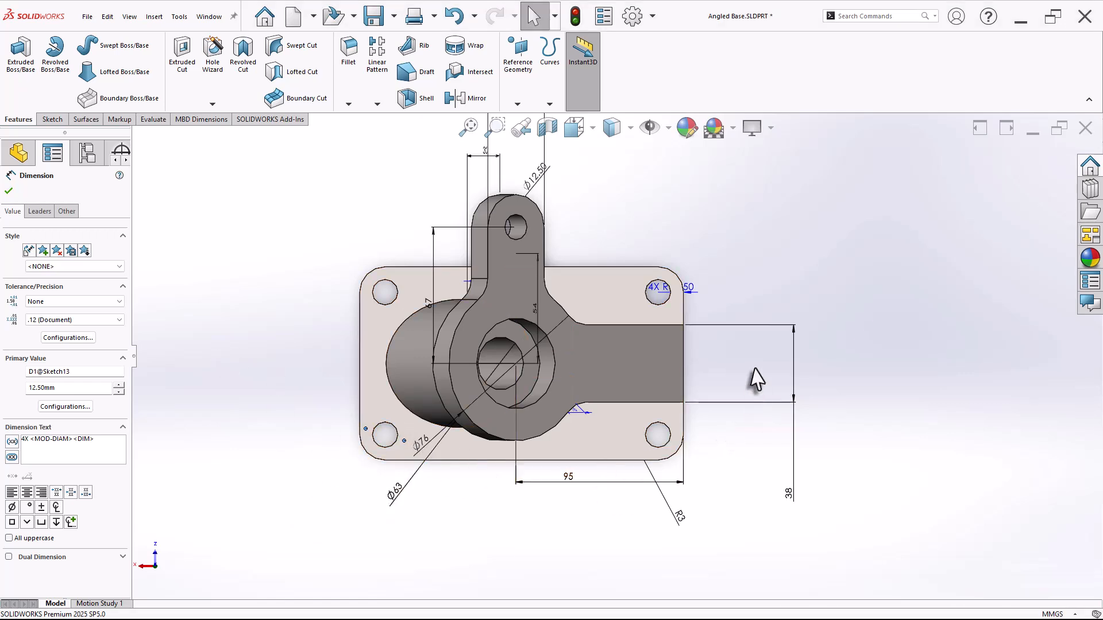
Assign the 4X R12.50 corner fillet dimension of the base plate to the *Top annotation view.
scroll(729, 298, "down", 1)
right_click(671, 290)
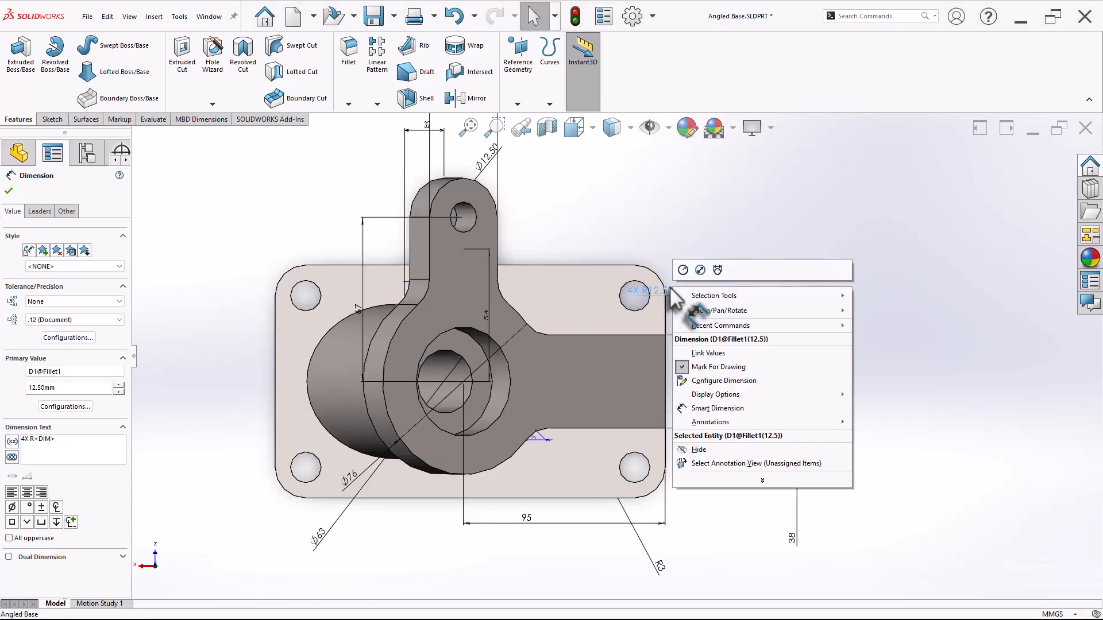
left_click(722, 464)
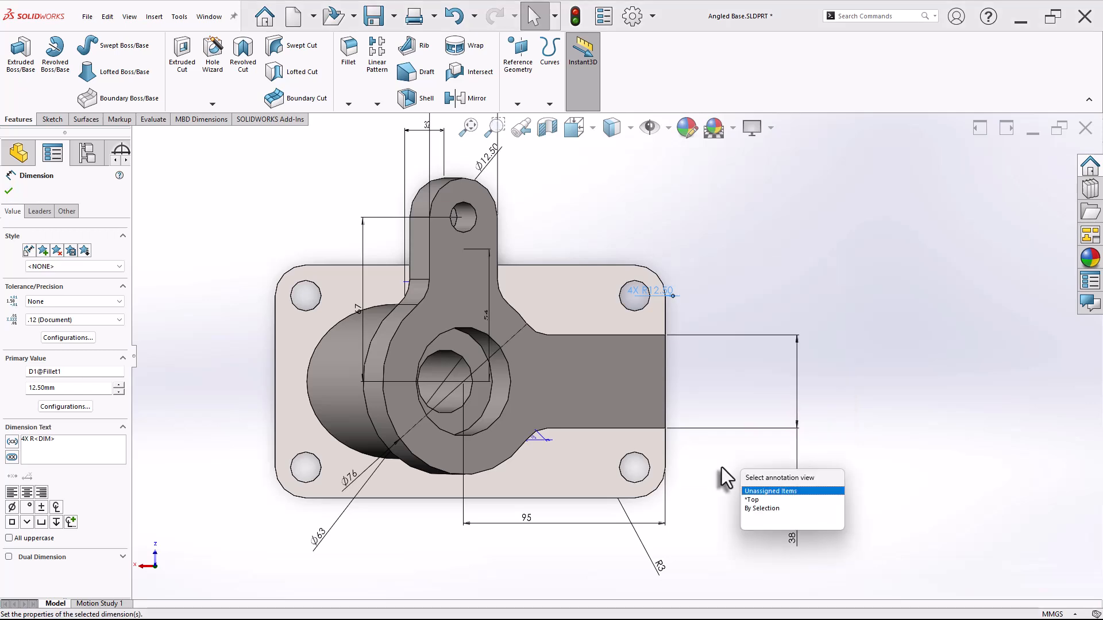
left_click(752, 499)
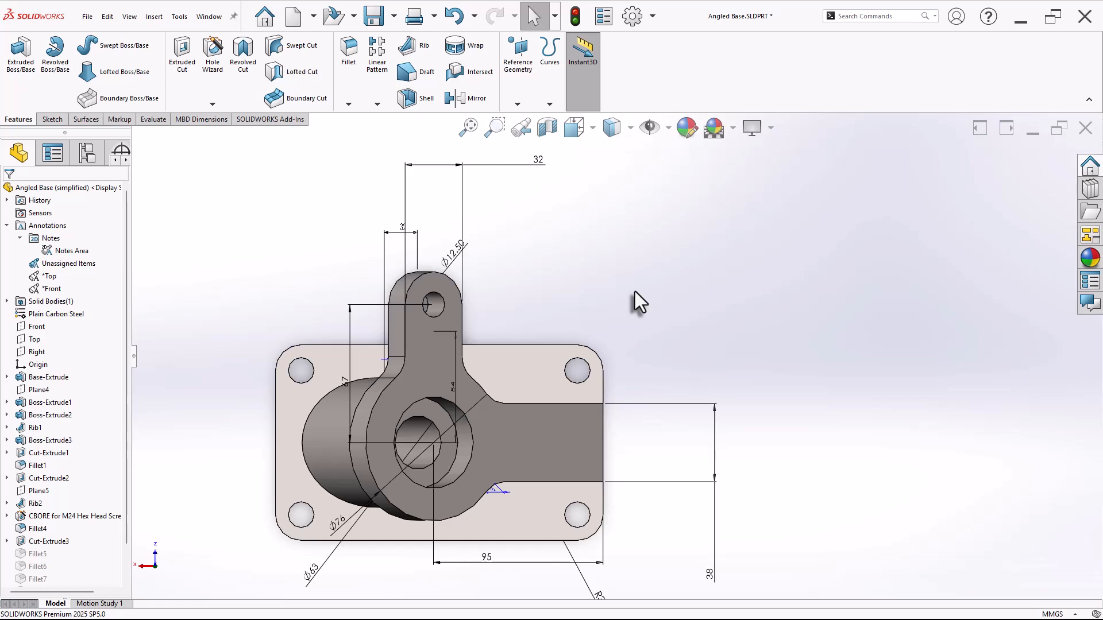
scroll(666, 368, "up", 2)
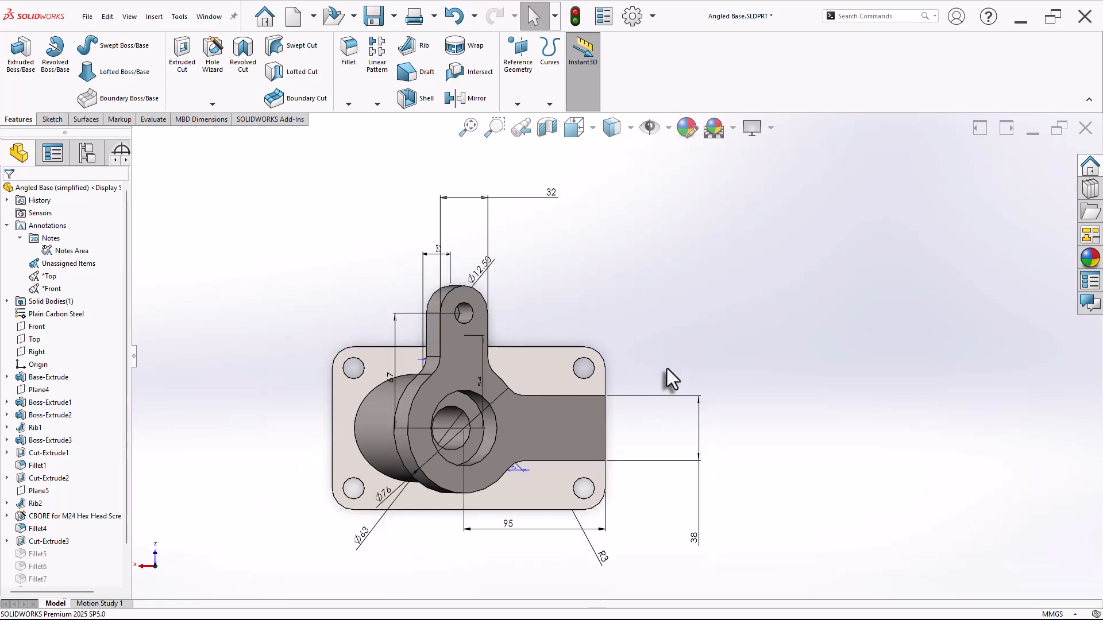
Insert a new annotation view with the *Left view orientation, without selecting any annotations to move.
left_click(52, 289)
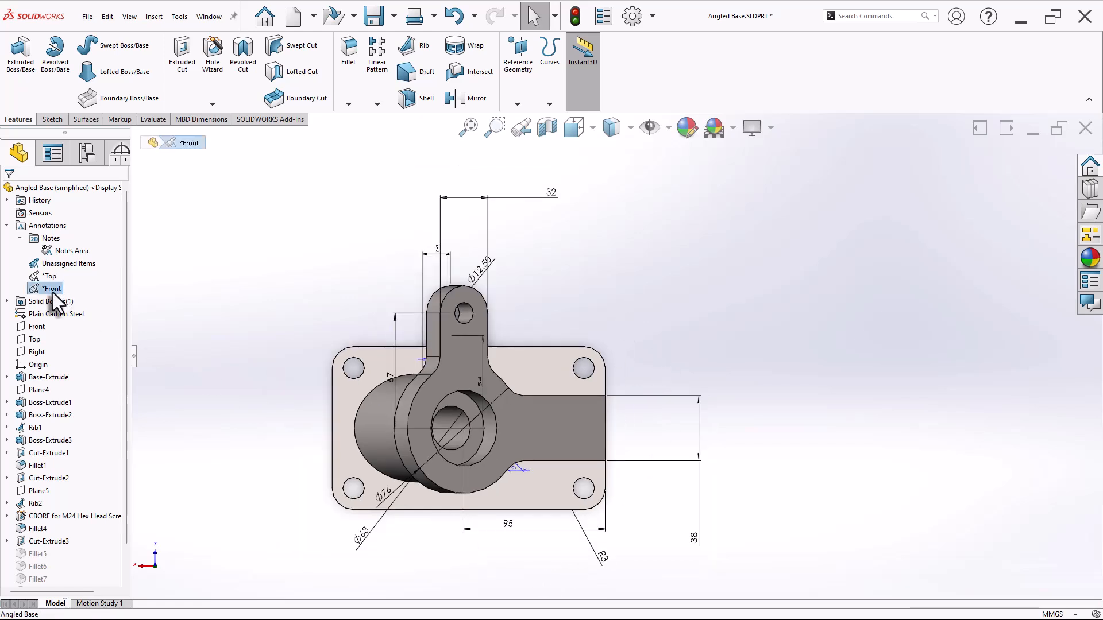
right_click(43, 226)
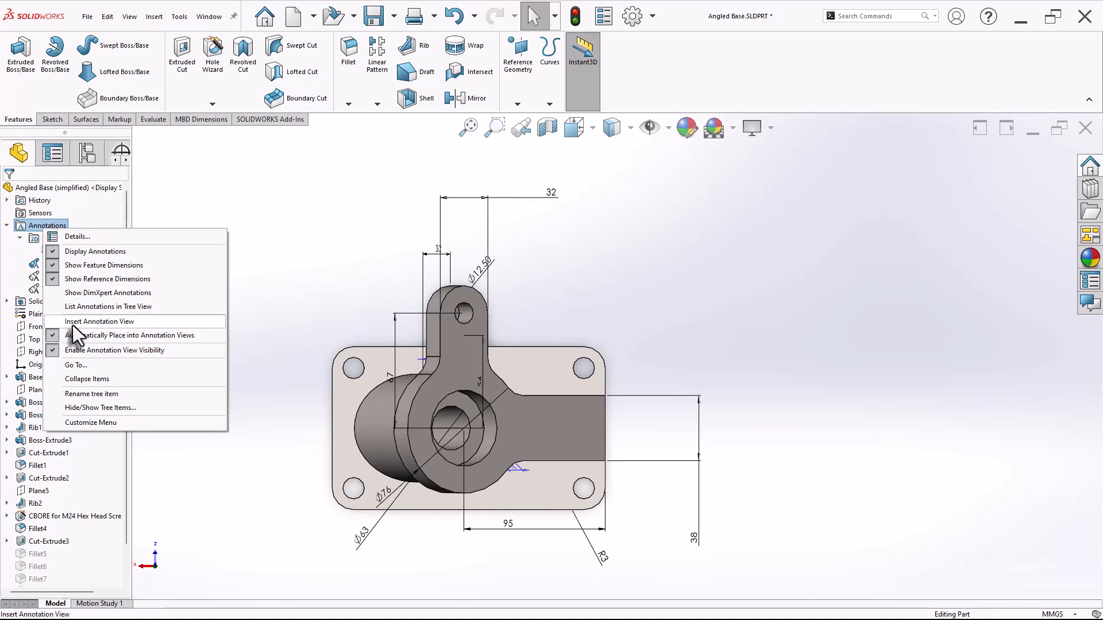
left_click(114, 325)
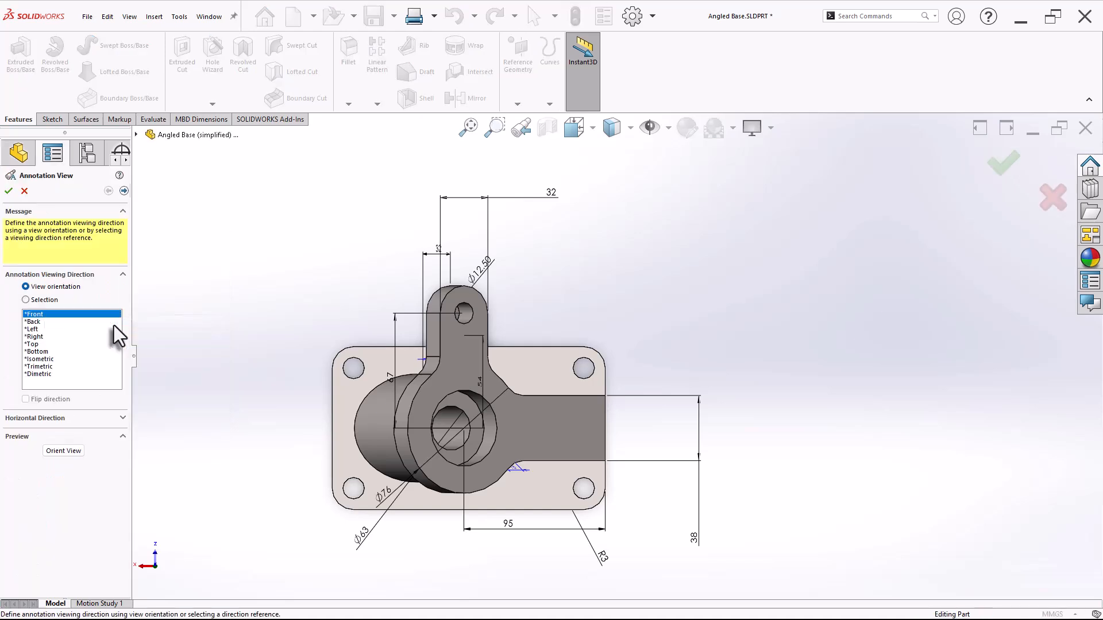
left_click(35, 330)
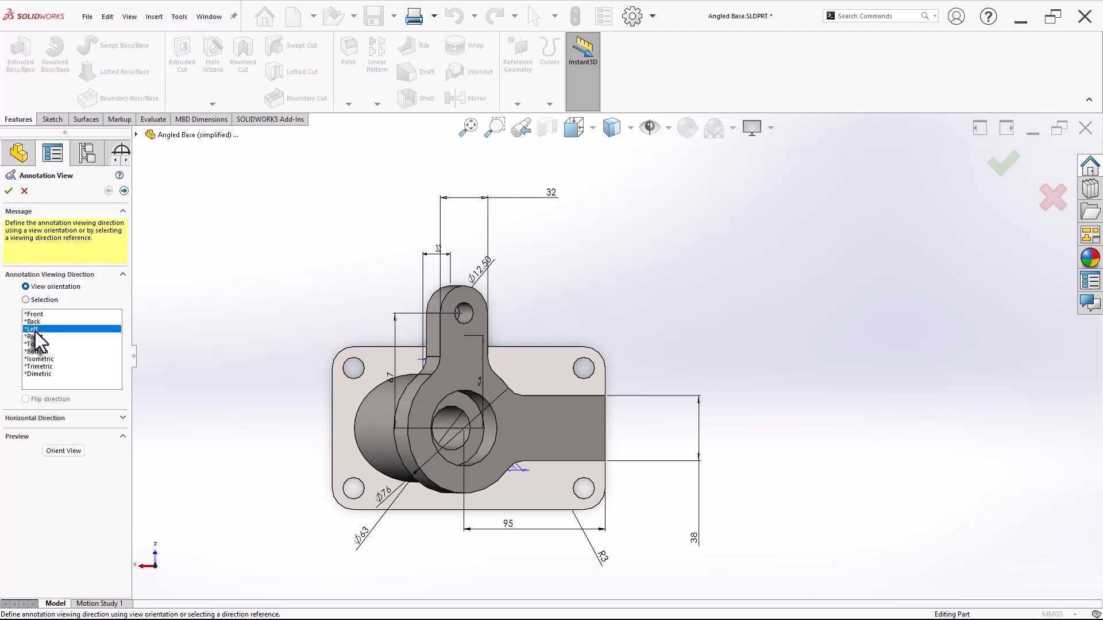
left_click(124, 192)
mouse_move(302, 382)
middle_mouse_down()
mouse_move(312, 326)
mouse_move(248, 157)
mouse_move(297, 281)
middle_mouse_up()
mouse_move(626, 370)
middle_mouse_down()
mouse_move(455, 246)
mouse_move(419, 333)
mouse_move(477, 326)
mouse_move(414, 327)
mouse_move(274, 373)
middle_mouse_up()
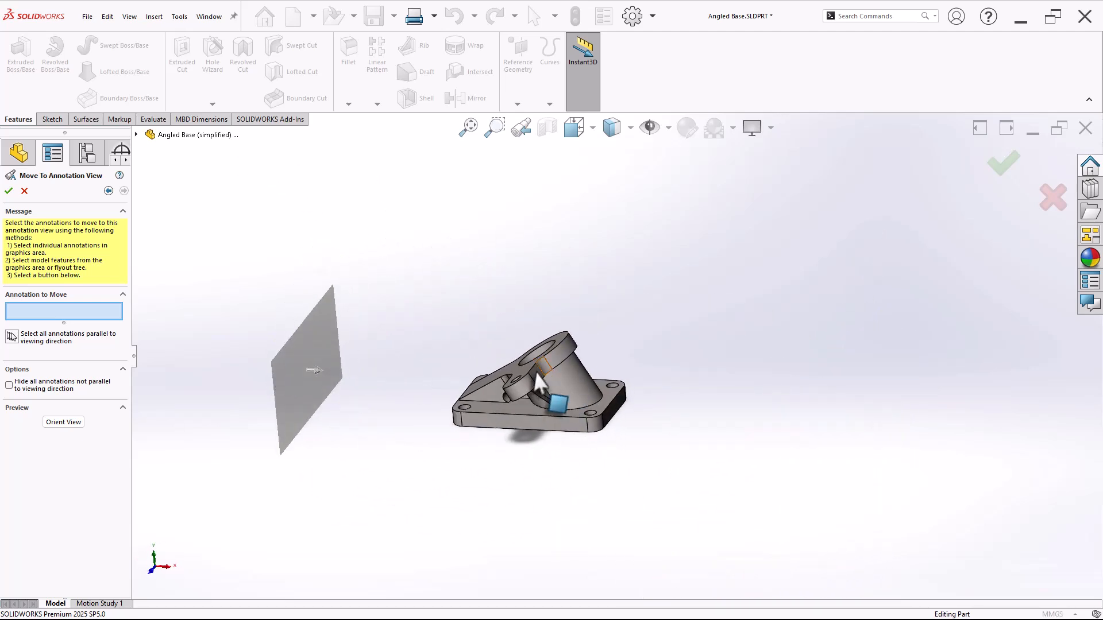
left_click(9, 191)
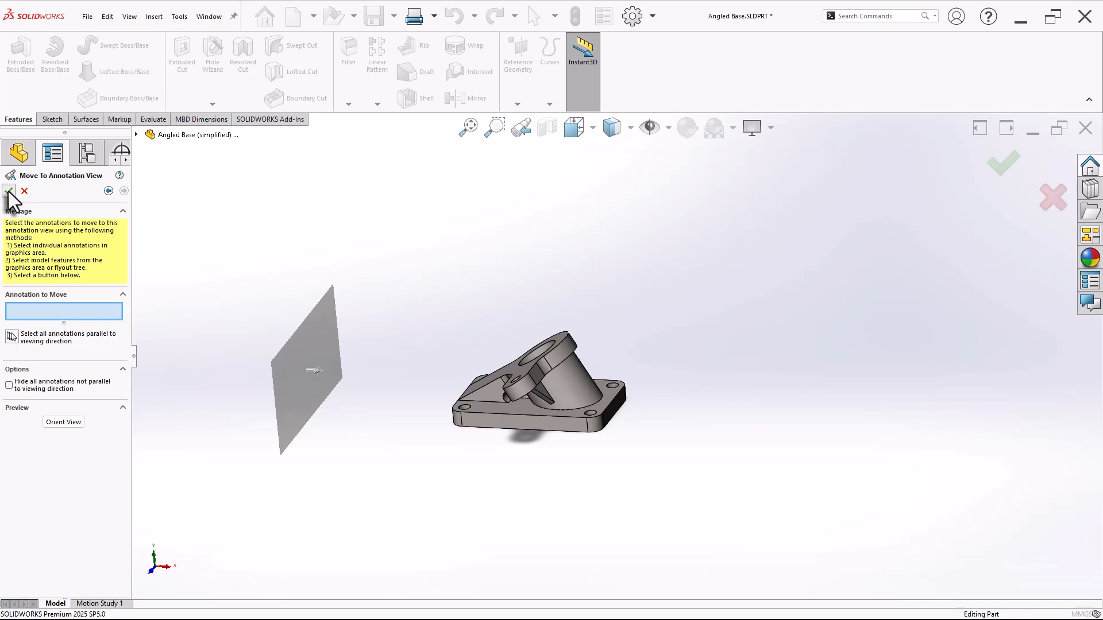
Activate Unassigned Items and assign the Cut-Extrude2 depth dimension on the underside to the *Left annotation view.
left_click(62, 264)
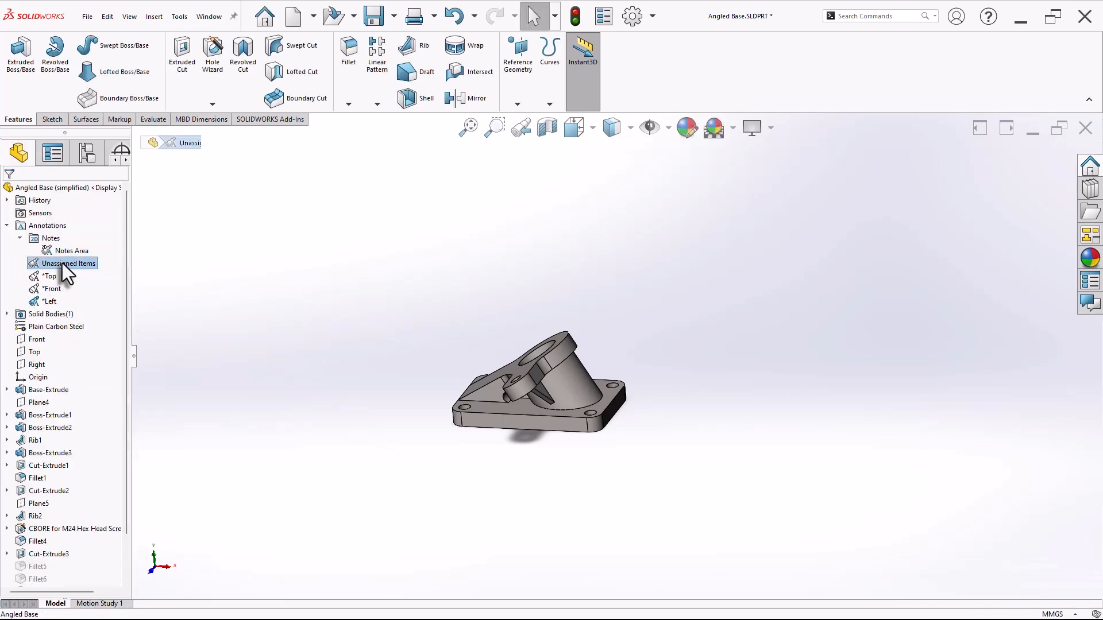
double_click(62, 263)
scroll(689, 384, "down", 2)
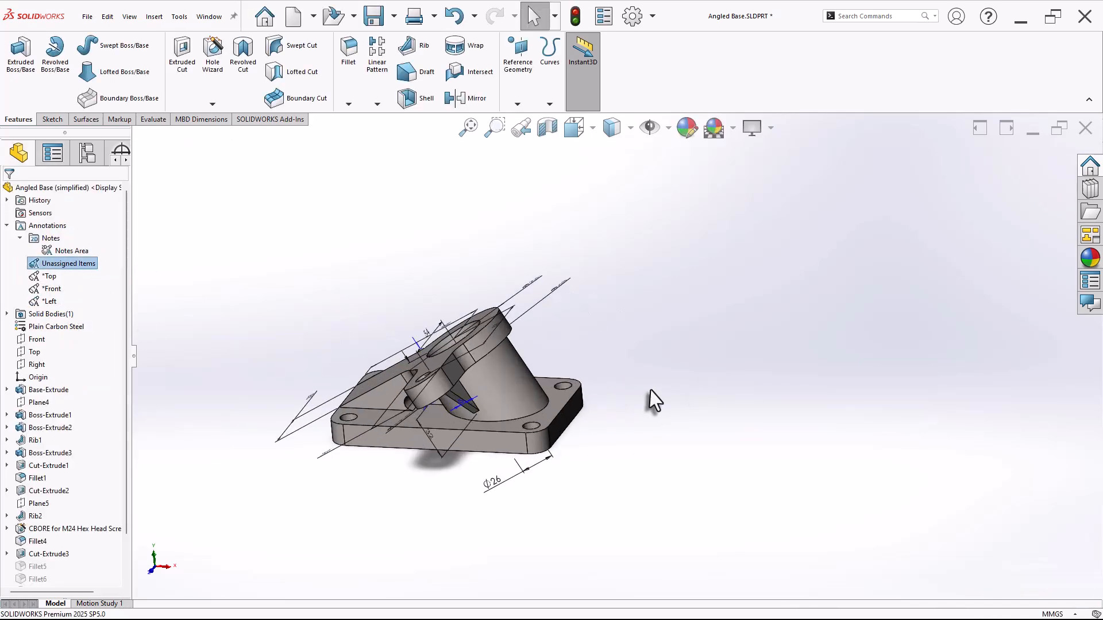
middle_click_drag(652, 413, 751, 362)
scroll(602, 411, "down", 1)
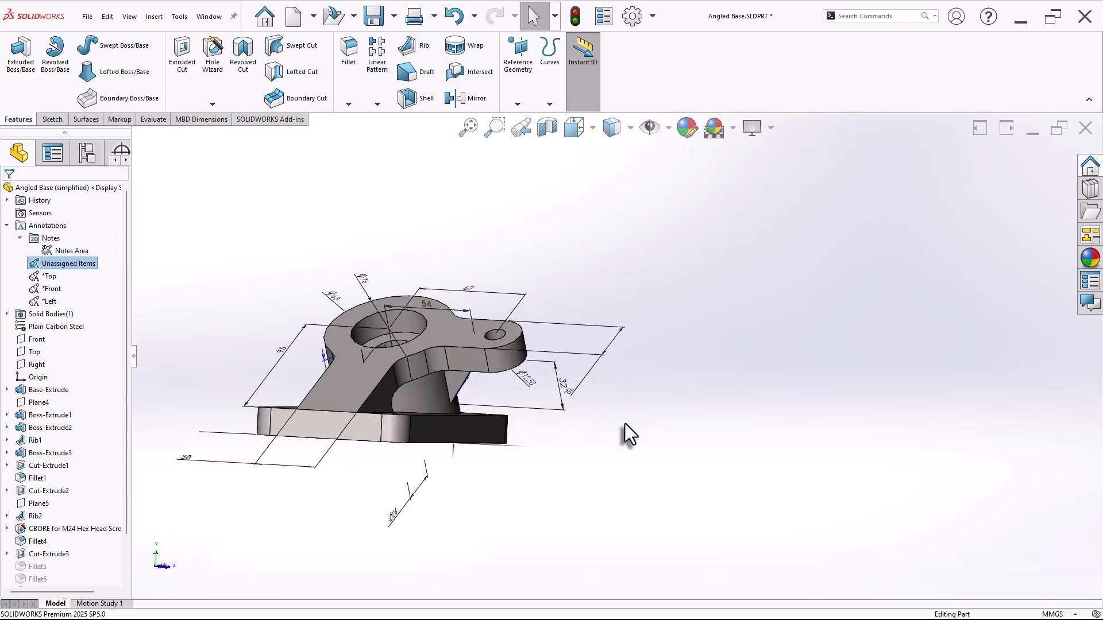
middle_click_drag(625, 422, 588, 354)
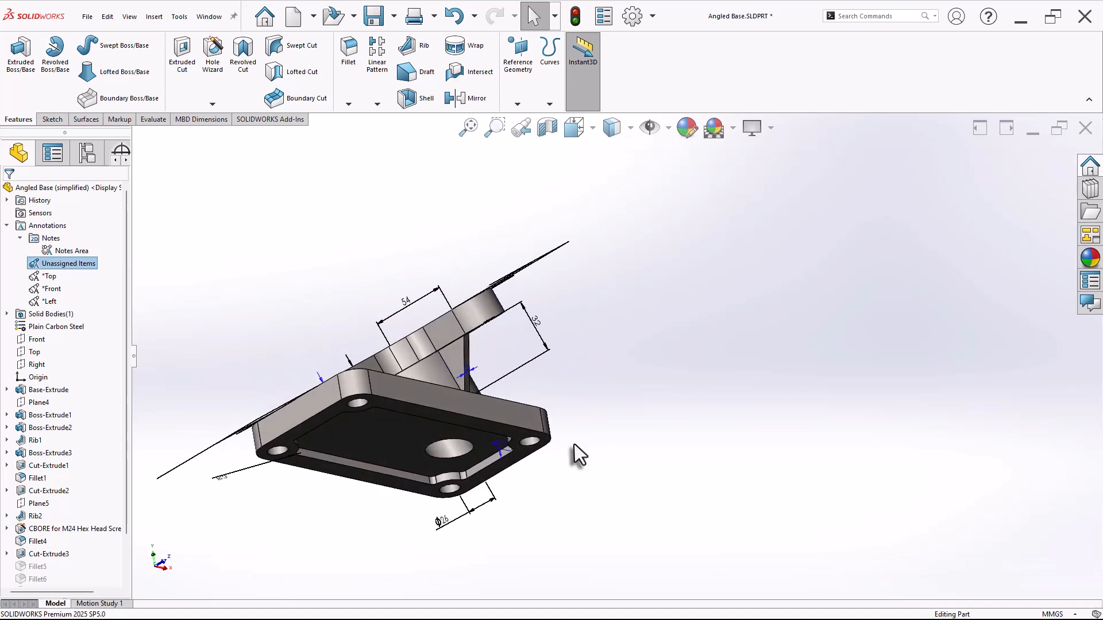
scroll(573, 447, "down", 4)
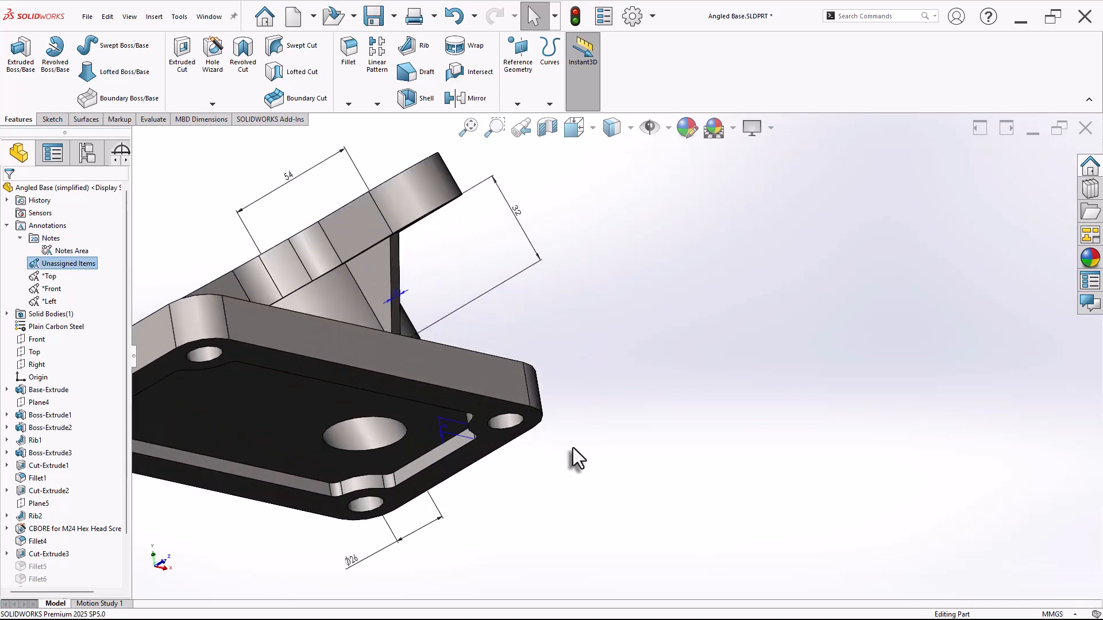
right_click(443, 430)
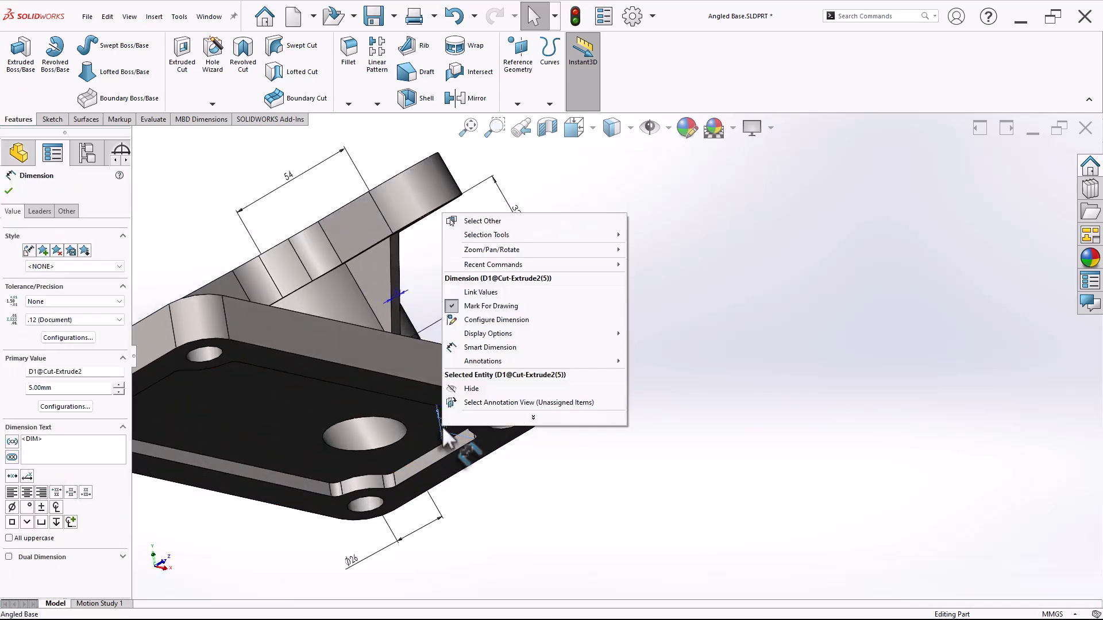
left_click(488, 403)
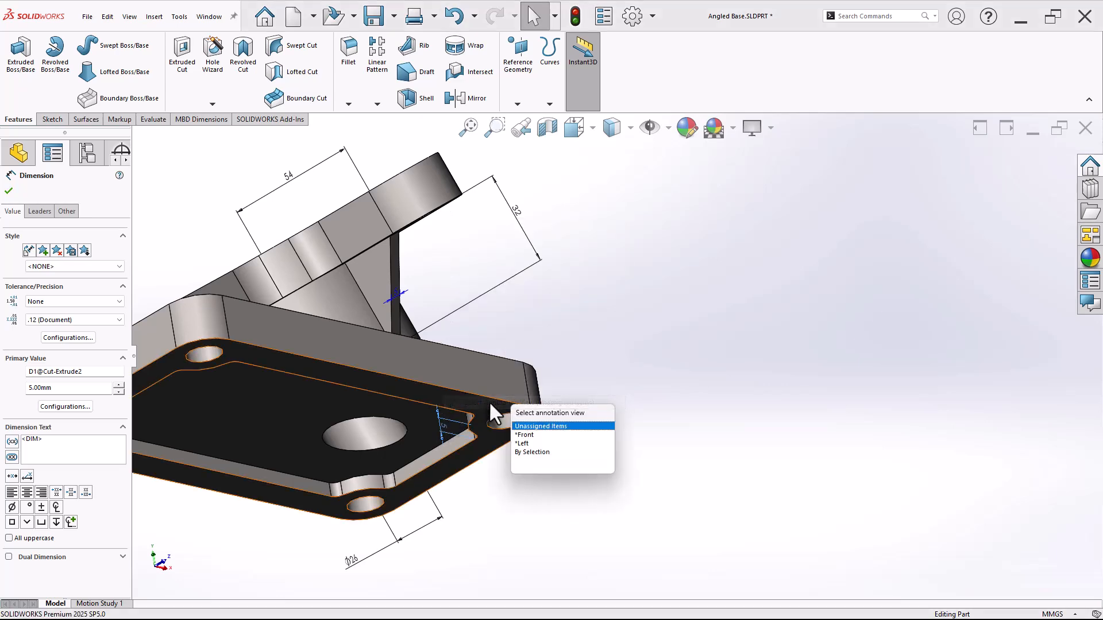
left_click(533, 444)
Insert an annotation view by selection, using the part's angled upper face as the viewing direction.
middle_click_drag(395, 367, 459, 437)
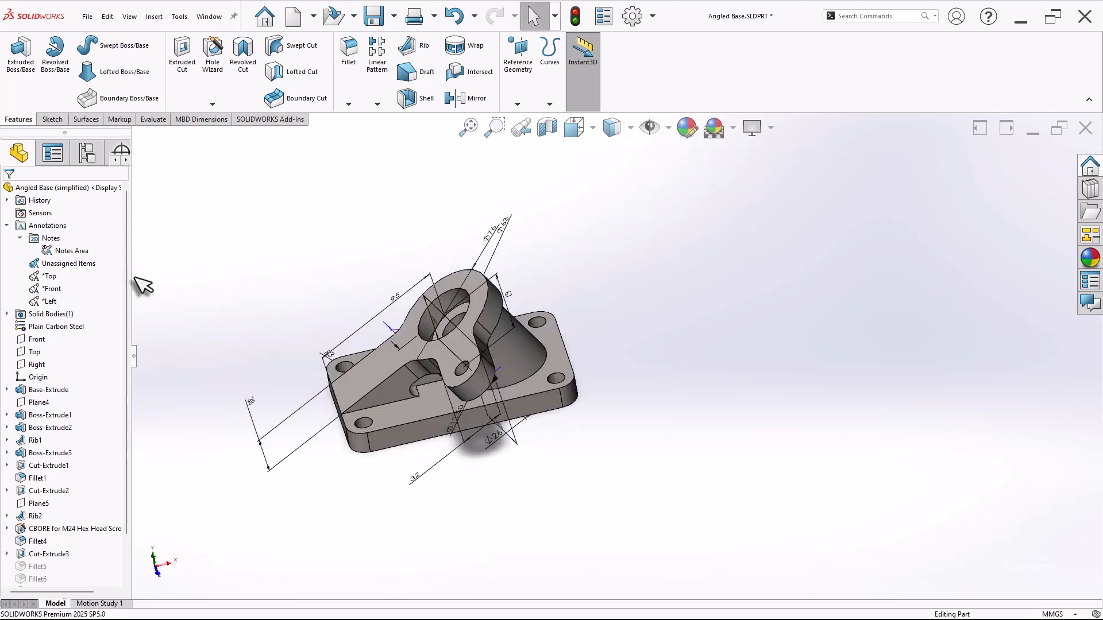
right_click(47, 230)
left_click(95, 320)
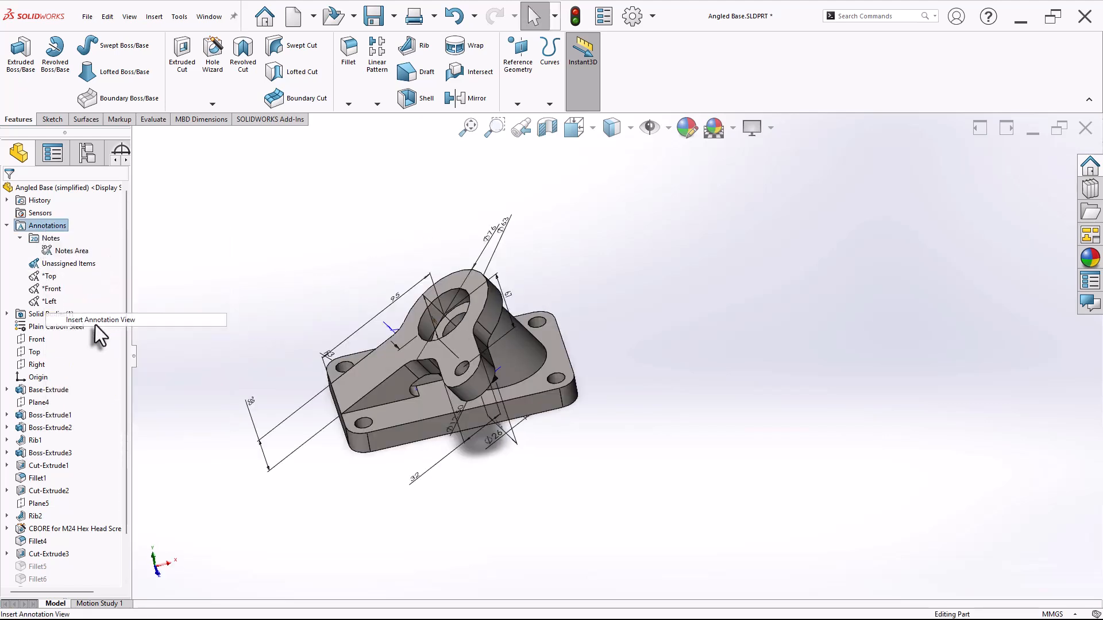
left_click(46, 359)
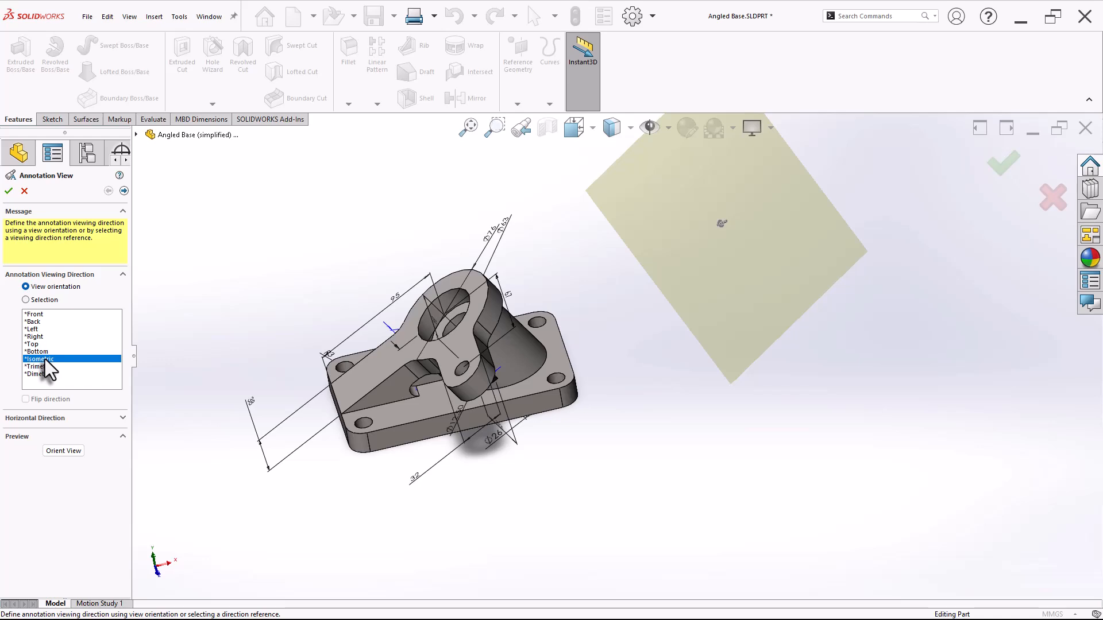
left_click(46, 300)
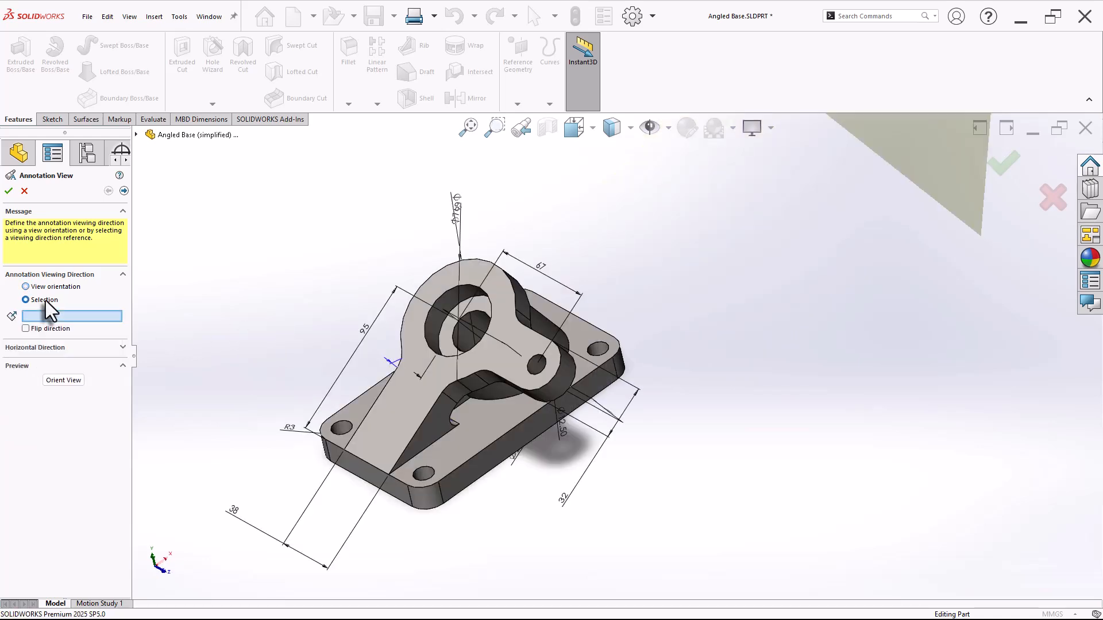
middle_click_drag(315, 337, 399, 389)
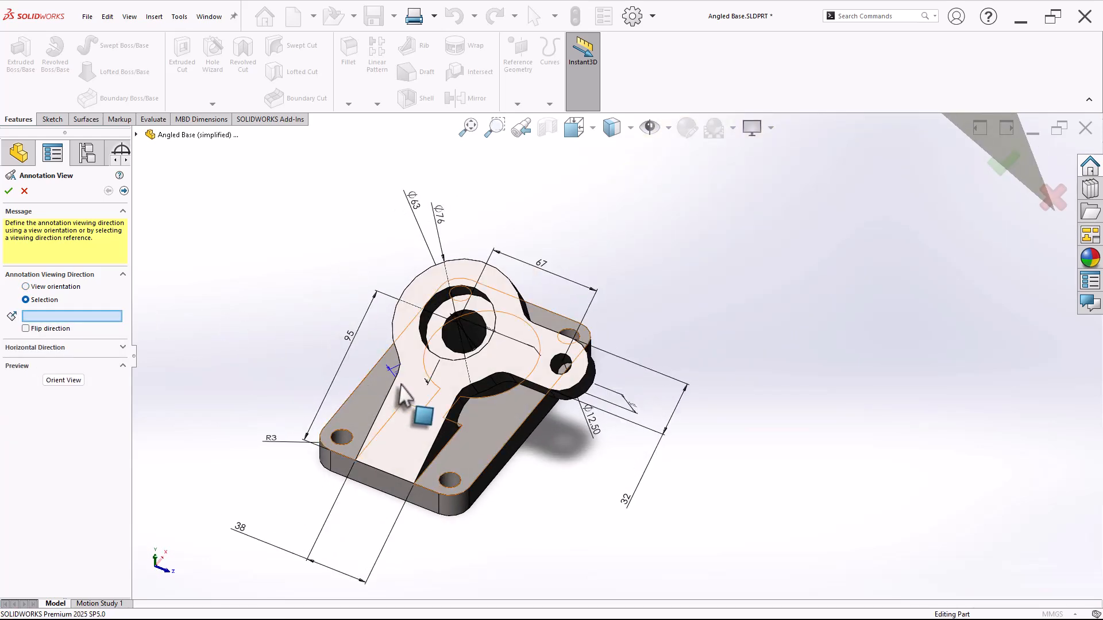
left_click(423, 424)
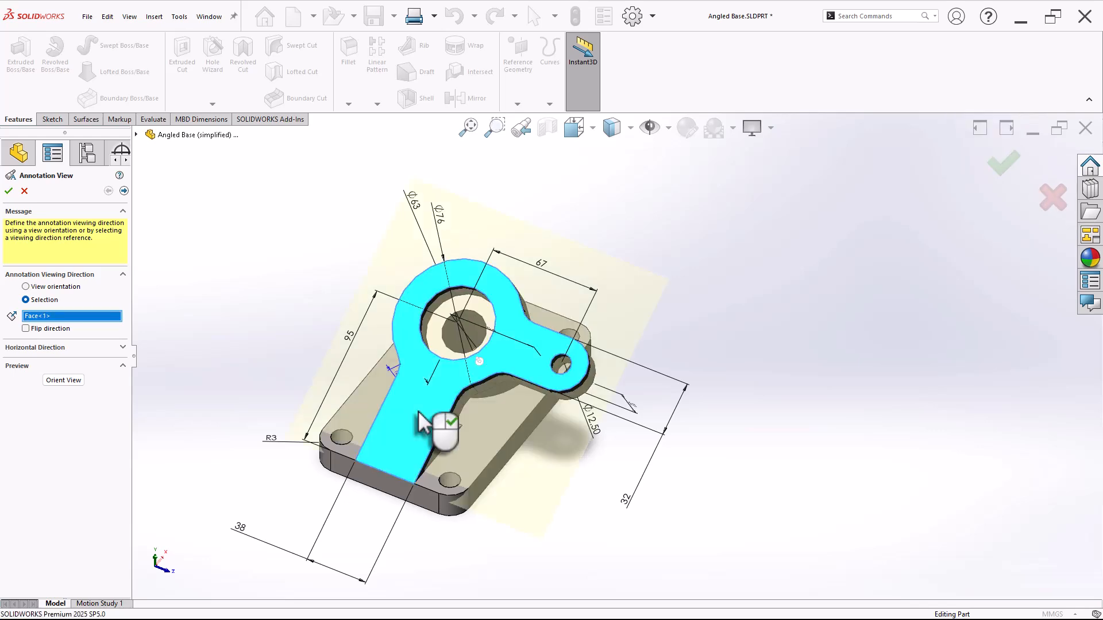
right_click(418, 412)
Activate Unassigned Items and assign the 67 mm dimension of Sketch6 on the angled arm to Annotation View 1.
mouse_move(316, 352)
middle_mouse_down()
mouse_move(298, 239)
mouse_move(291, 364)
mouse_move(300, 357)
middle_mouse_up()
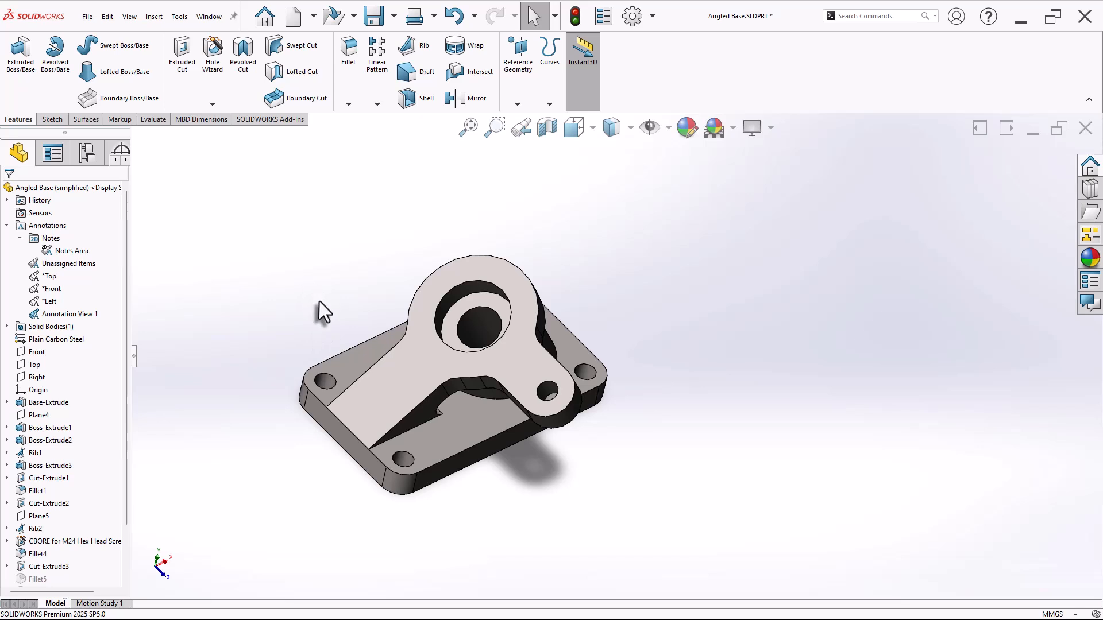
middle_click_drag(319, 301, 369, 394)
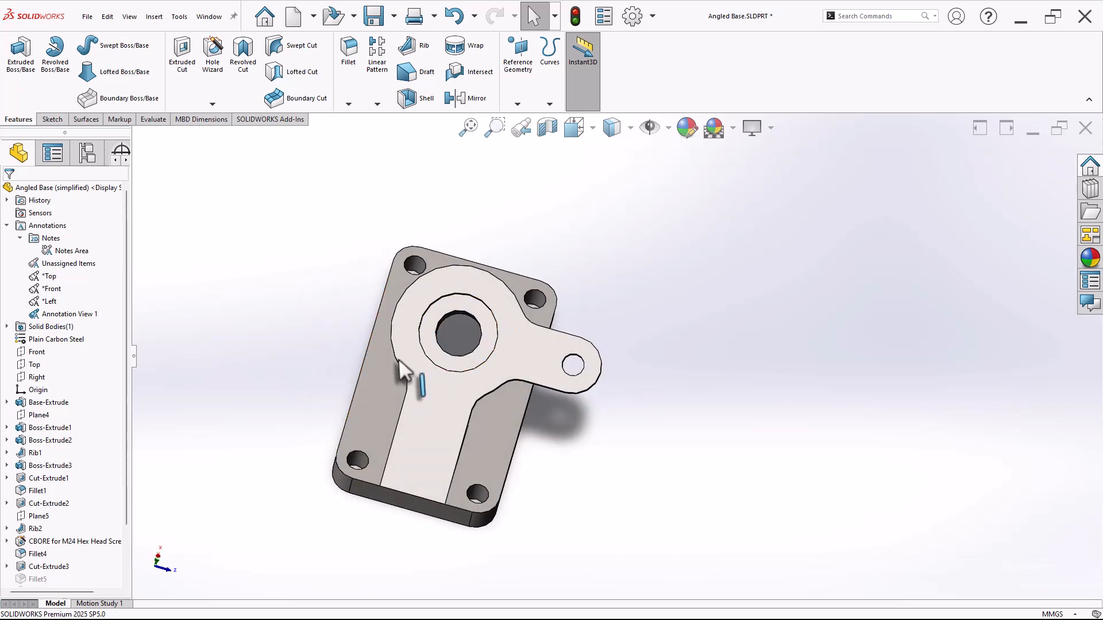
middle_click_drag(601, 456, 425, 417)
left_click(77, 264)
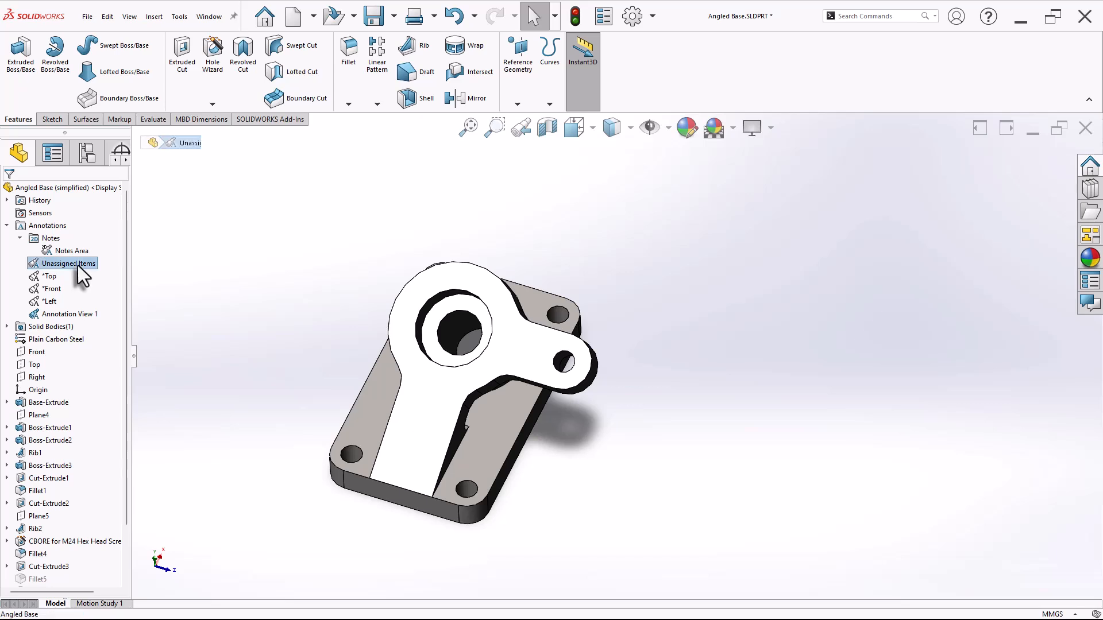
middle_click_drag(283, 370, 559, 278)
right_click(531, 262)
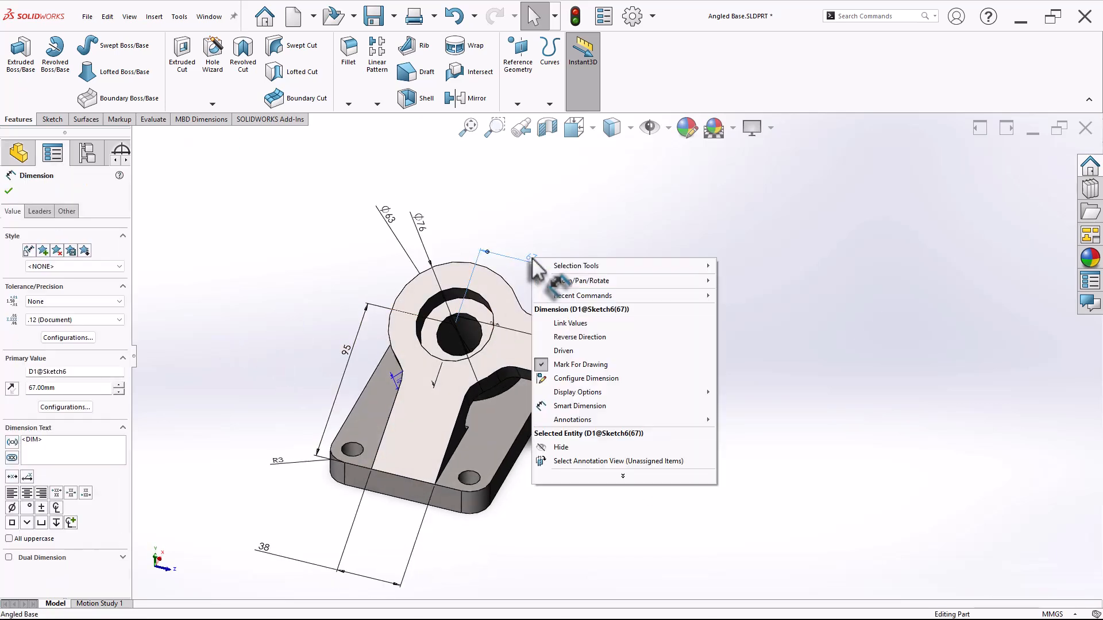
left_click(618, 461)
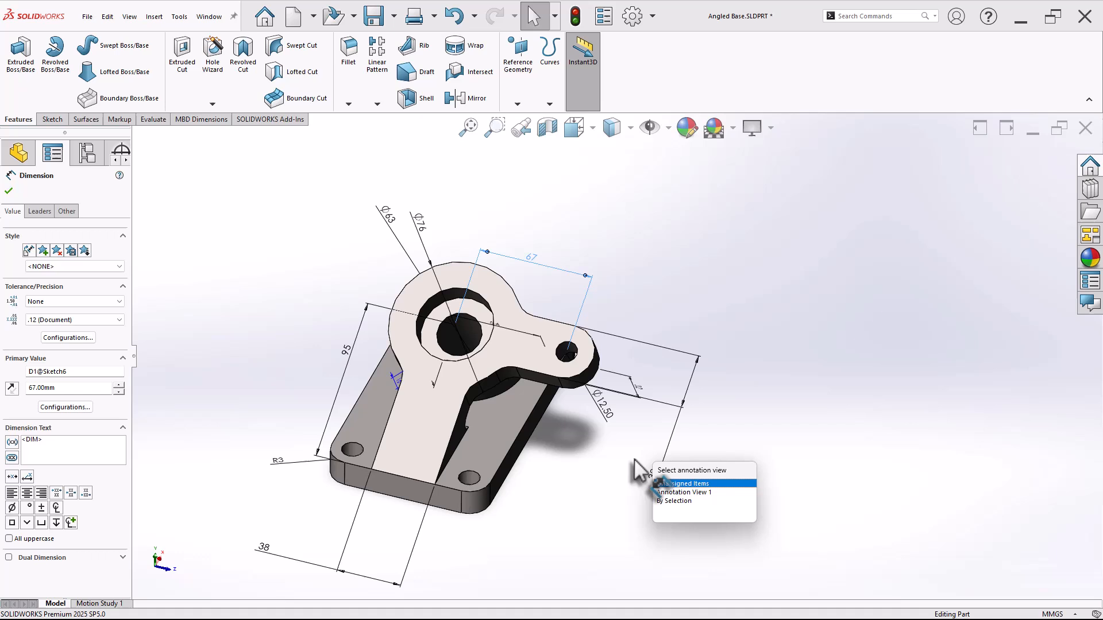
left_click(686, 497)
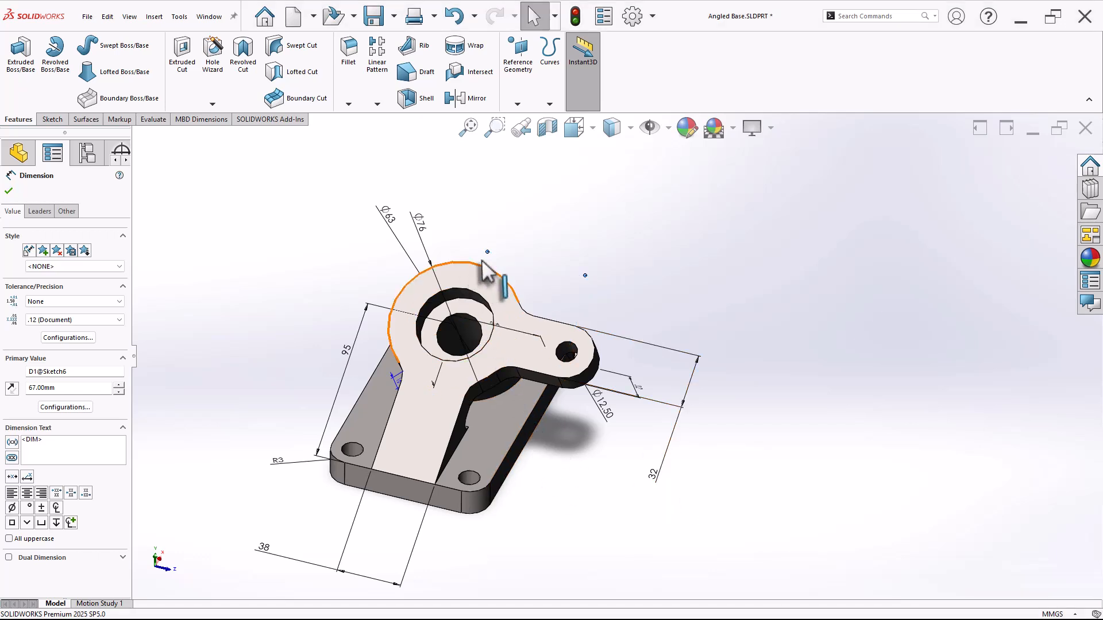
Assign the 95 mm dimension of Sketch3 on the angled arm to Annotation View 1.
middle_click_drag(482, 262, 492, 292)
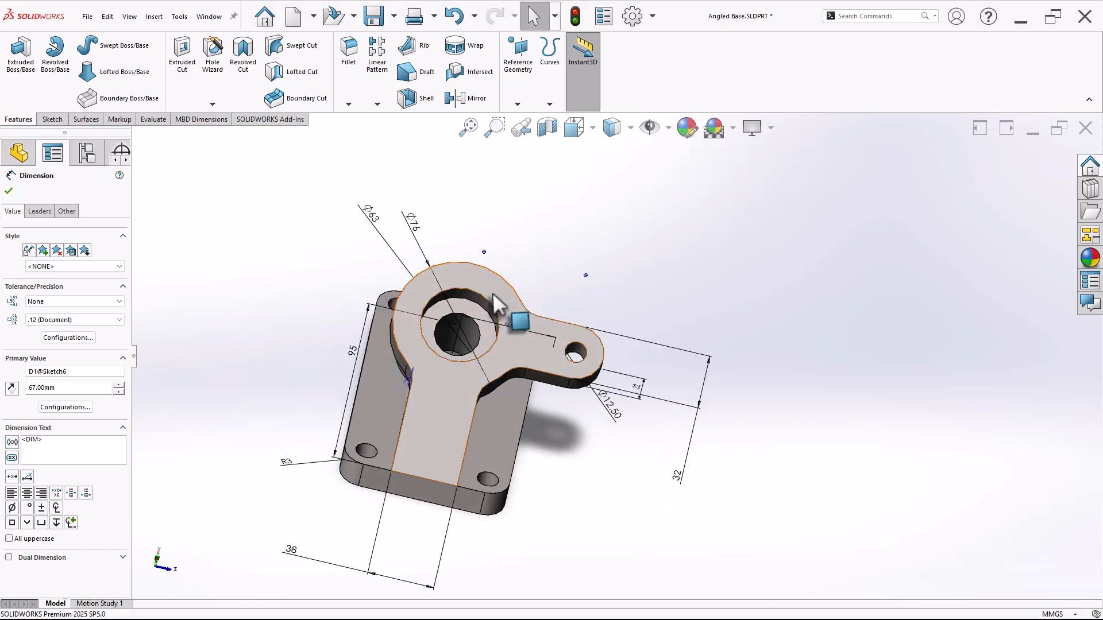
right_click(353, 361)
left_click(478, 558)
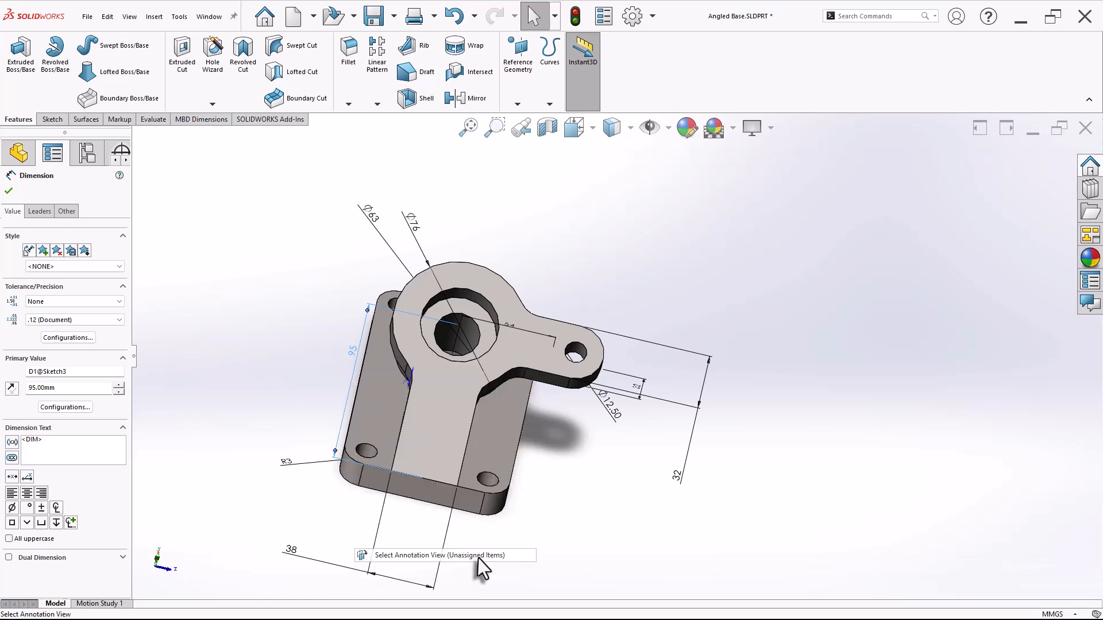
left_click(549, 582)
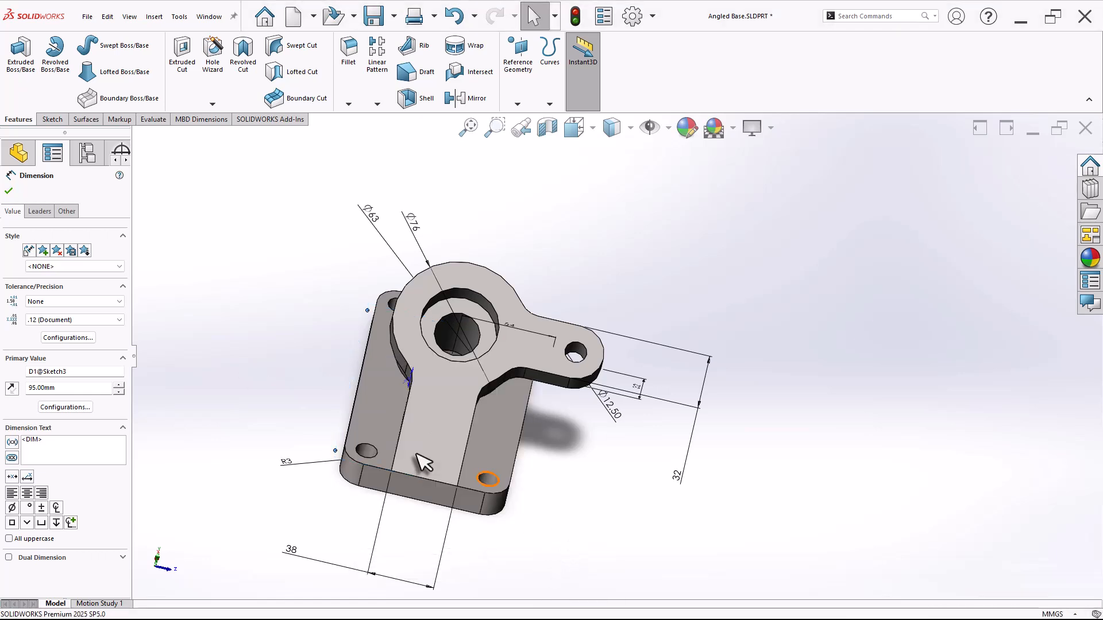
left_click(9, 190)
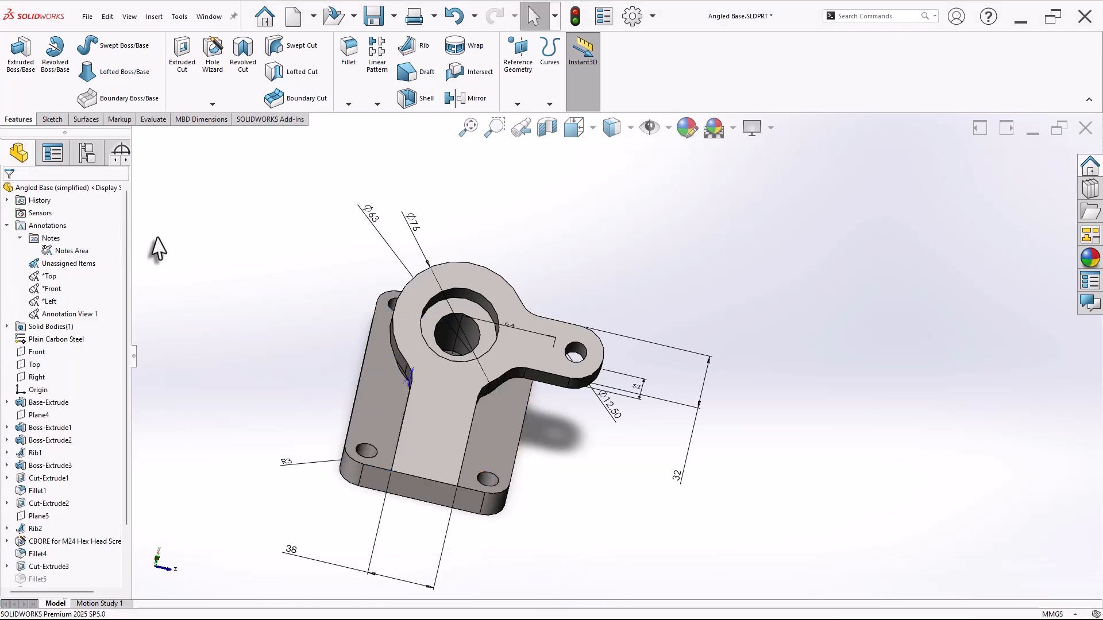
Rename Annotation View 1 as Auxillary Views.
right_click(68, 315)
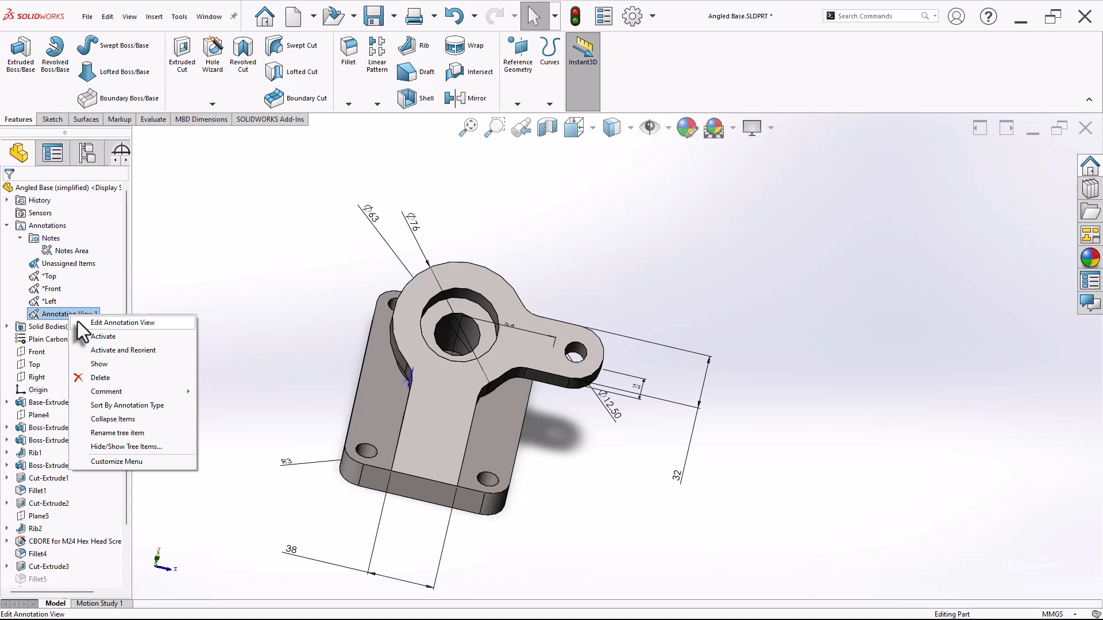
left_click(133, 434)
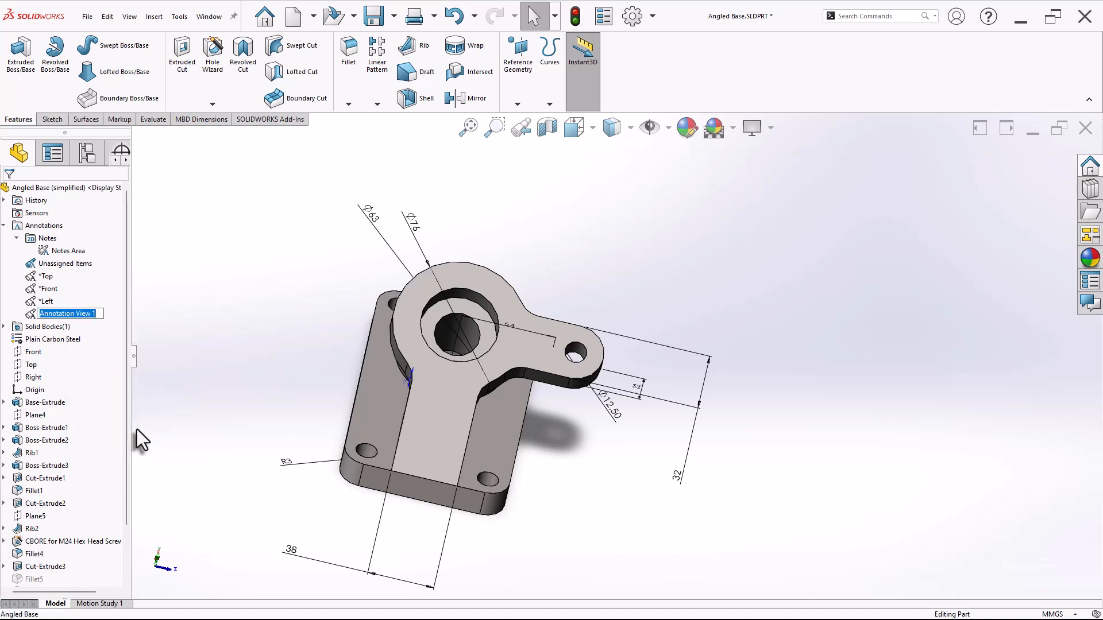
type("Auxillary Views")
Assign the 32 mm dimension of Sketch6 beside the small lug to the Auxillary Views annotation view.
middle_click_drag(646, 501, 626, 485)
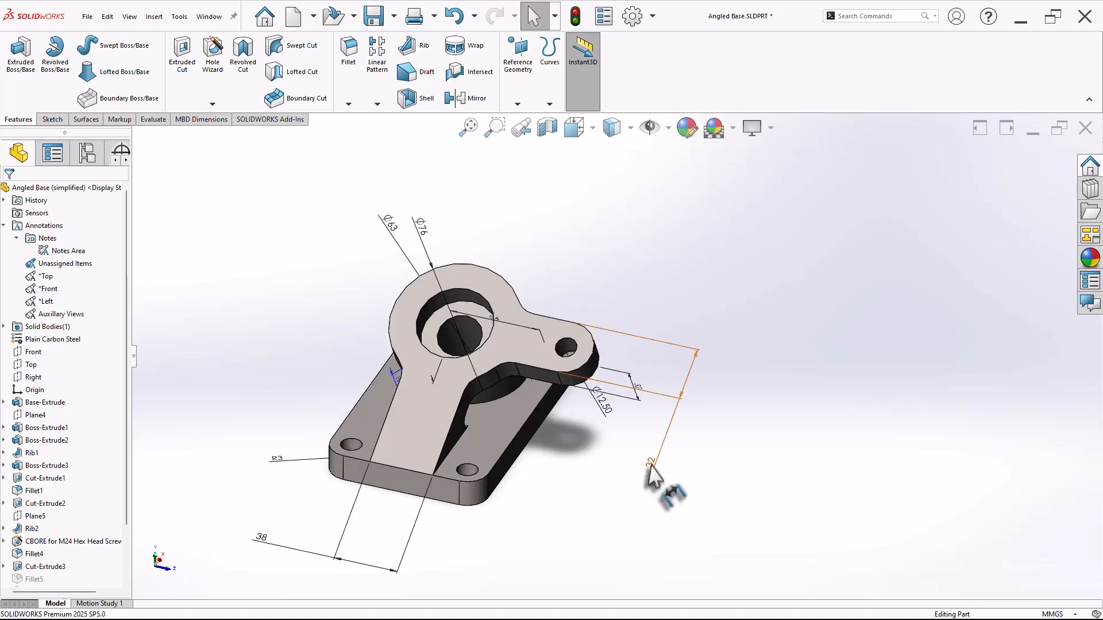
right_click(650, 466)
left_click(698, 440)
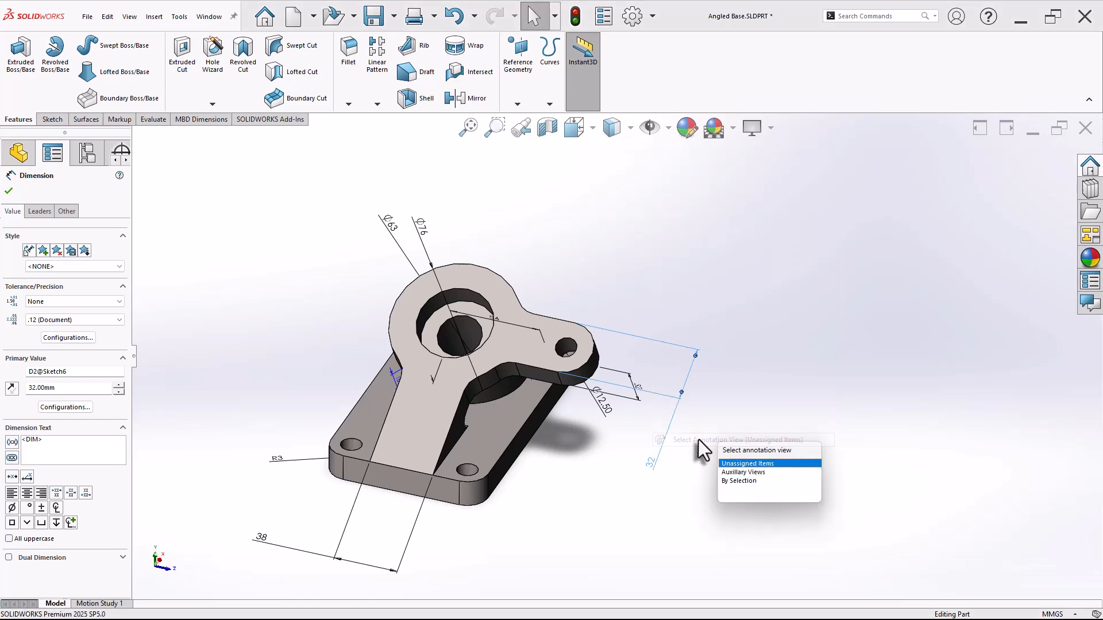
left_click(742, 472)
key("Escape")
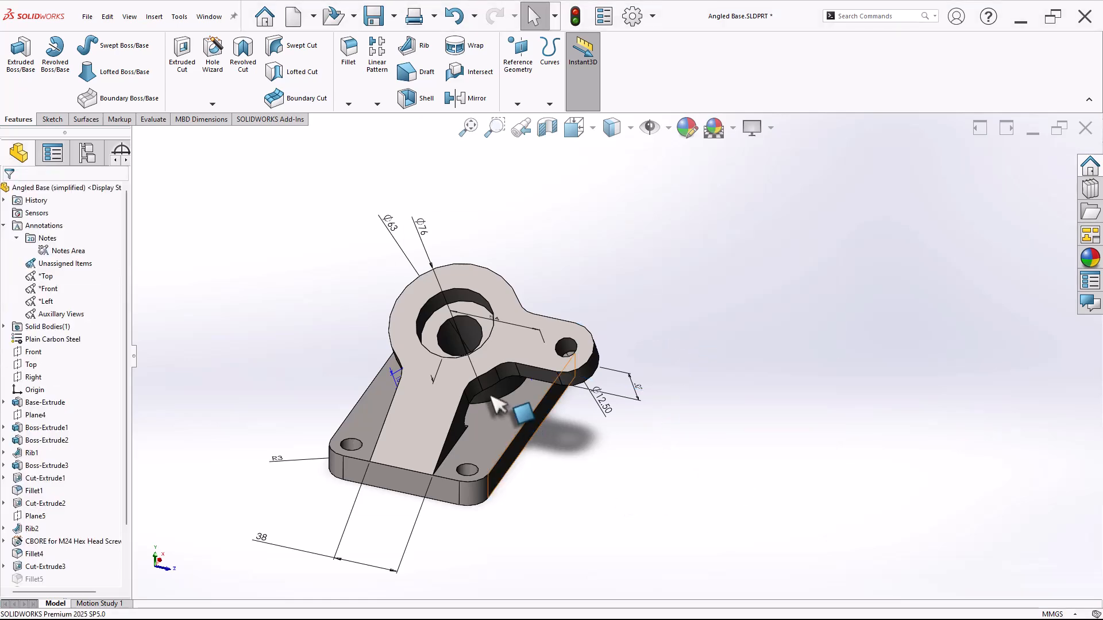
Save the Angled Base part with its annotation views.
middle_click_drag(310, 328, 276, 333)
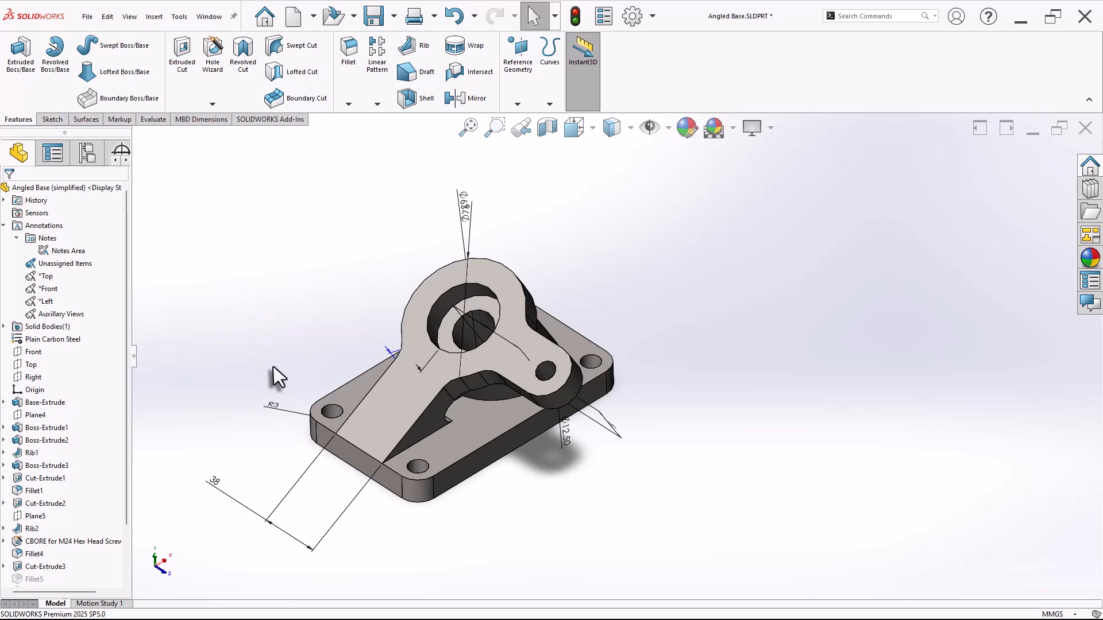
scroll(640, 340, "up", 3)
scroll(632, 345, "down", 3)
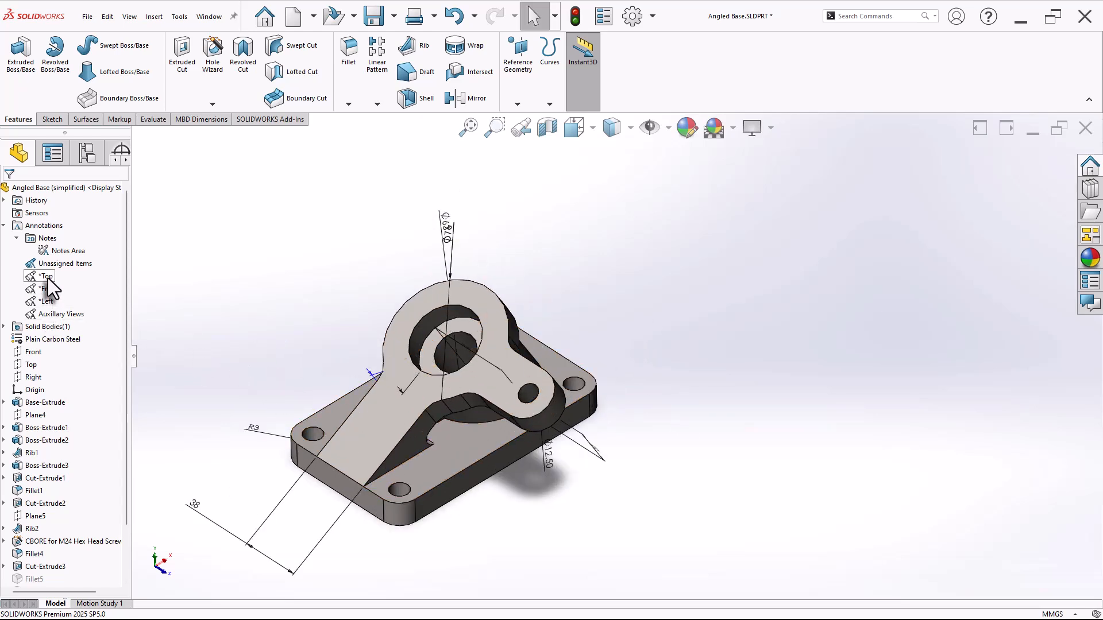
scroll(314, 239, "up", 1)
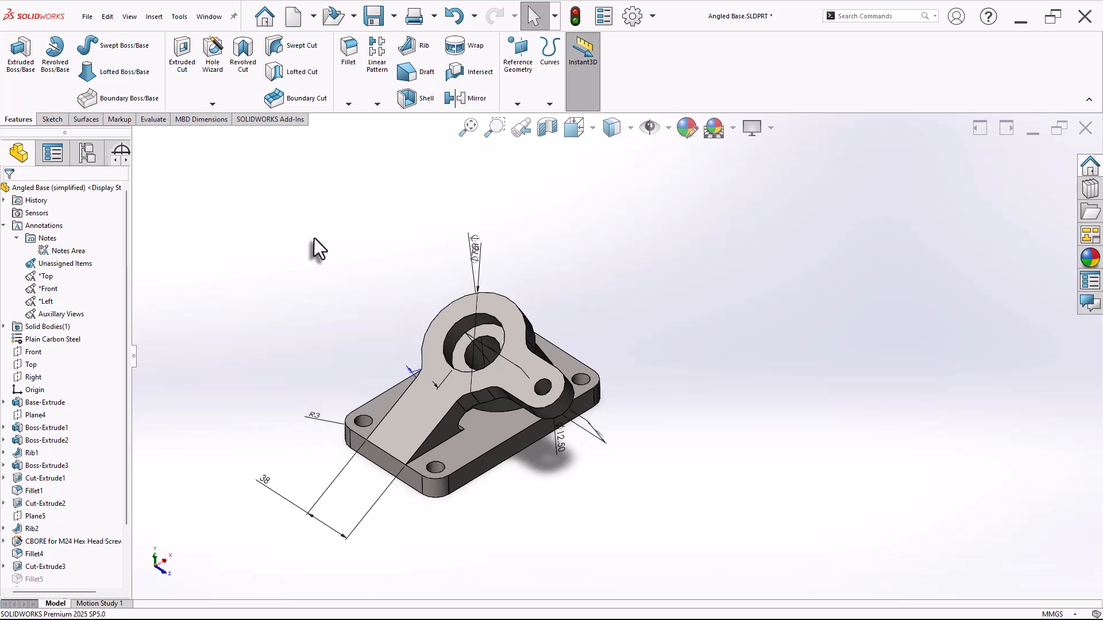
left_click(374, 19)
Collapse the Notes folder and turn off Display Annotations for the part.
left_click(16, 239)
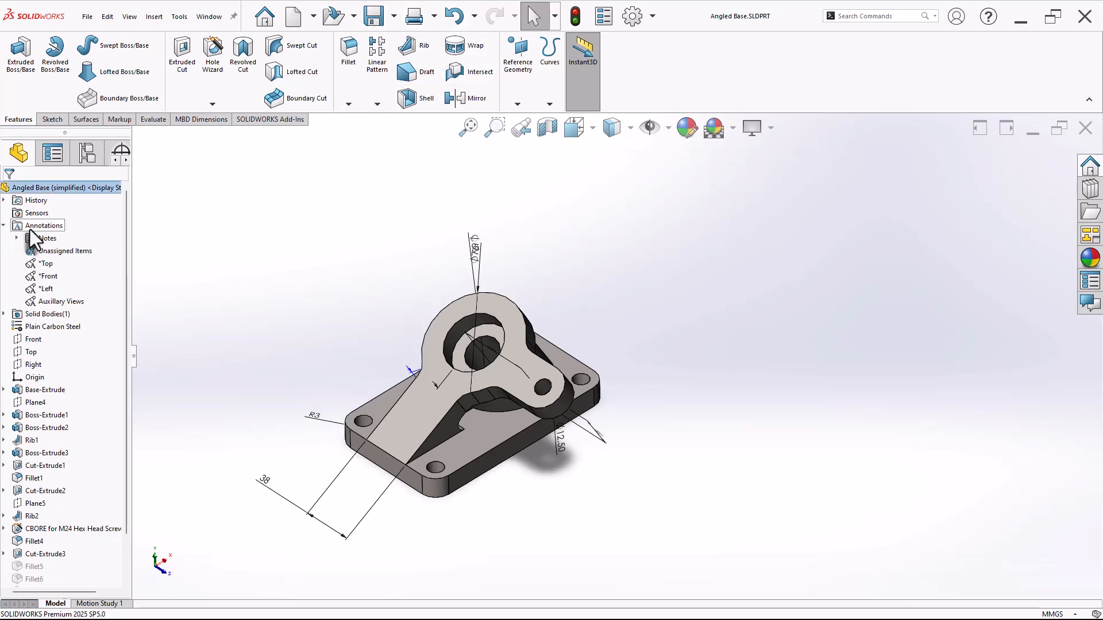
right_click(30, 229)
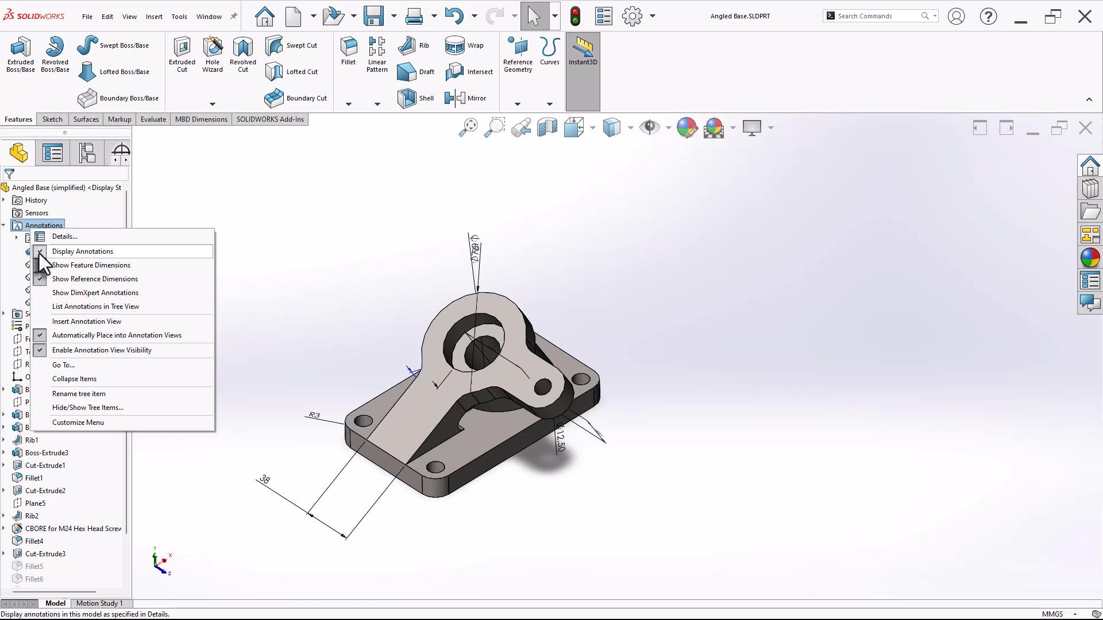
left_click(39, 252)
scroll(594, 481, "down", 2)
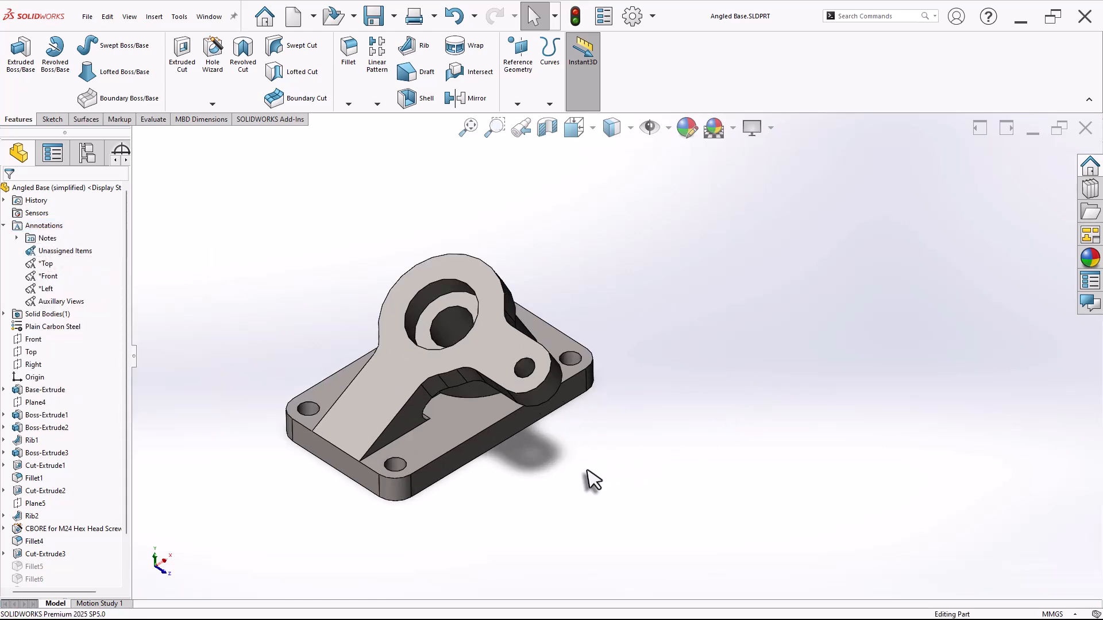
scroll(623, 491, "down", 2)
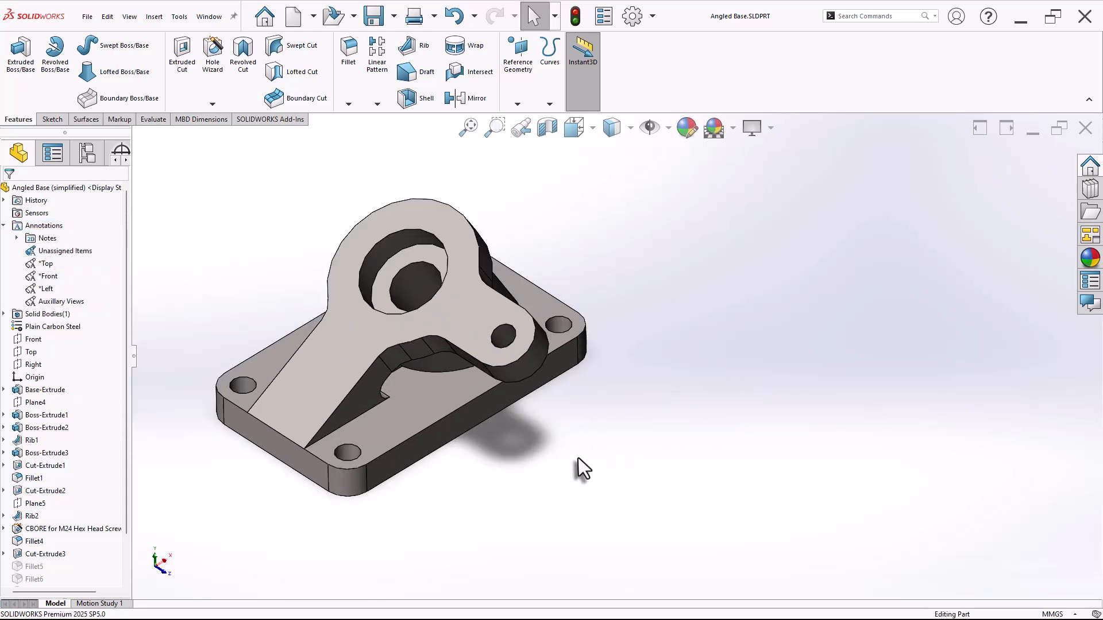
Make a new drawing from the part with the Custom_A3_PV_wd template, declining to open the existing drawing of the same name.
left_click(316, 22)
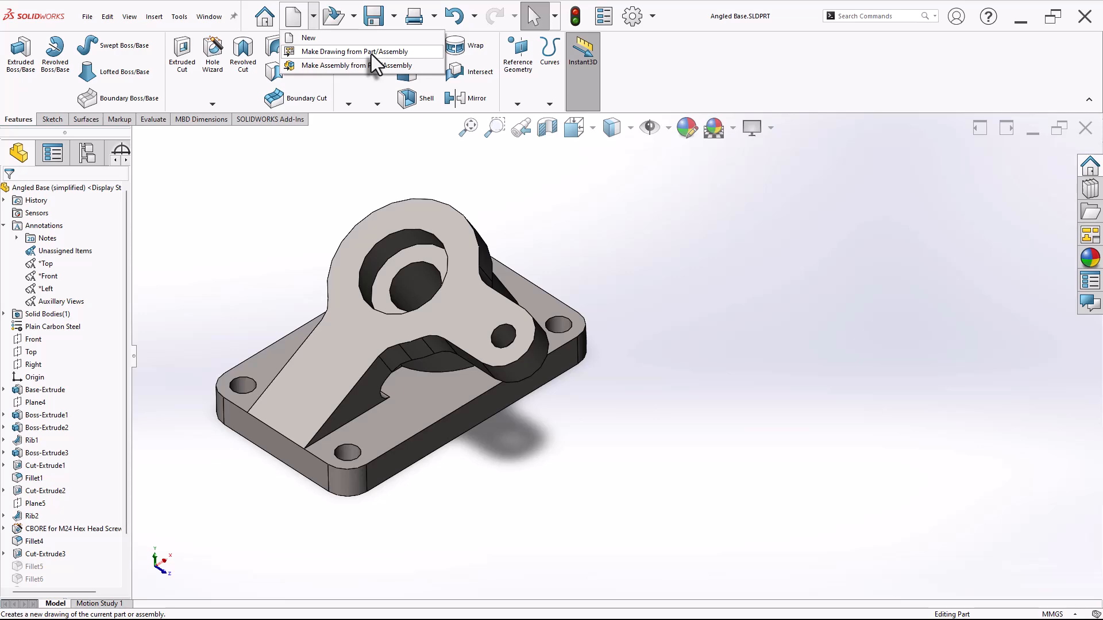
left_click(343, 52)
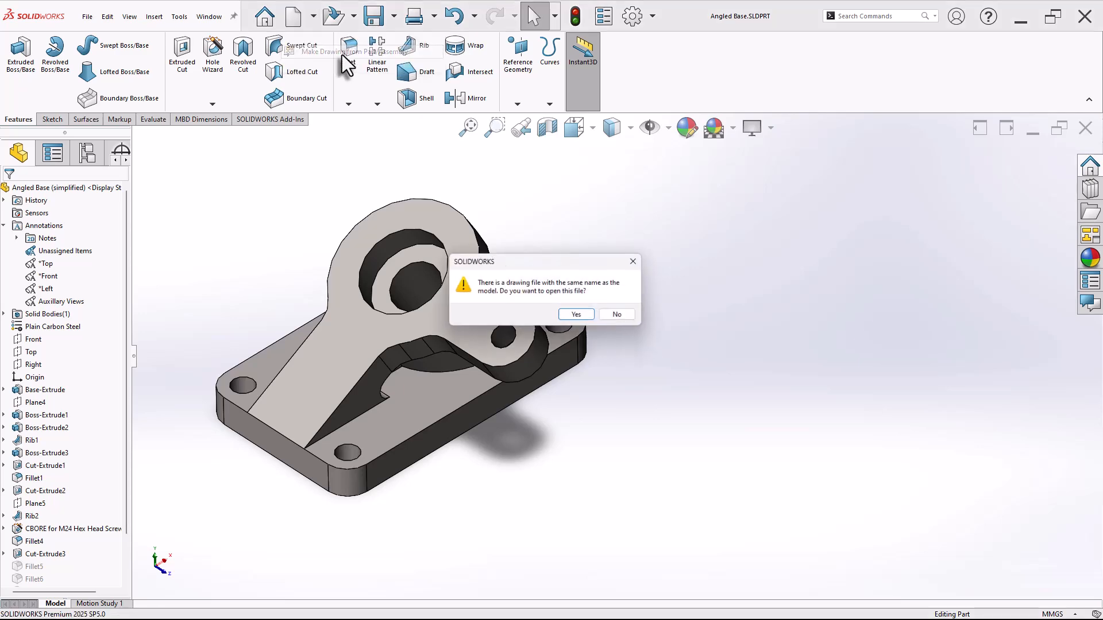
left_click(622, 316)
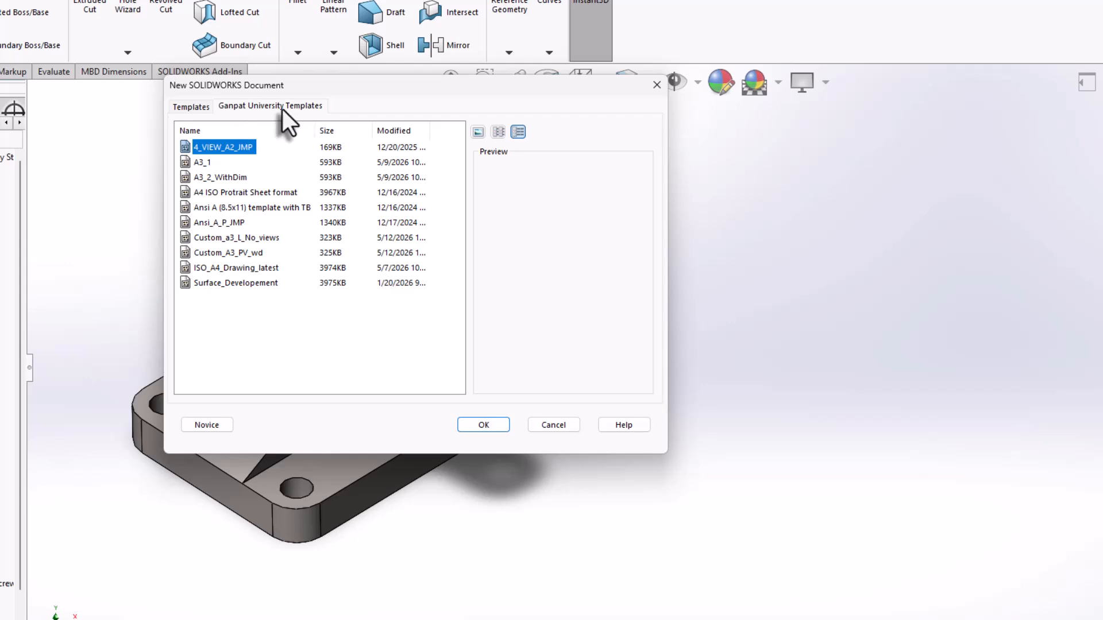
left_click(245, 255)
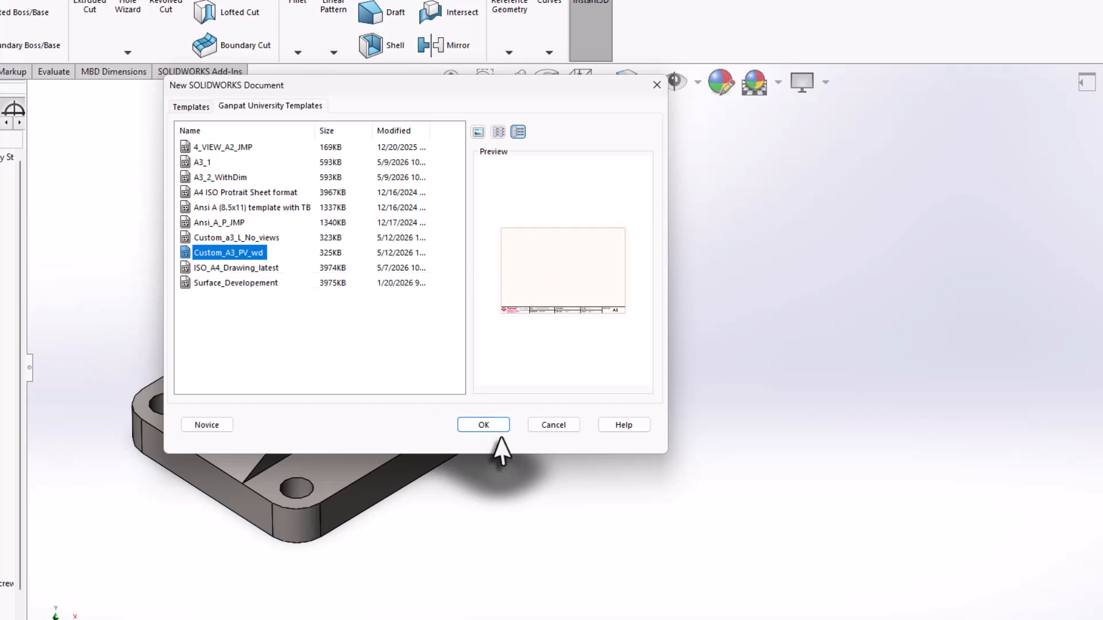
left_click(484, 425)
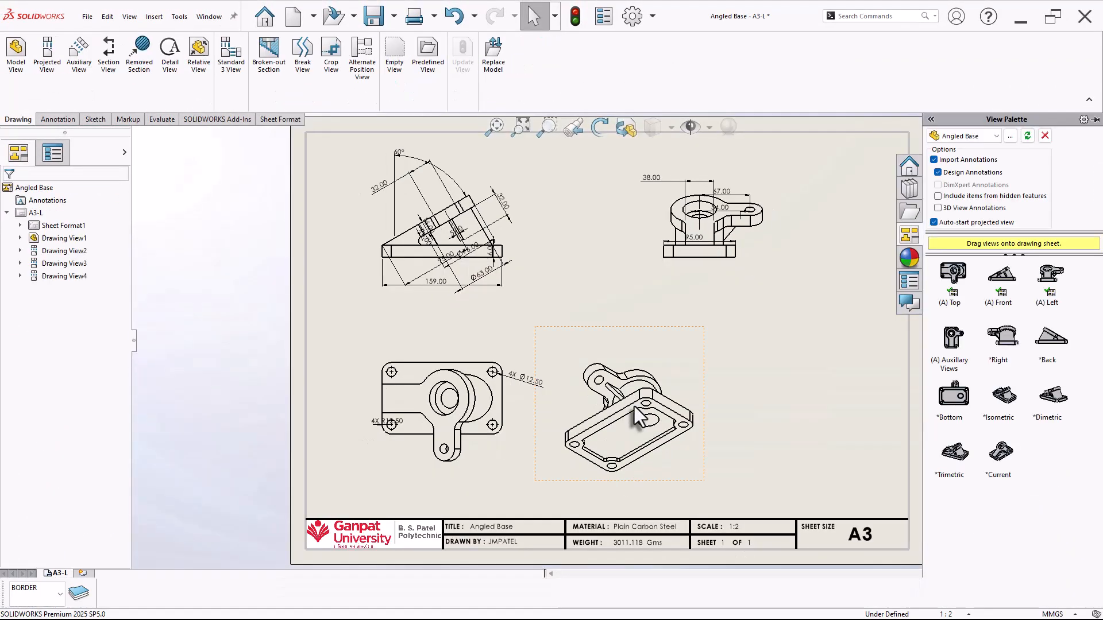
Move the upper 32.00 dimension text of the front view to the other side of its extension lines.
scroll(784, 351, "down", 2)
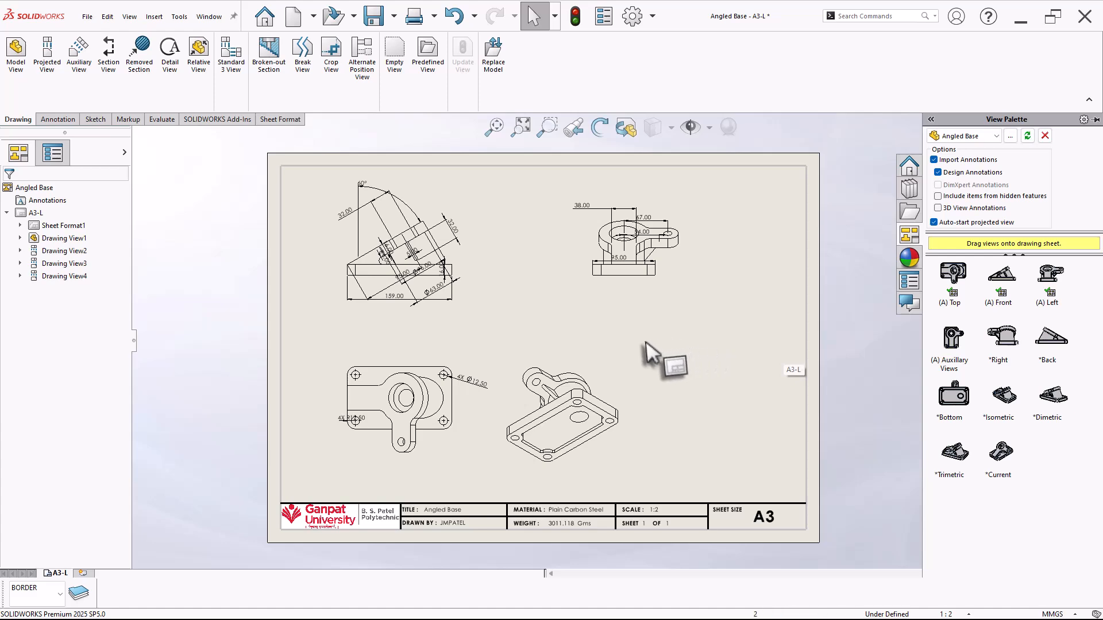
scroll(678, 339, "down", 1)
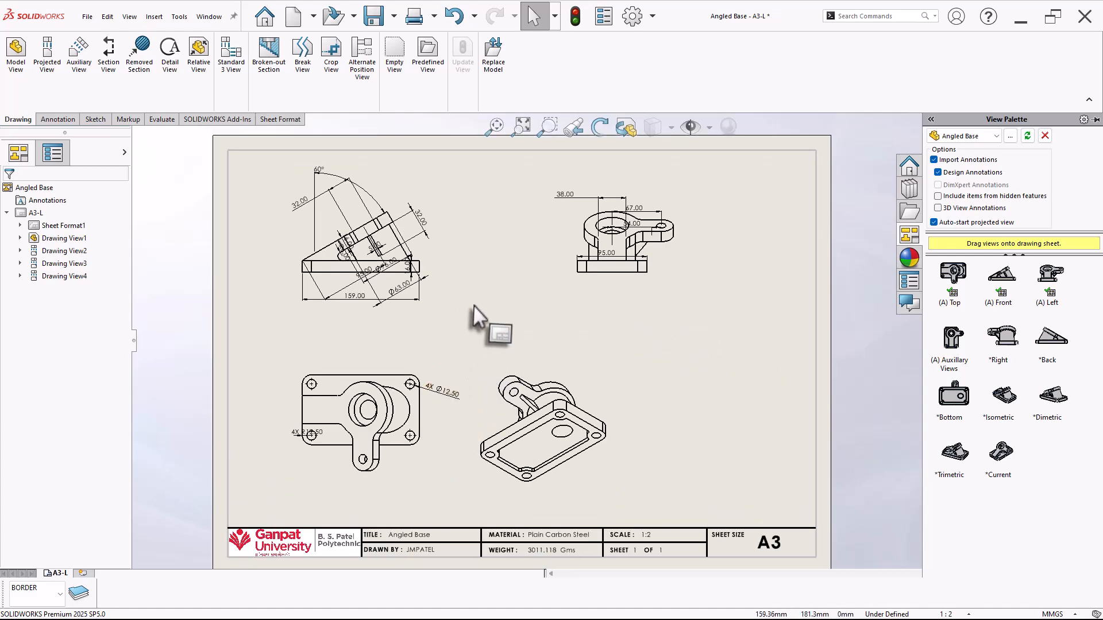
scroll(602, 299, "down", 1)
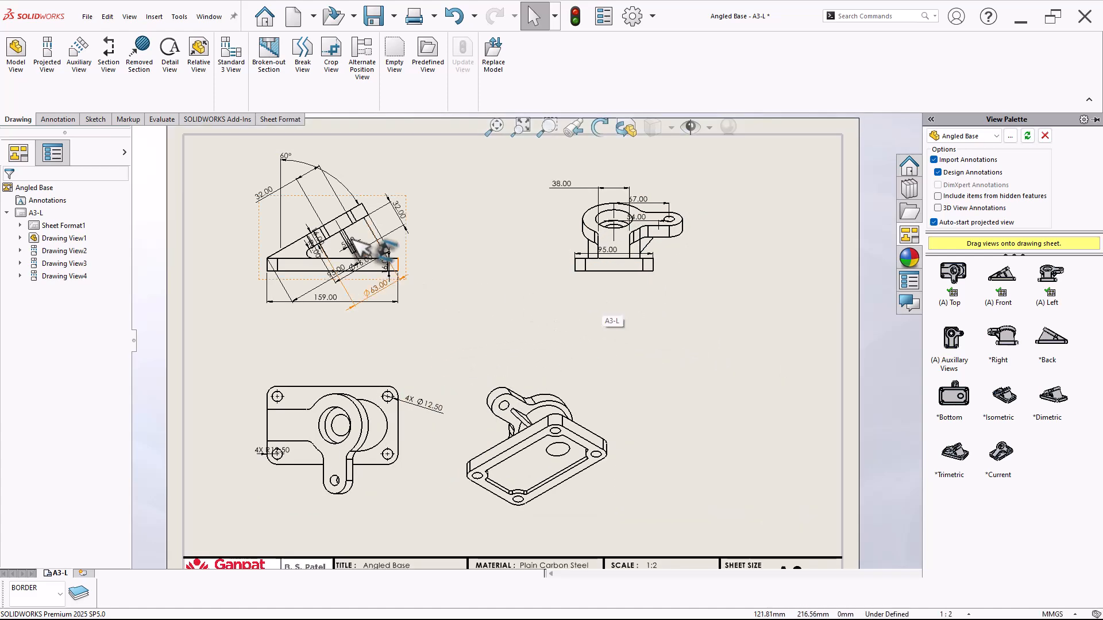
left_click_drag(270, 198, 373, 164)
left_click(367, 333)
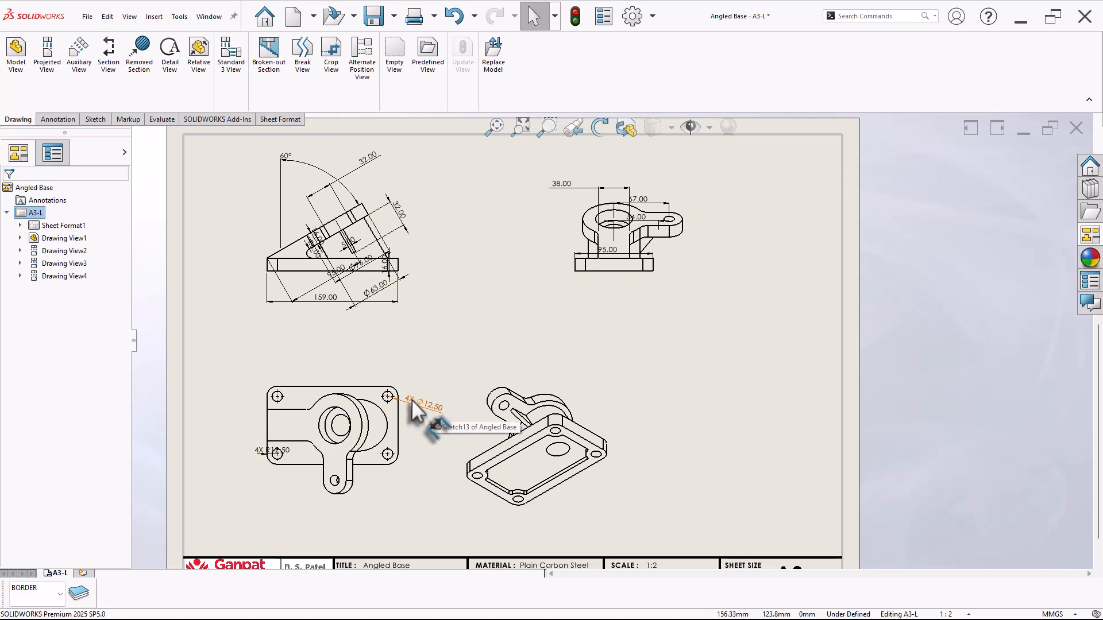
Move the 95.00 base width dimension below the base of the side view.
key("z")
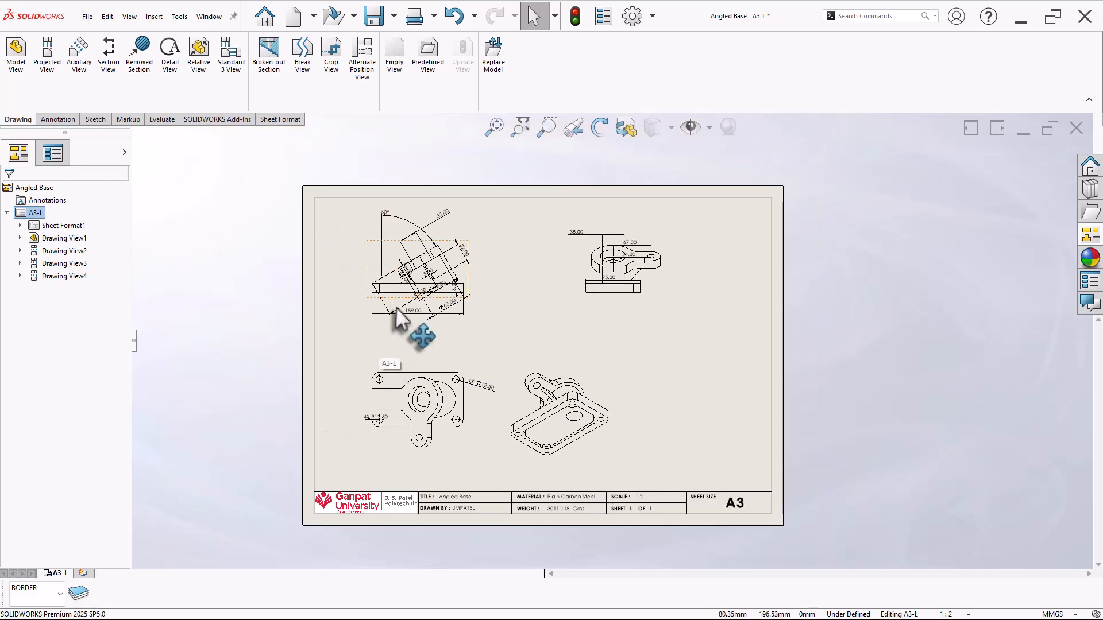
scroll(454, 333, "down", 2)
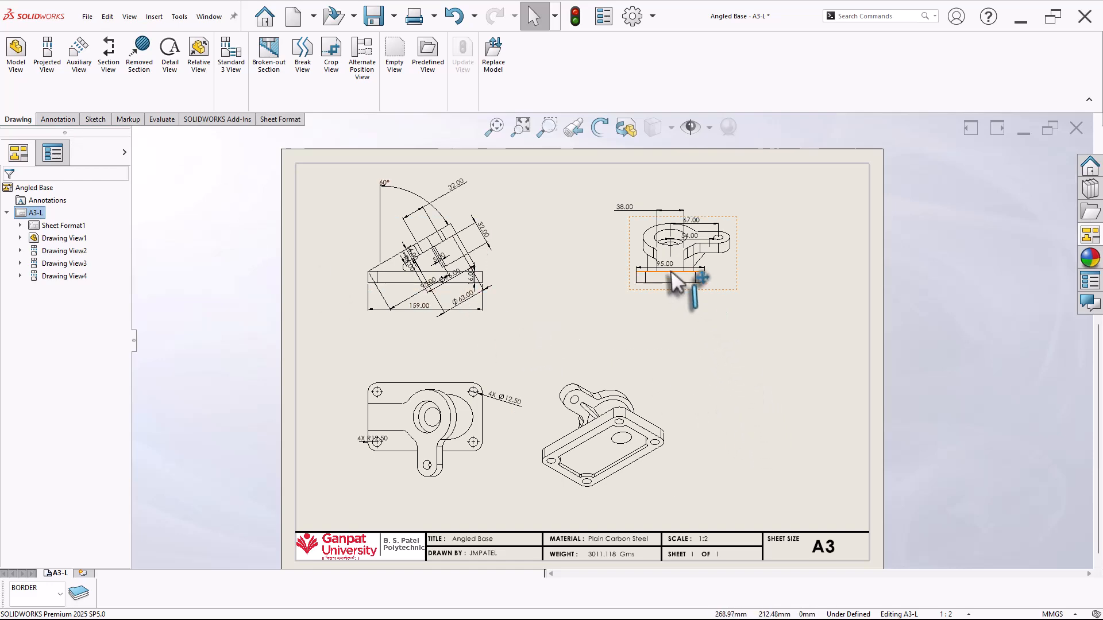
left_click_drag(670, 275, 674, 307)
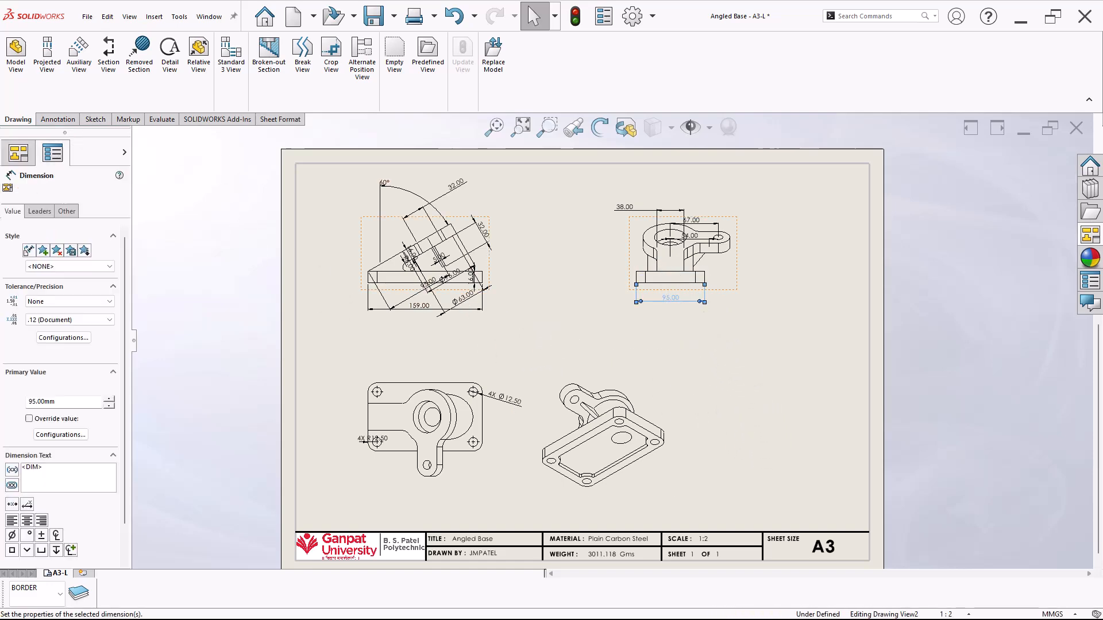
left_click(696, 376)
Reposition the side view's upper dimensions, placing the 67.00 text beyond the lug and the 38.00 text centred above the boss.
scroll(744, 273, "down", 3)
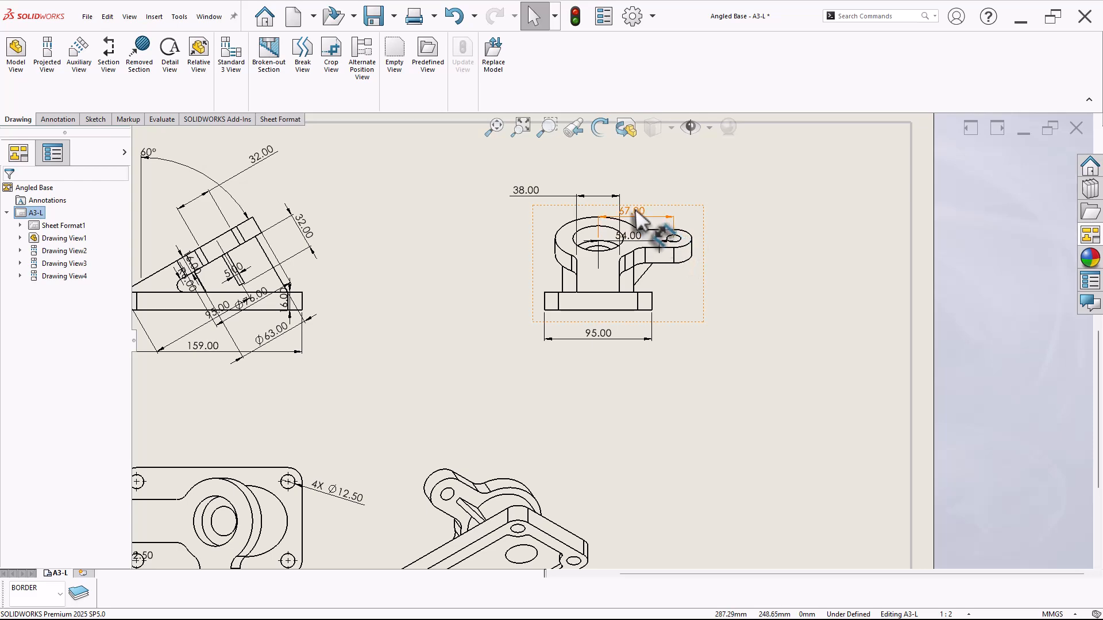
left_click_drag(635, 212, 757, 214)
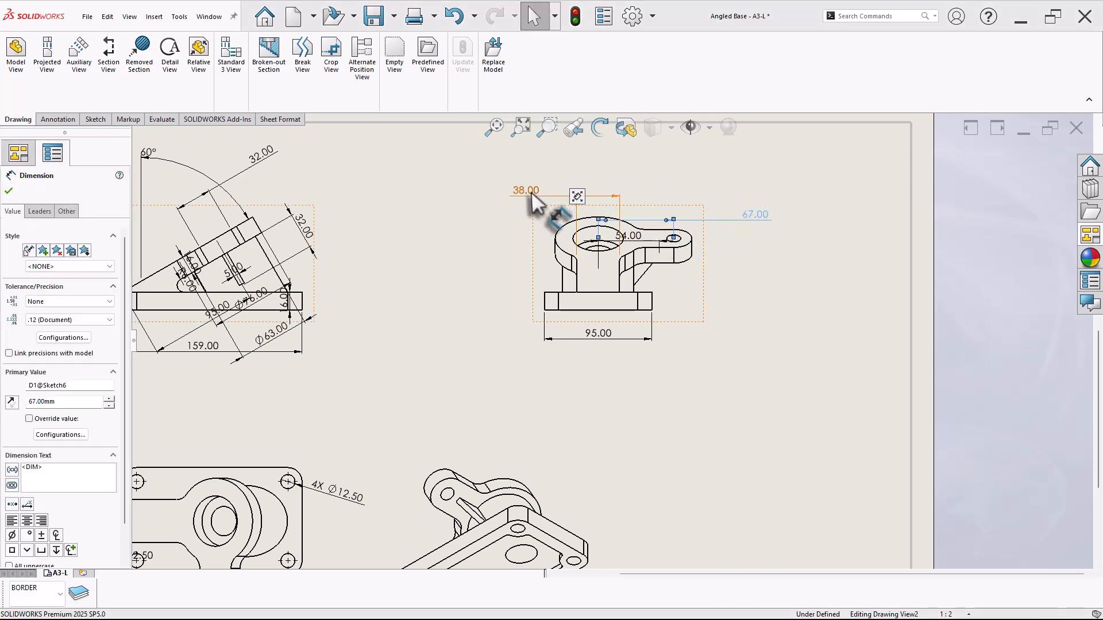
left_click_drag(526, 190, 598, 175)
left_click(644, 409)
Delete the pictorial projected view, Drawing View4, from the sheet.
scroll(662, 443, "up", 3)
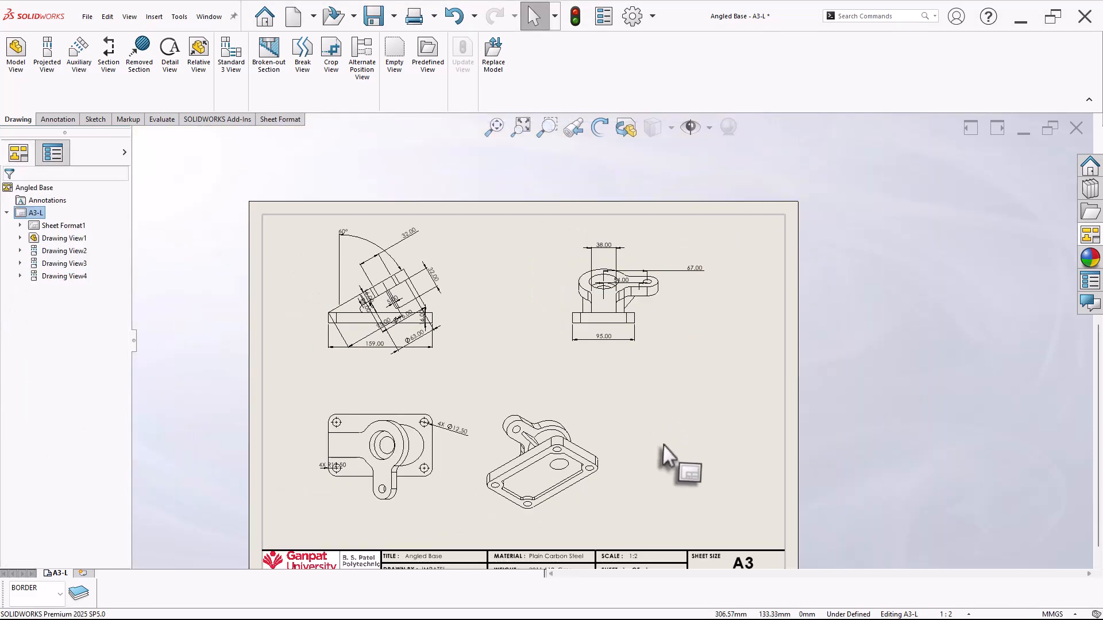
scroll(616, 529, "down", 2)
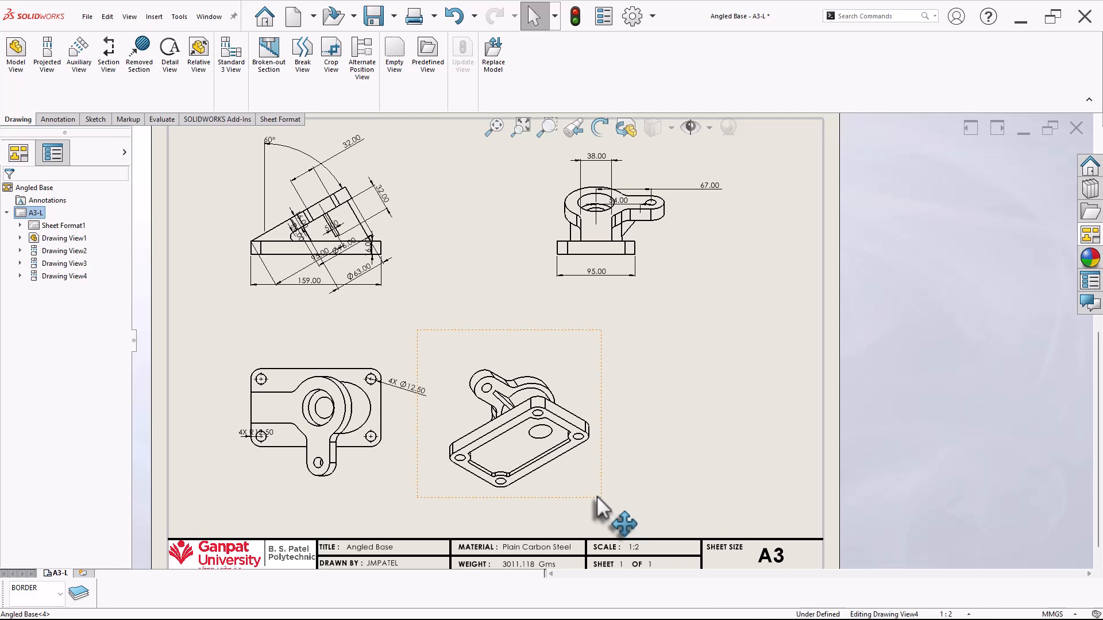
left_click_drag(600, 499, 620, 495)
key("Delete")
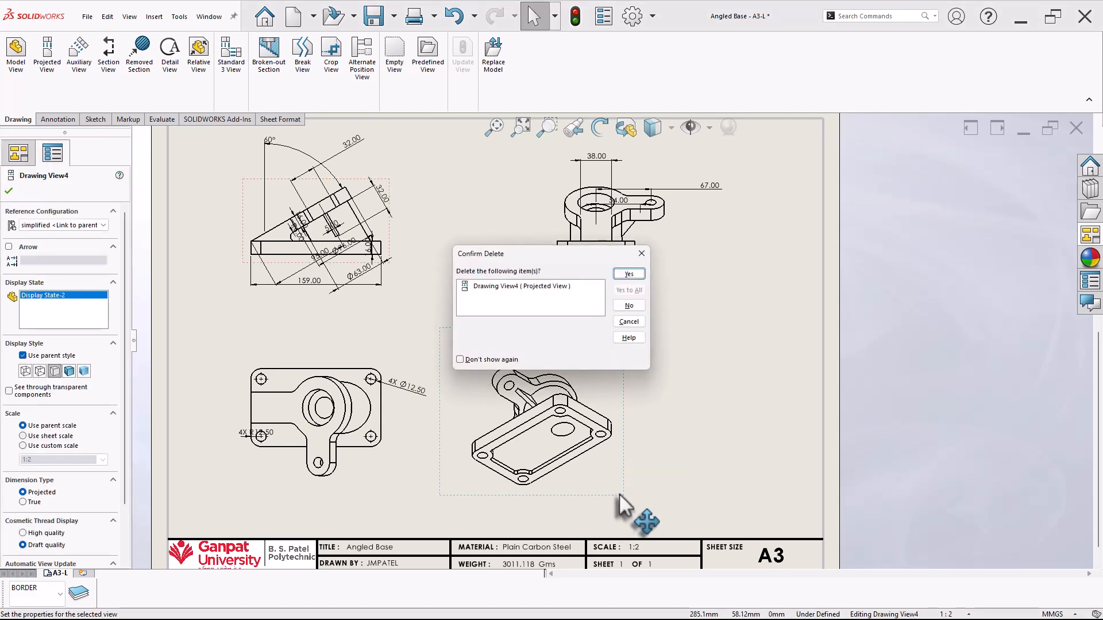
left_click(629, 273)
Create an auxiliary view projected from the inclined edge of the front view and place it beside the top view.
left_click(79, 54)
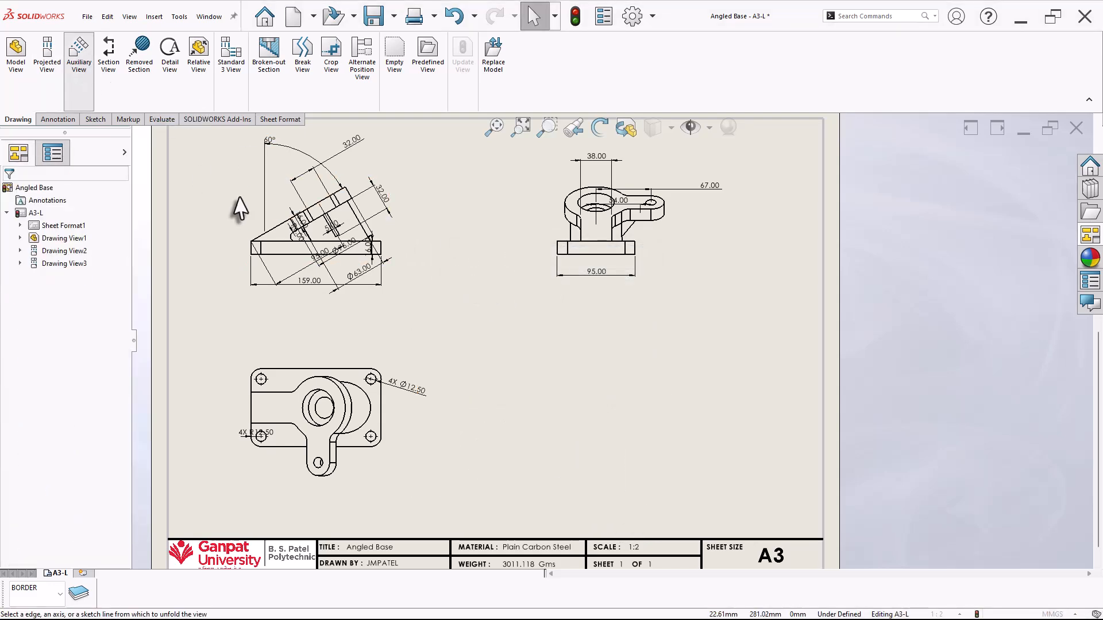
left_click(278, 226)
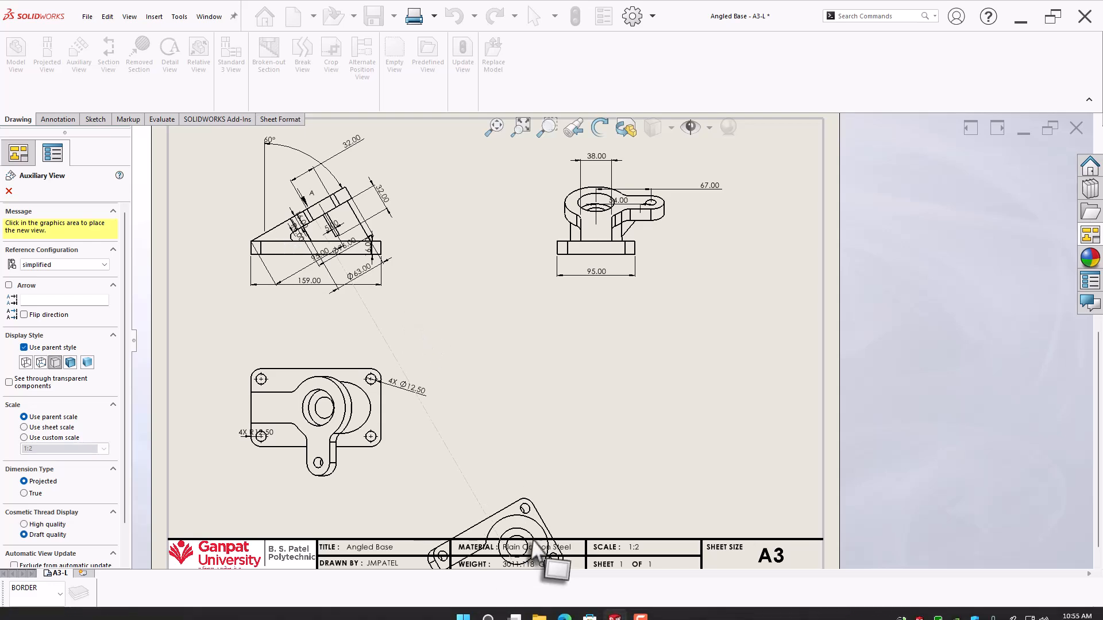
left_click(510, 440)
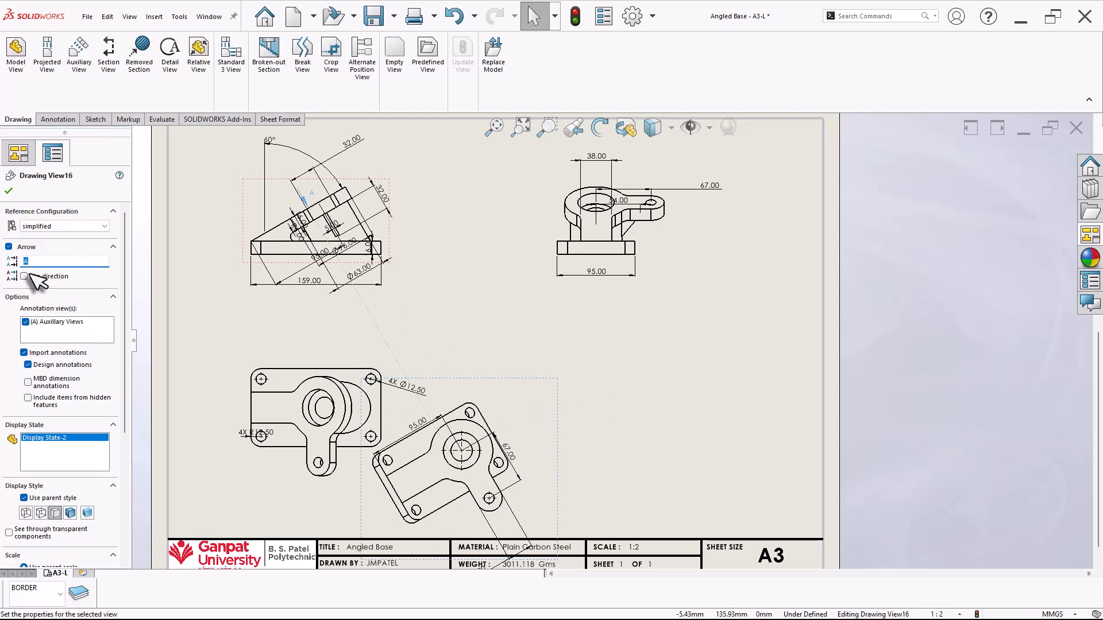
left_click(8, 193)
Break the auxiliary view's alignment and move it to the free space below the side view.
right_click(560, 444)
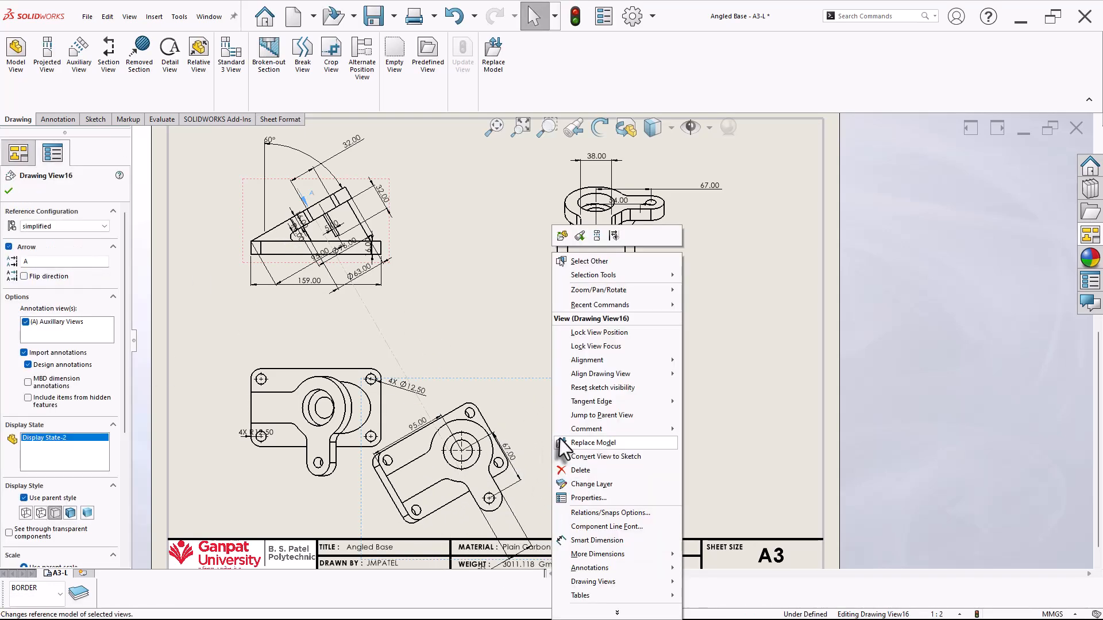
mouse_move(623, 360)
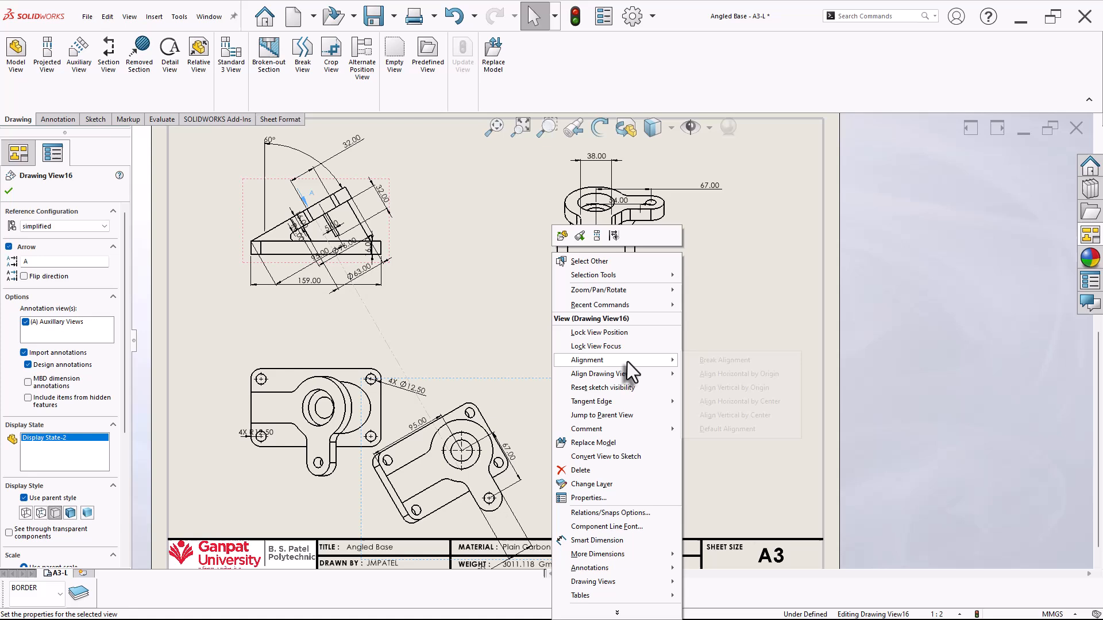
left_click(718, 363)
left_click_drag(563, 458, 671, 373)
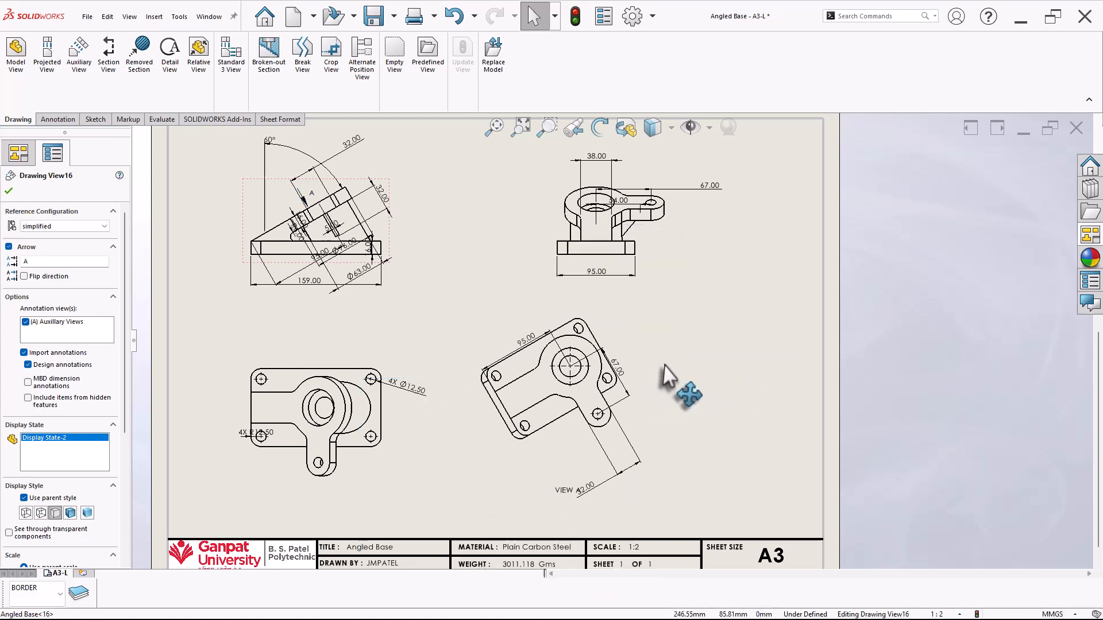
left_click(694, 466)
Reposition the auxiliary view's 95.00, 67.00 and 32.00 dimensions outside the part outline, with the 32.00 just below the lug.
left_click(525, 340)
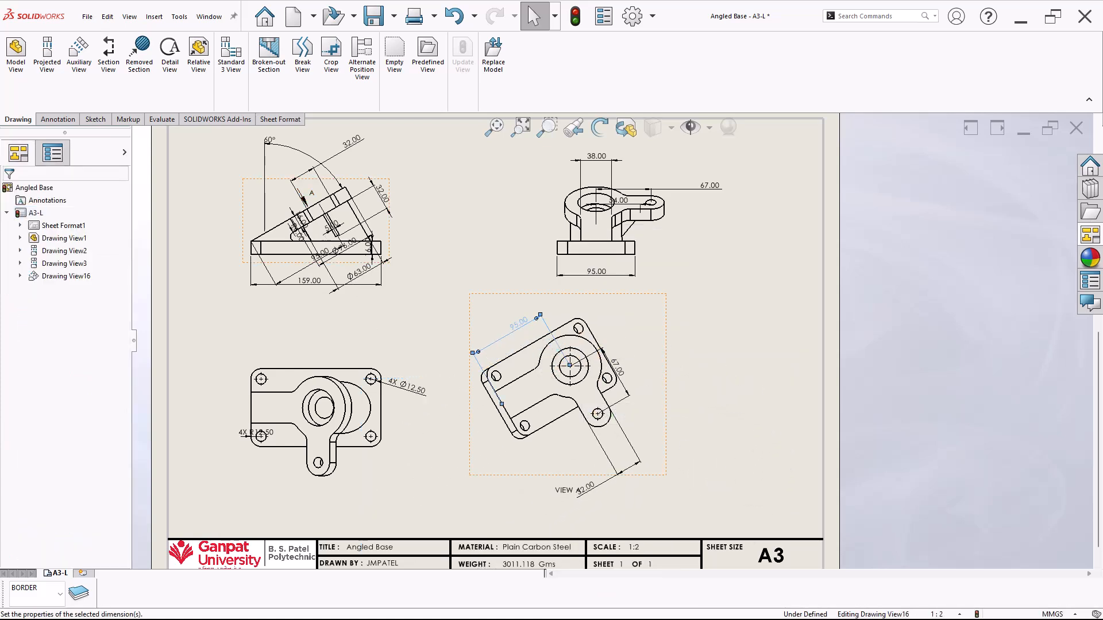
left_click_drag(617, 368, 630, 357)
left_click(697, 424)
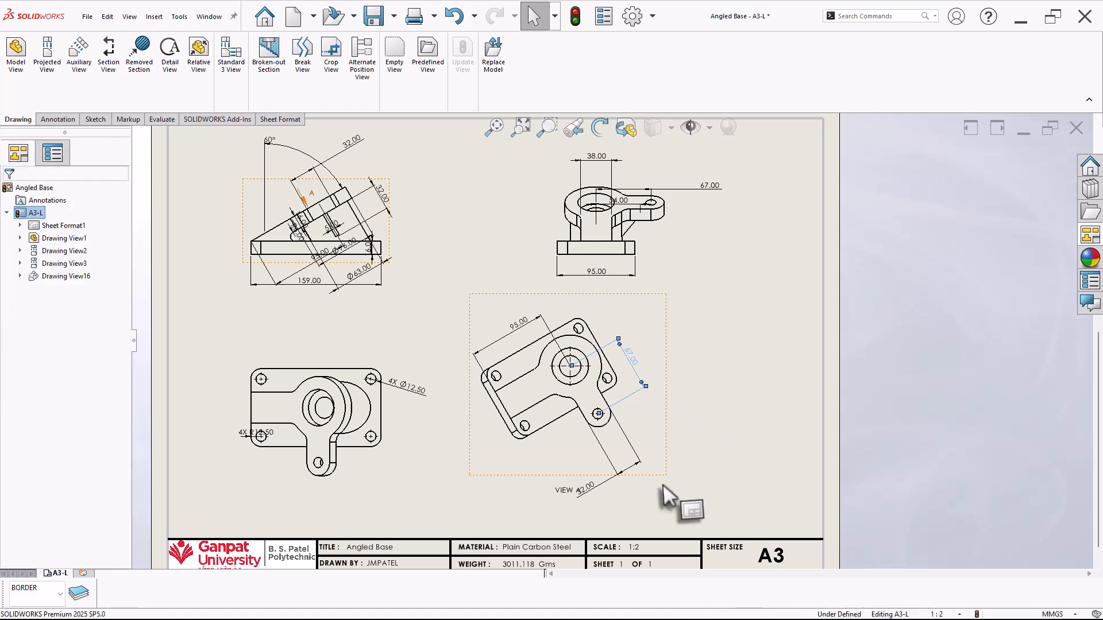
left_click_drag(587, 490, 647, 442)
left_click(711, 456)
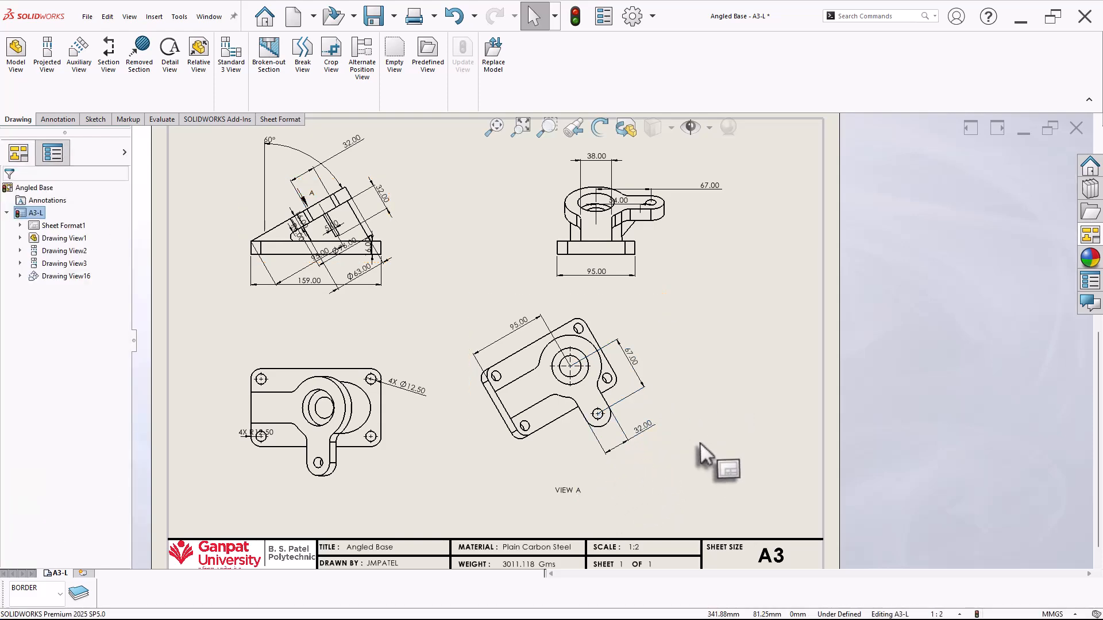
Move the top view's 4X R12.50 and 4X Ø12.50 callouts clear of the outline at their corners.
key("f")
scroll(652, 264, "down", 1)
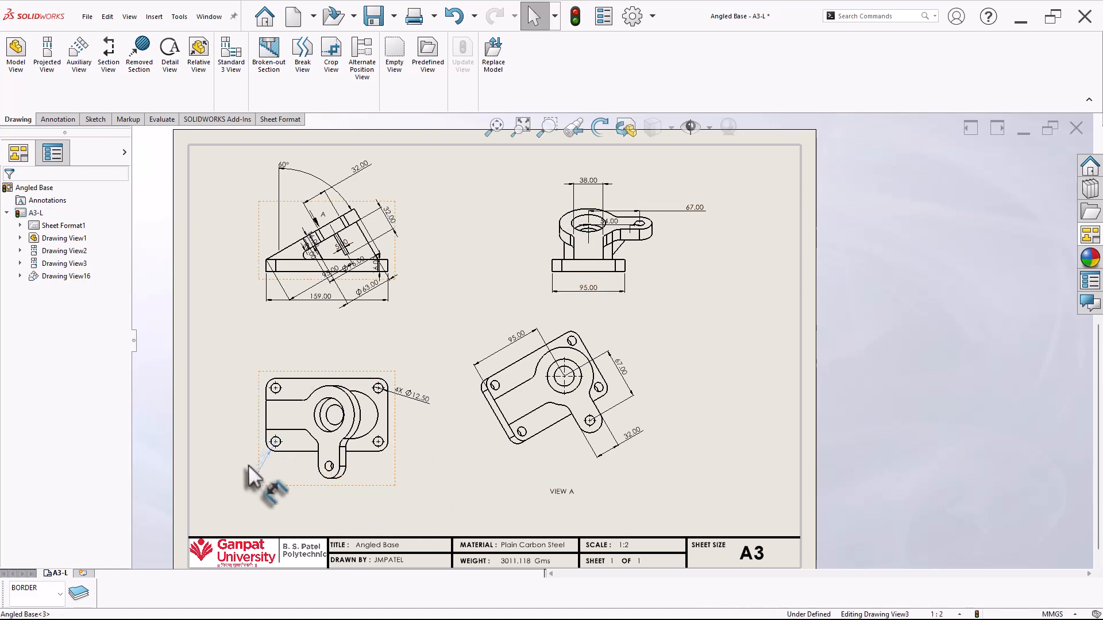
left_click_drag(248, 467, 246, 466)
left_click_drag(418, 397, 424, 361)
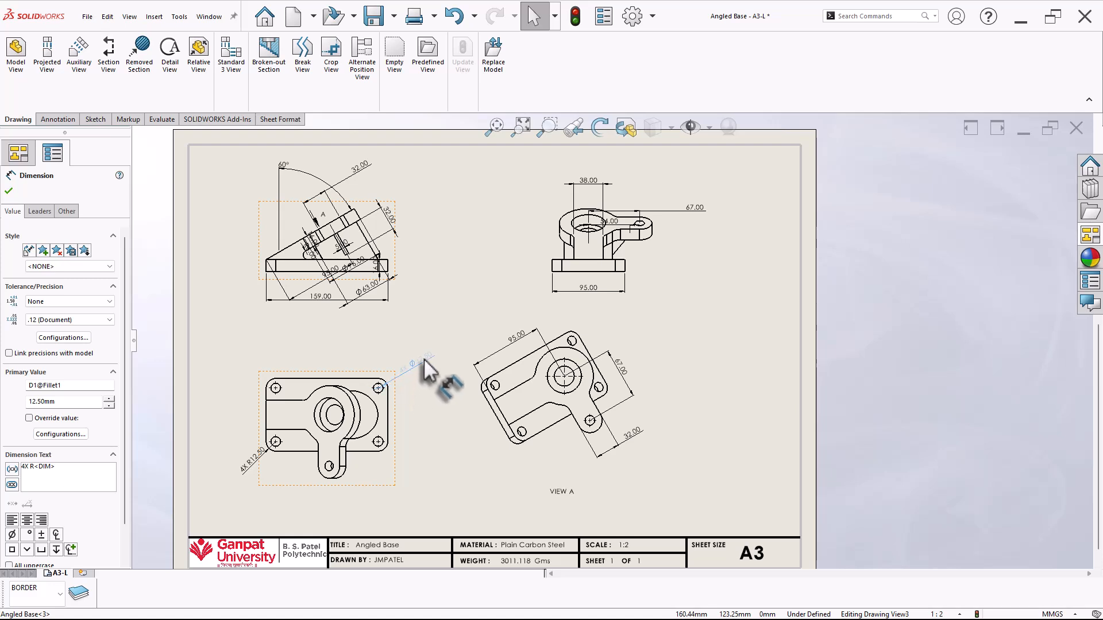
left_click(443, 456)
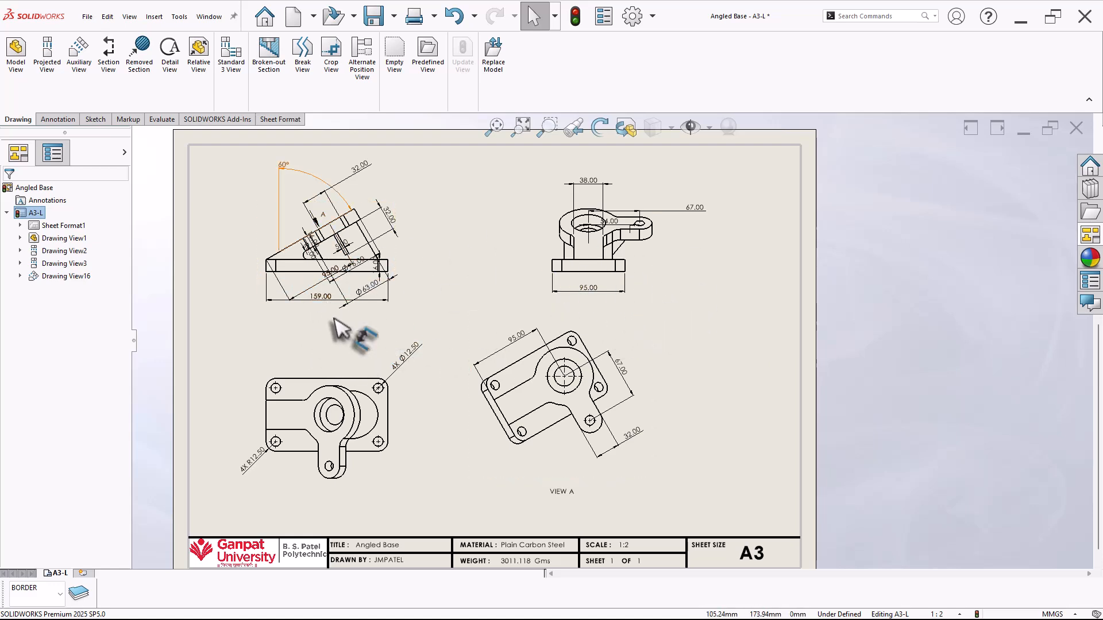
Transfer the 159.00 base length dimension from the front view to above the top view and shift the 4X Ø12.50 callout clear of it.
scroll(431, 296, "down", 1)
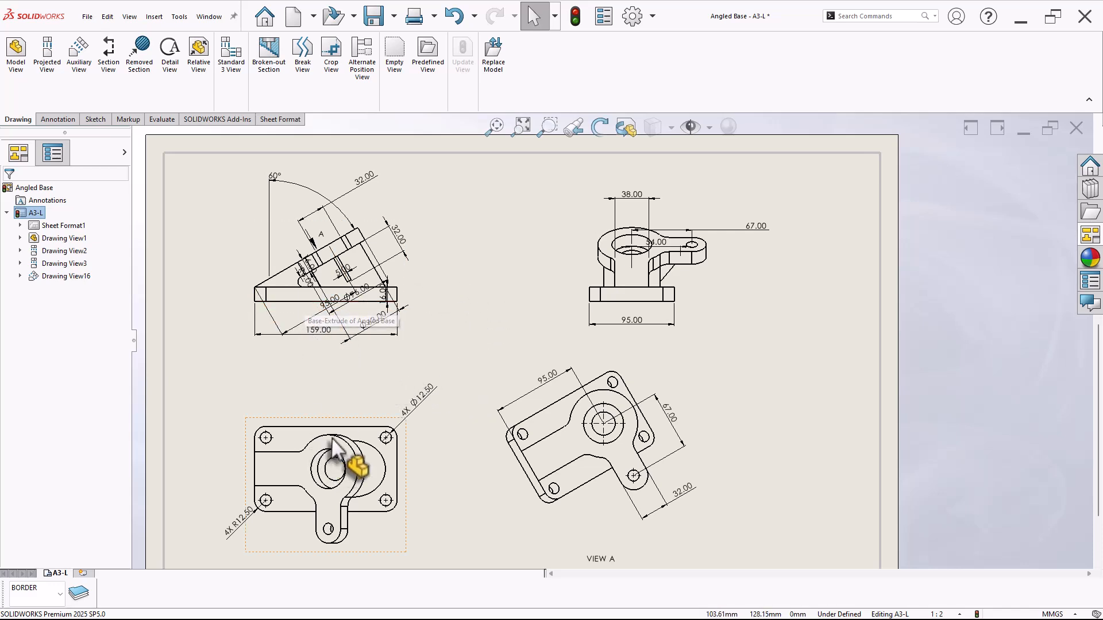
left_click(319, 333)
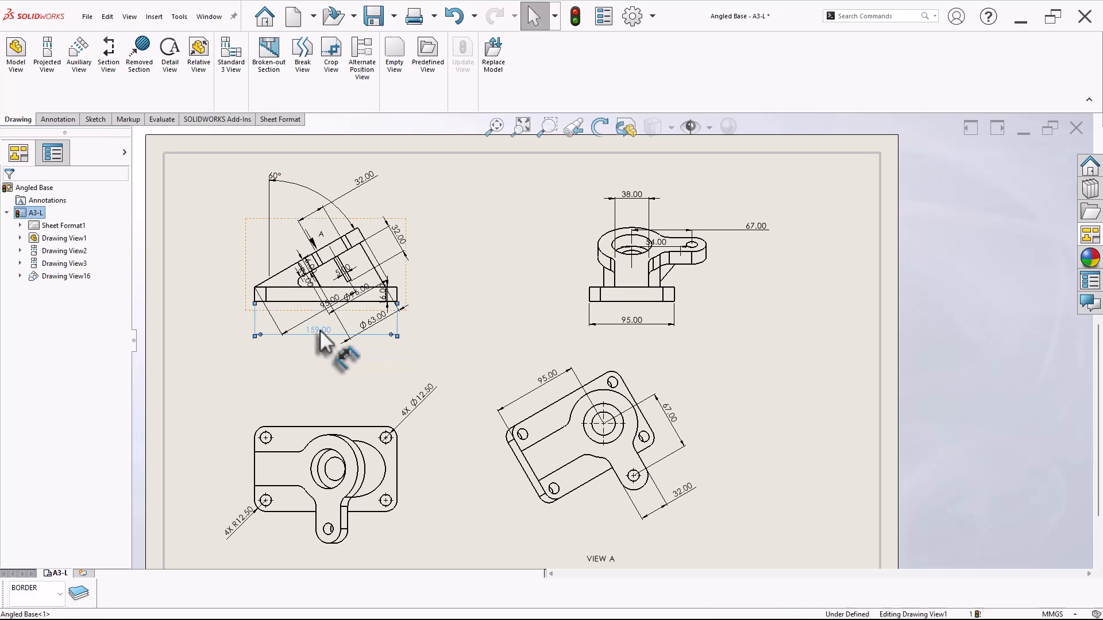
left_click_drag(320, 430, 317, 402, "shift")
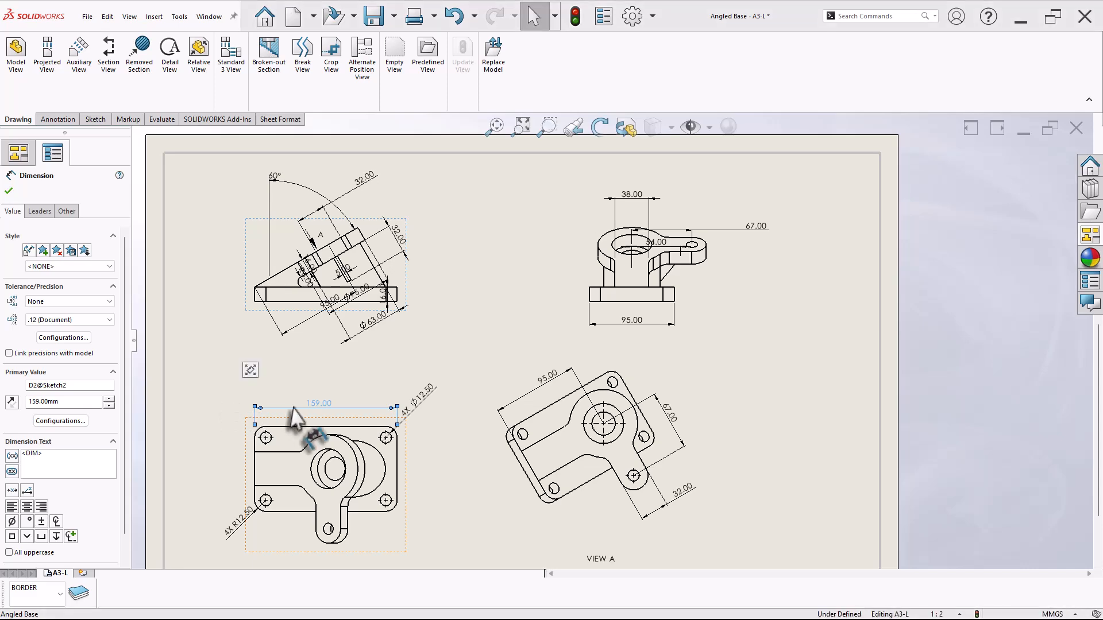
left_click_drag(422, 398, 429, 407)
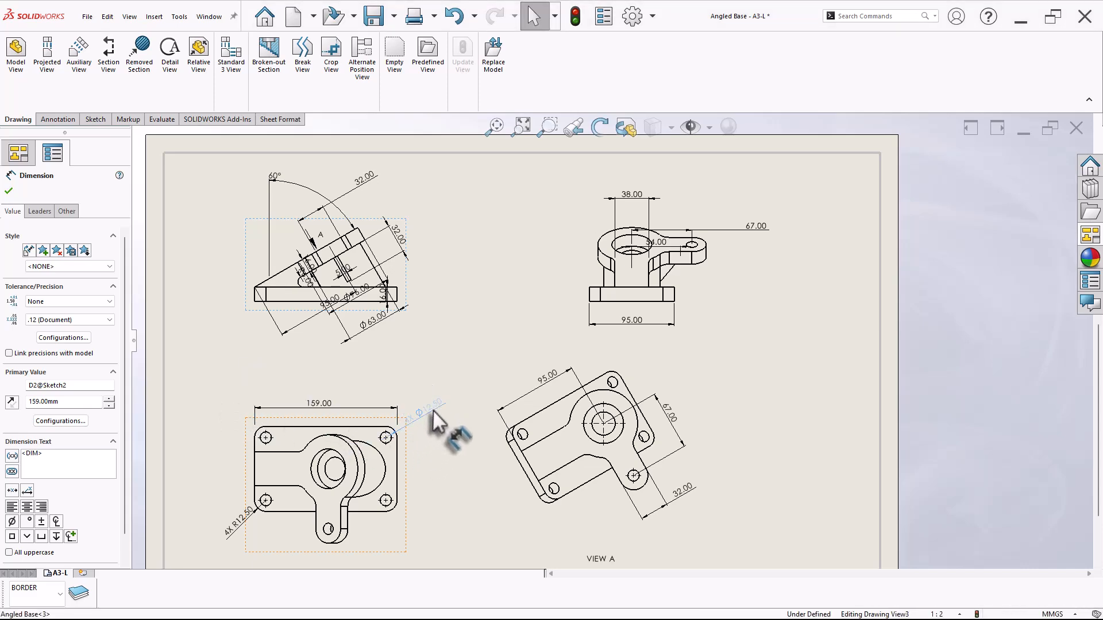
left_click(454, 310)
Hide the front view's upper 32.00, 95.00 and Ø63.00 dimensions.
scroll(628, 406, "up", 2)
scroll(695, 468, "down", 1)
scroll(684, 437, "up", 2)
scroll(683, 373, "down", 2)
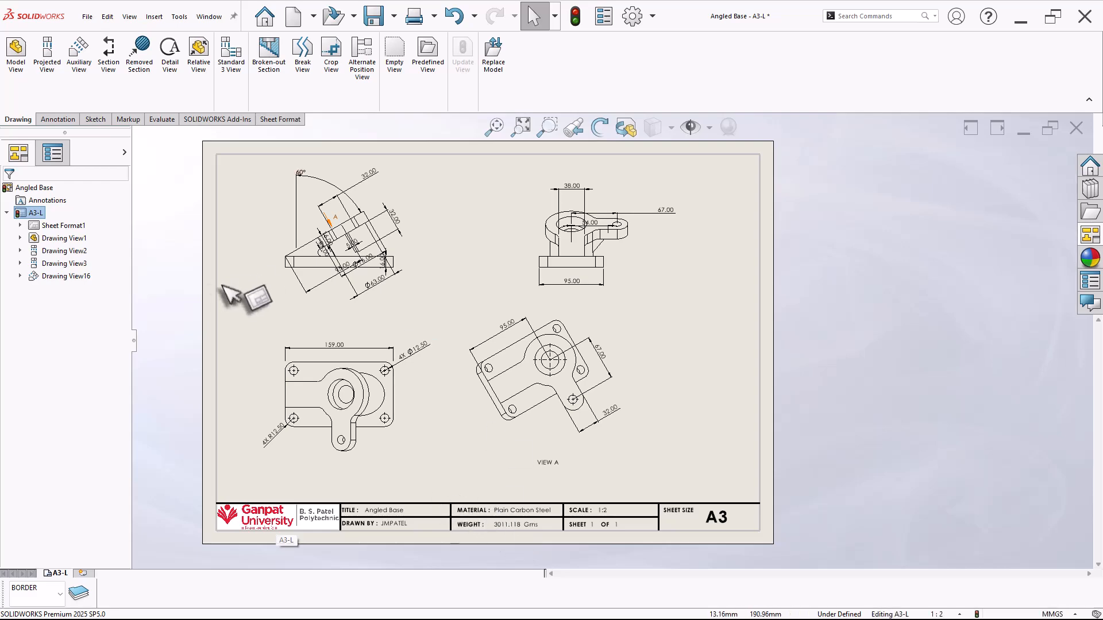
scroll(424, 247, "down", 3)
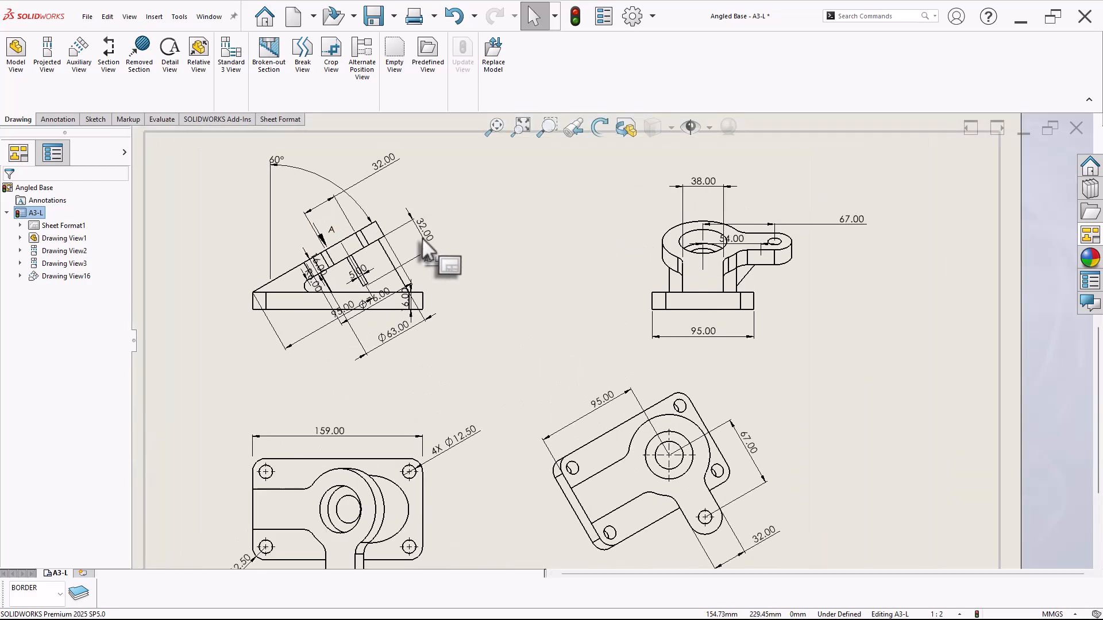
right_click(385, 175)
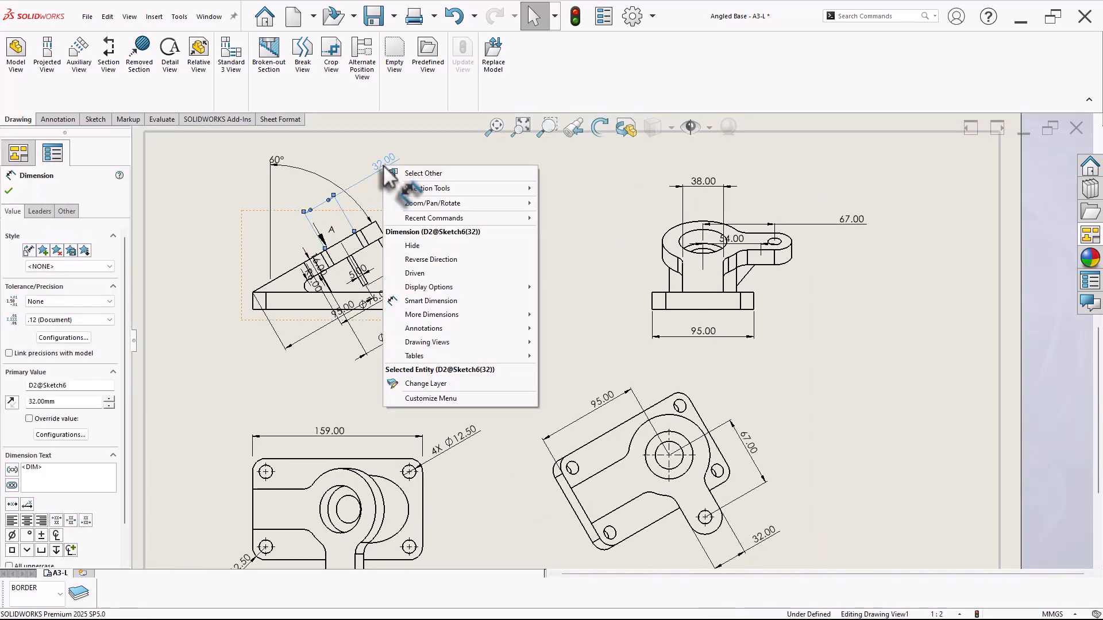
left_click(411, 245)
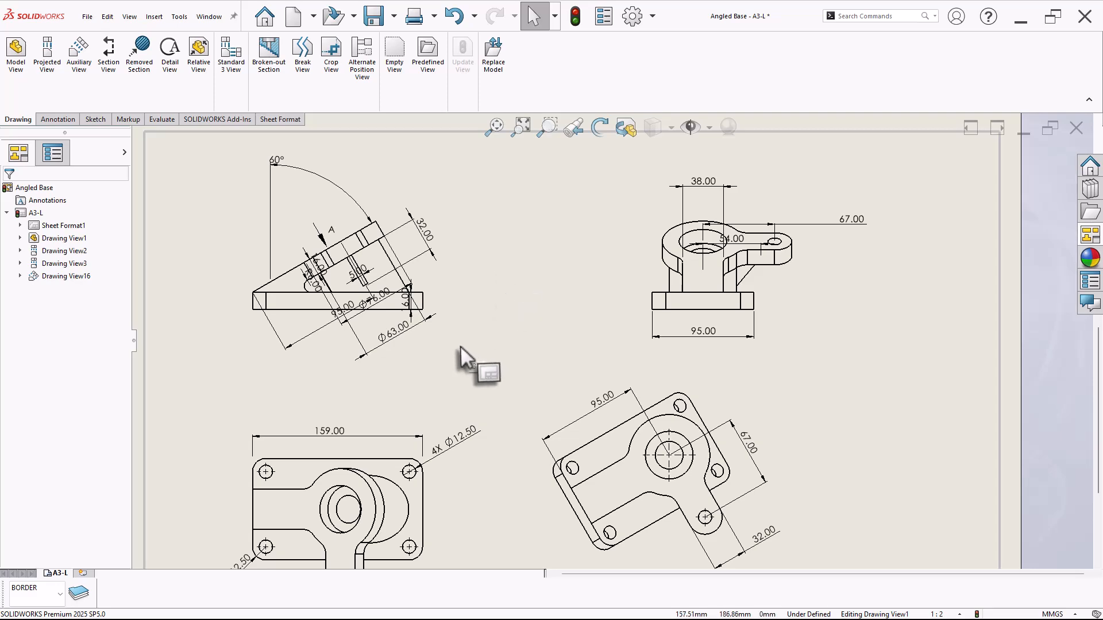
right_click(394, 331)
left_click(420, 411)
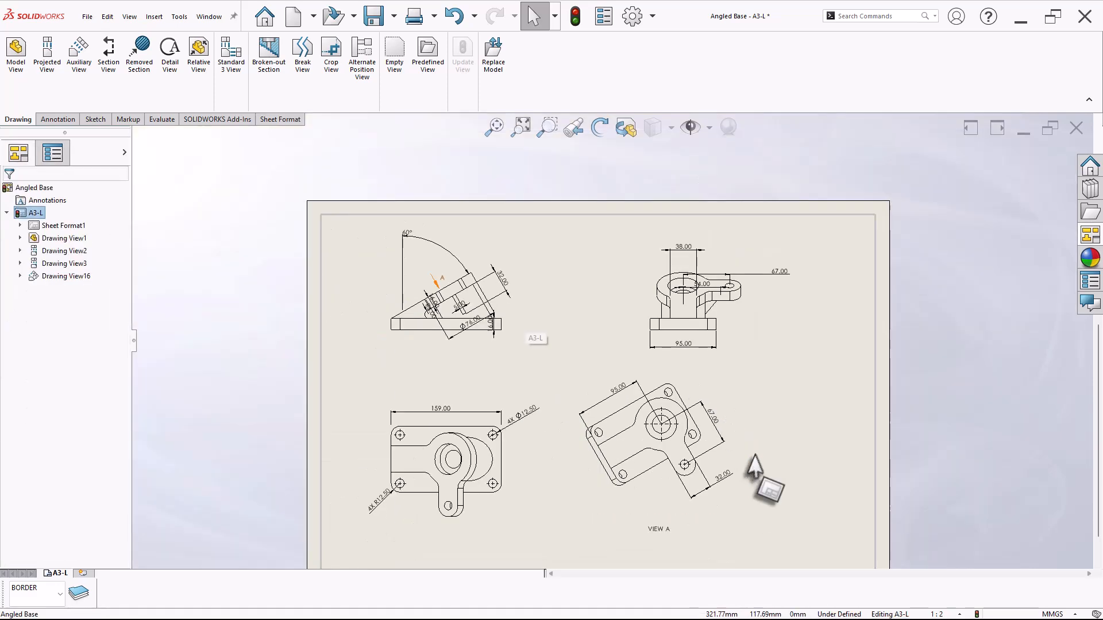
Open the Angled Base part from the drawing's front view.
scroll(753, 462, "up", 2)
scroll(782, 477, "down", 1)
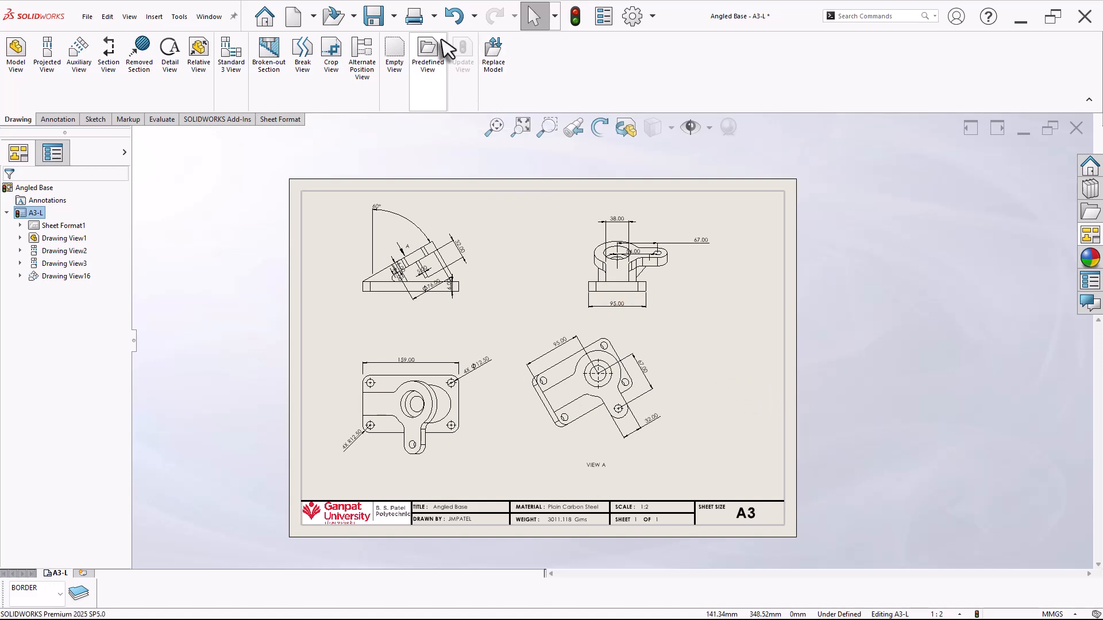
scroll(731, 382, "down", 1)
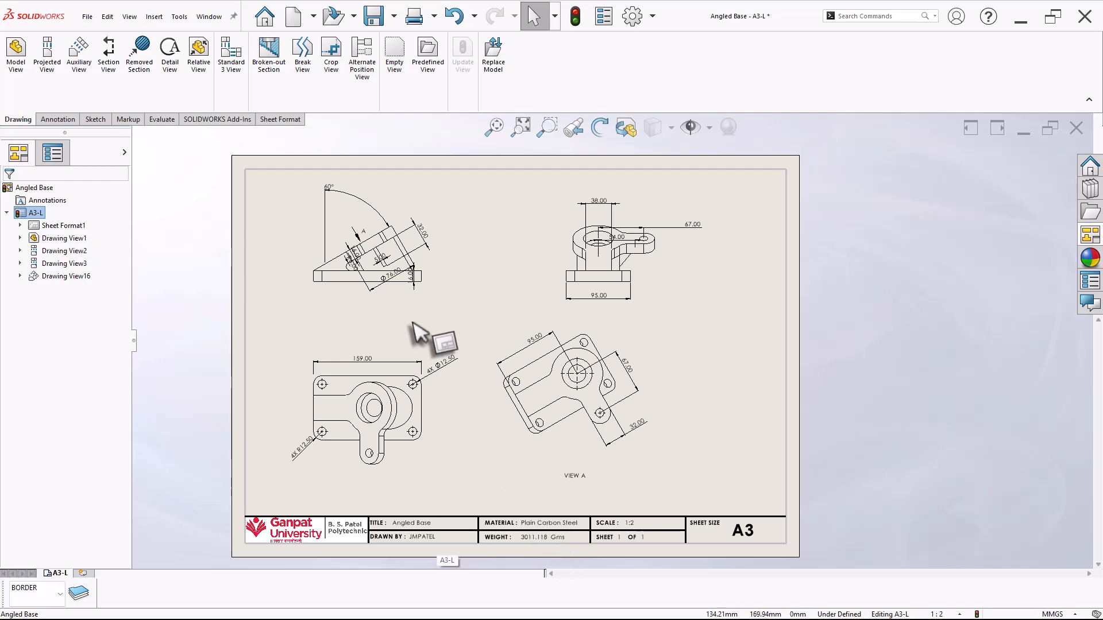
right_click(340, 298)
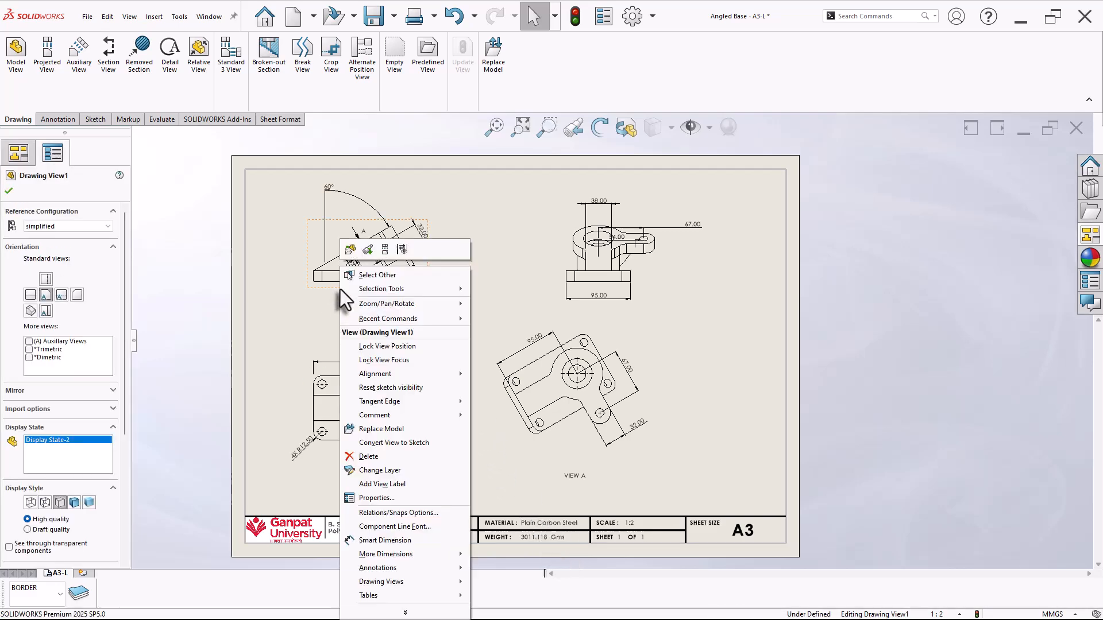
left_click(350, 253)
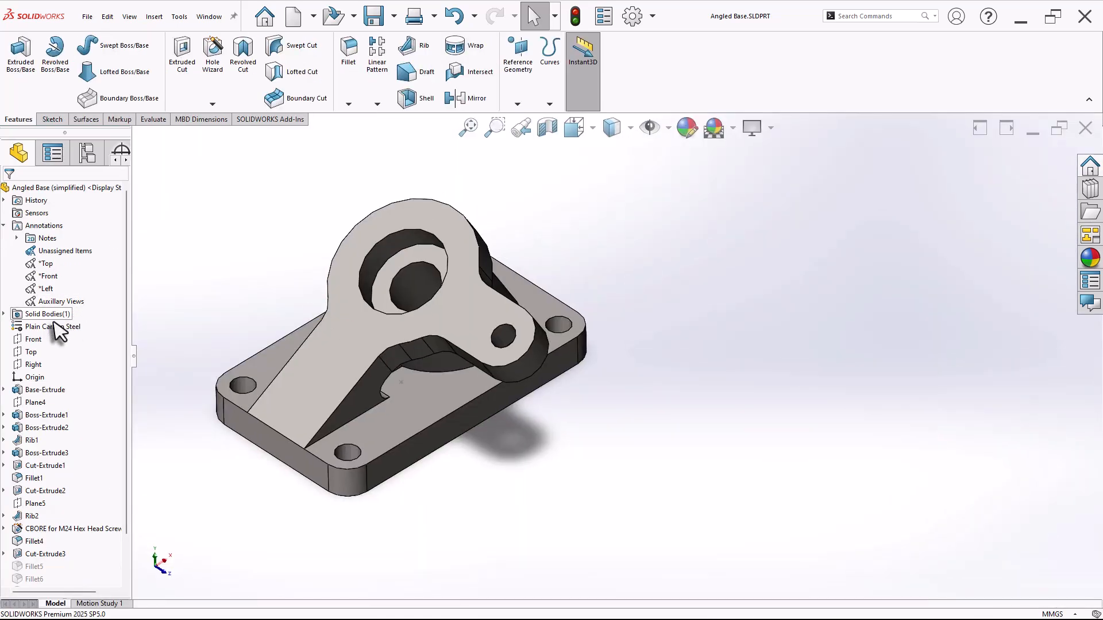
Change the part's material to 1060 Alloy, save the part and return to the drawing.
left_click(4, 226)
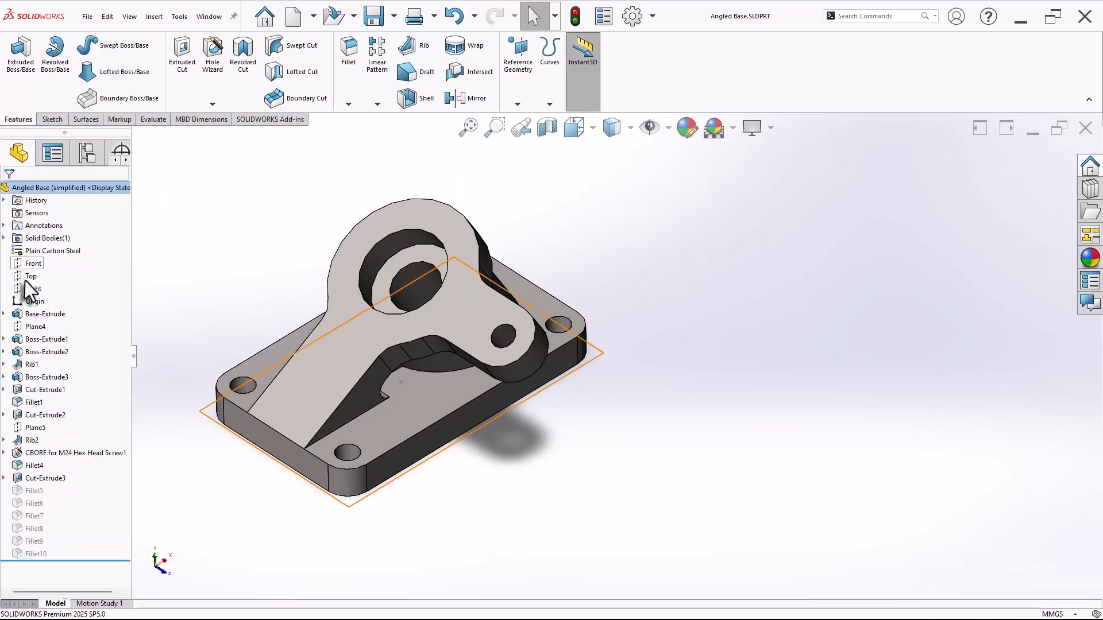
right_click(60, 253)
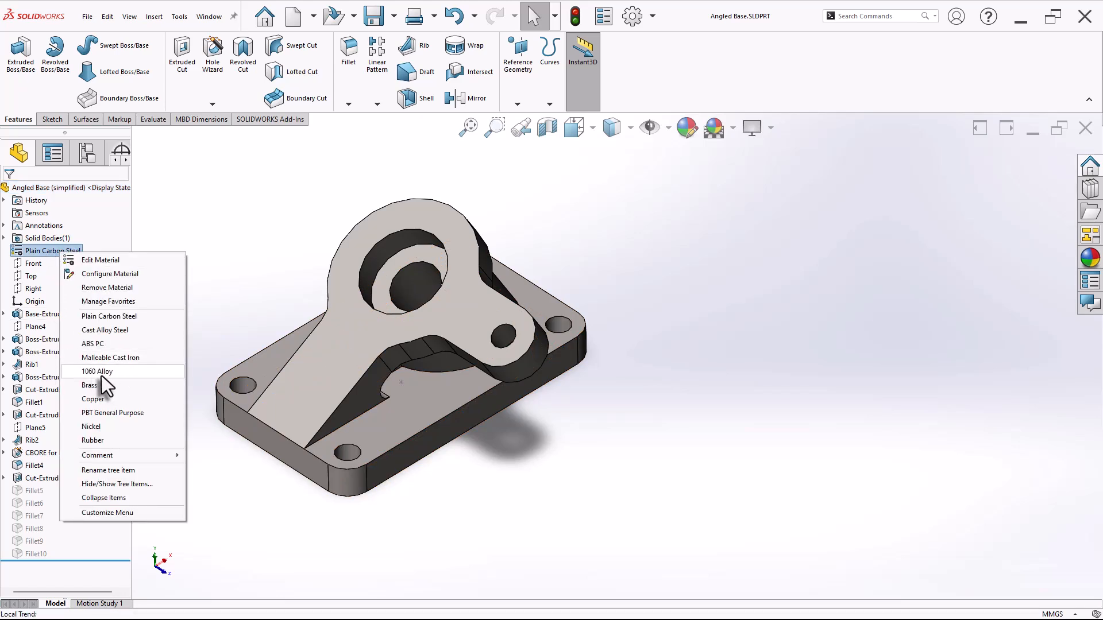
left_click(119, 372)
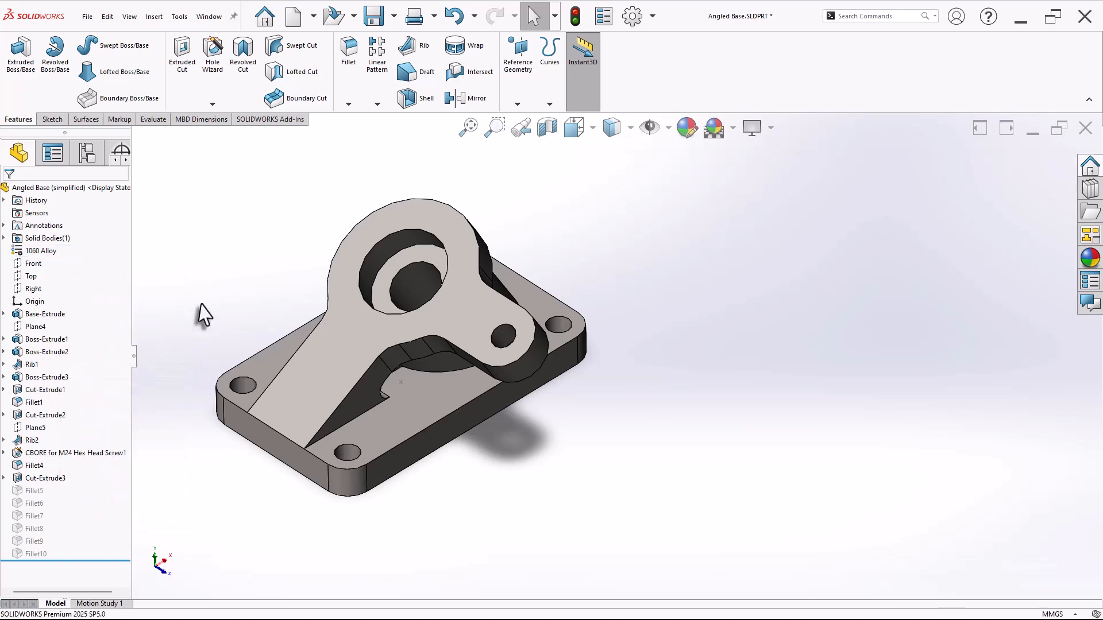
left_click(376, 19)
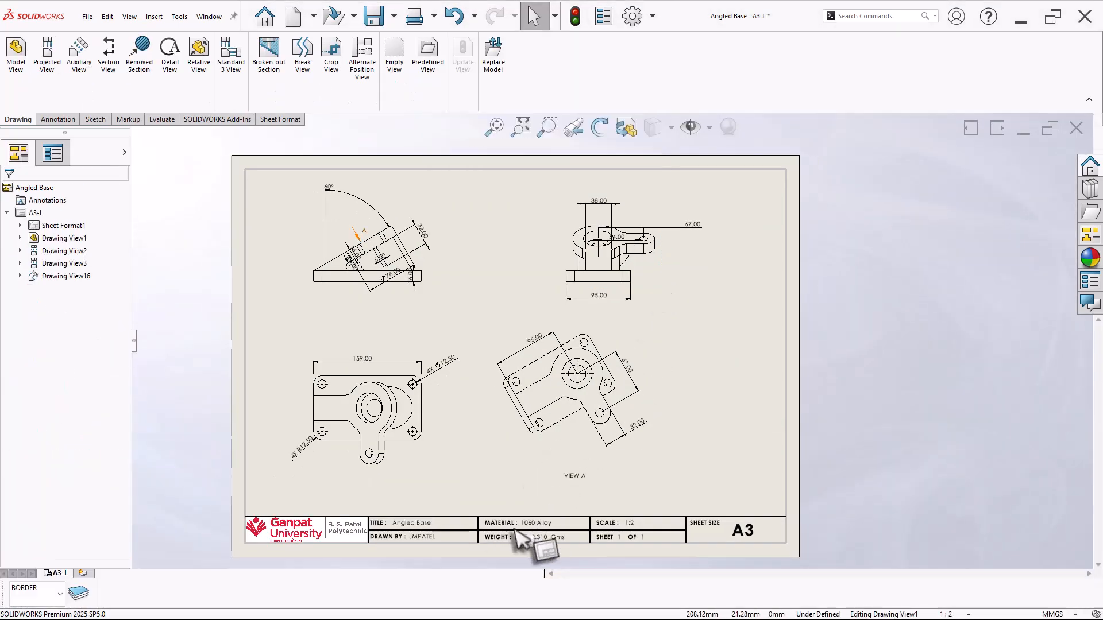
left_click(681, 471)
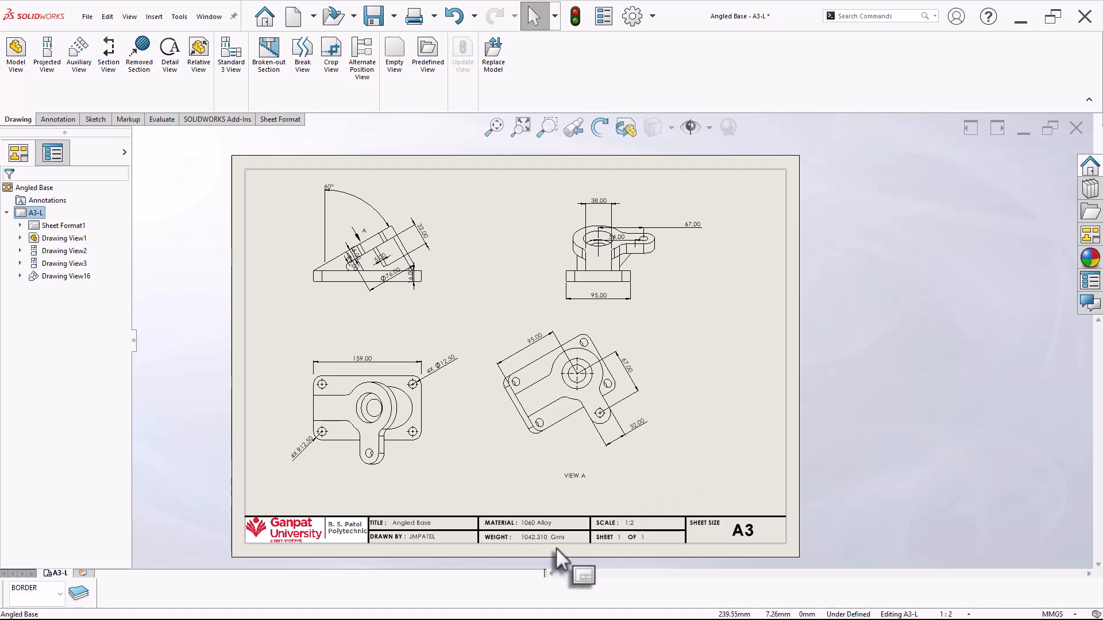
Add a second sheet to the drawing and open its sheet properties.
left_click(83, 573)
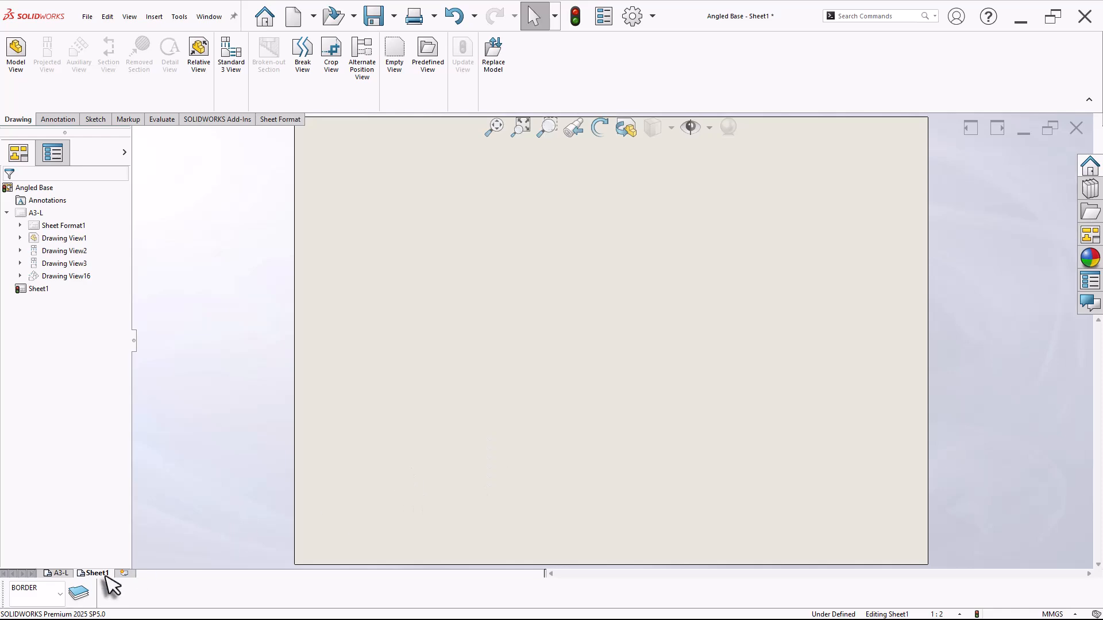
right_click(101, 575)
left_click(129, 550)
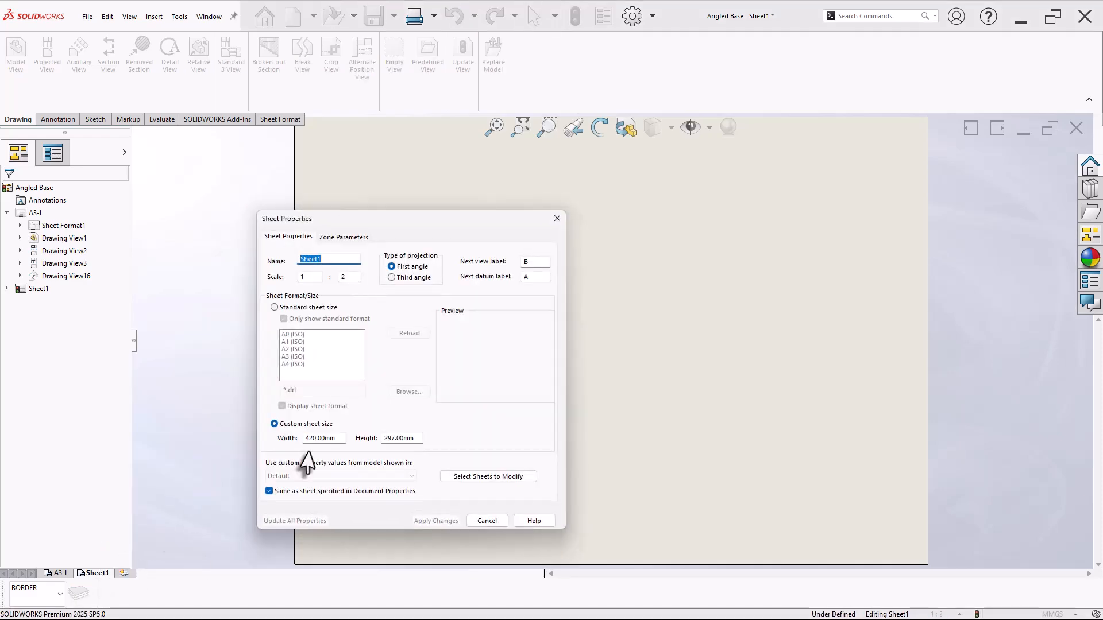
Switch the new sheet to a standard sheet size and apply the custom sheet format JMP_a3_l.slddrt.
left_click(284, 309)
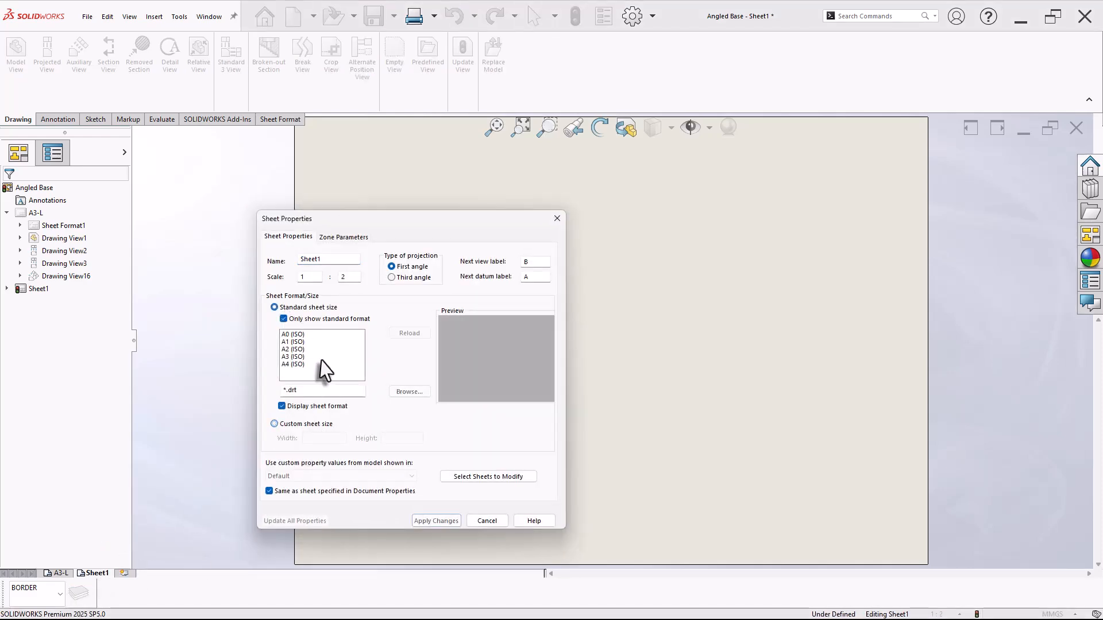
left_click(405, 392)
scroll(395, 384, "down", 9)
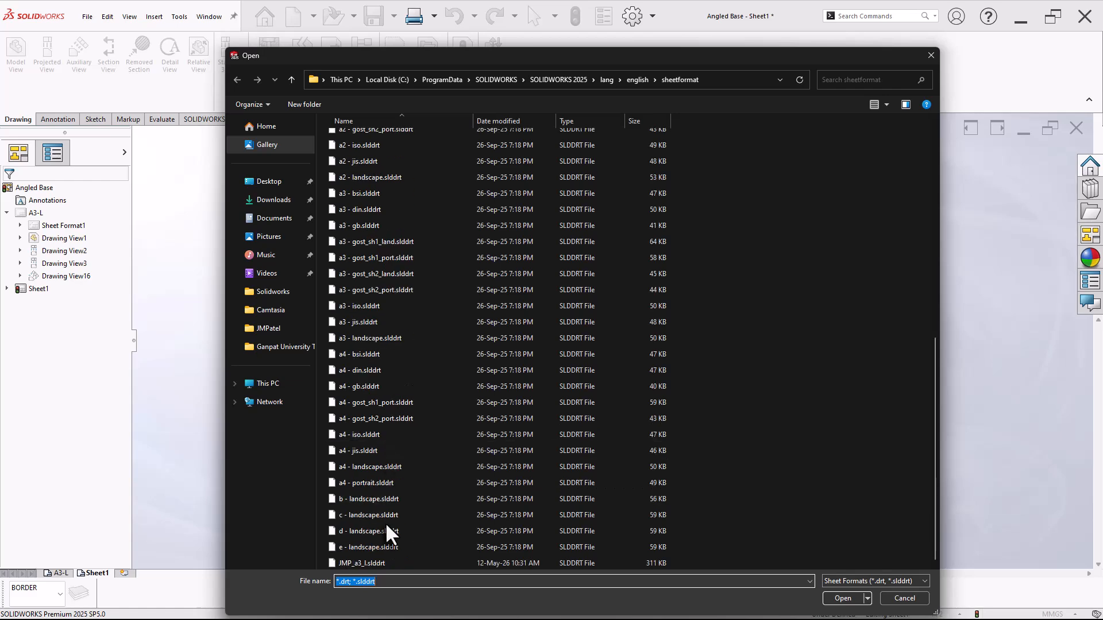
left_click(385, 563)
left_click(834, 600)
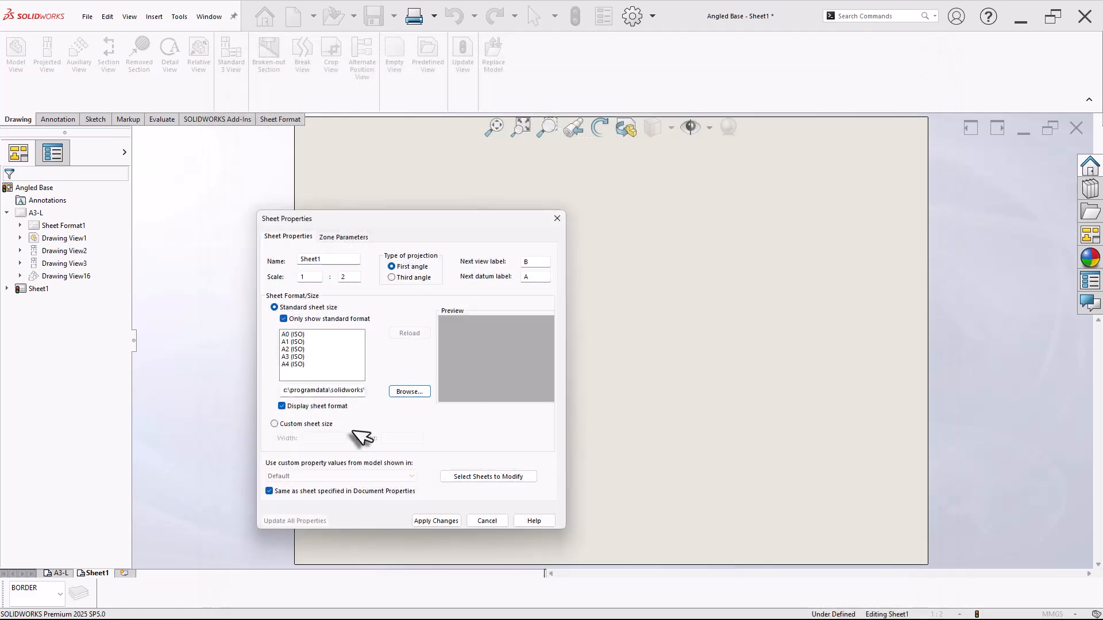
left_click(442, 519)
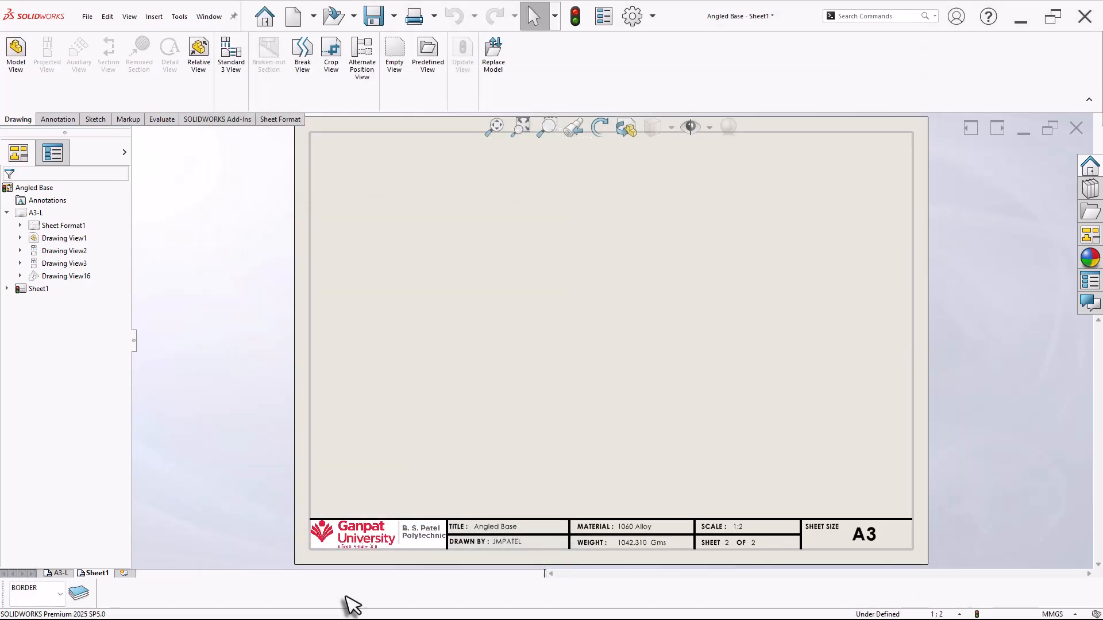
Compare the sheet numbering in the title blocks of sheets A3-L and Sheet1.
left_click(60, 573)
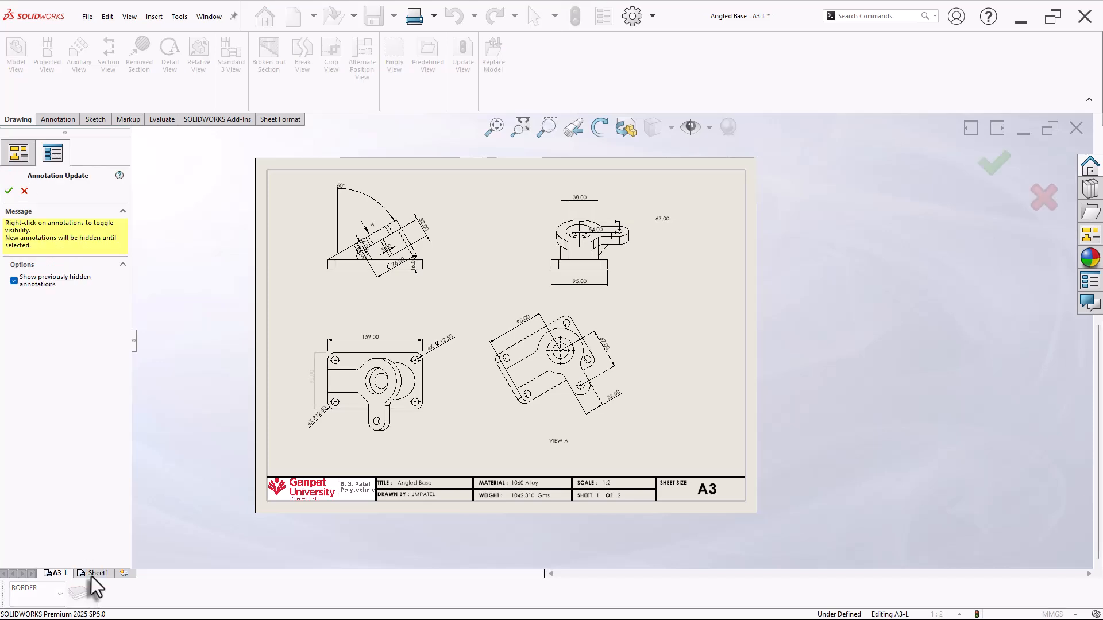
left_click(91, 574)
left_click(64, 574)
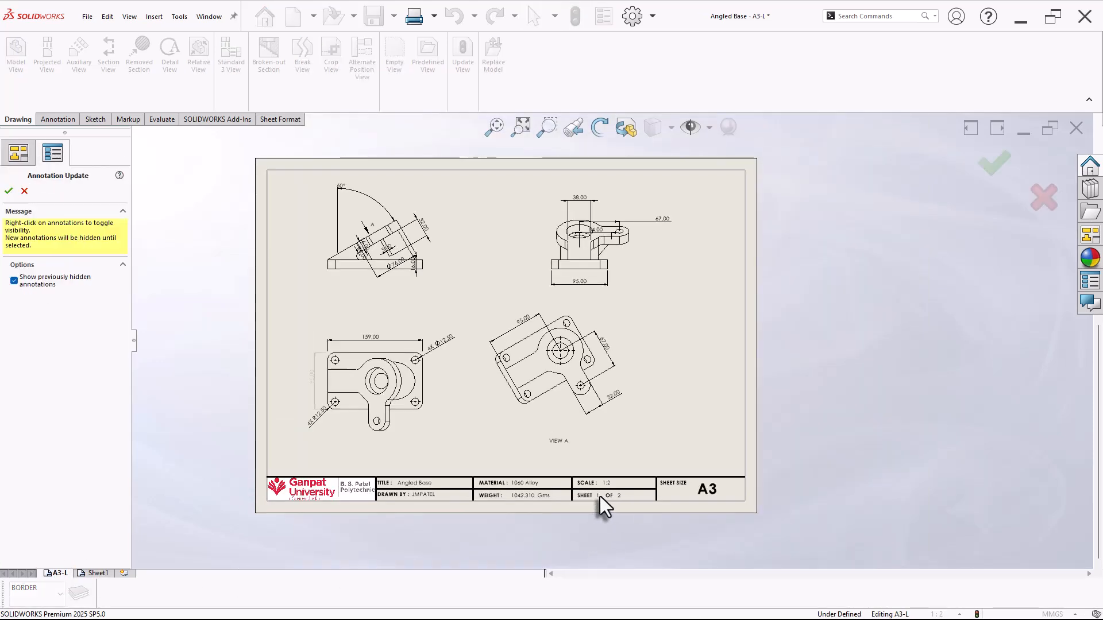
left_click(96, 574)
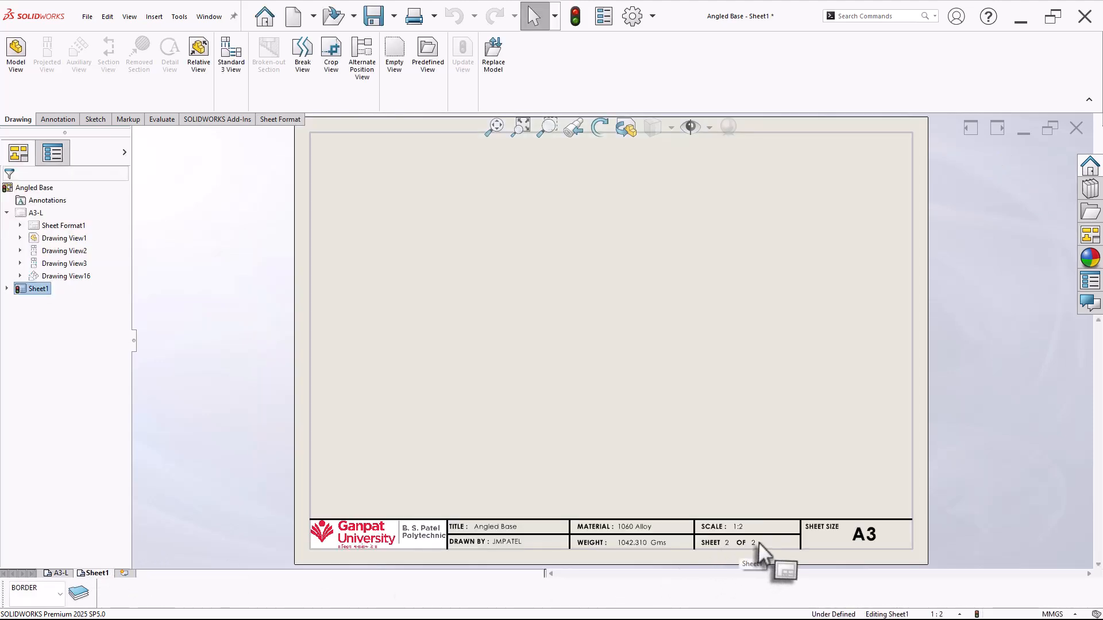
Return to sheet A3-L and accept the pending annotation update.
left_click(57, 573)
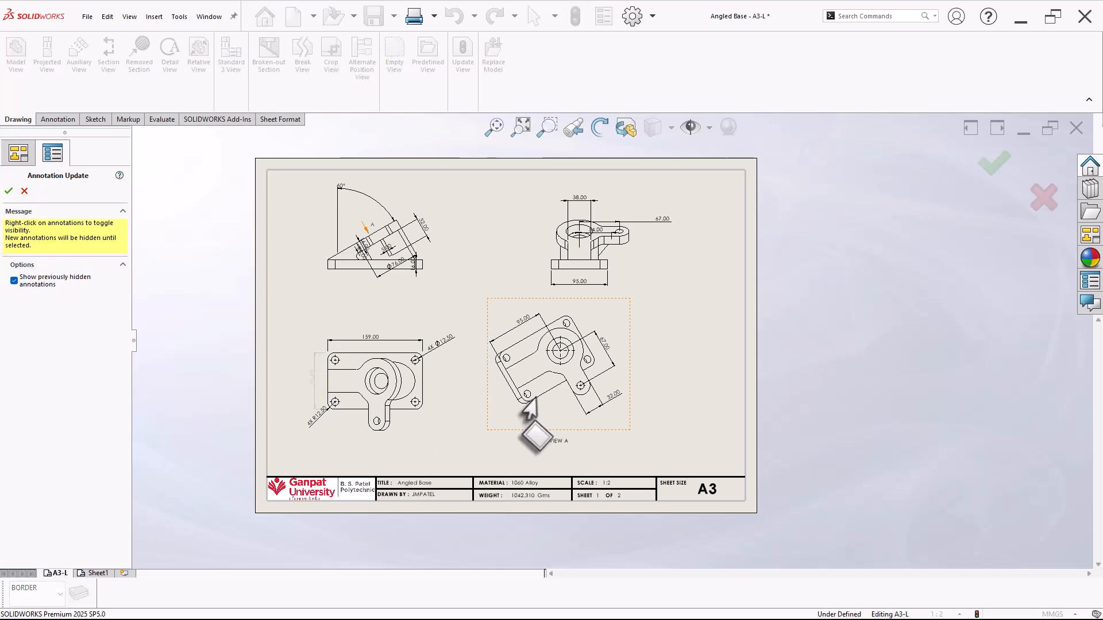
left_click(9, 191)
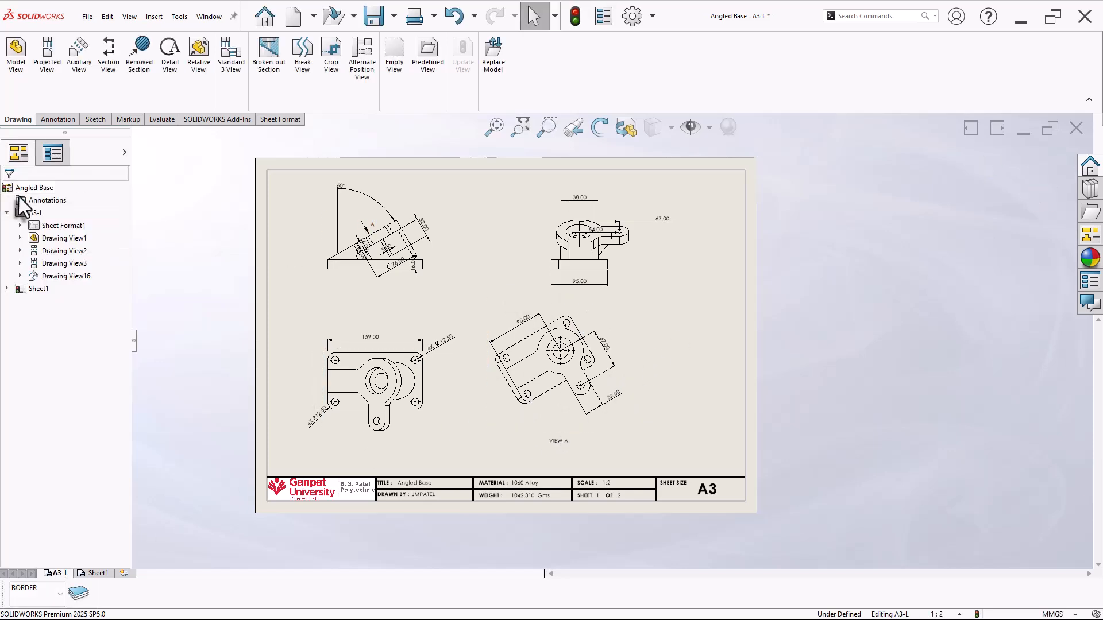
scroll(660, 266, "down", 1)
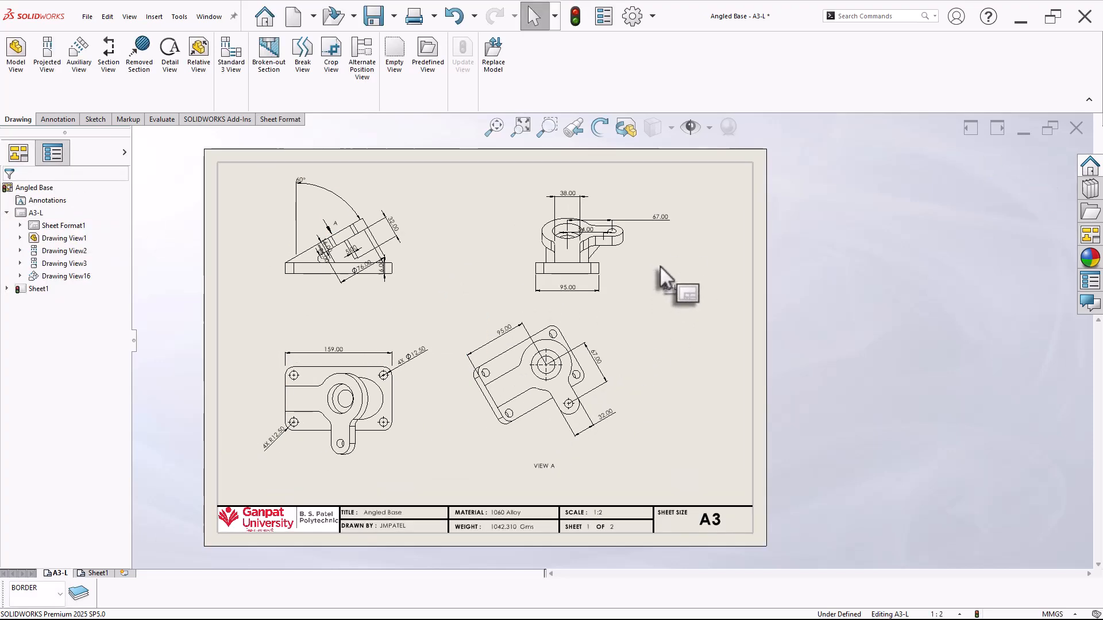